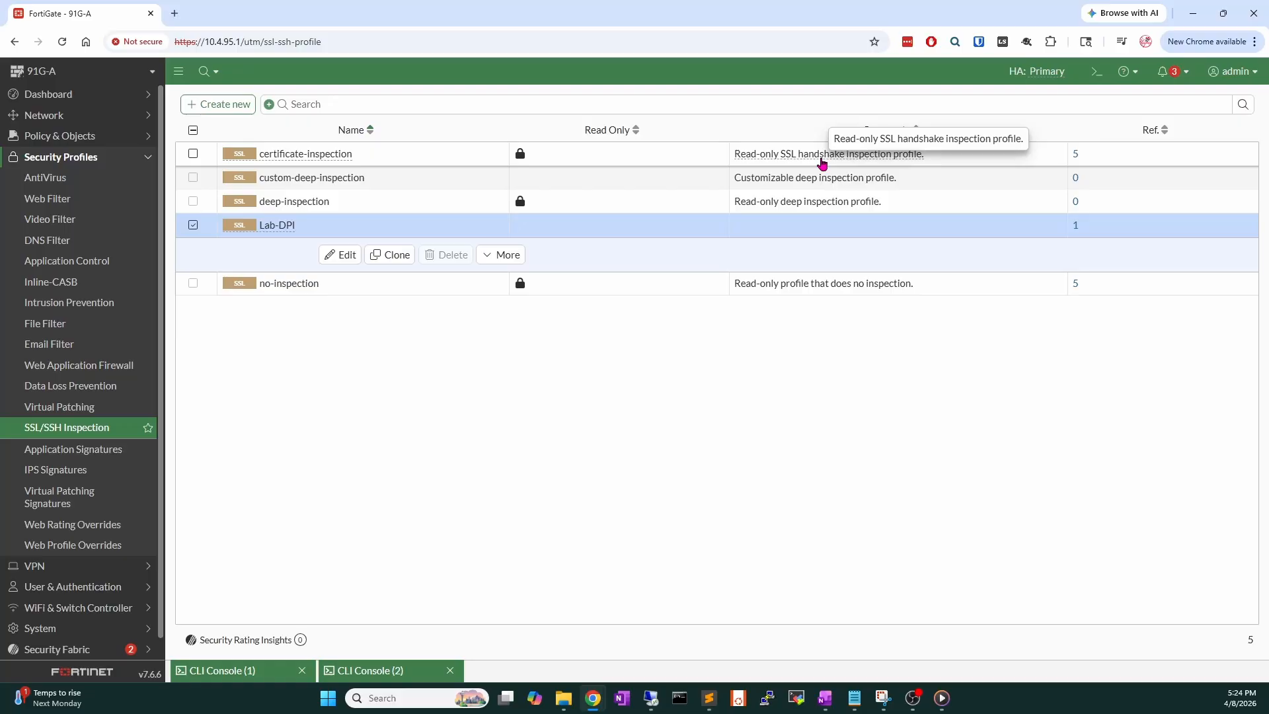
Select the deep-inspection, no-inspection and Lab-DPI profiles in turn, then open Lab-DPI for editing.
click(775, 202)
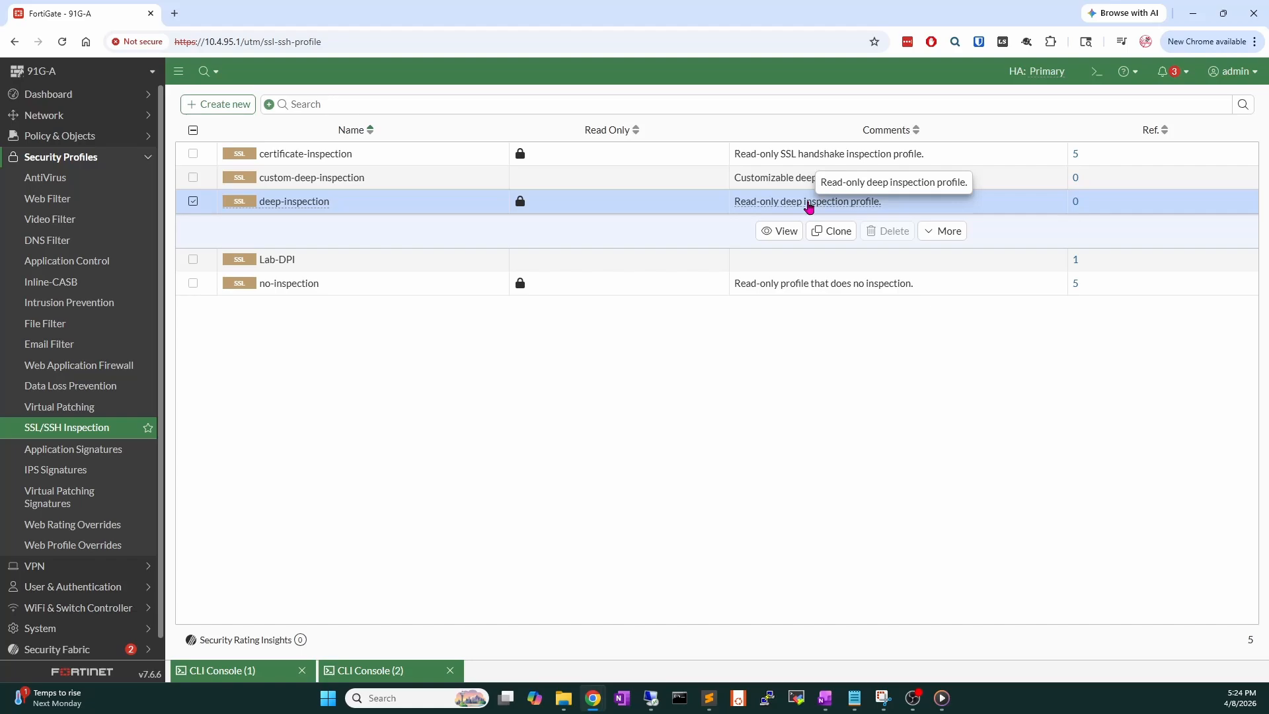
click(701, 293)
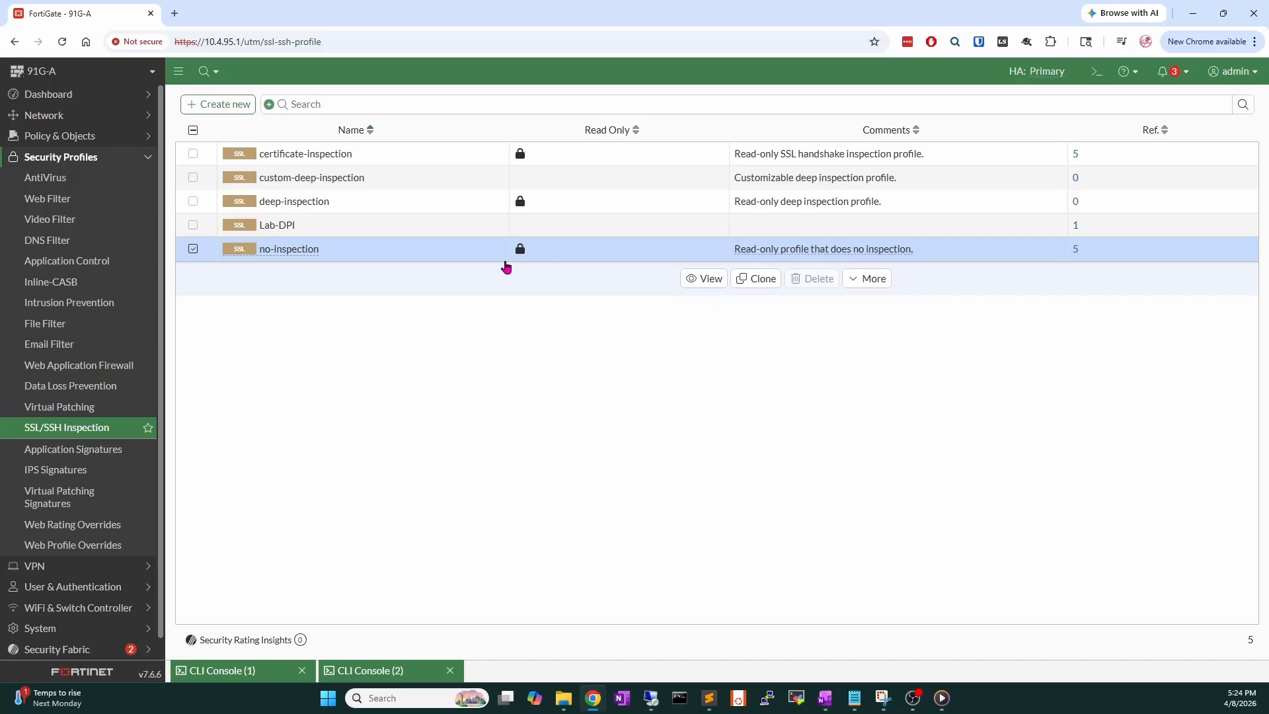
click(363, 234)
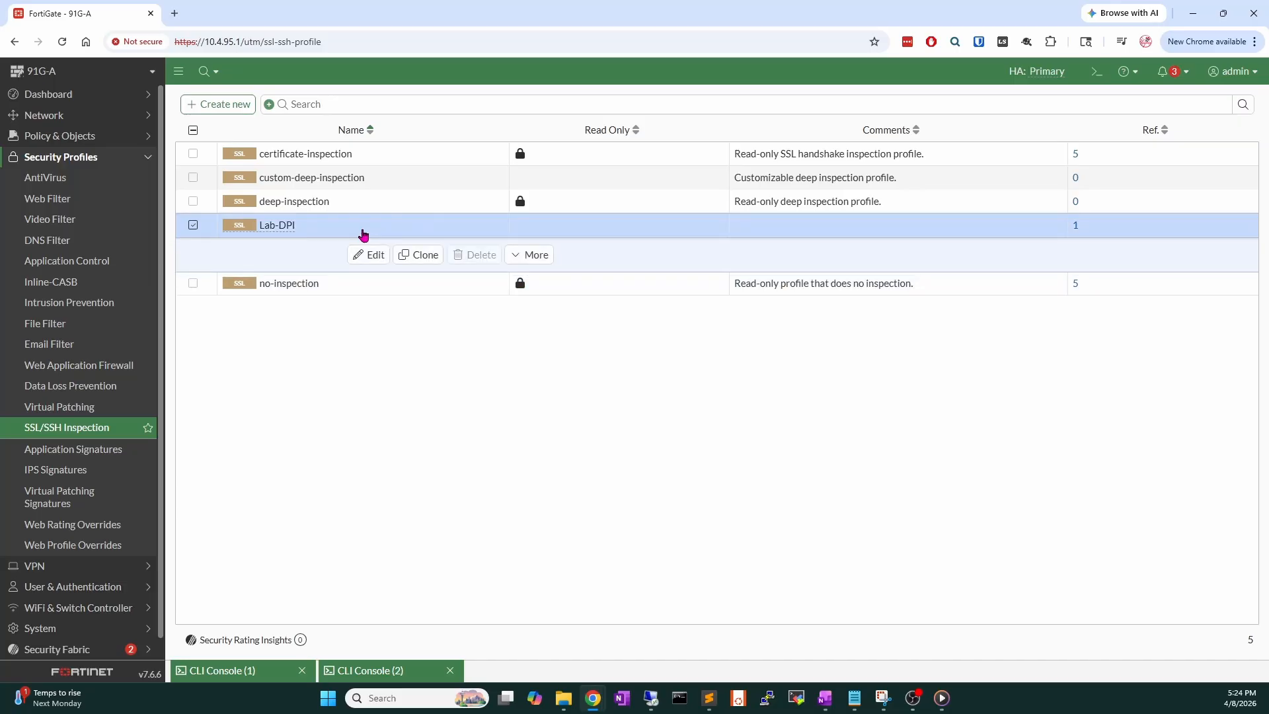
double_click(363, 234)
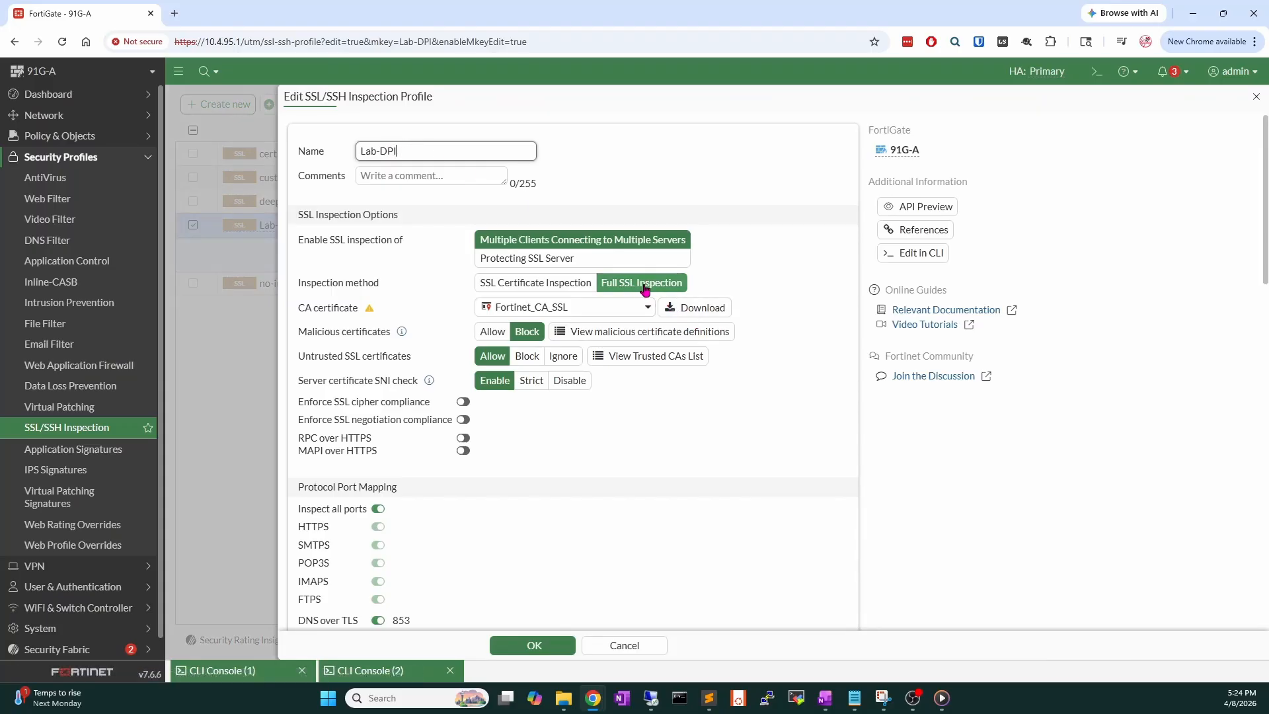
Review Lab-DPI's inspection scope, Full SSL Inspection method and CA certificate settings.
drag(400, 283, 296, 287)
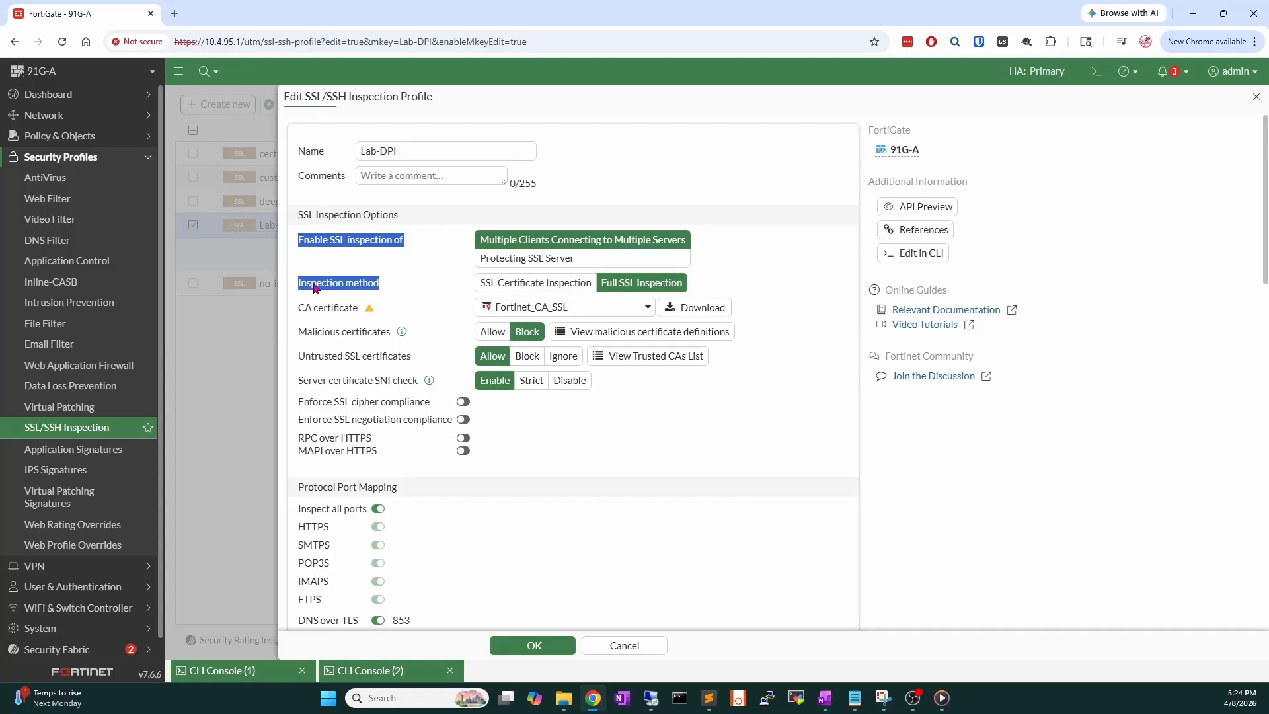
click(321, 289)
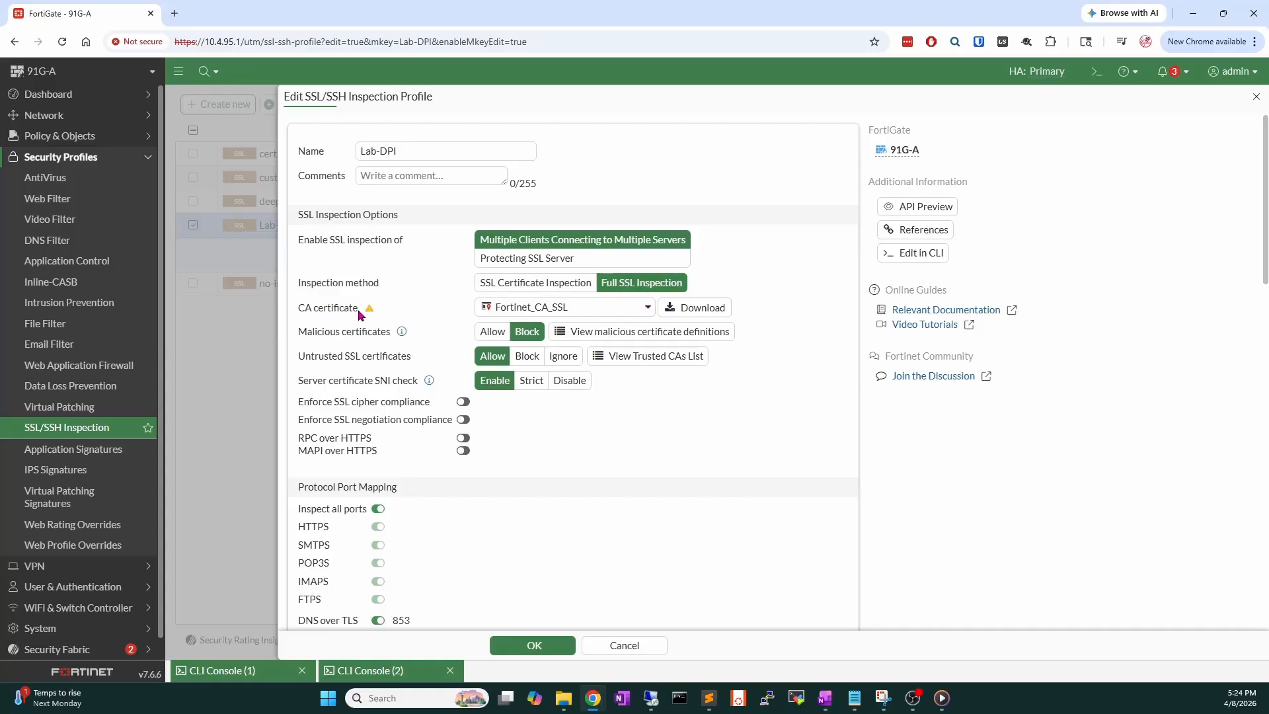
drag(358, 308, 298, 310)
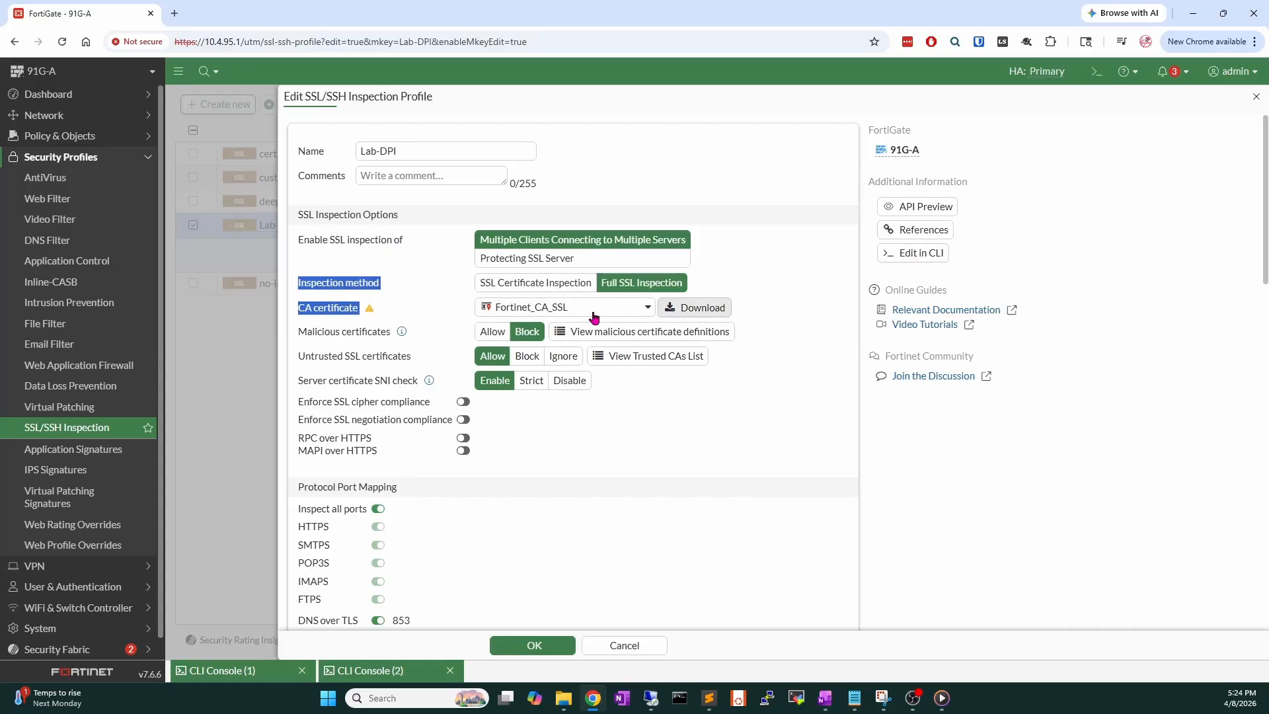
mouse_move(372, 313)
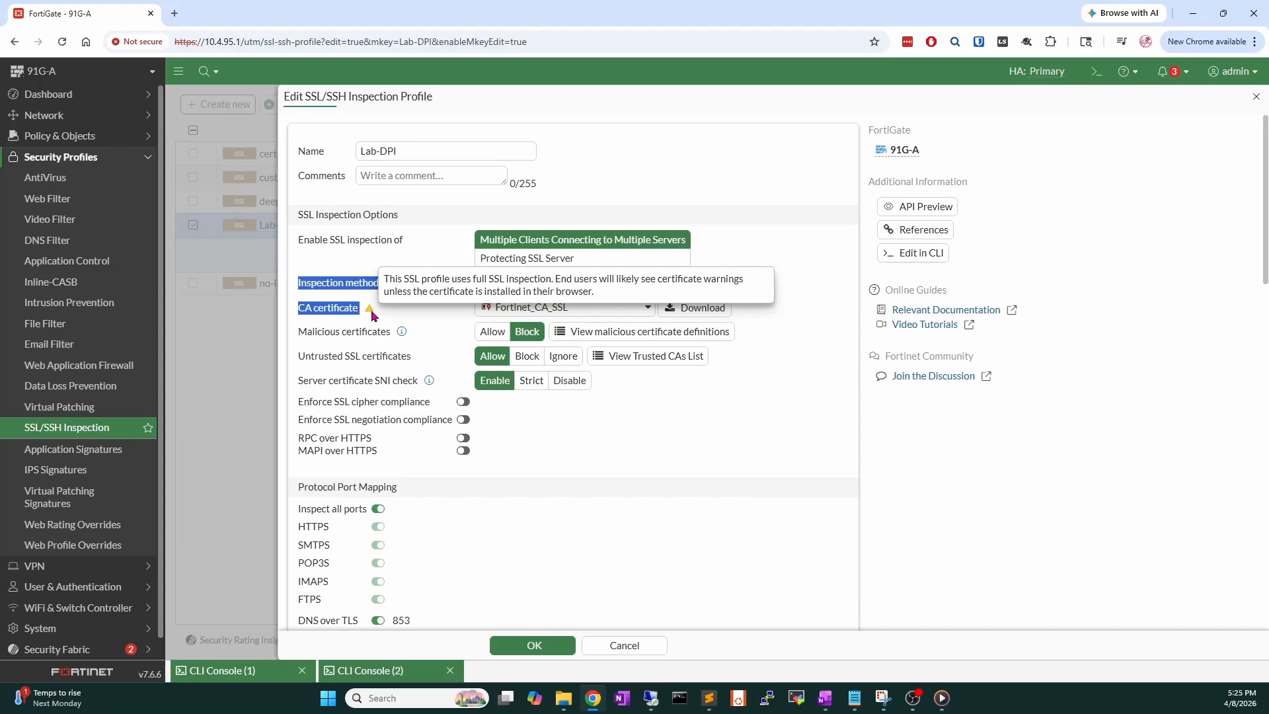
List the available CA certificates, confirming Fortinet_CA_SSL is the selected one.
click(667, 436)
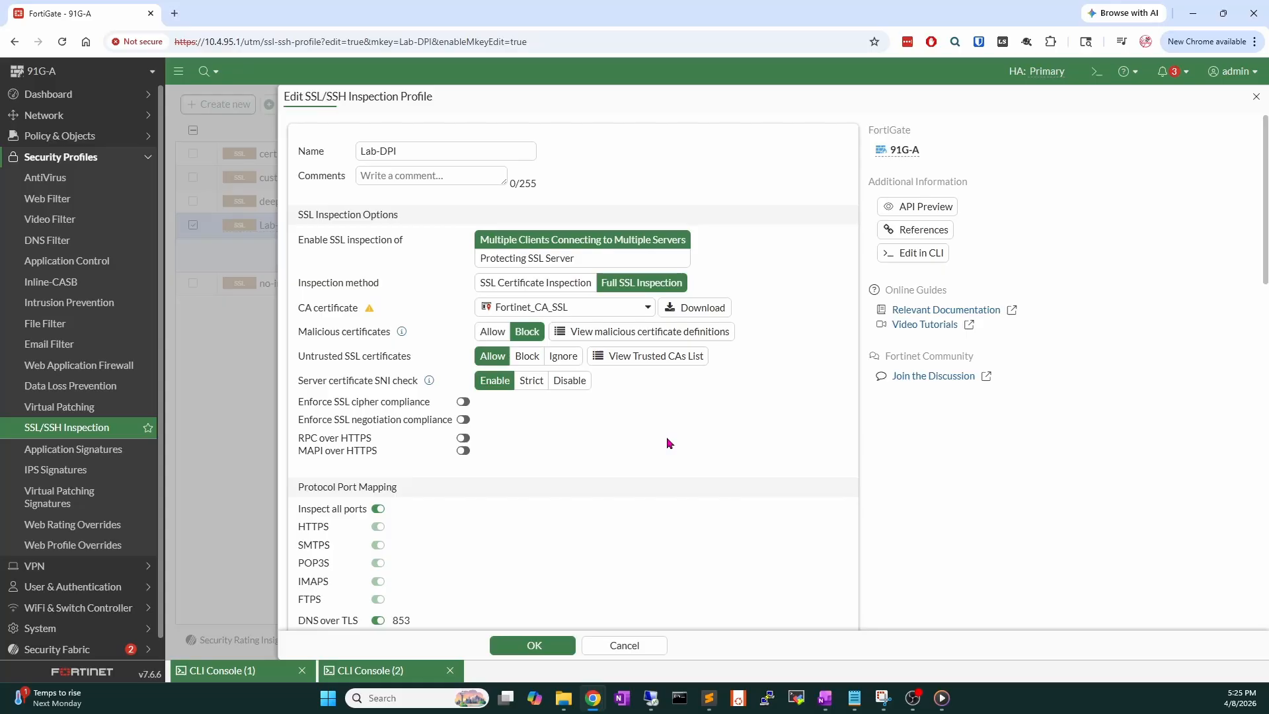
click(621, 308)
mouse_move(574, 355)
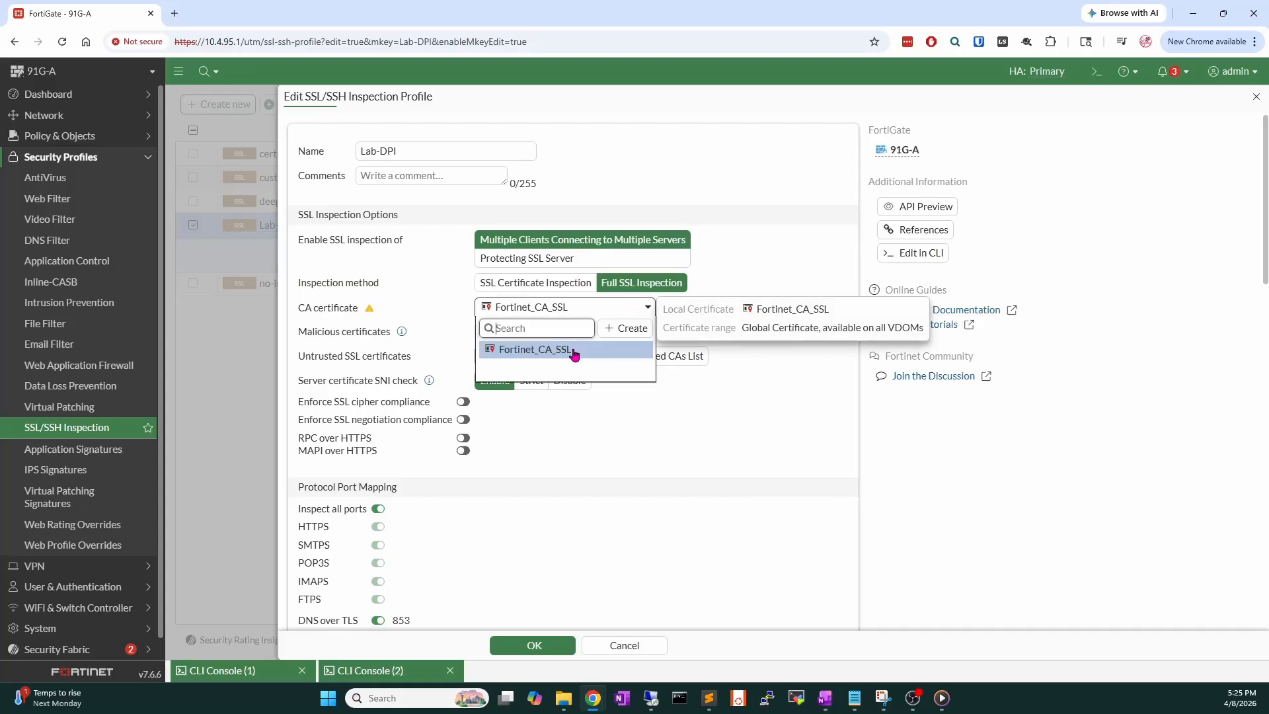
scroll(132, 580, down, 1)
click(105, 604)
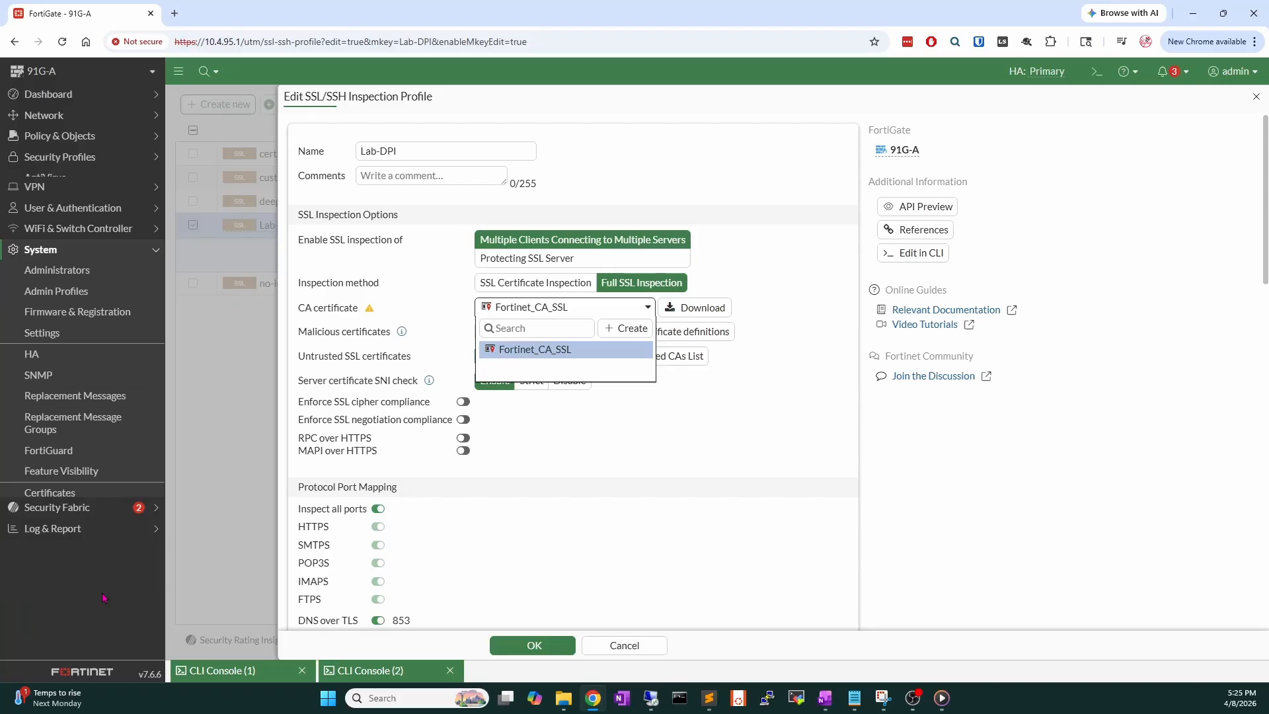
Find Fortinet_CA_SSL in System > Certificates and confirm it is a Fortinet-issued local CA.
click(99, 483)
click(352, 185)
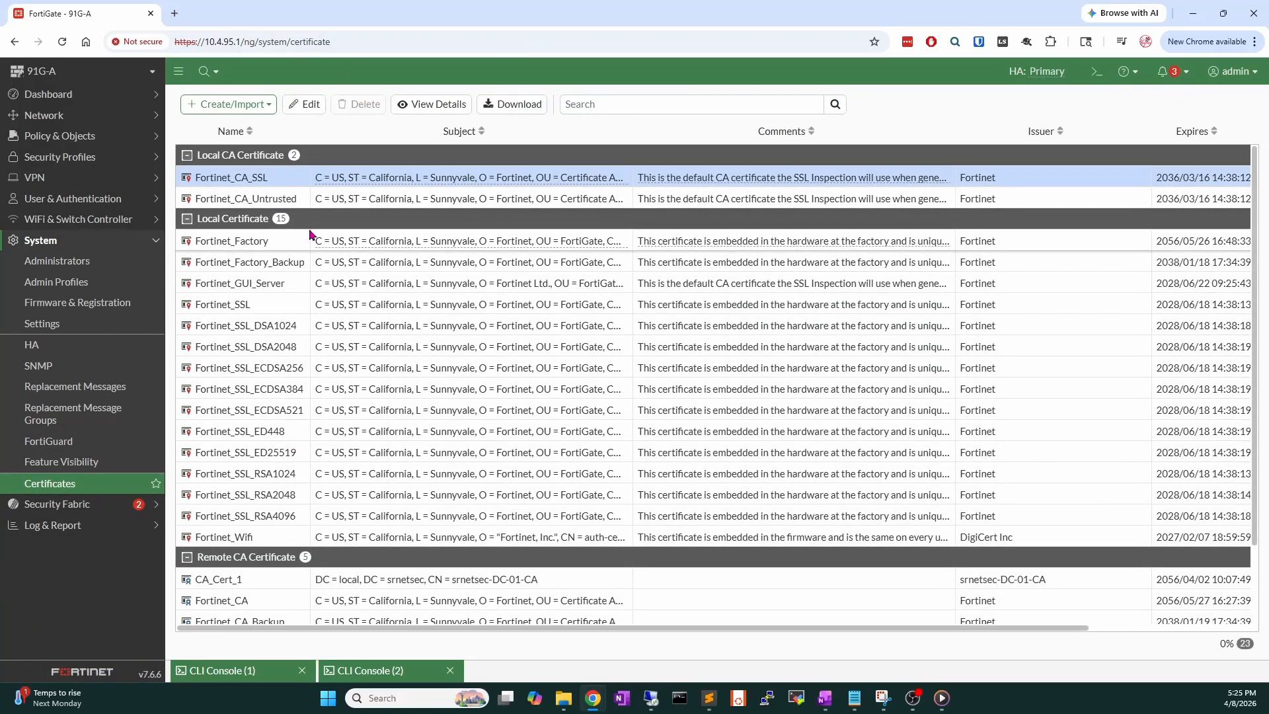
mouse_move(361, 186)
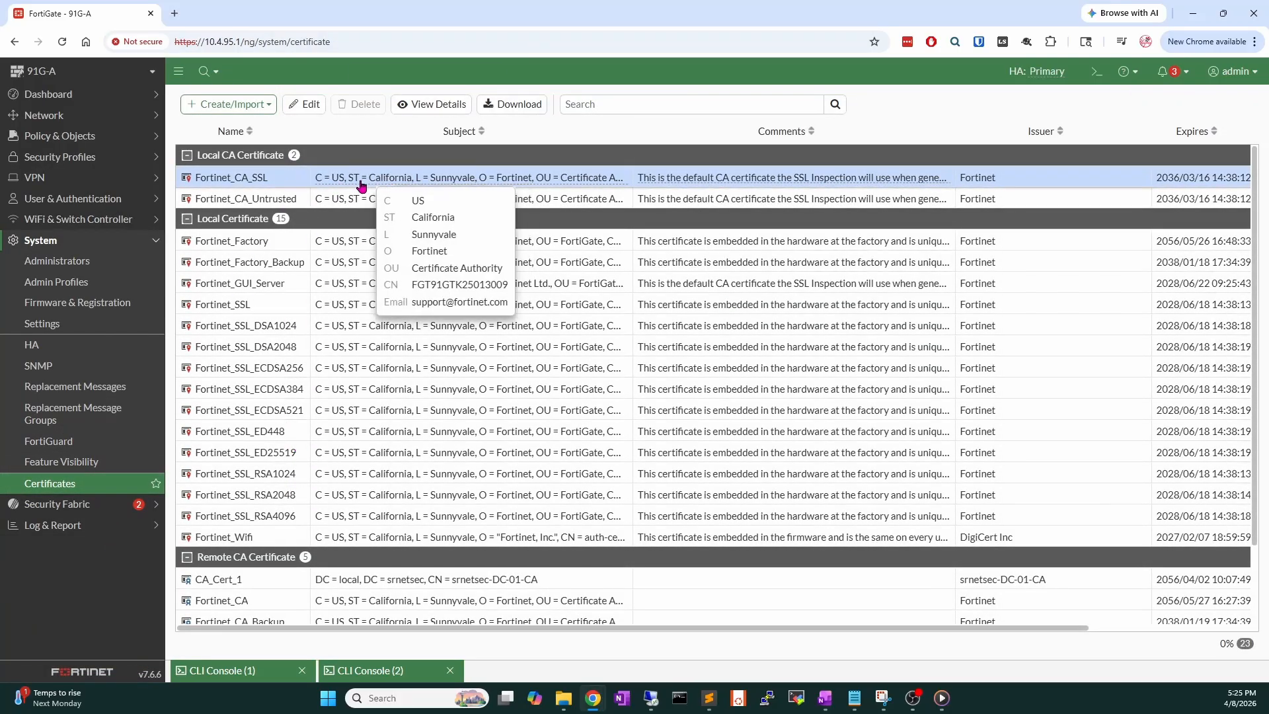
click(109, 157)
Reopen Lab-DPI and review its Protocol Port Mapping and the HTTP/3 Block setting.
click(87, 428)
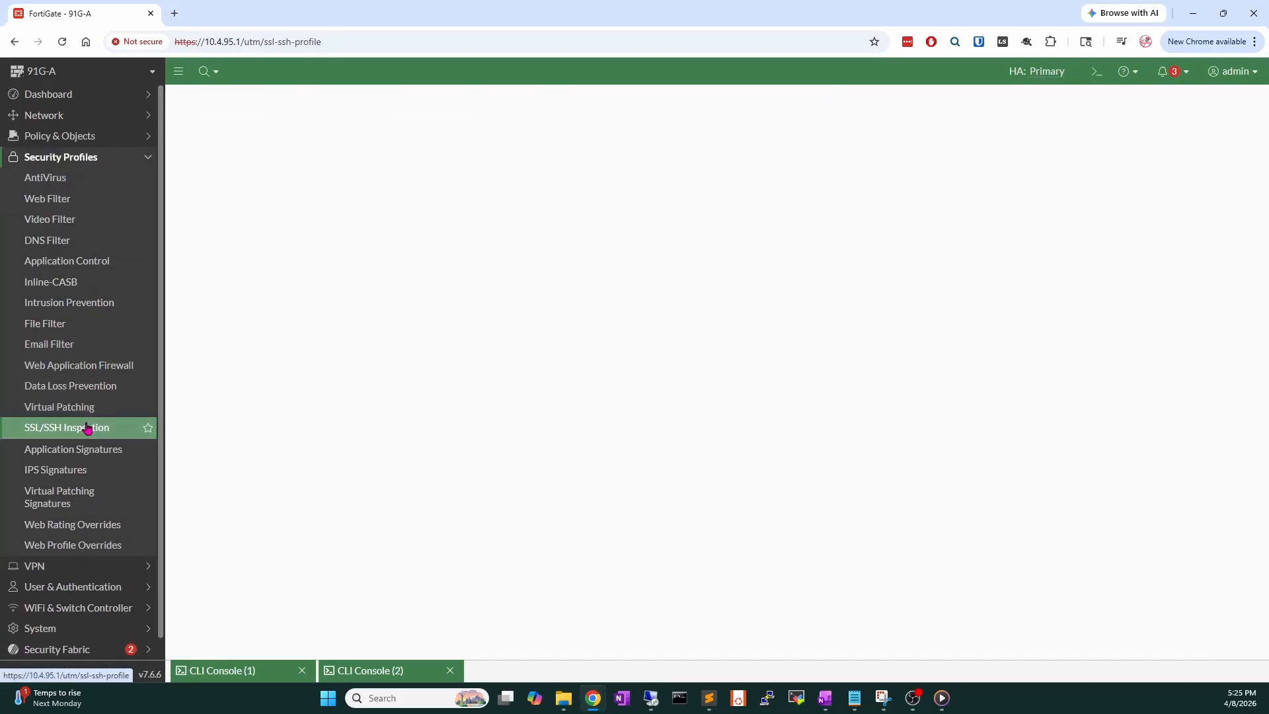
double_click(374, 221)
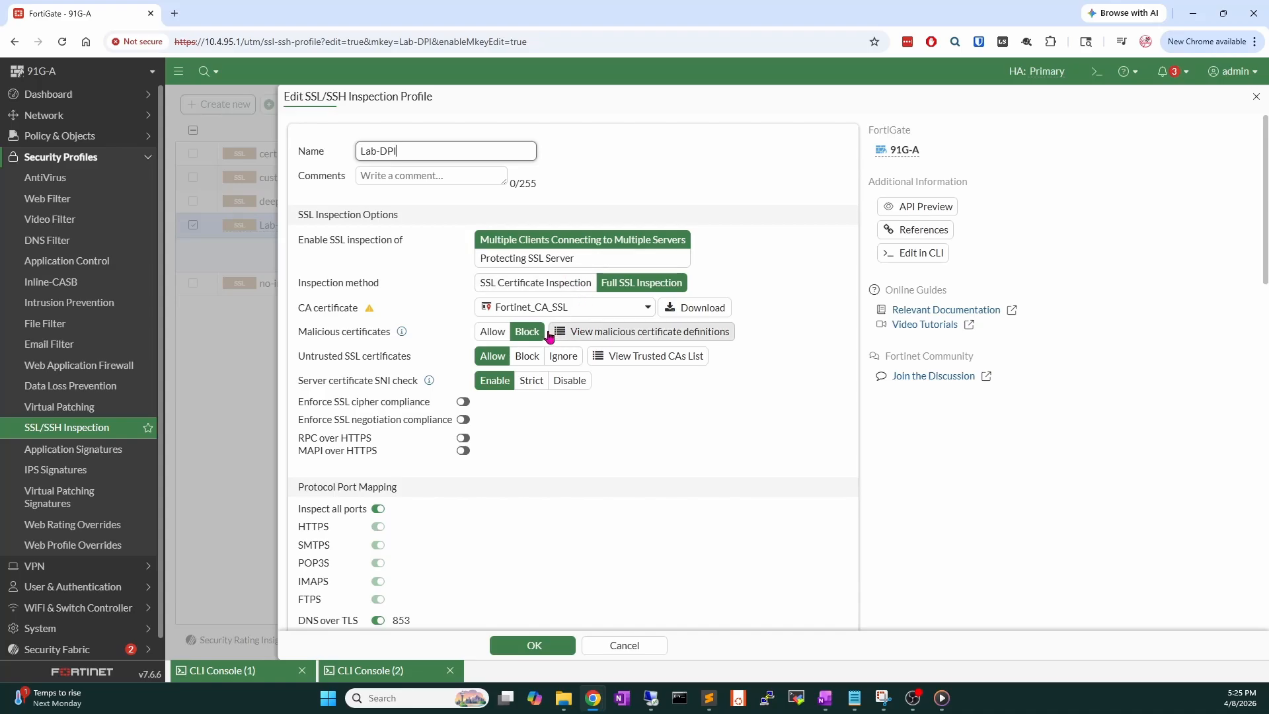
scroll(559, 333, down, 2)
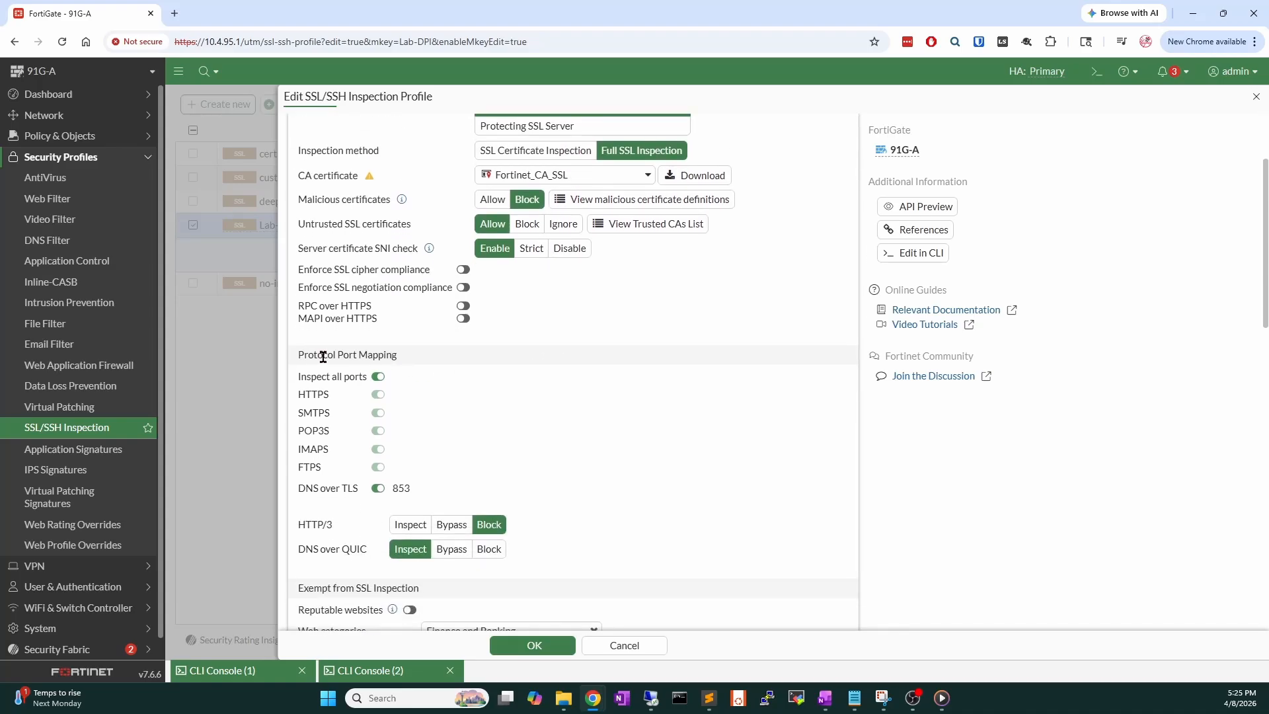
drag(299, 355, 397, 357)
click(395, 358)
scroll(380, 376, down, 3)
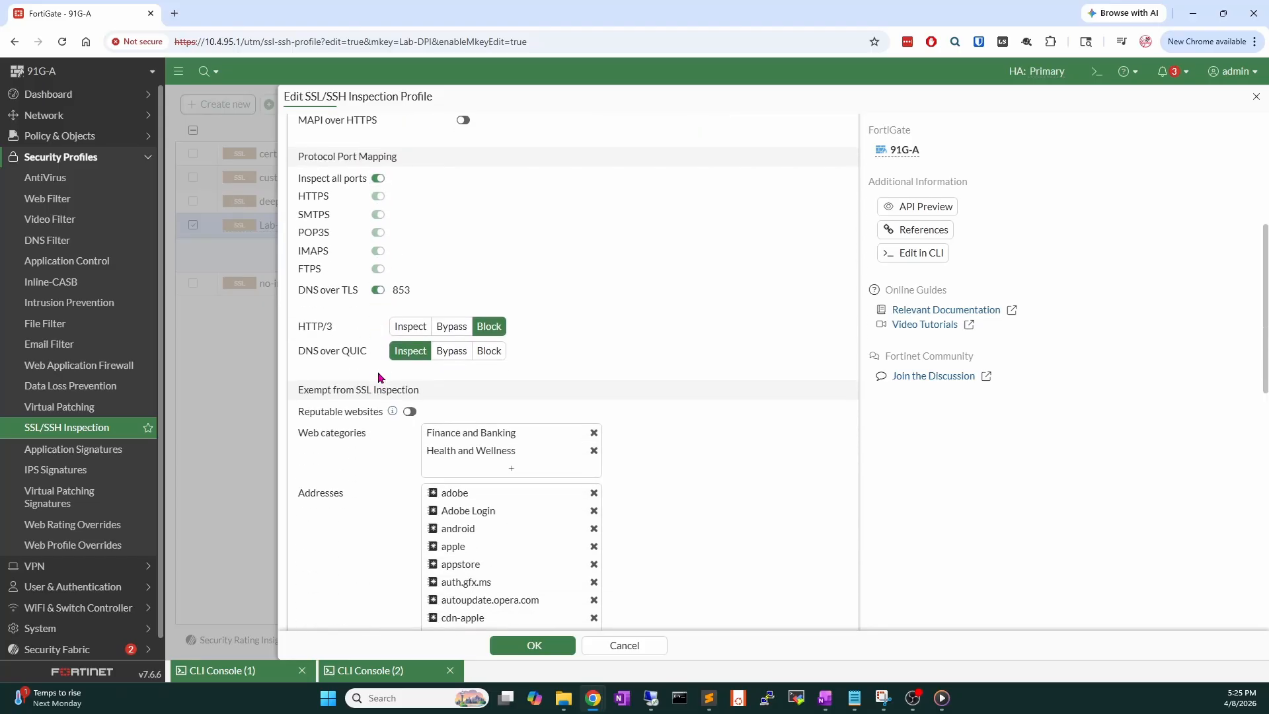
drag(301, 328, 333, 332)
click(584, 314)
scroll(460, 317, down, 3)
drag(300, 192, 420, 196)
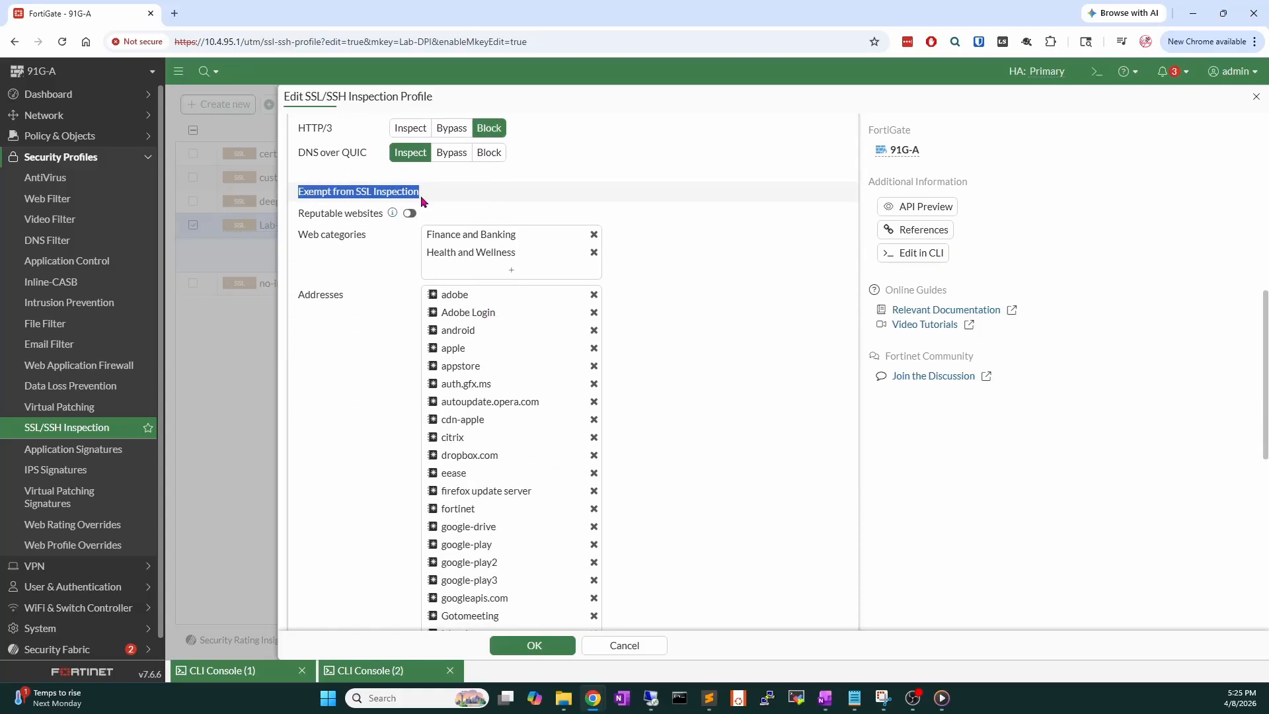
click(420, 195)
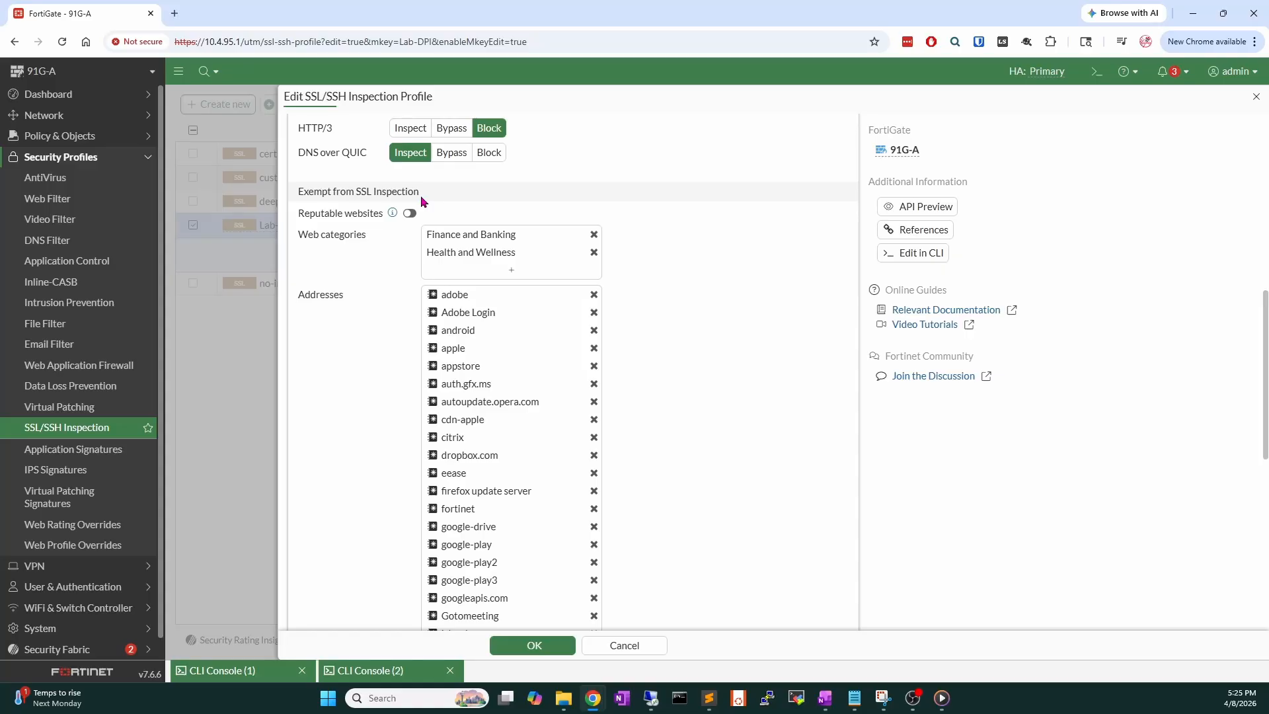
click(410, 213)
click(410, 214)
click(512, 270)
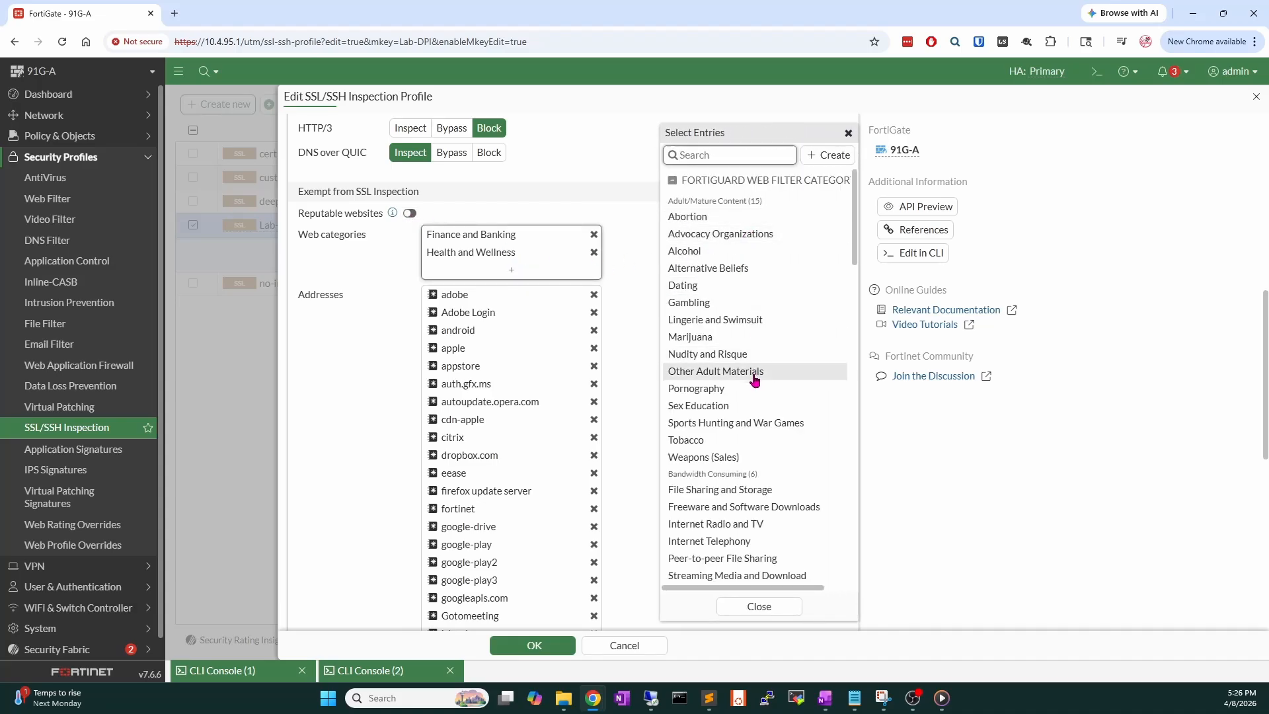
scroll(755, 380, down, 15)
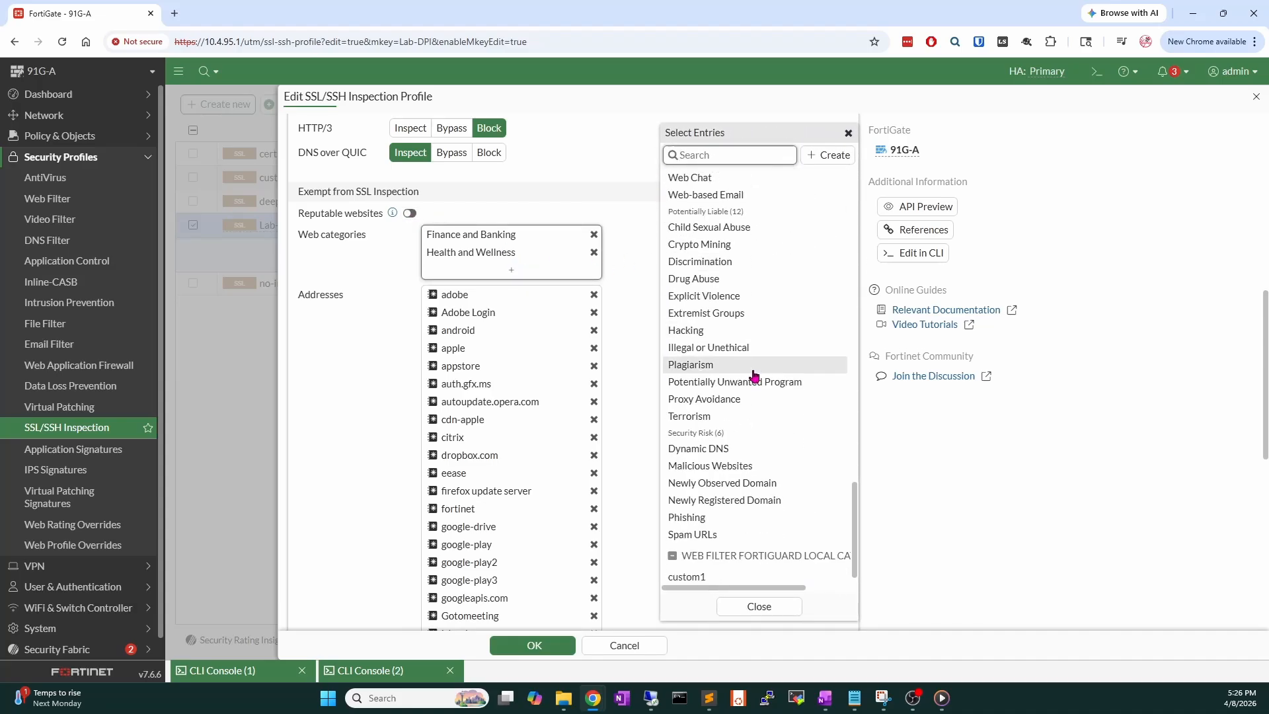
scroll(758, 373, down, 1)
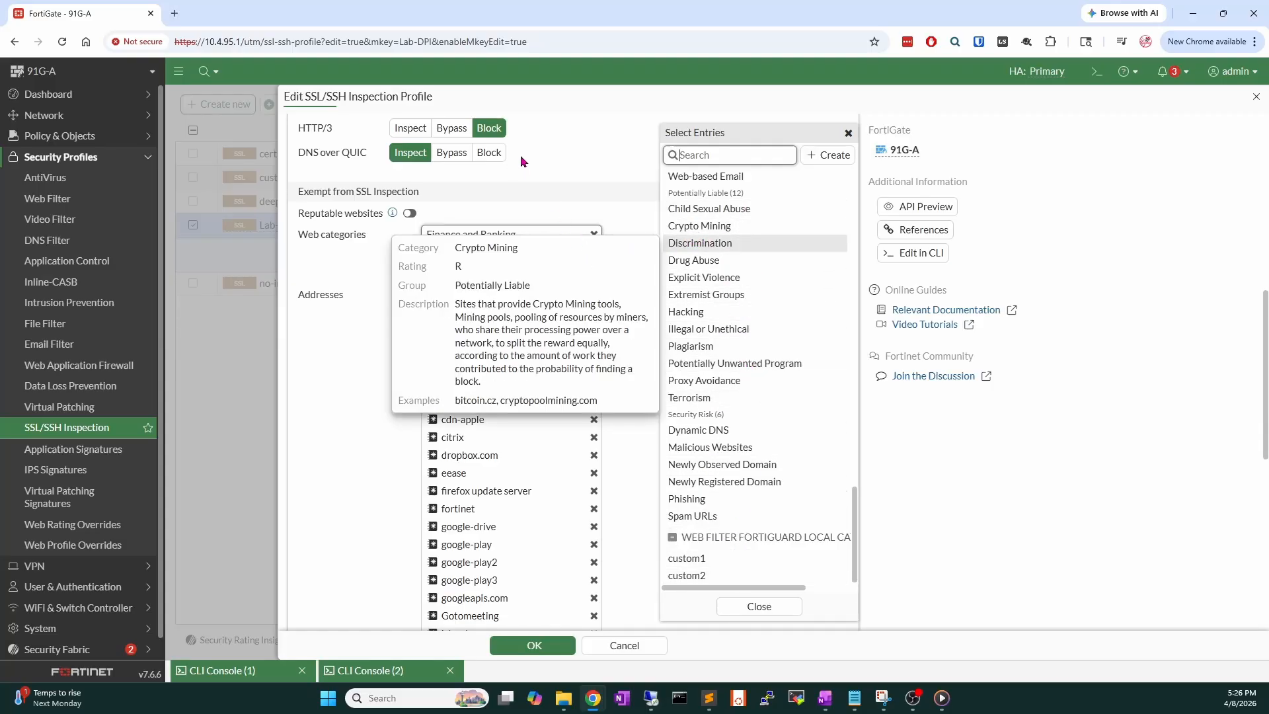
mouse_move(502, 239)
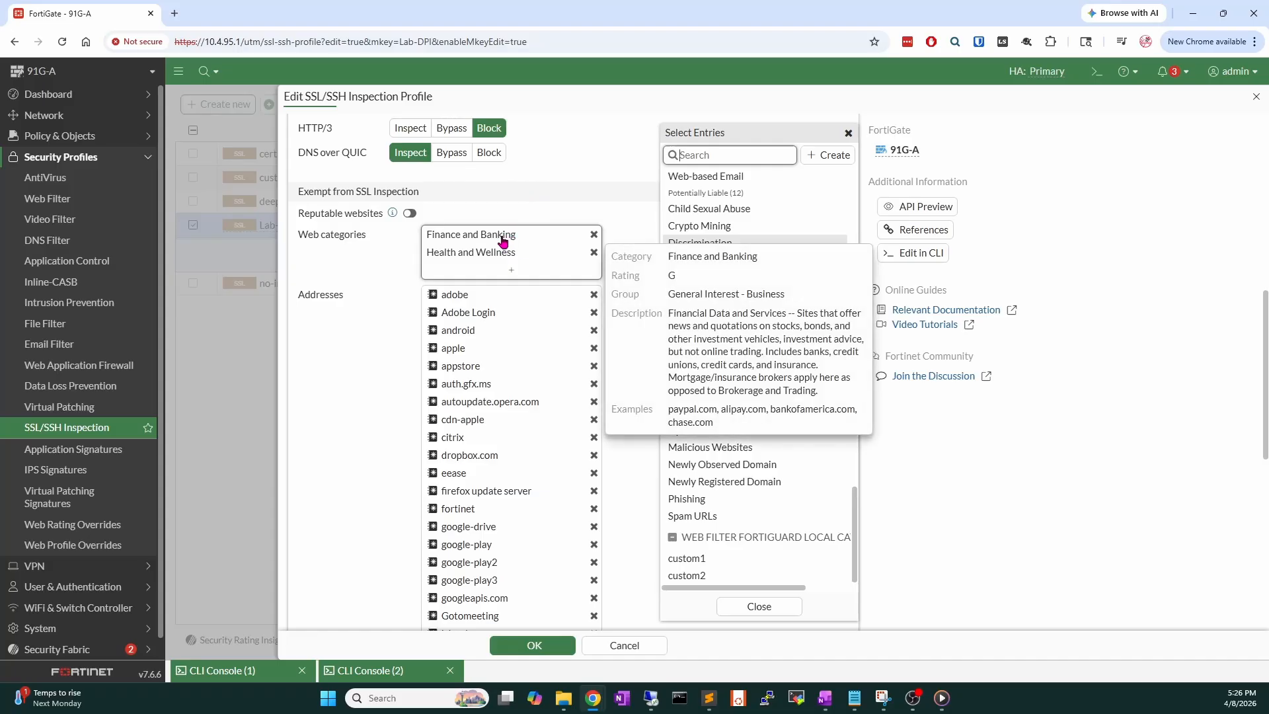
mouse_move(501, 261)
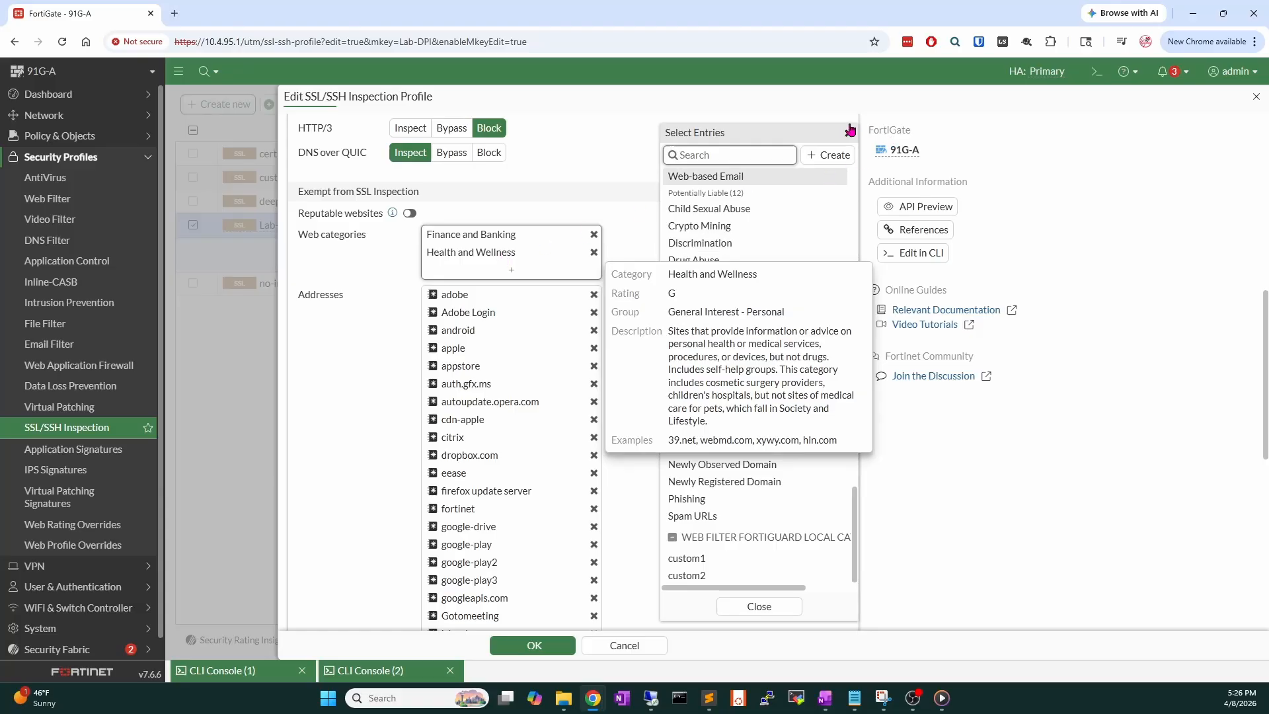
click(850, 130)
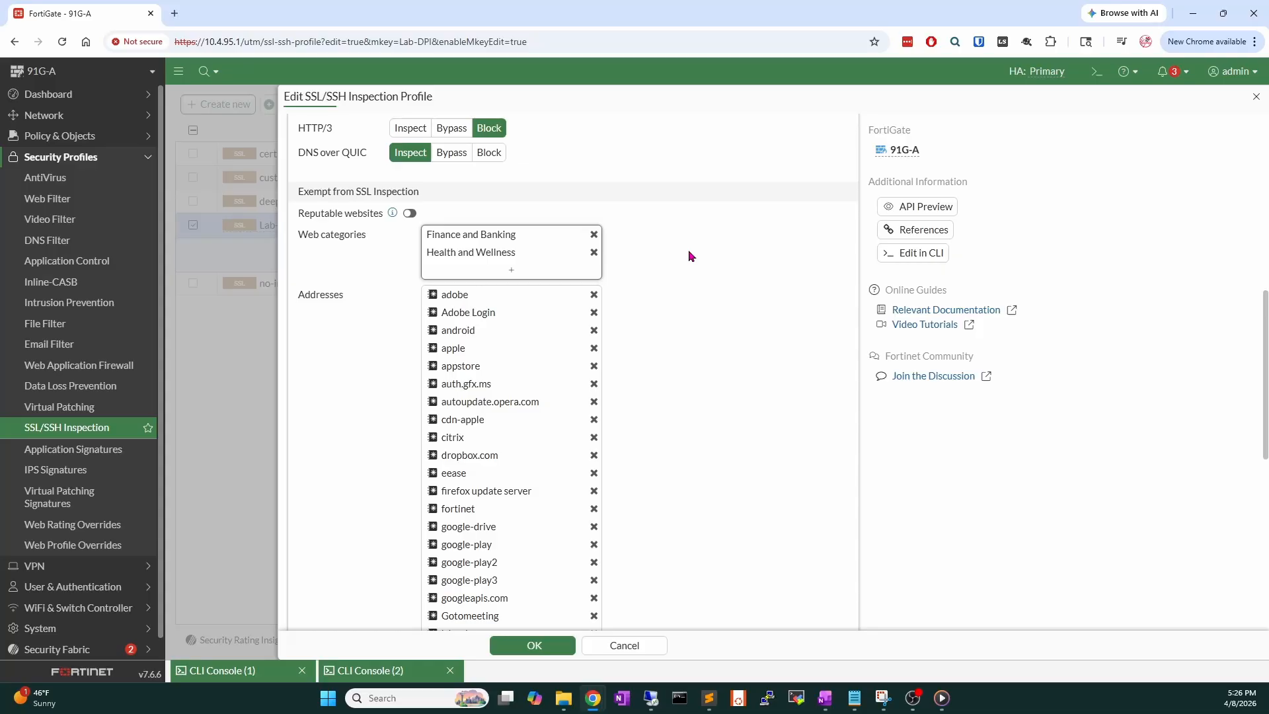
Check the FQDNs of the addresses exempt from SSL inspection, then save Lab-DPI with OK.
scroll(709, 255, down, 1)
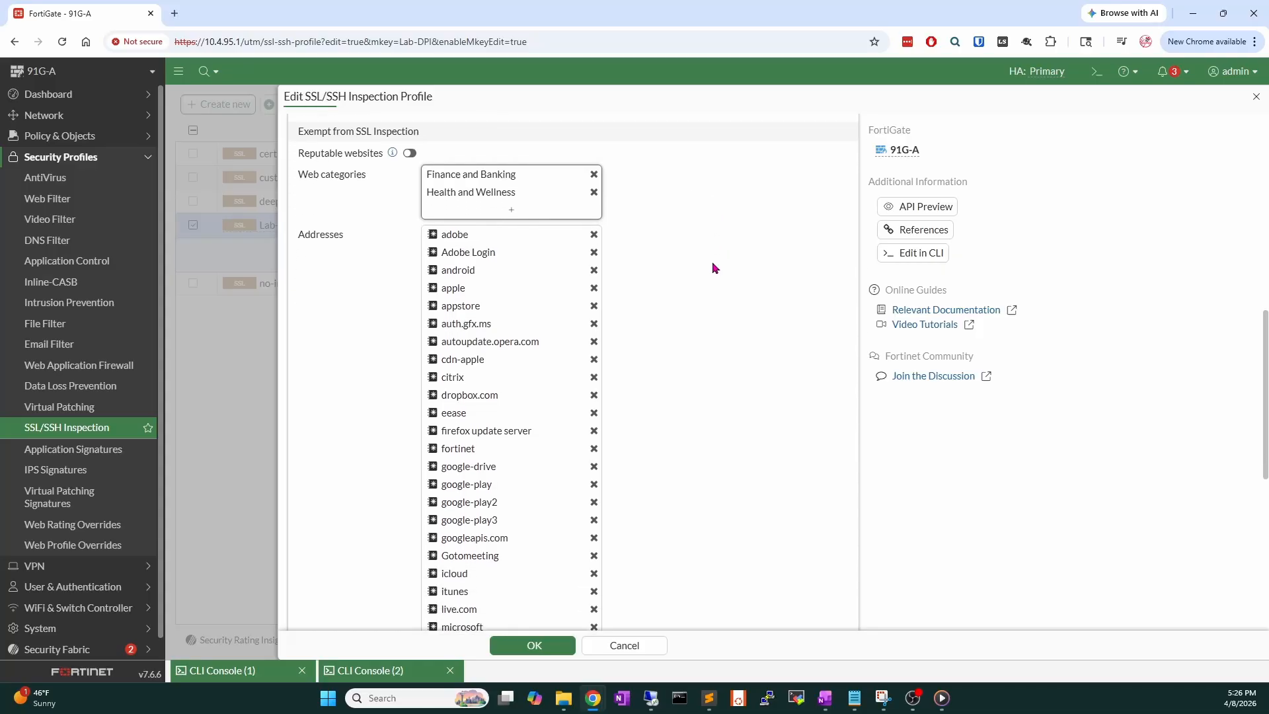
mouse_move(477, 324)
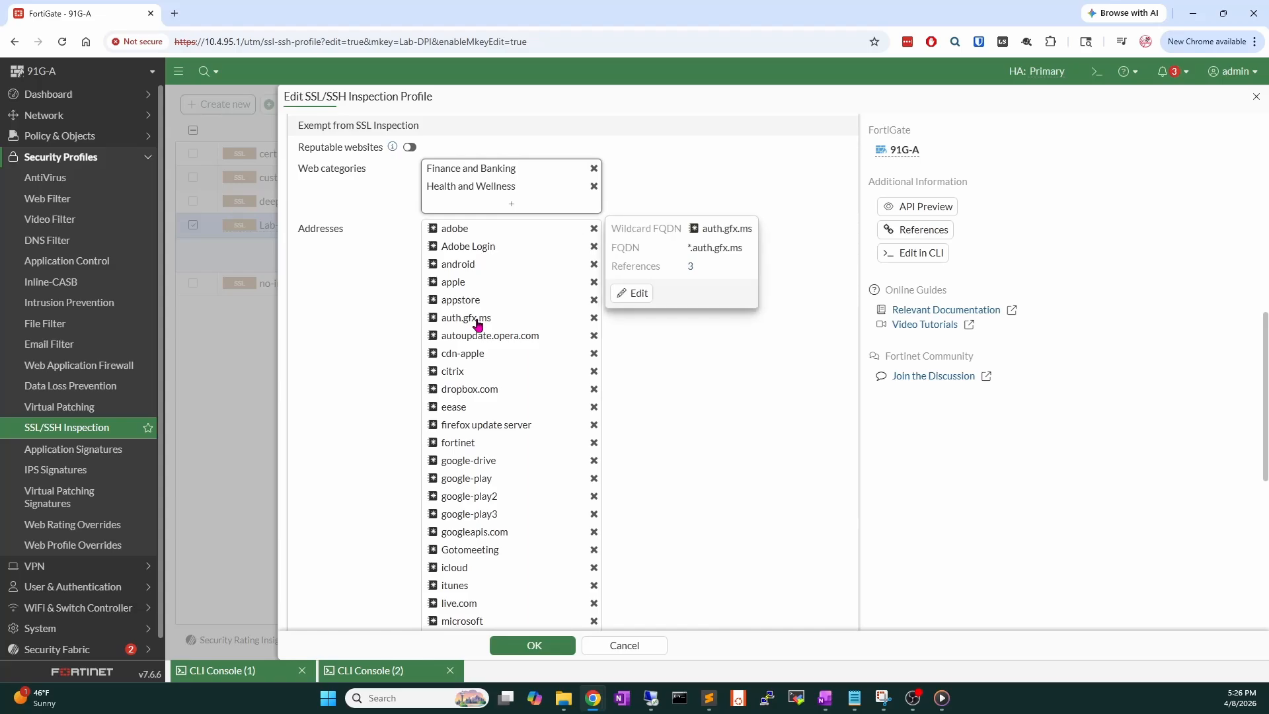
scroll(478, 339, down, 5)
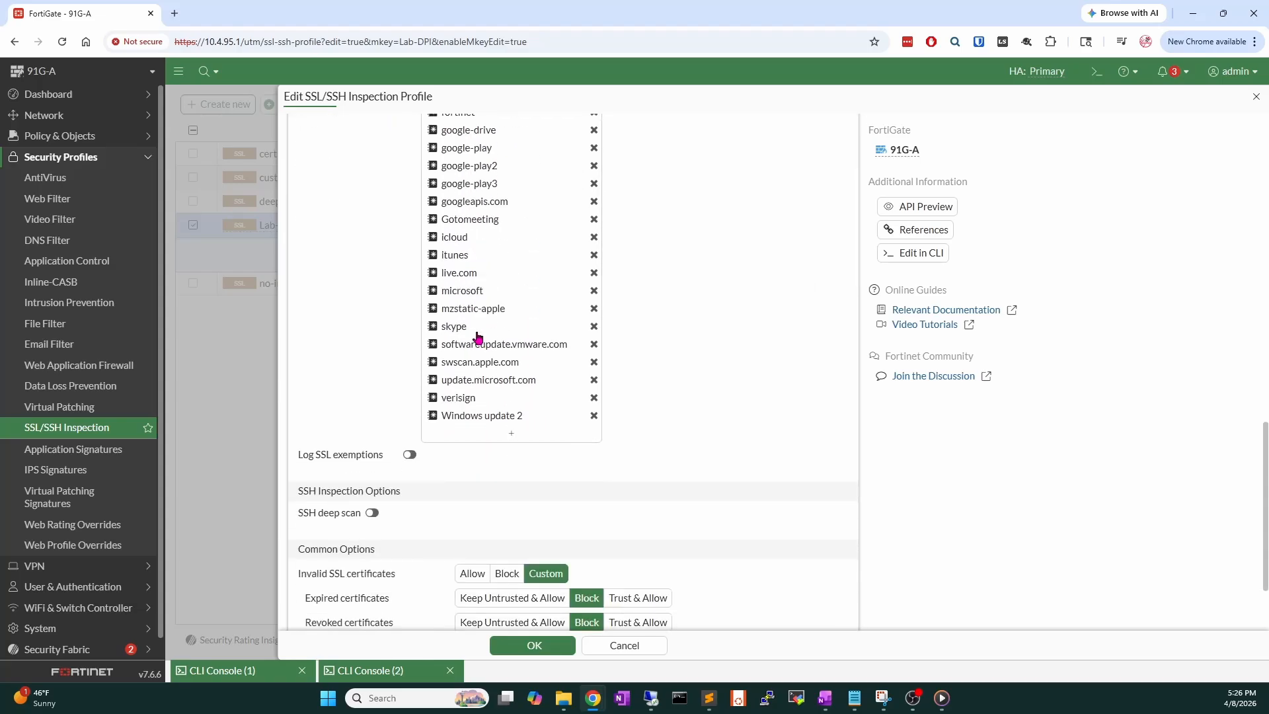
scroll(506, 423, up, 3)
scroll(476, 406, up, 4)
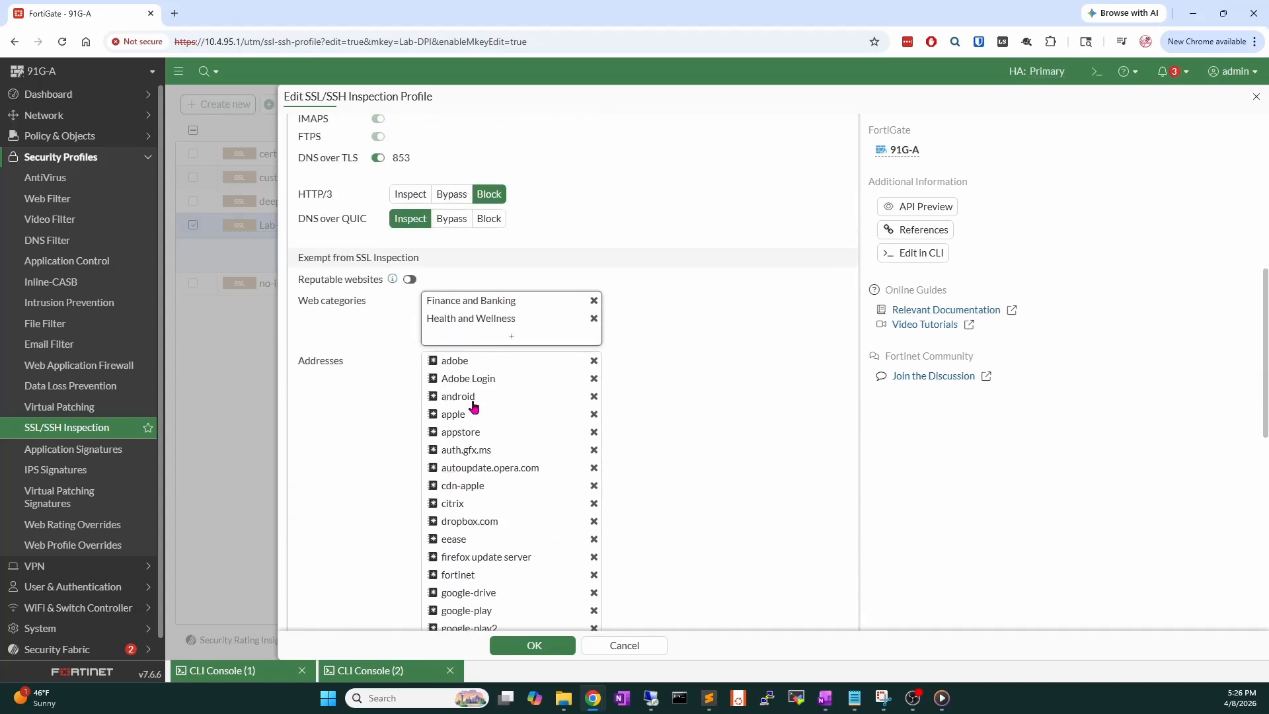
scroll(476, 402, down, 5)
mouse_move(479, 387)
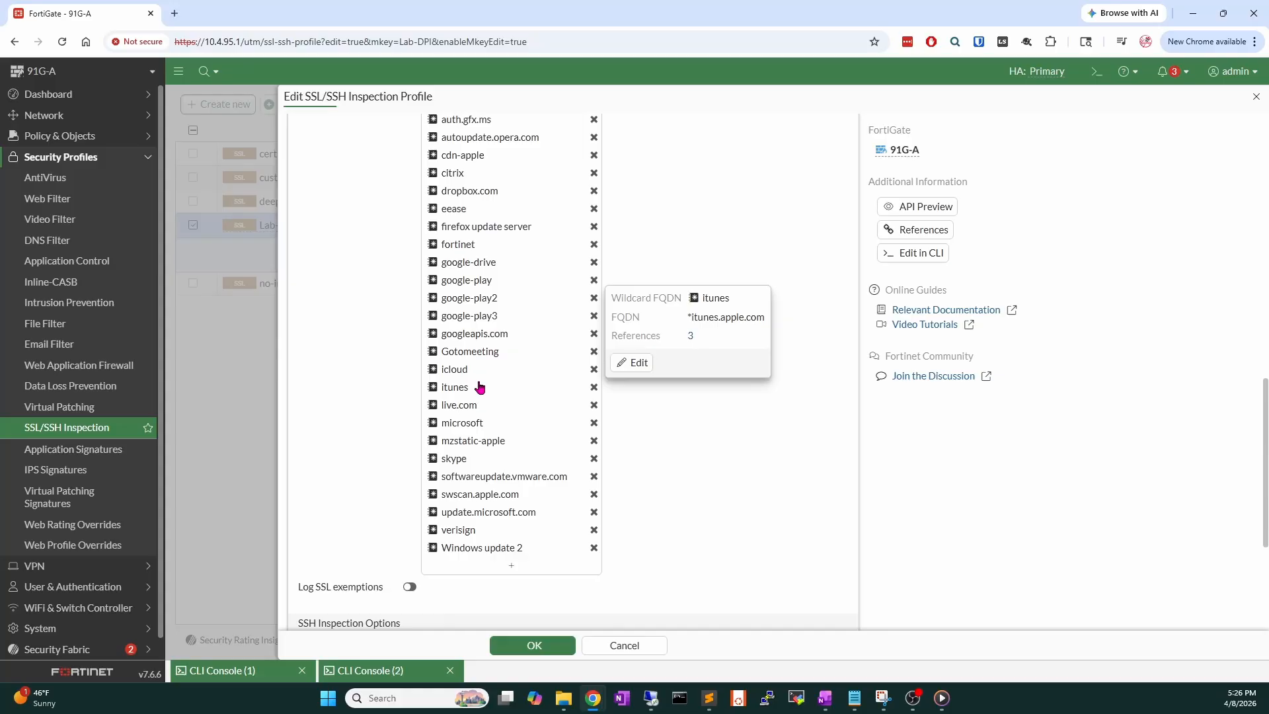
mouse_move(459, 405)
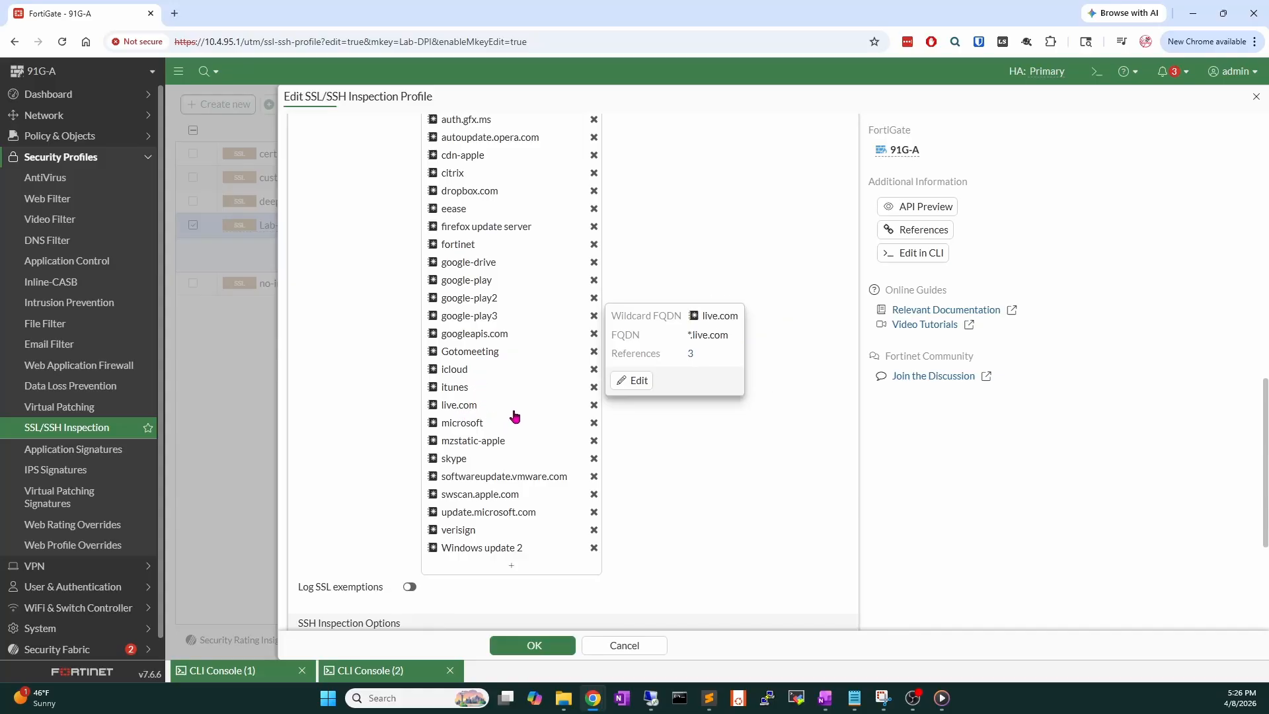
mouse_move(490, 429)
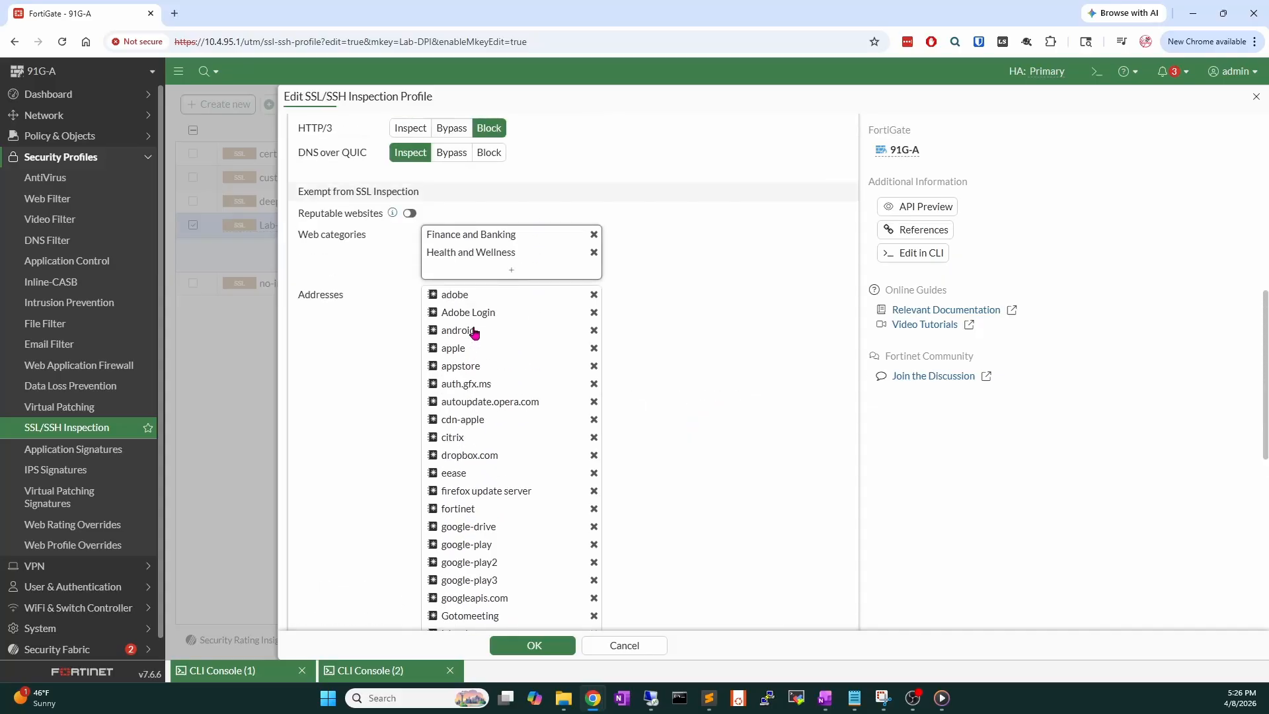
scroll(466, 354, up, 4)
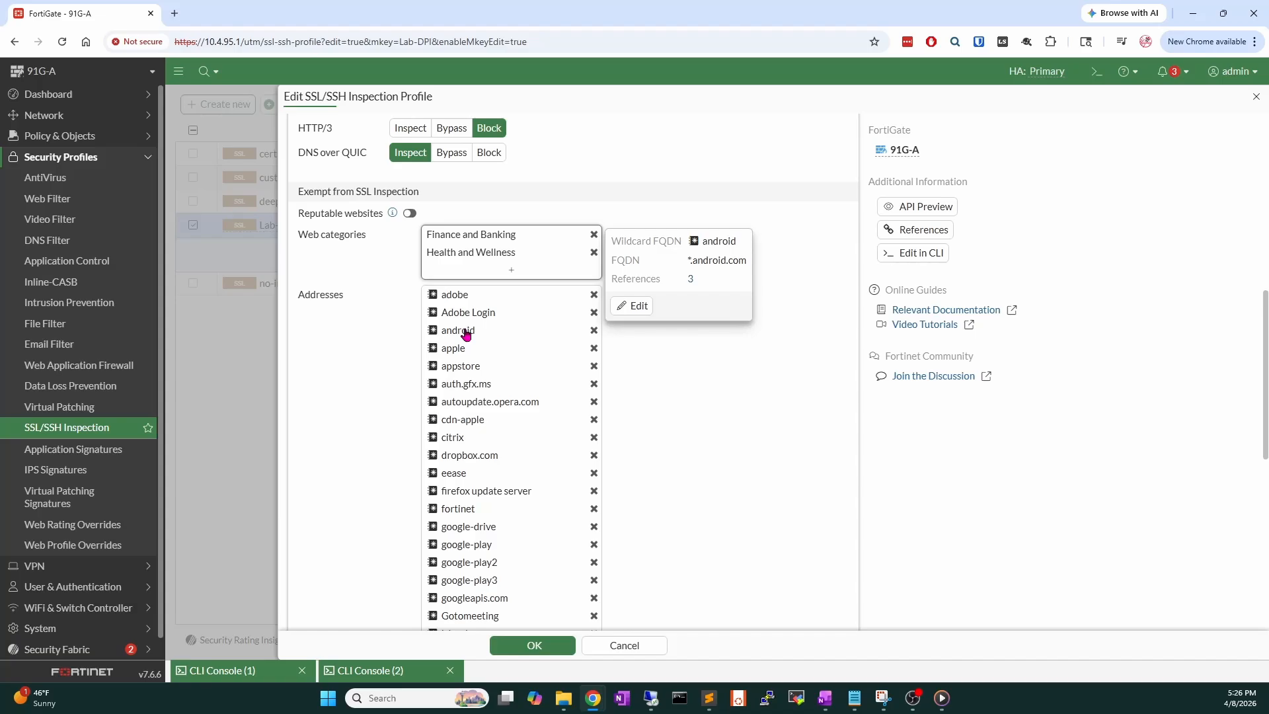
scroll(467, 334, down, 7)
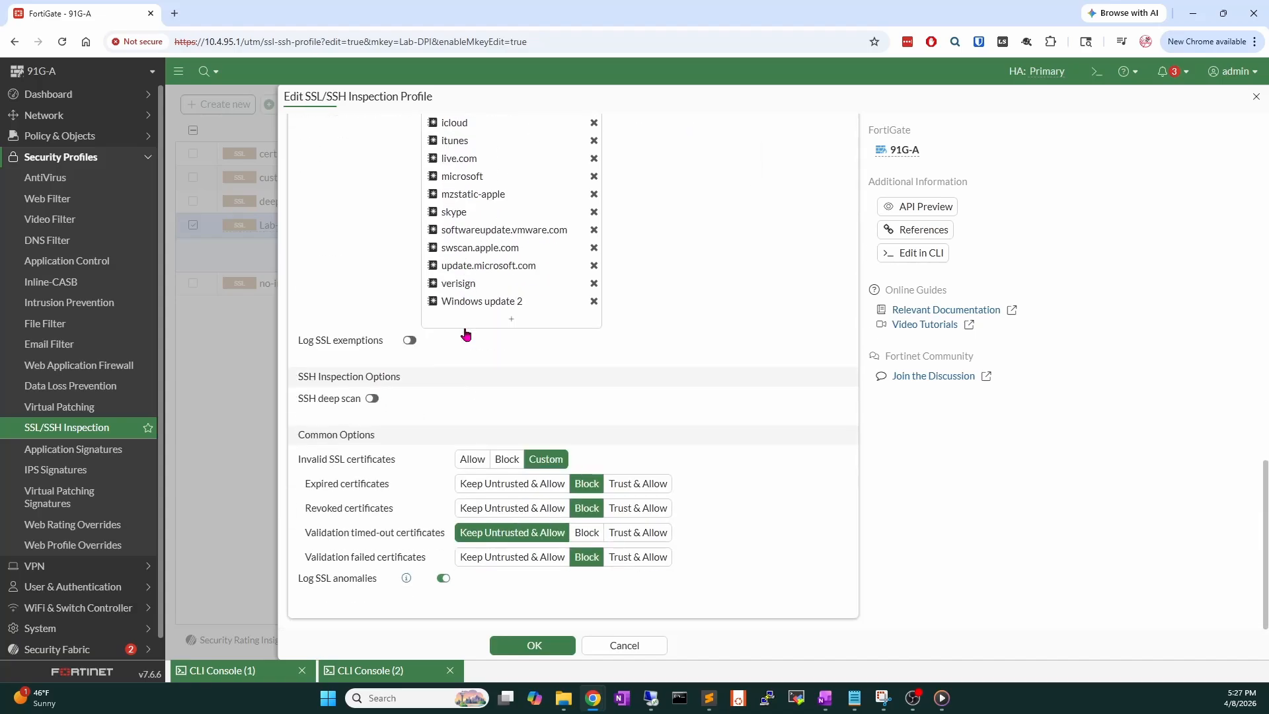
click(533, 646)
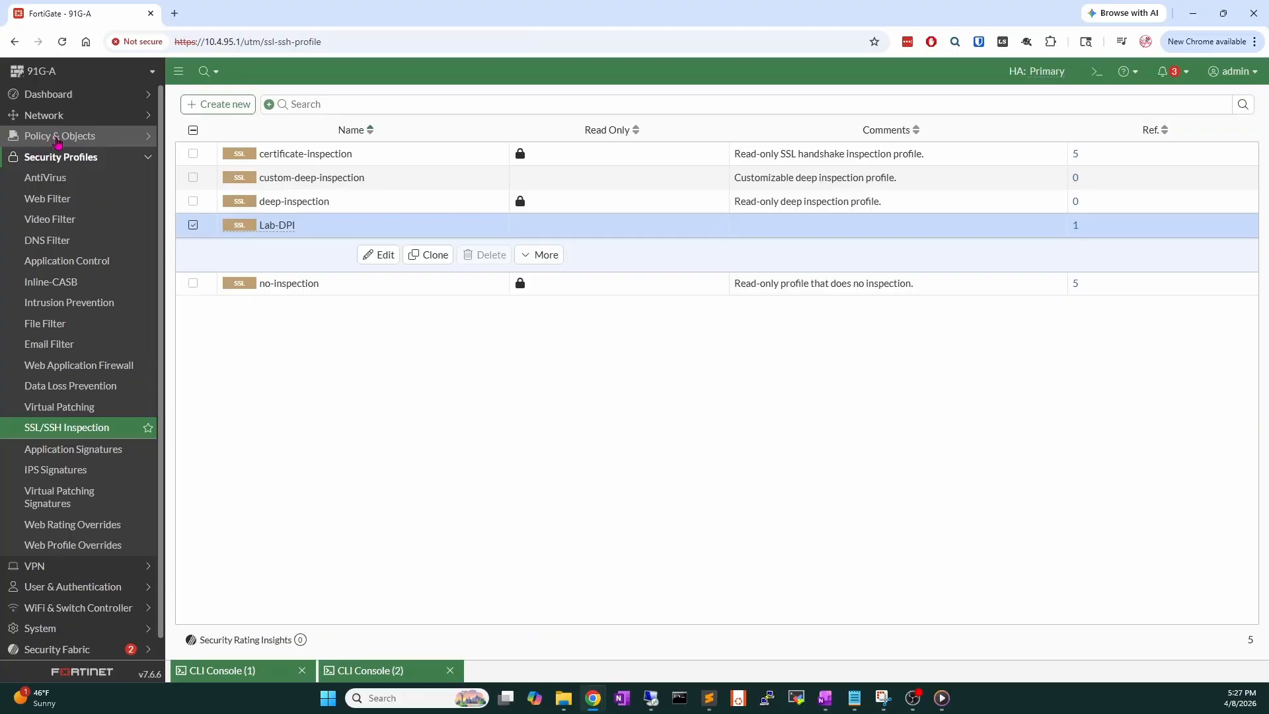
Open the Lab DPI Demo firewall policy and confirm its Proxy-based inspection mode.
click(56, 137)
click(59, 157)
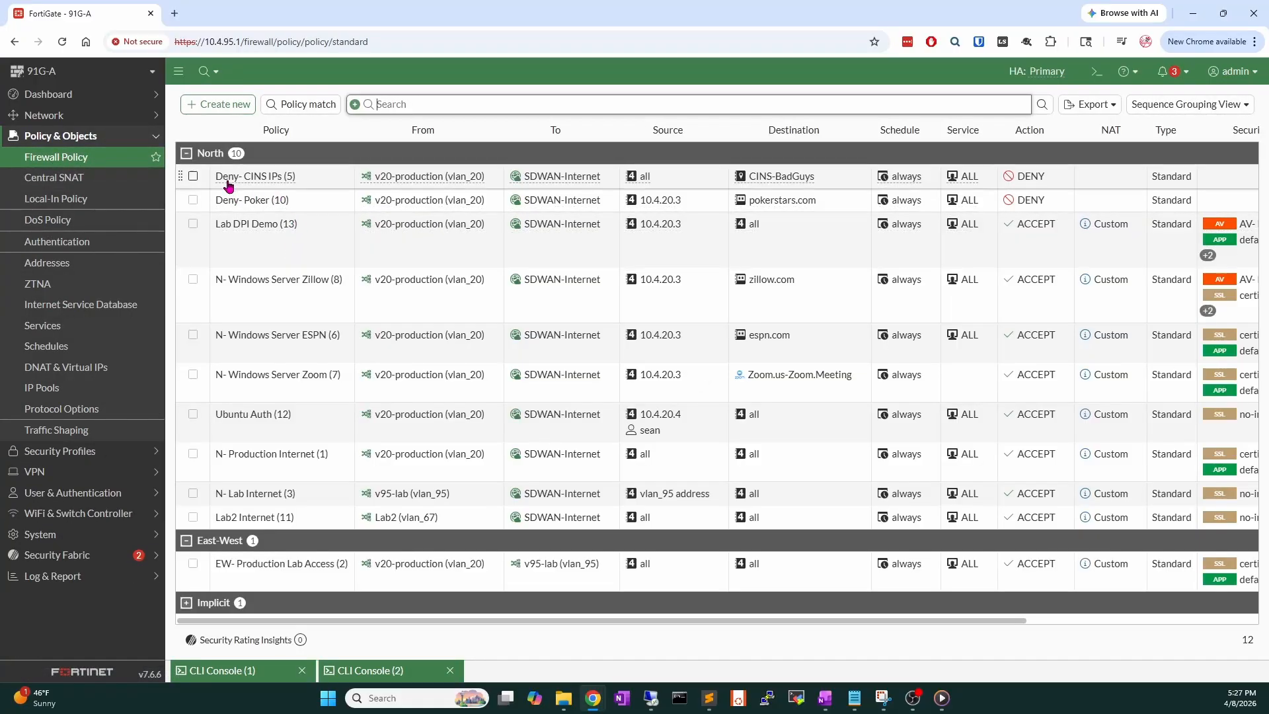
double_click(256, 247)
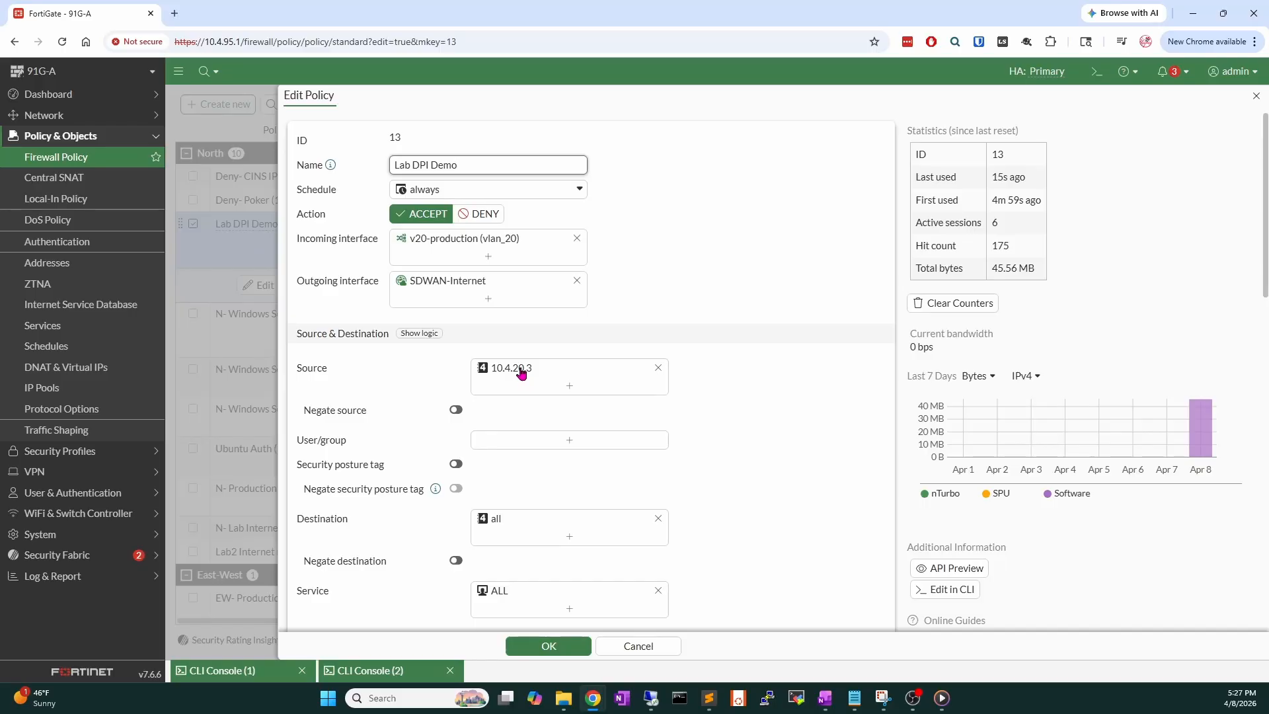
mouse_move(522, 374)
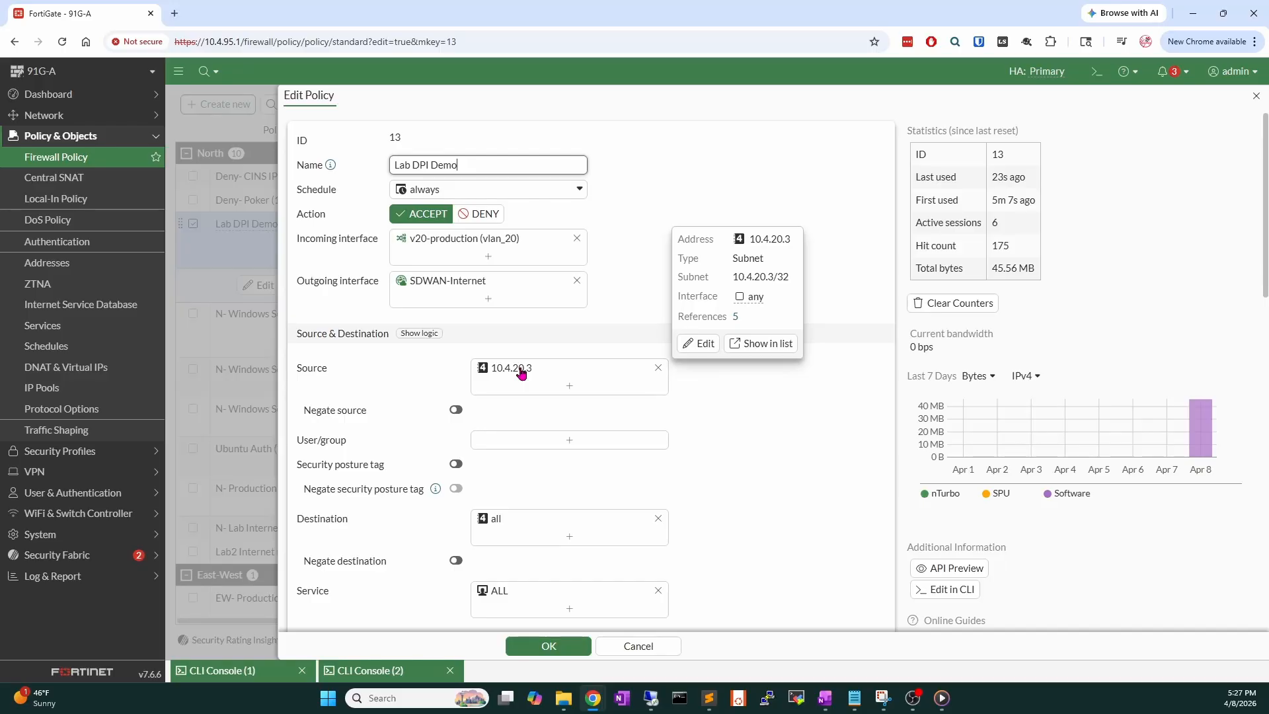
scroll(523, 373, down, 5)
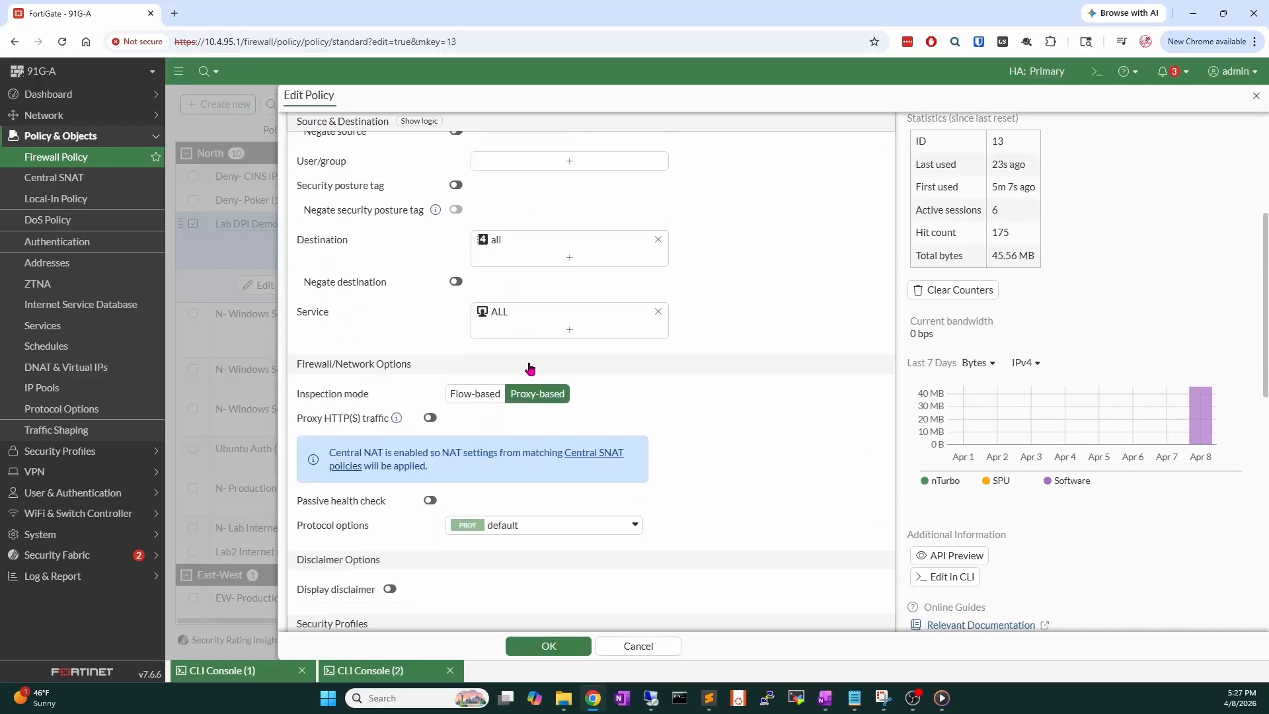
scroll(530, 368, down, 1)
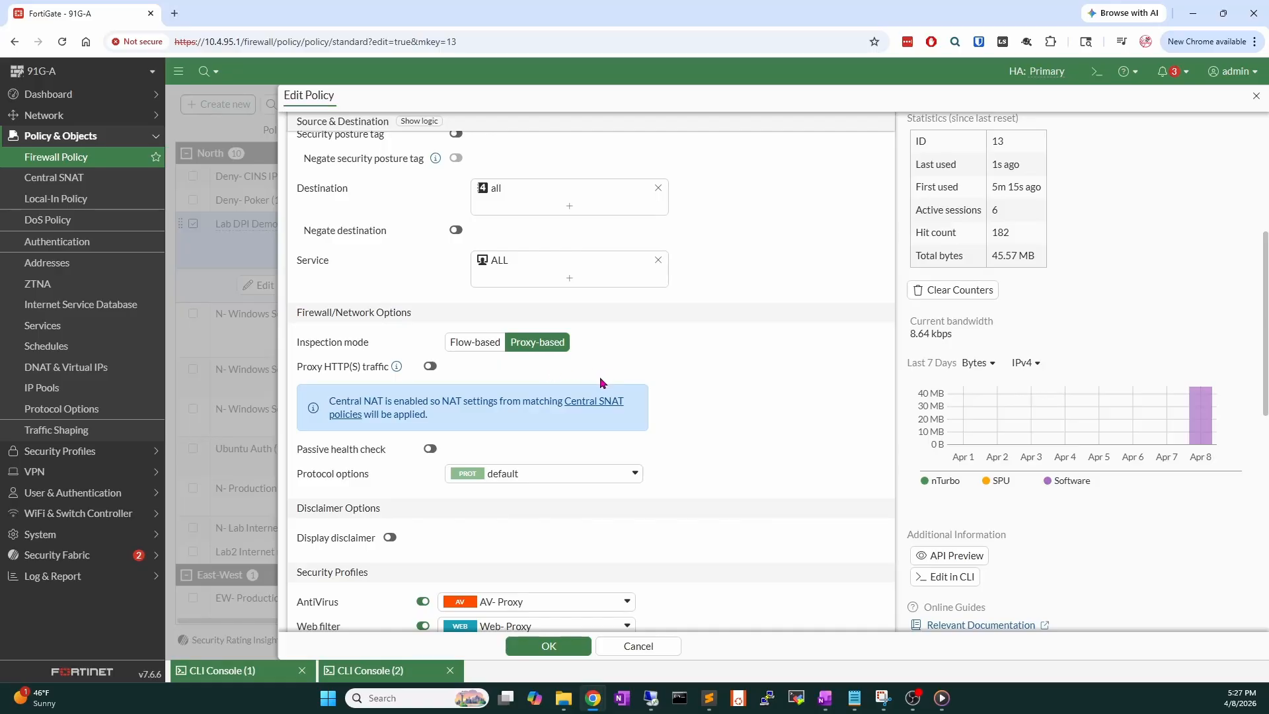
Review the policy's AV- Proxy, Web- Proxy, default application control and Lab-DPI profiles.
scroll(601, 382, down, 3)
scroll(600, 381, down, 1)
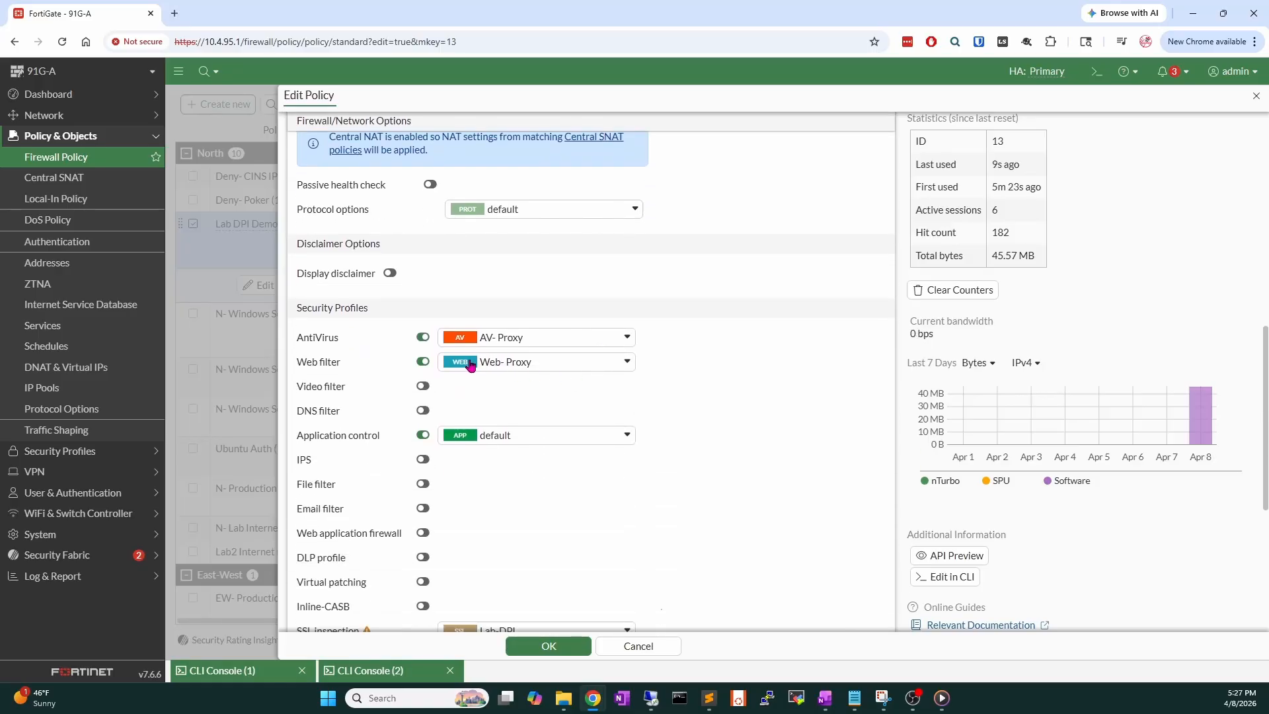
scroll(501, 386, down, 1)
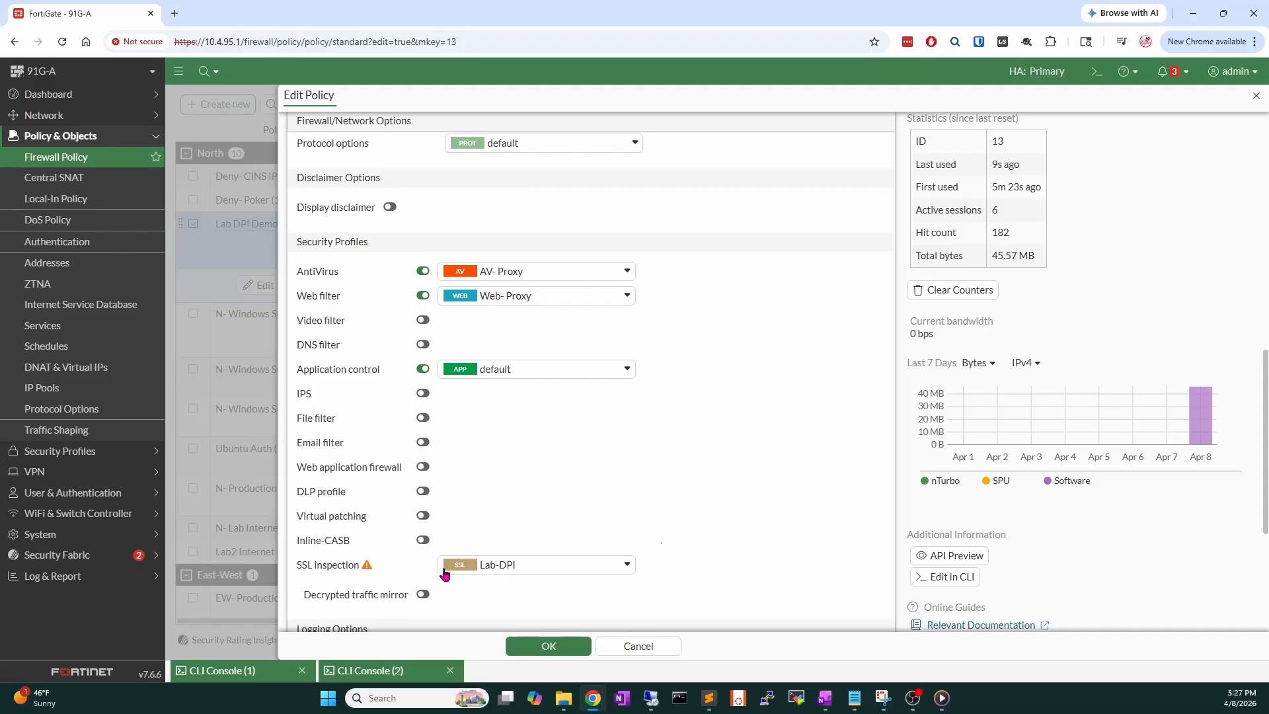
mouse_move(367, 568)
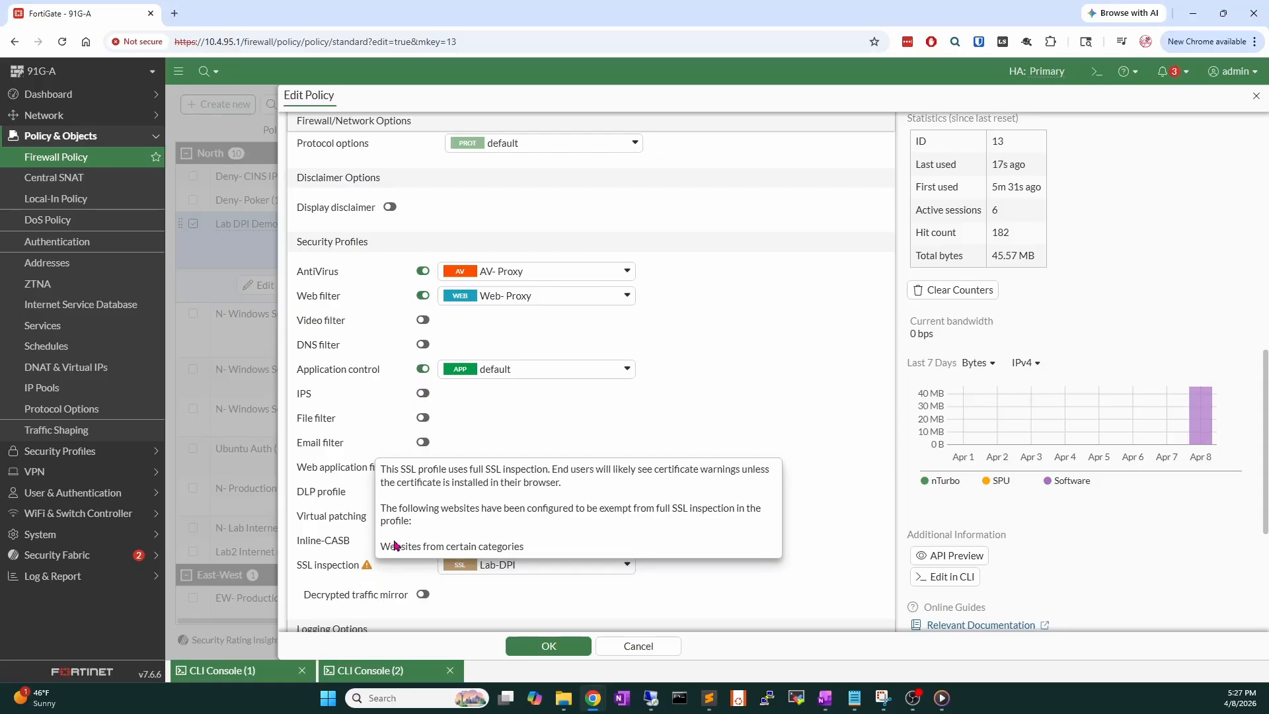
mouse_move(513, 370)
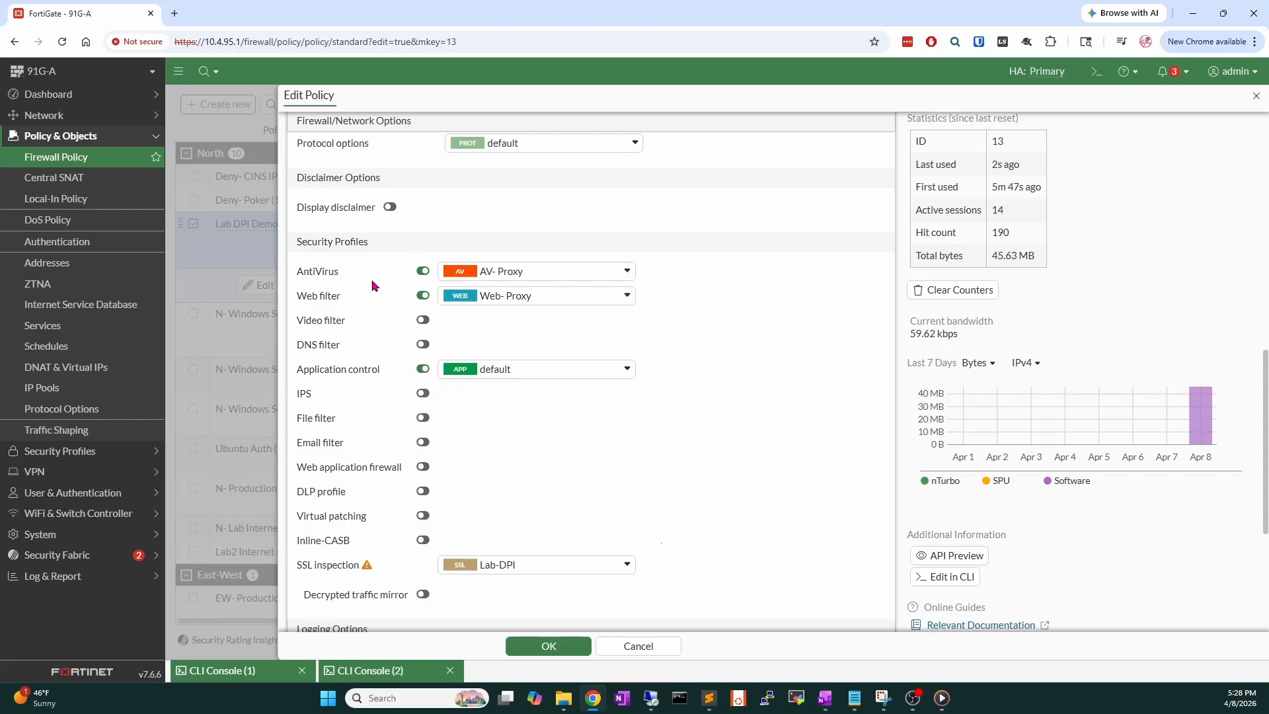
scroll(508, 419, down, 4)
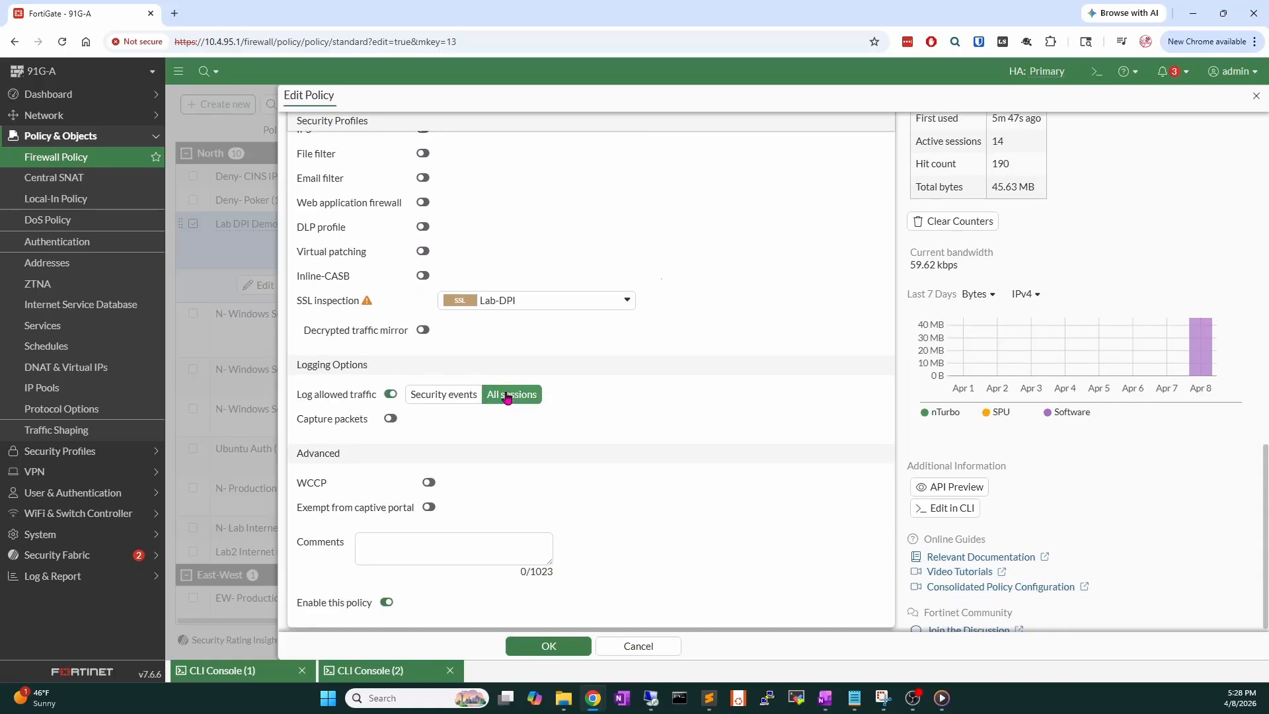
Save the Lab DPI Demo policy, accepting the full SSL inspection warning.
click(547, 647)
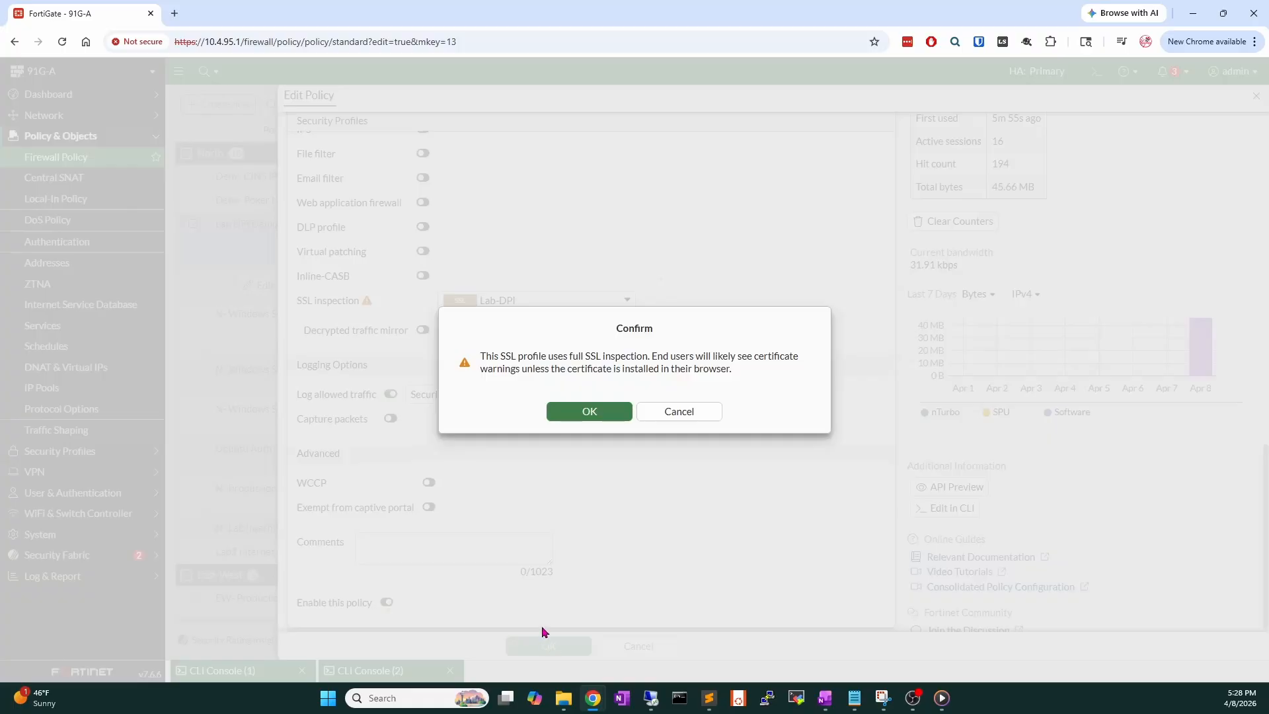
drag(484, 357, 630, 364)
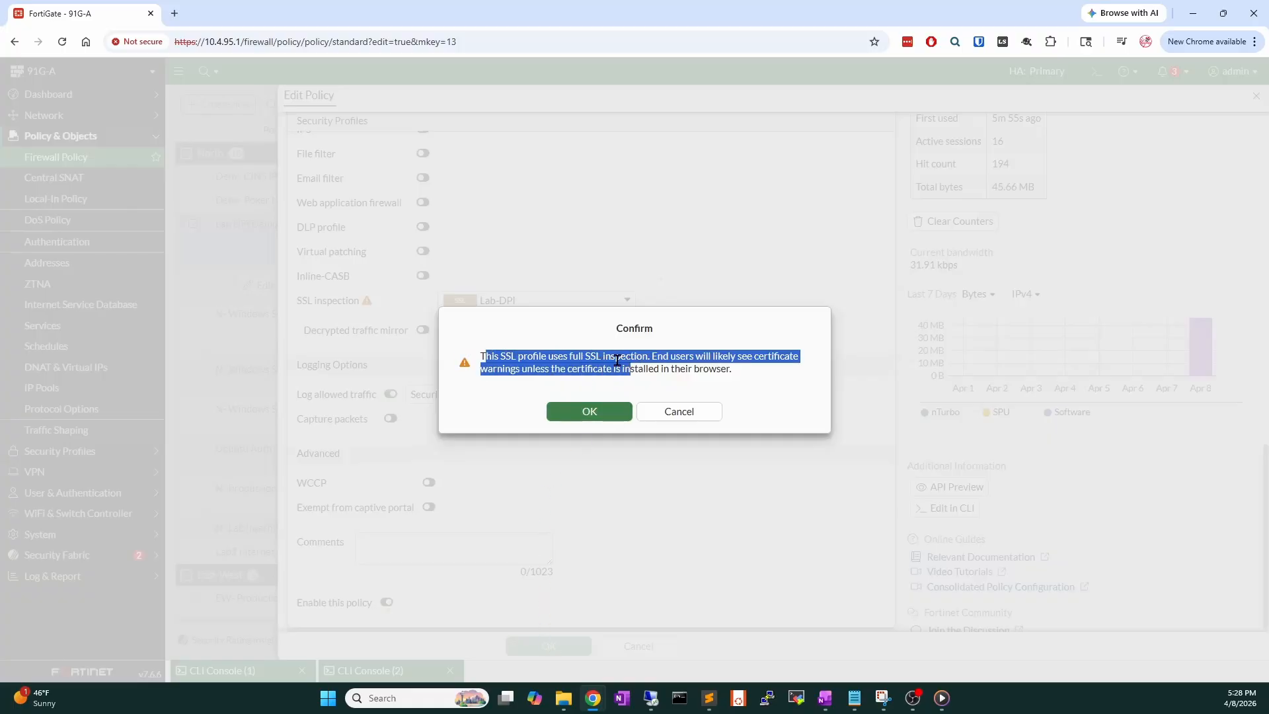
click(618, 415)
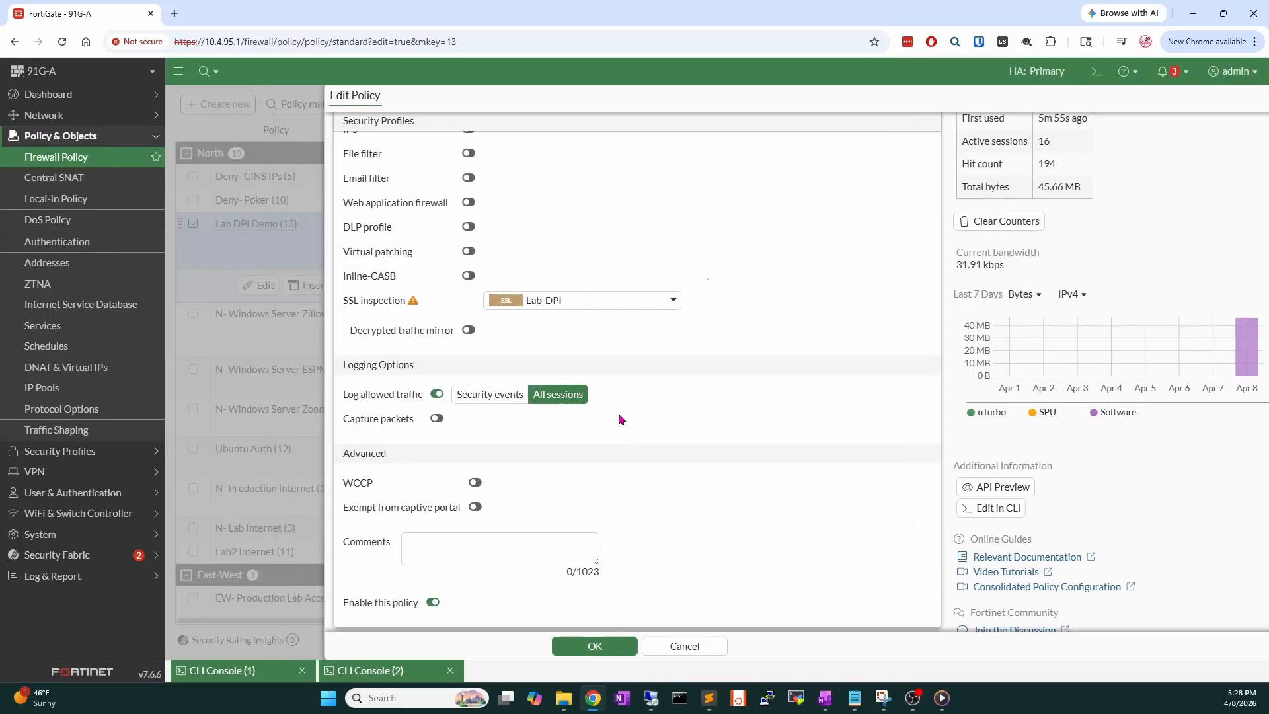
On the client machine, load espn.com in a new Edge tab.
click(651, 697)
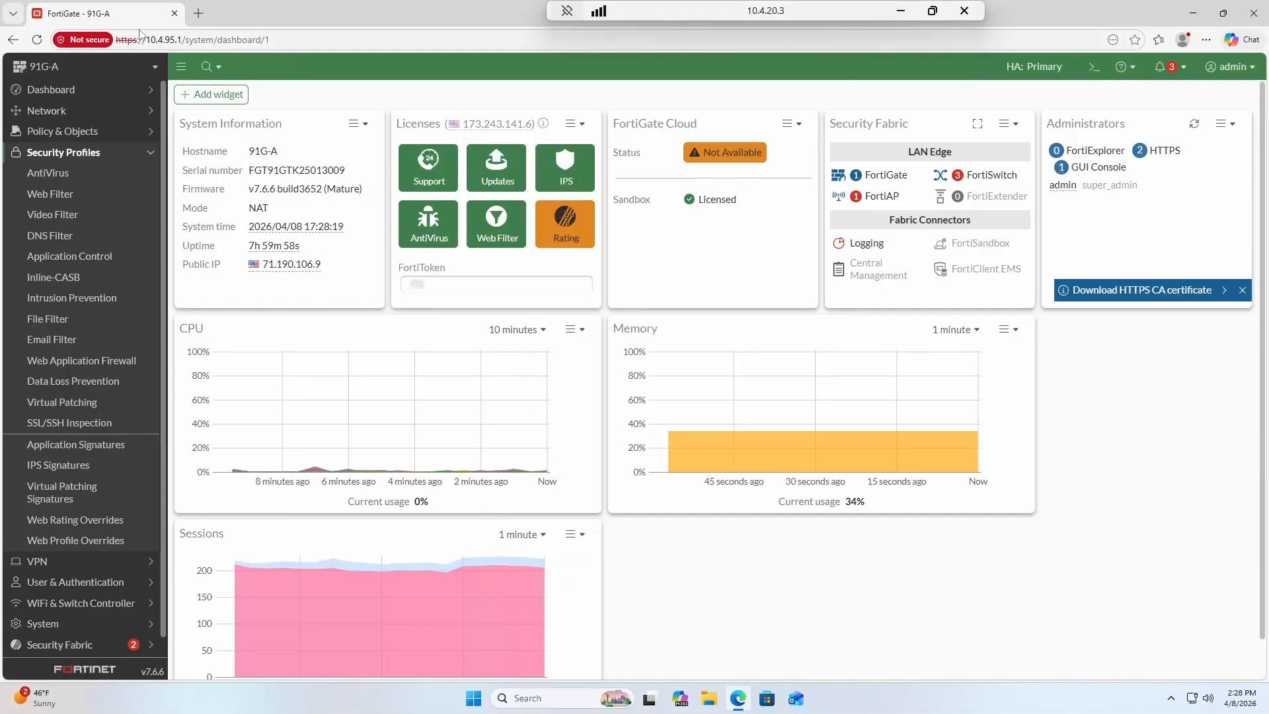
click(199, 14)
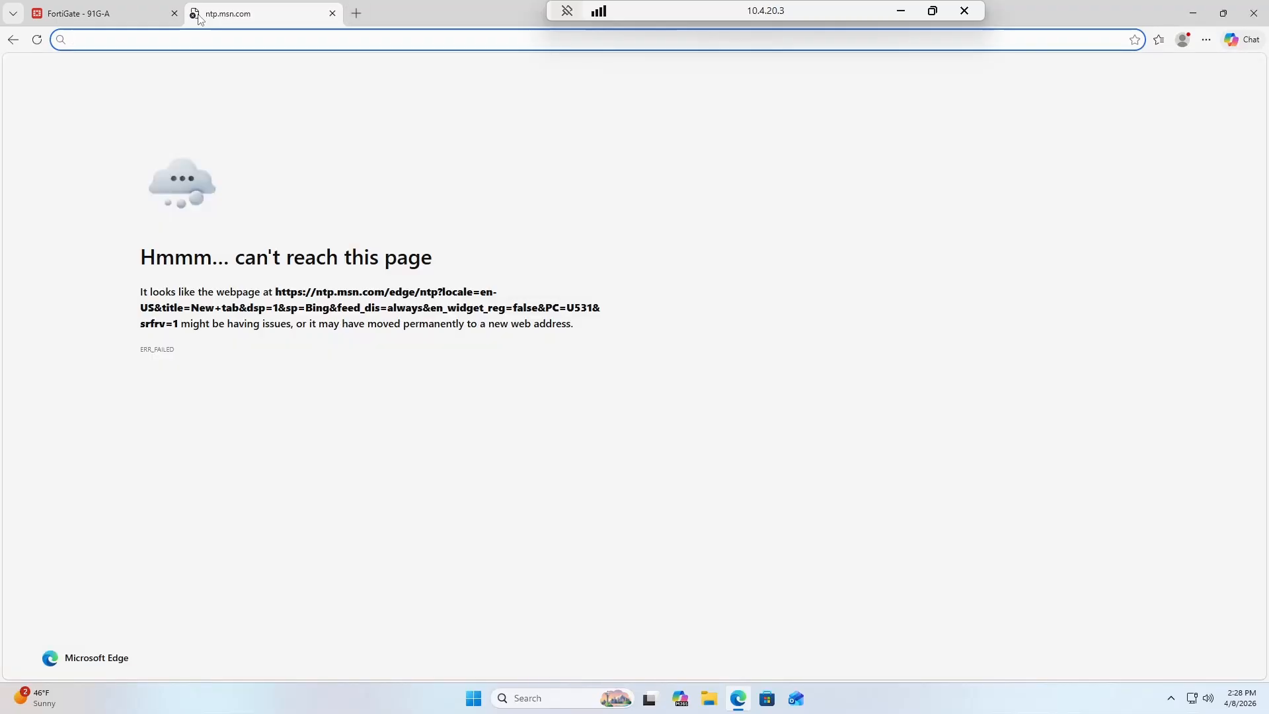
click(201, 40)
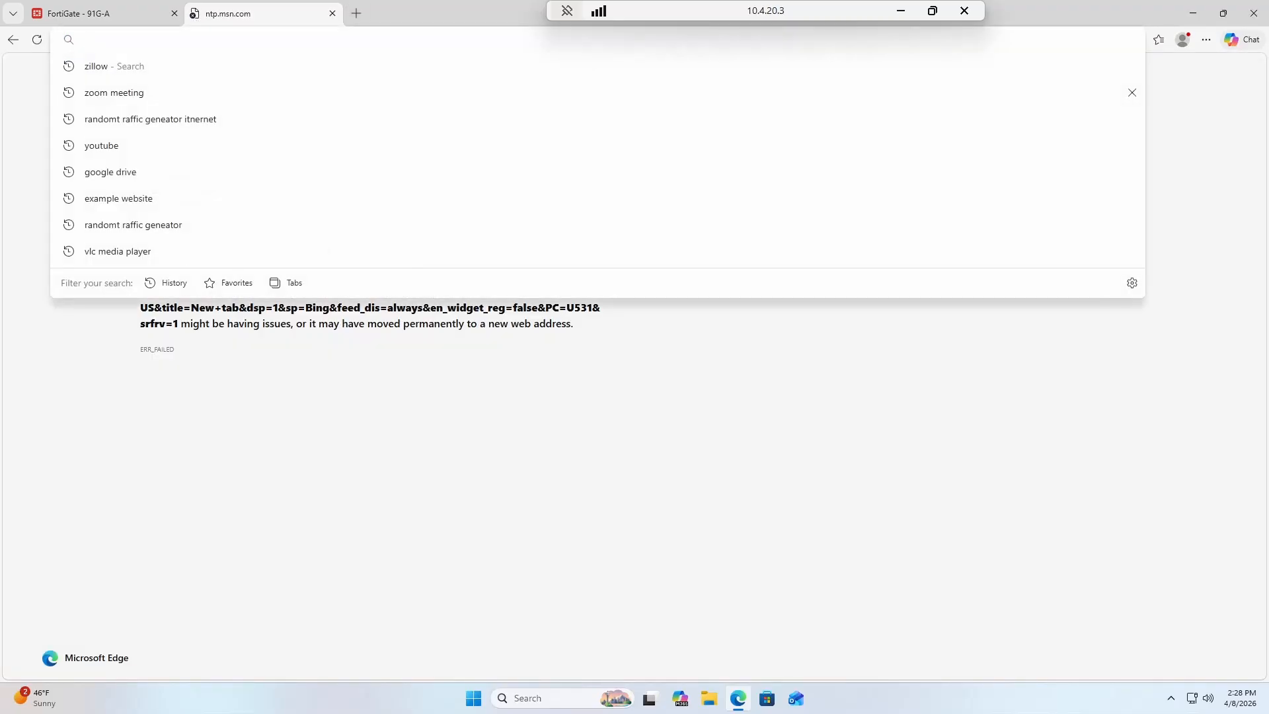
text(espn.com)
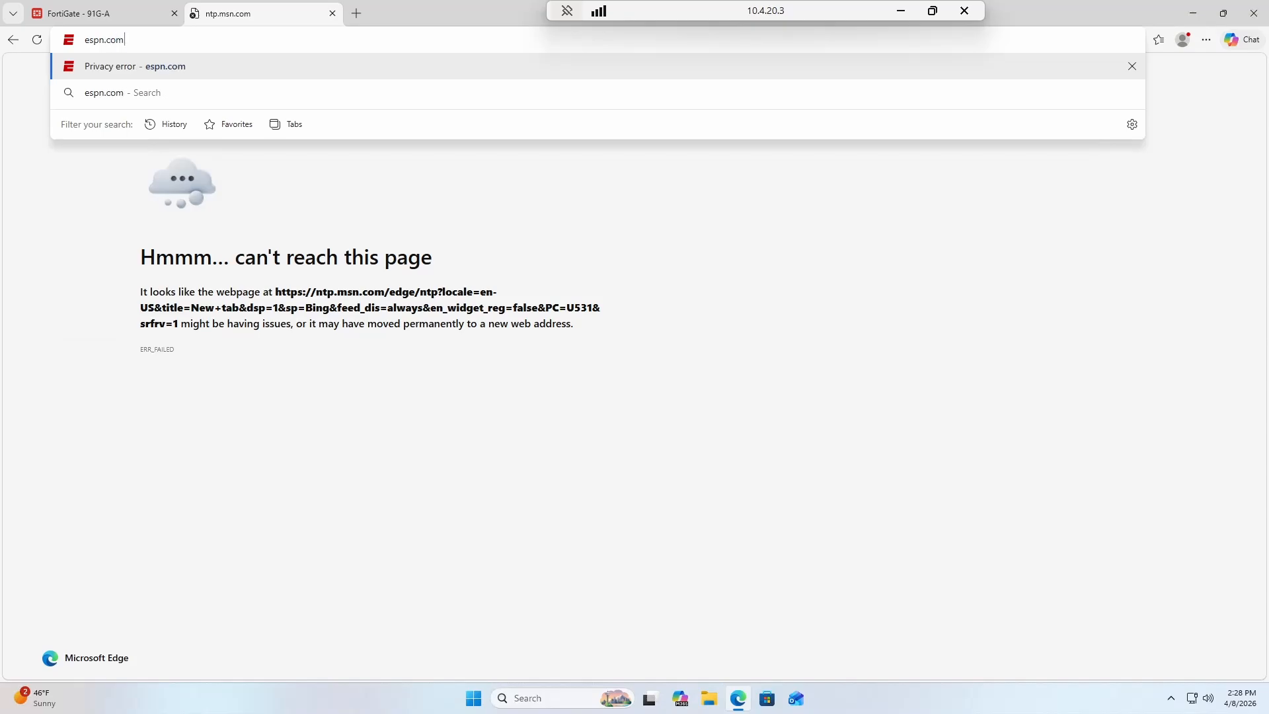
key(Return)
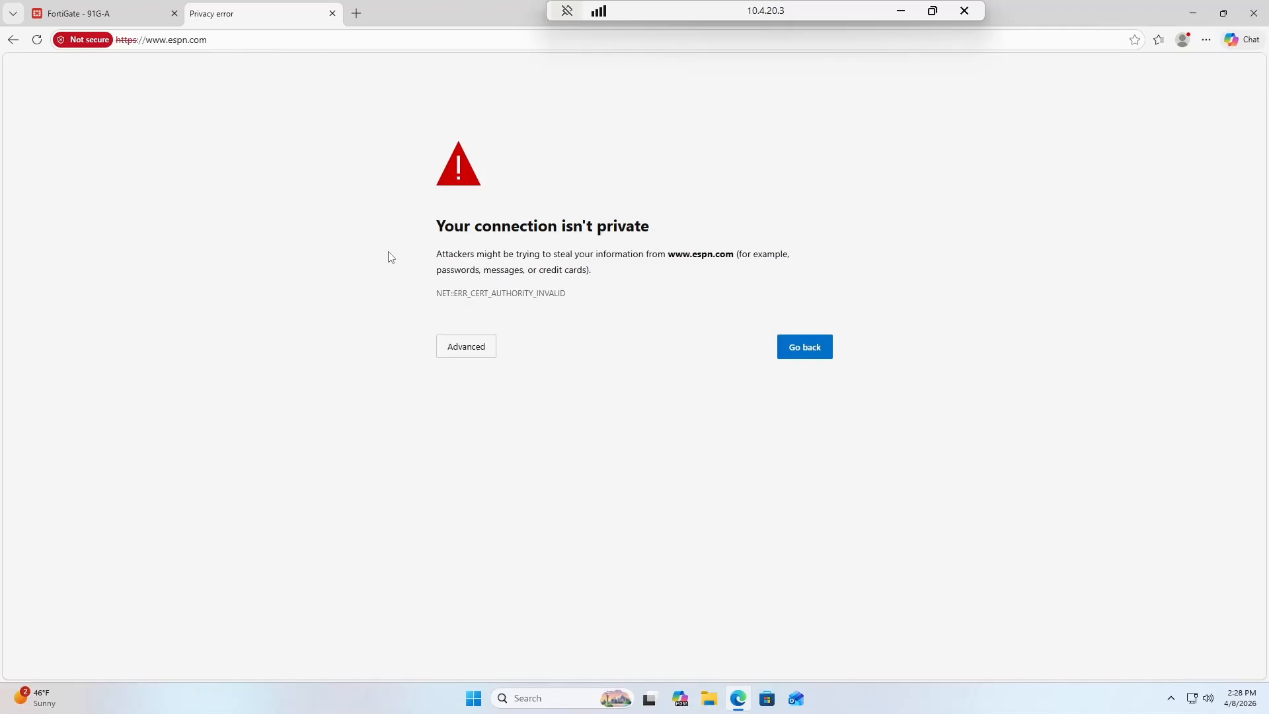
Explore espn.com's site information, including connection security and cookies data.
click(73, 43)
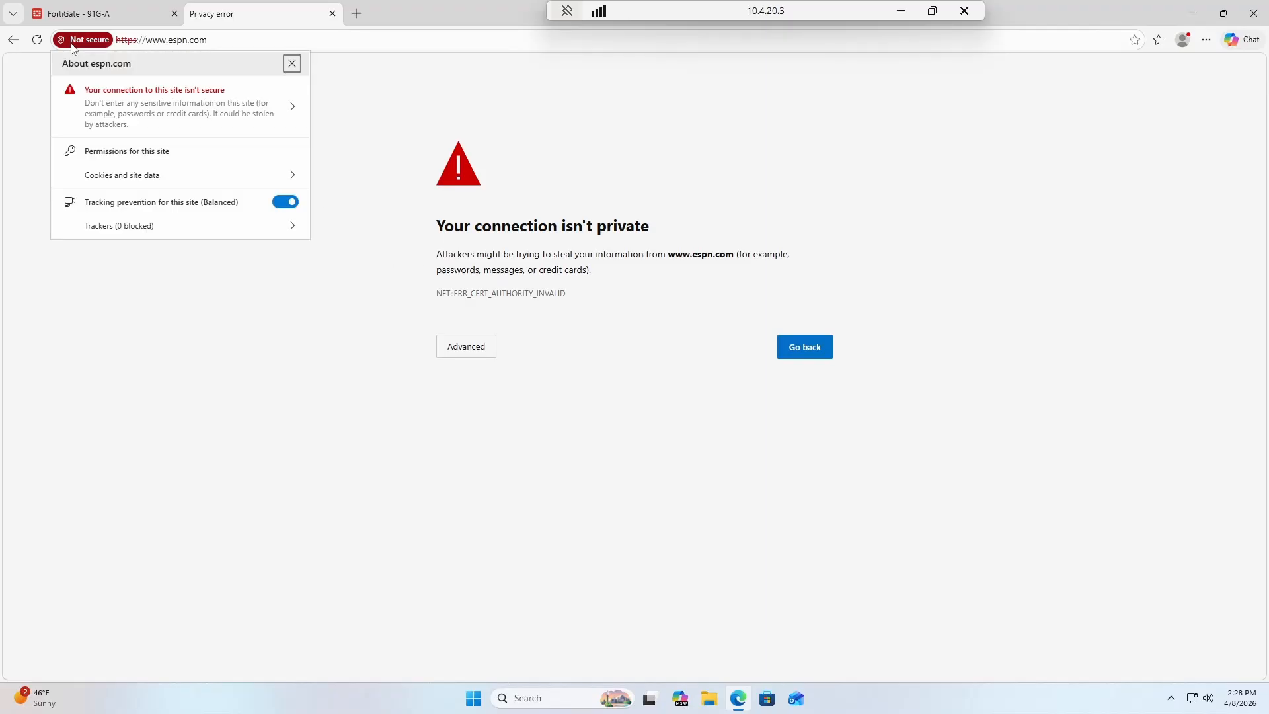
click(207, 108)
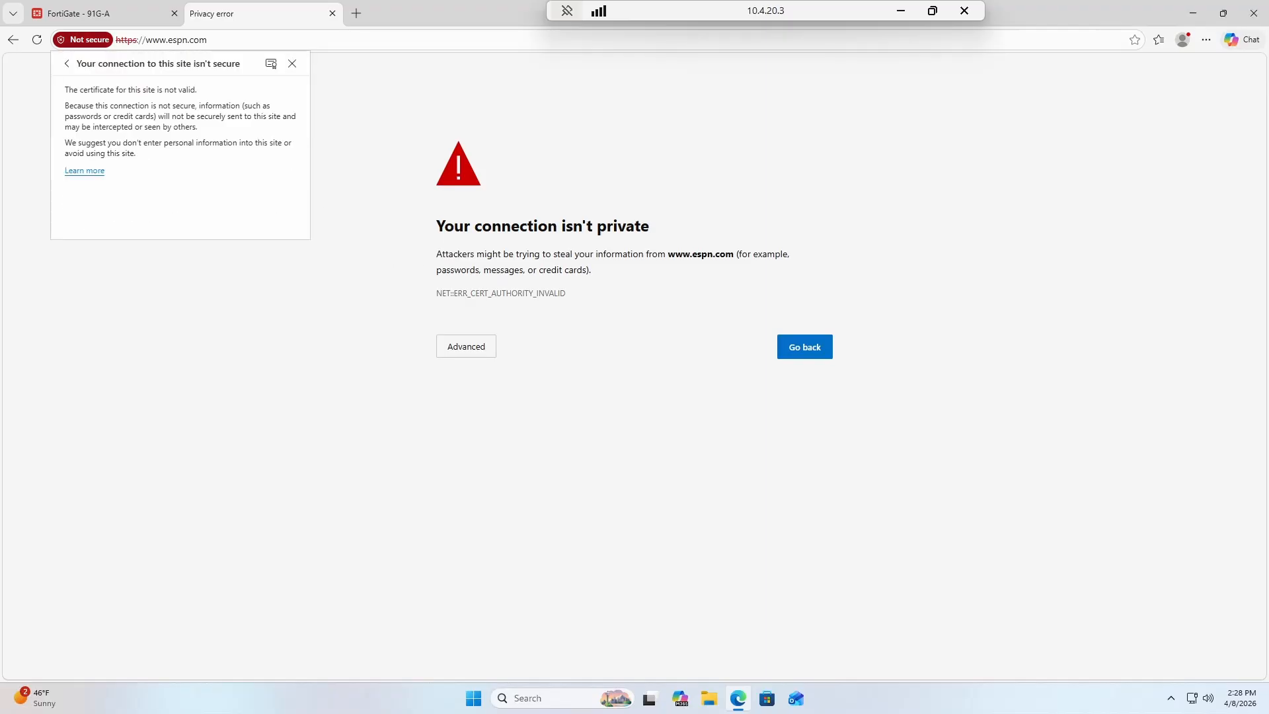
click(67, 63)
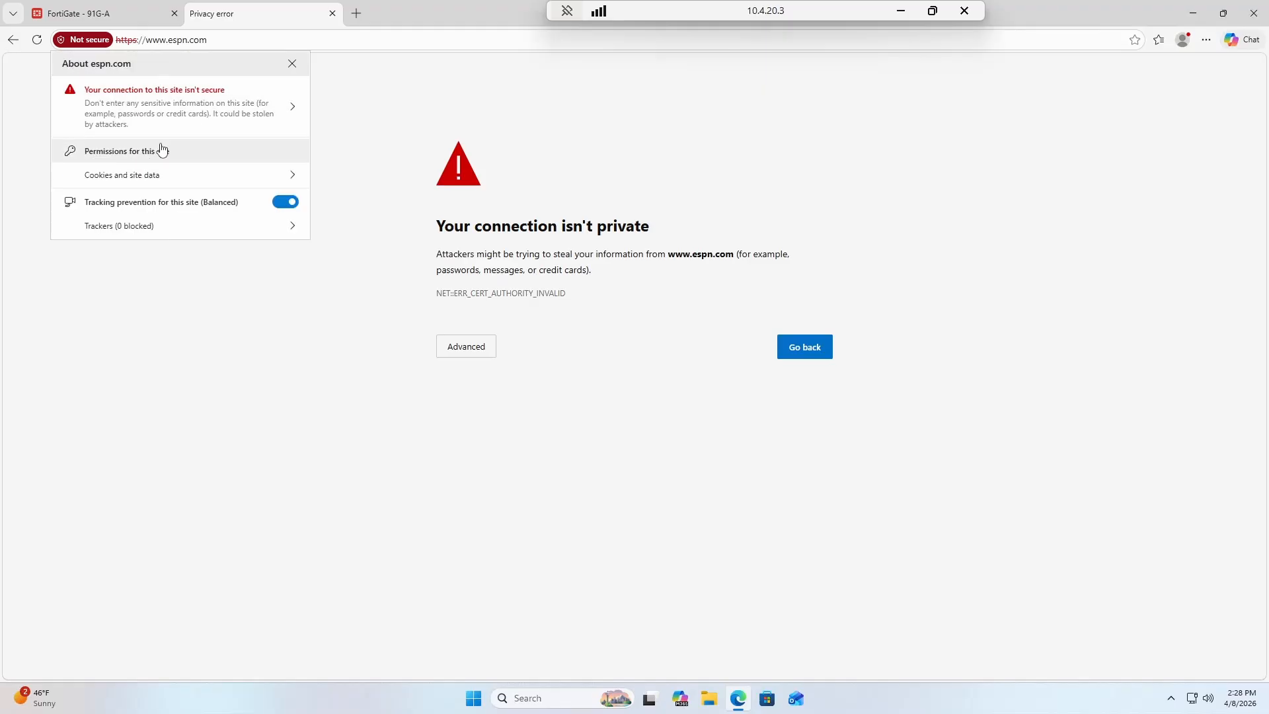
click(153, 41)
click(69, 41)
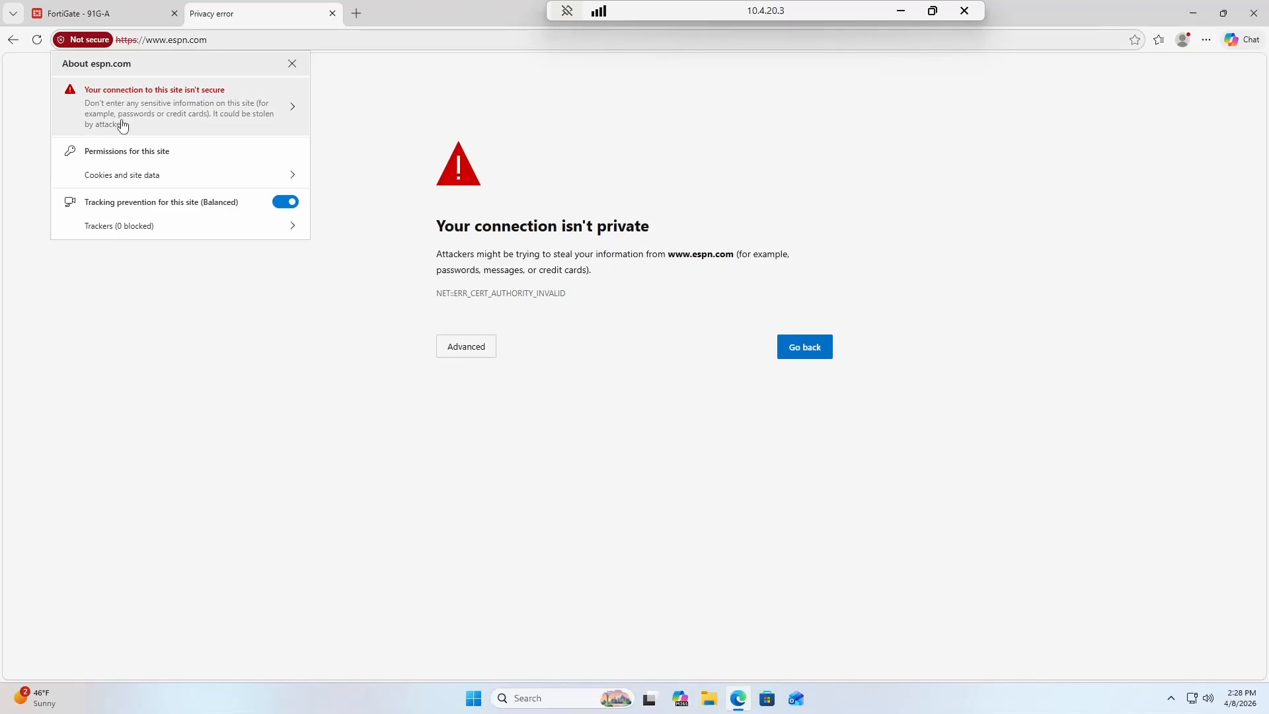
click(134, 177)
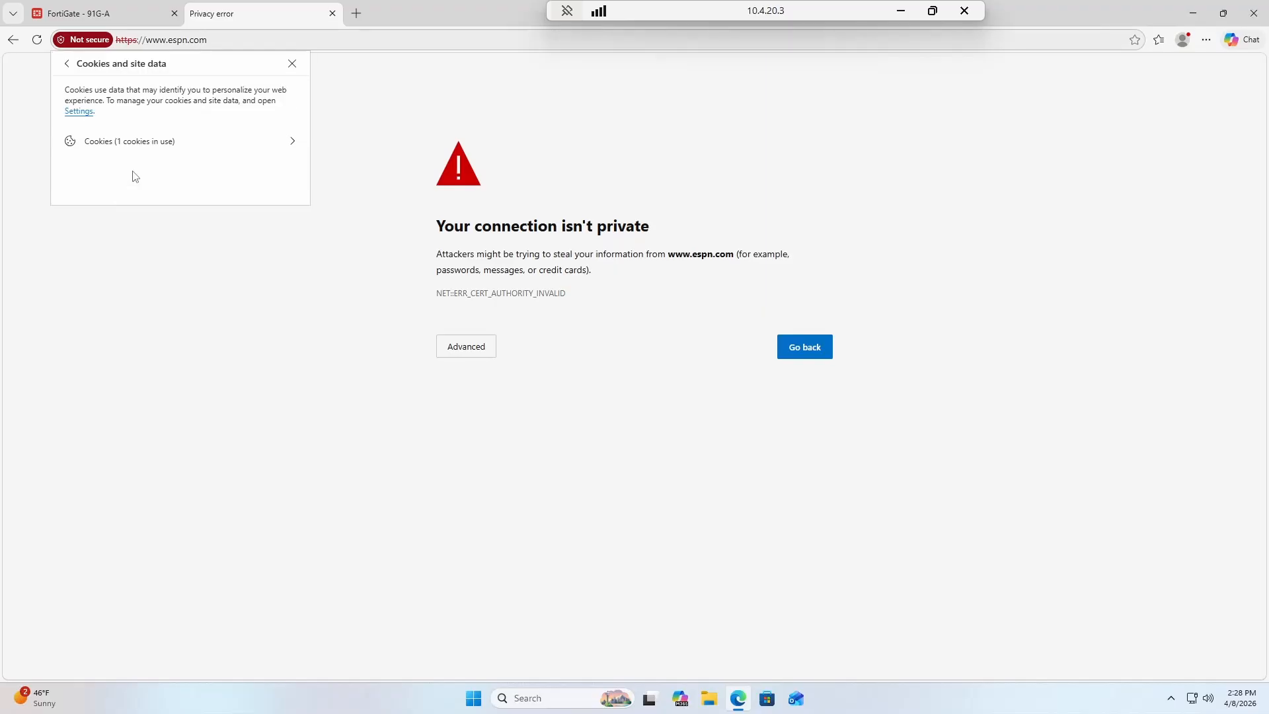
click(96, 43)
click(74, 44)
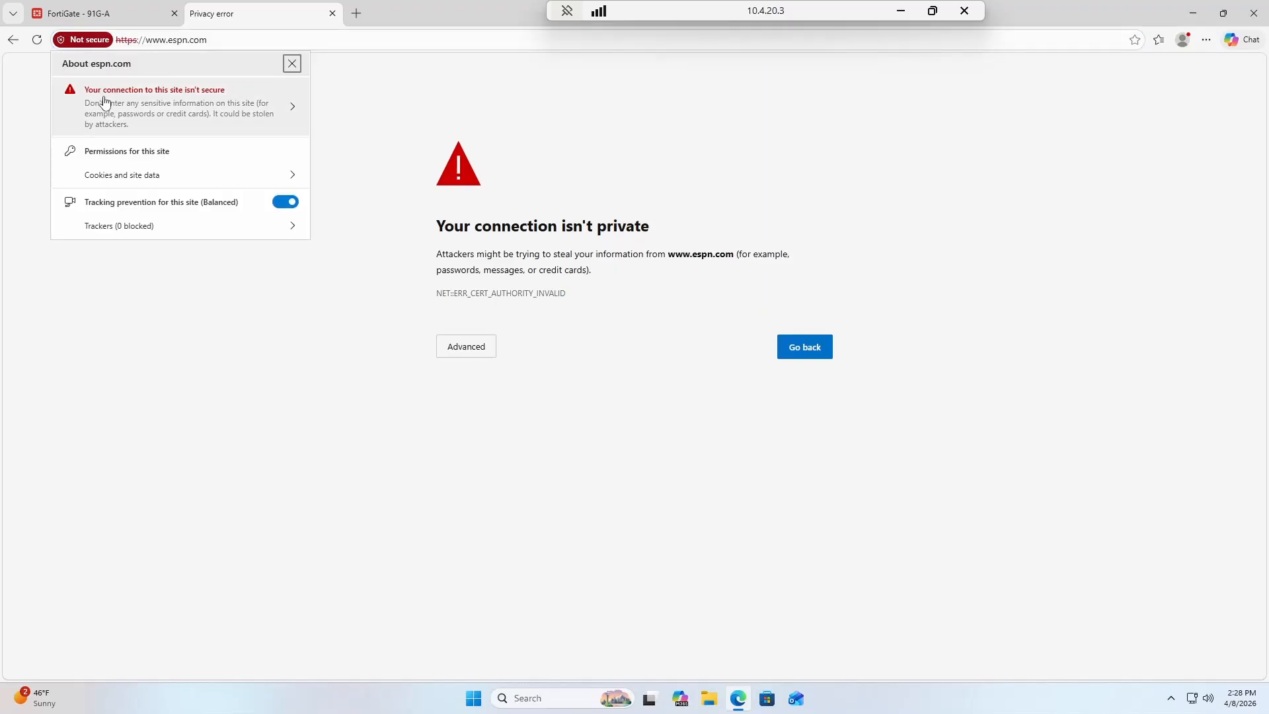
Look at the secure-browsing help, then view the espn.com certificate issued by Fortinet's CA.
click(105, 100)
click(95, 171)
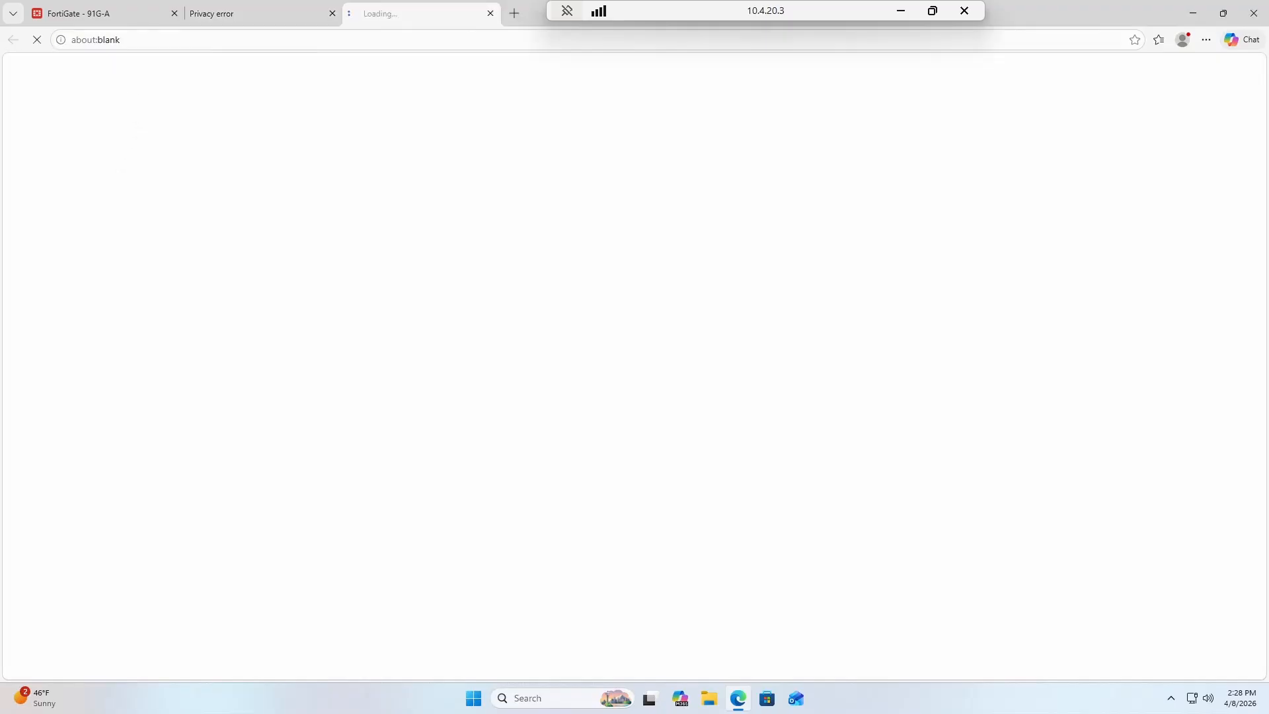
middle_click(373, 16)
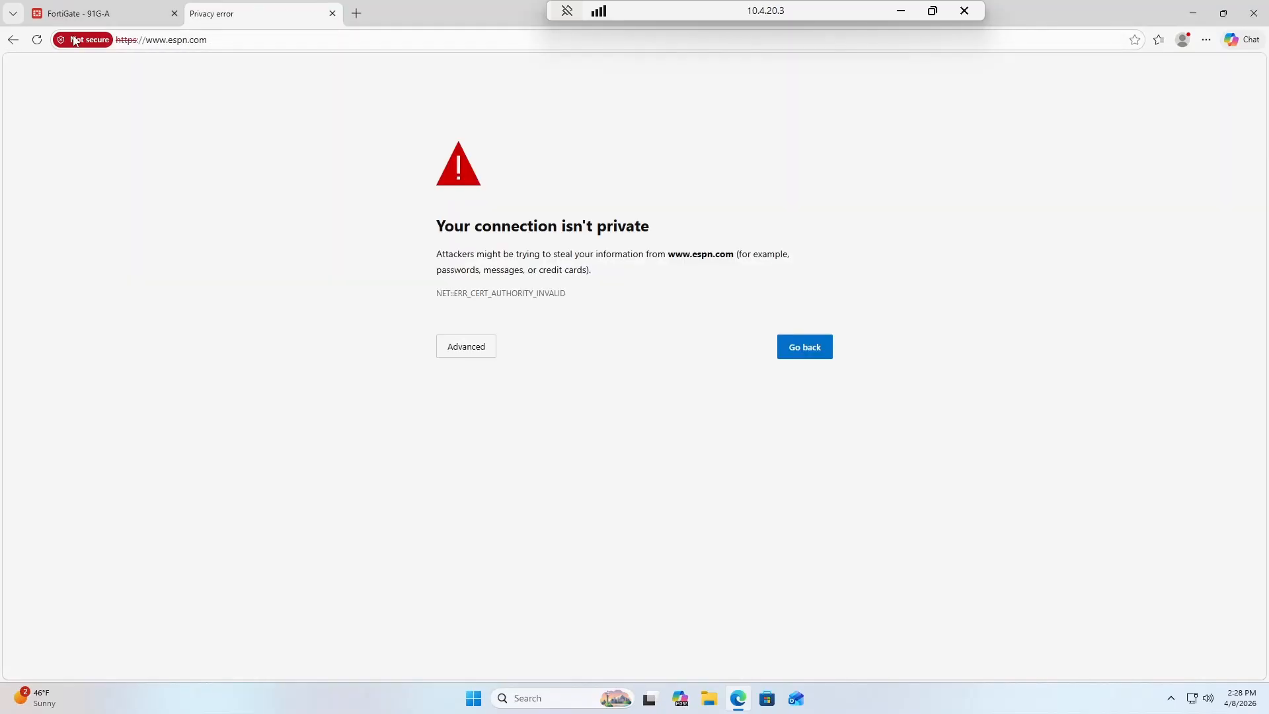
click(75, 40)
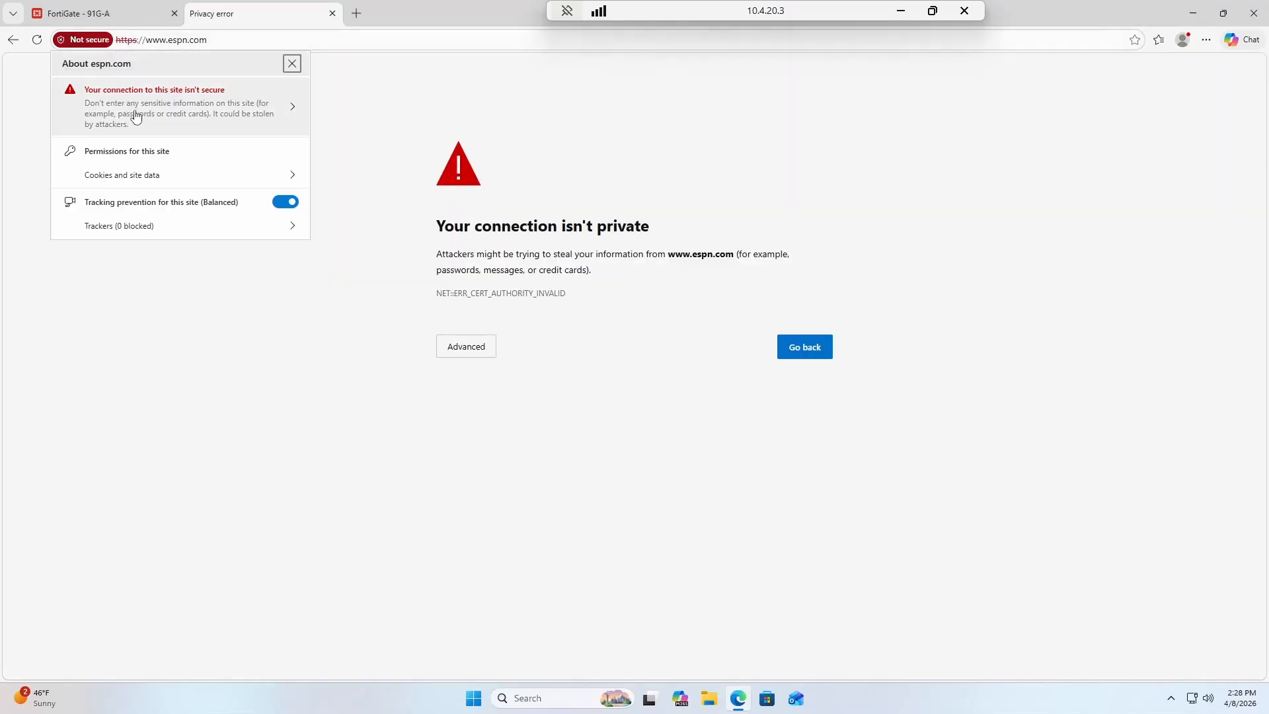
click(136, 116)
click(272, 65)
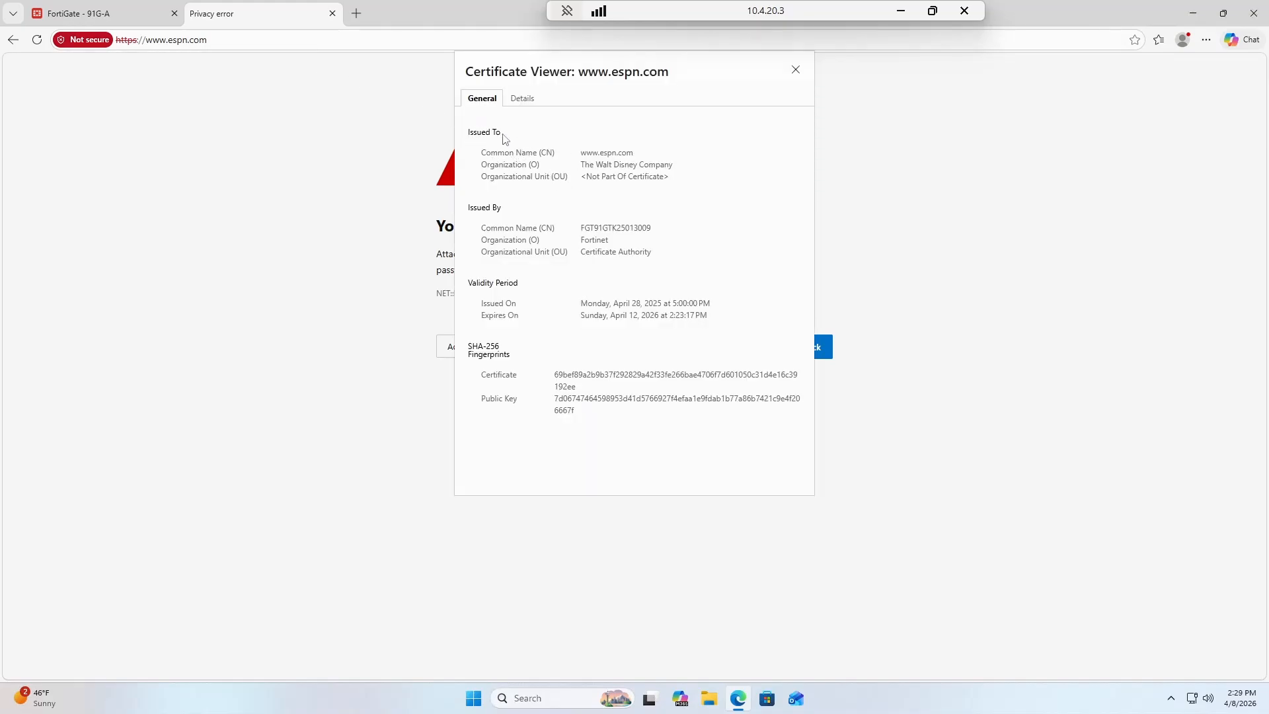
drag(580, 154, 638, 156)
click(633, 162)
click(581, 158)
click(622, 162)
drag(582, 231, 652, 236)
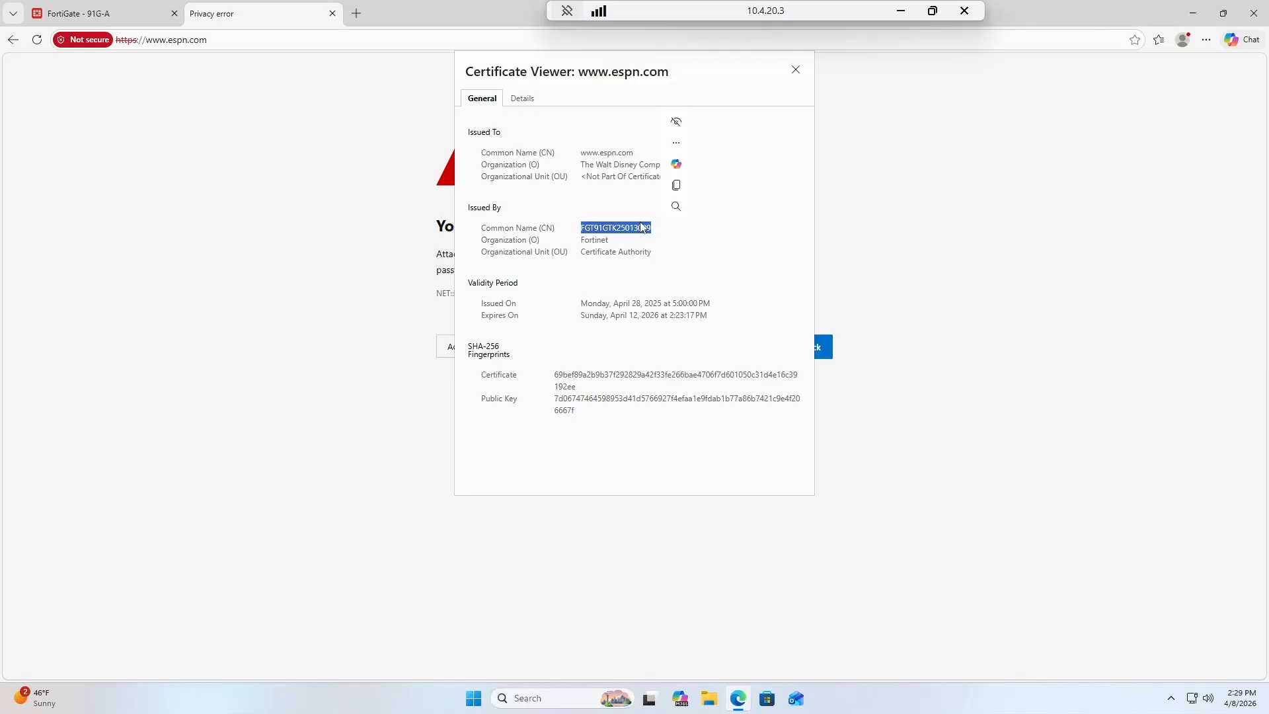
click(587, 237)
drag(583, 233, 672, 236)
click(650, 247)
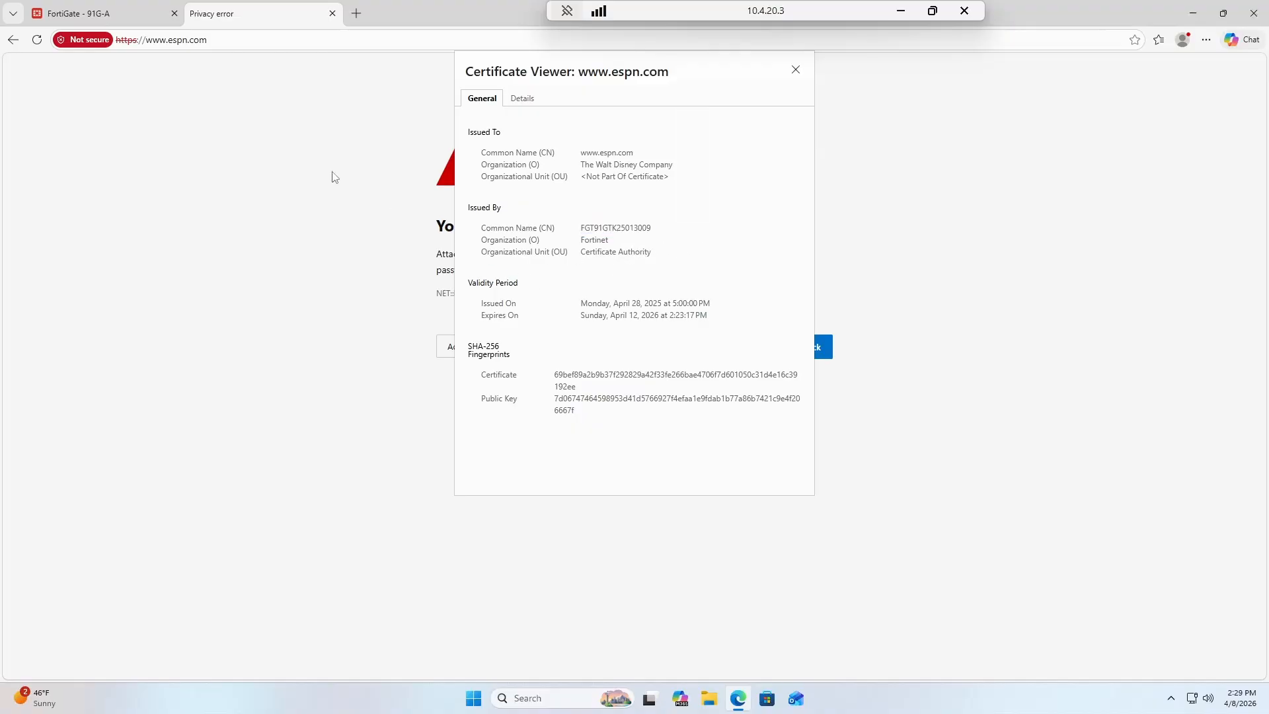
Return to FortiGate and reopen the Lab-DPI SSL/SSH inspection profile.
click(111, 13)
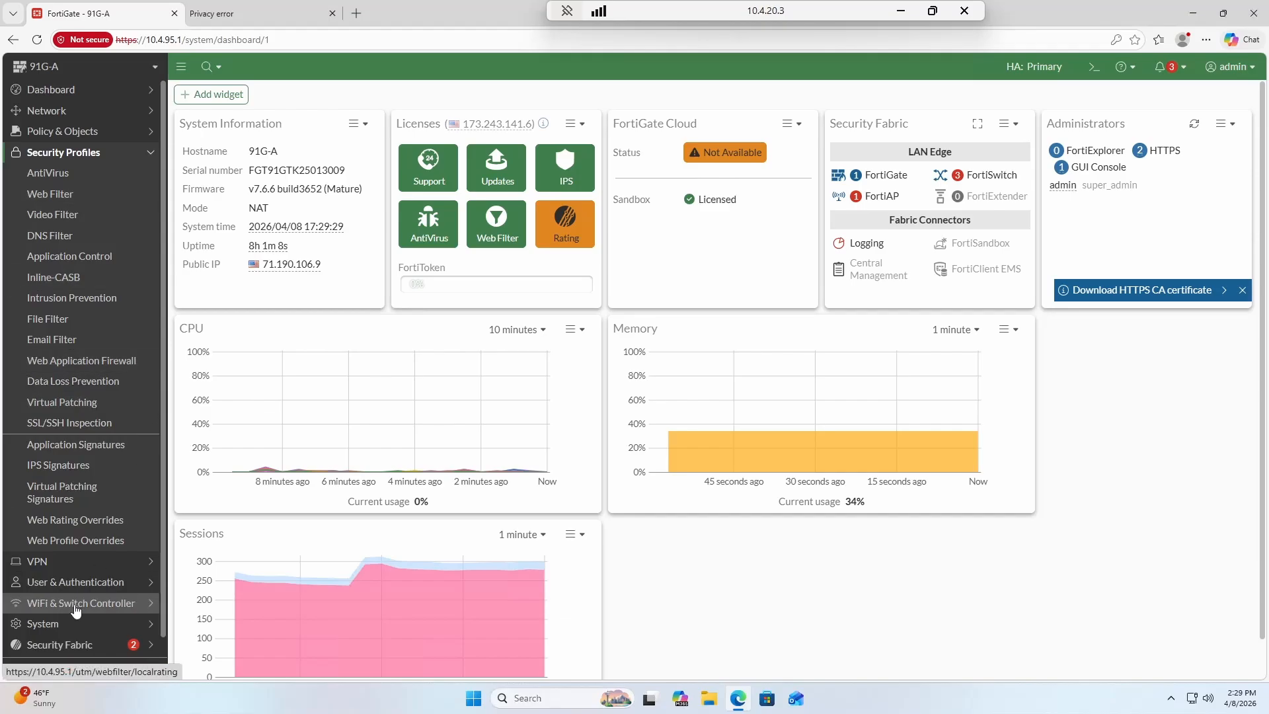
scroll(99, 588, down, 1)
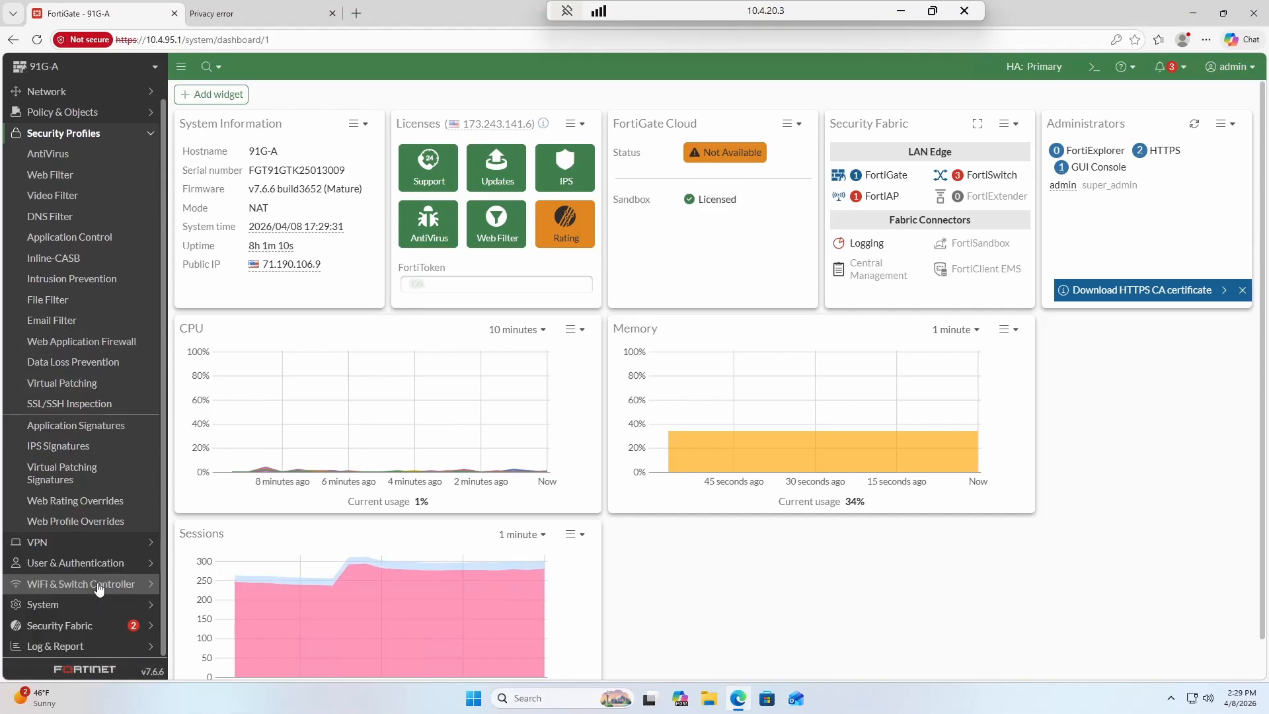
click(91, 405)
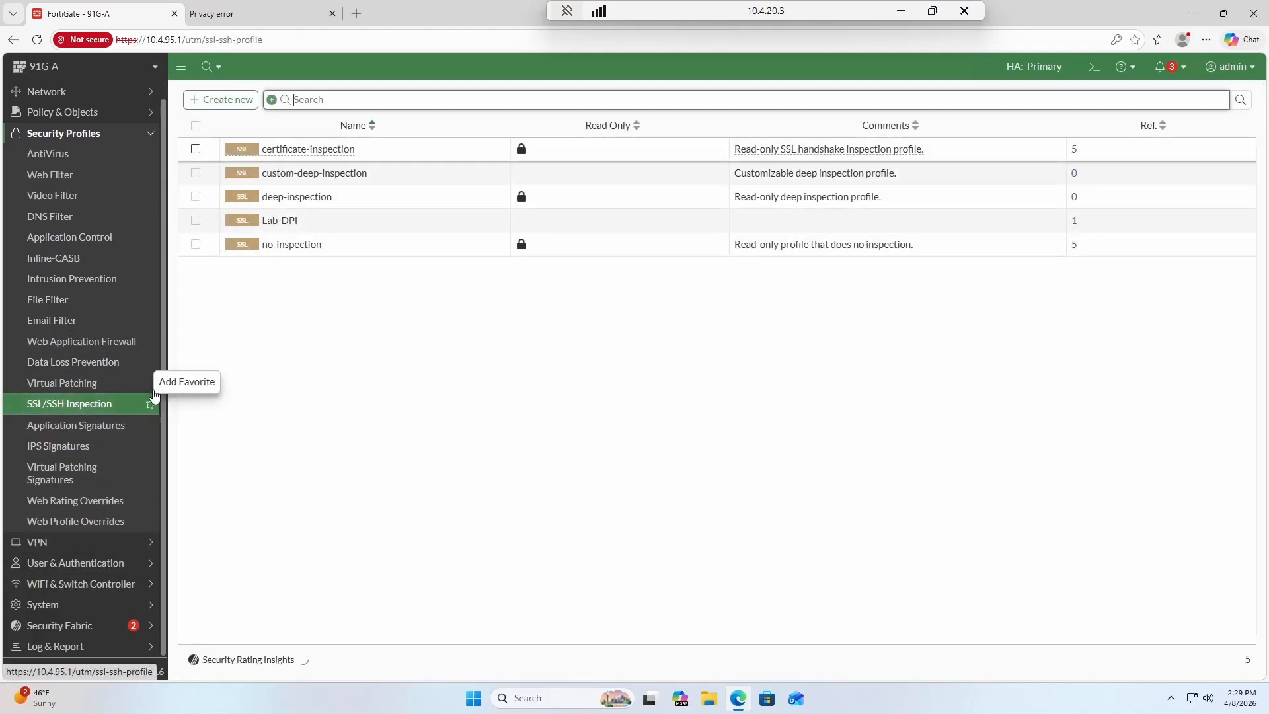
double_click(332, 220)
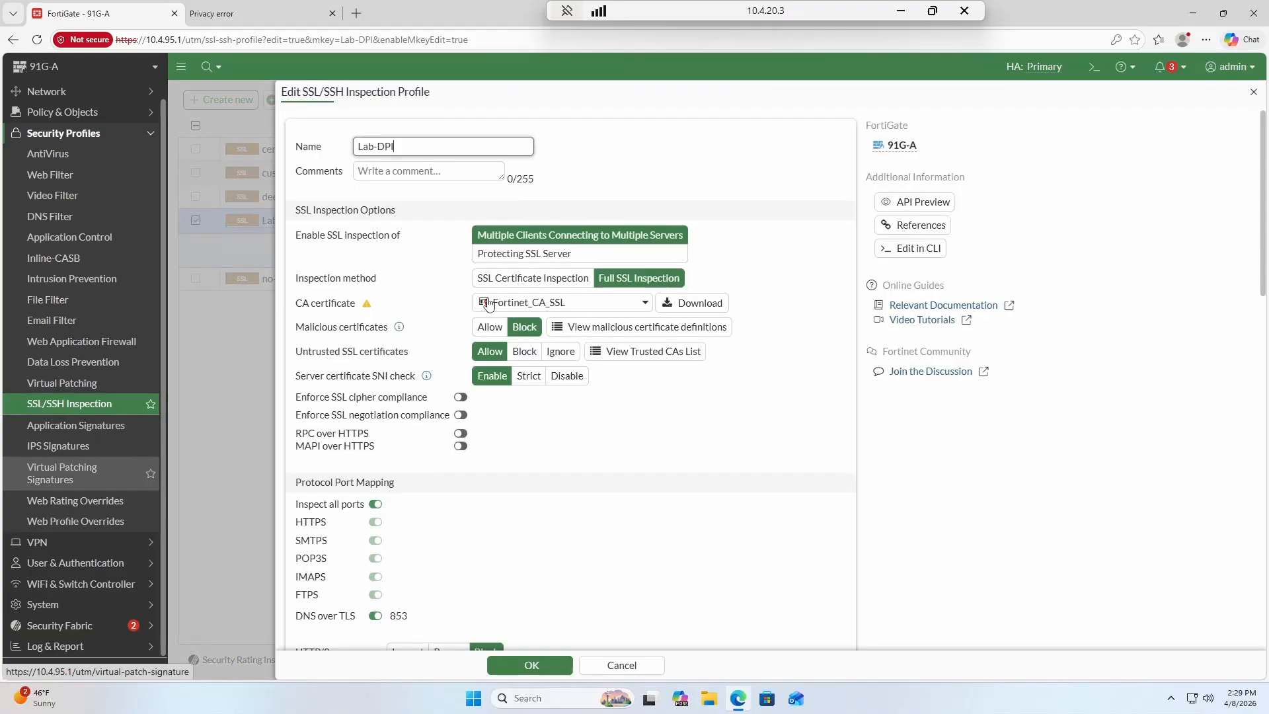
Download and keep Fortinet_CA_SSL.cer, then open the saved file.
click(704, 304)
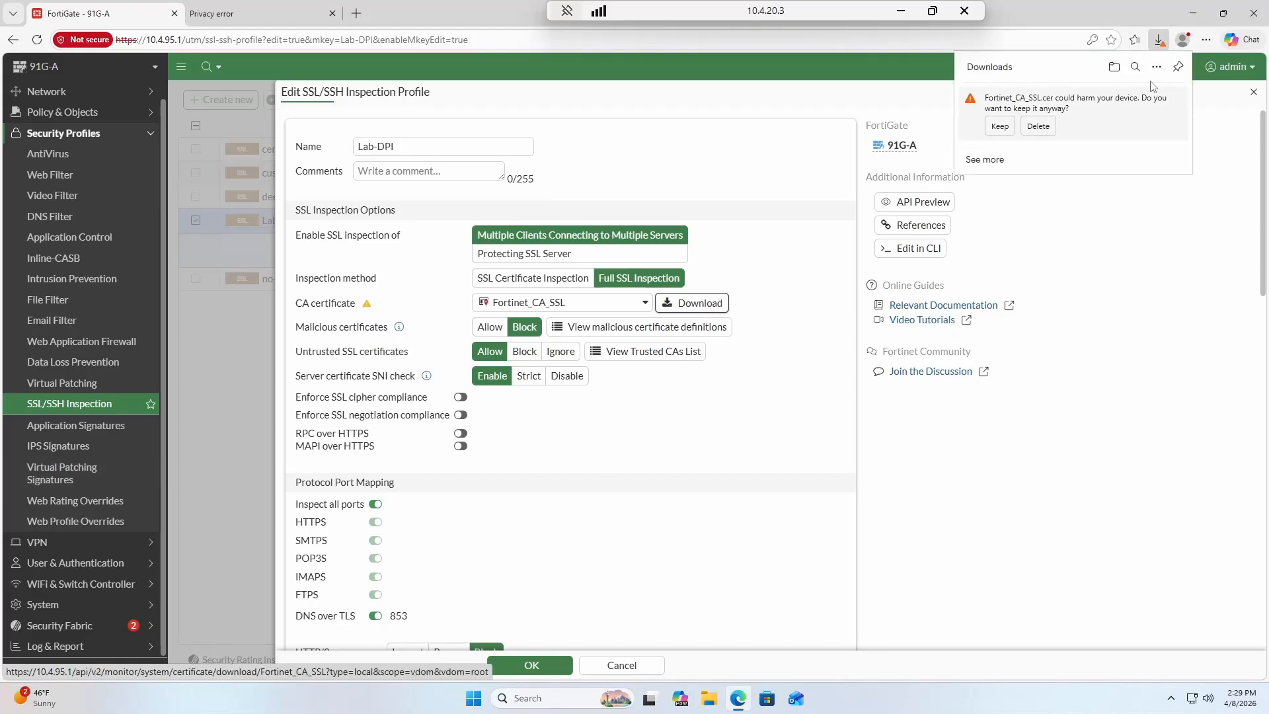
click(1000, 126)
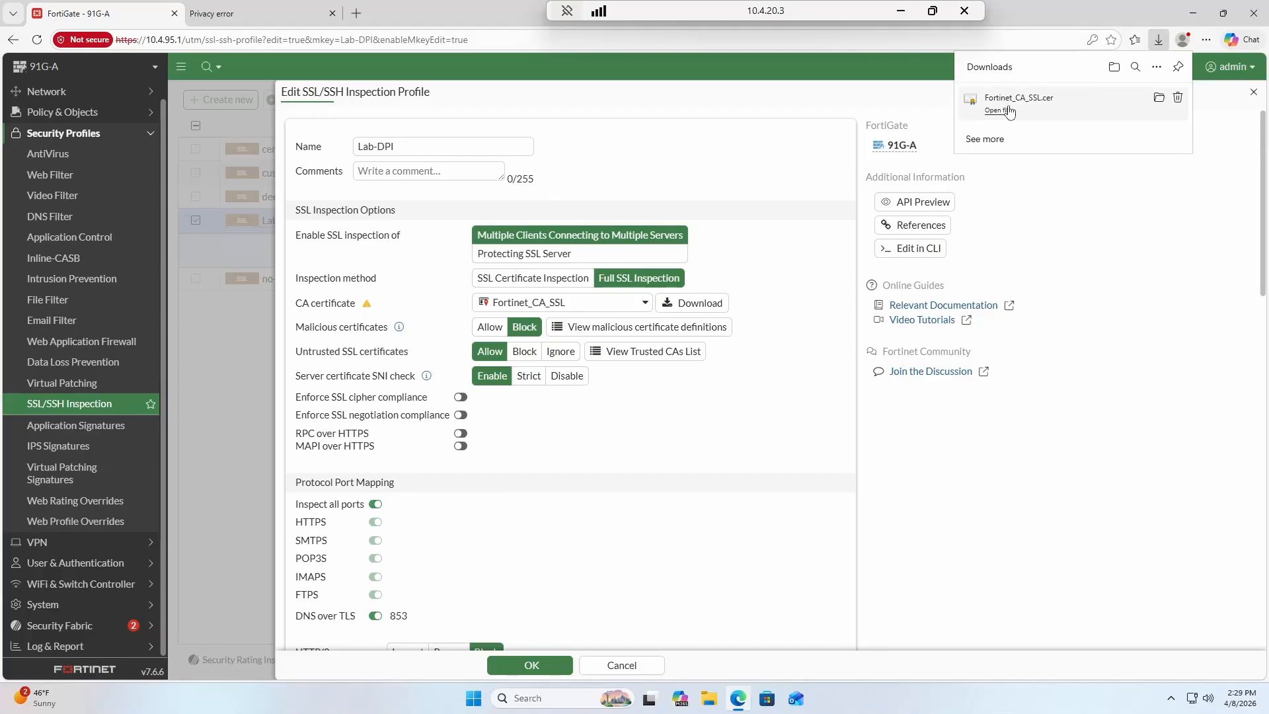
click(998, 110)
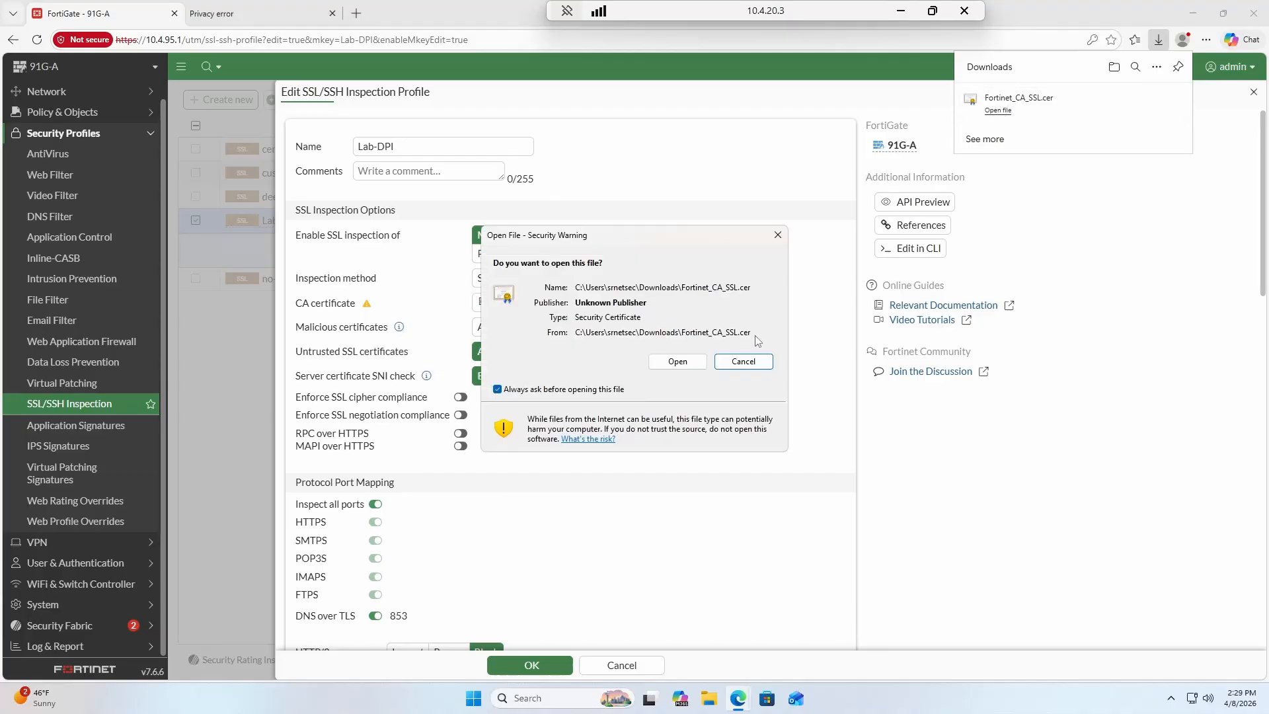
Open the certificate and start installing it for the Local Machine, approving the UAC prompt.
click(691, 367)
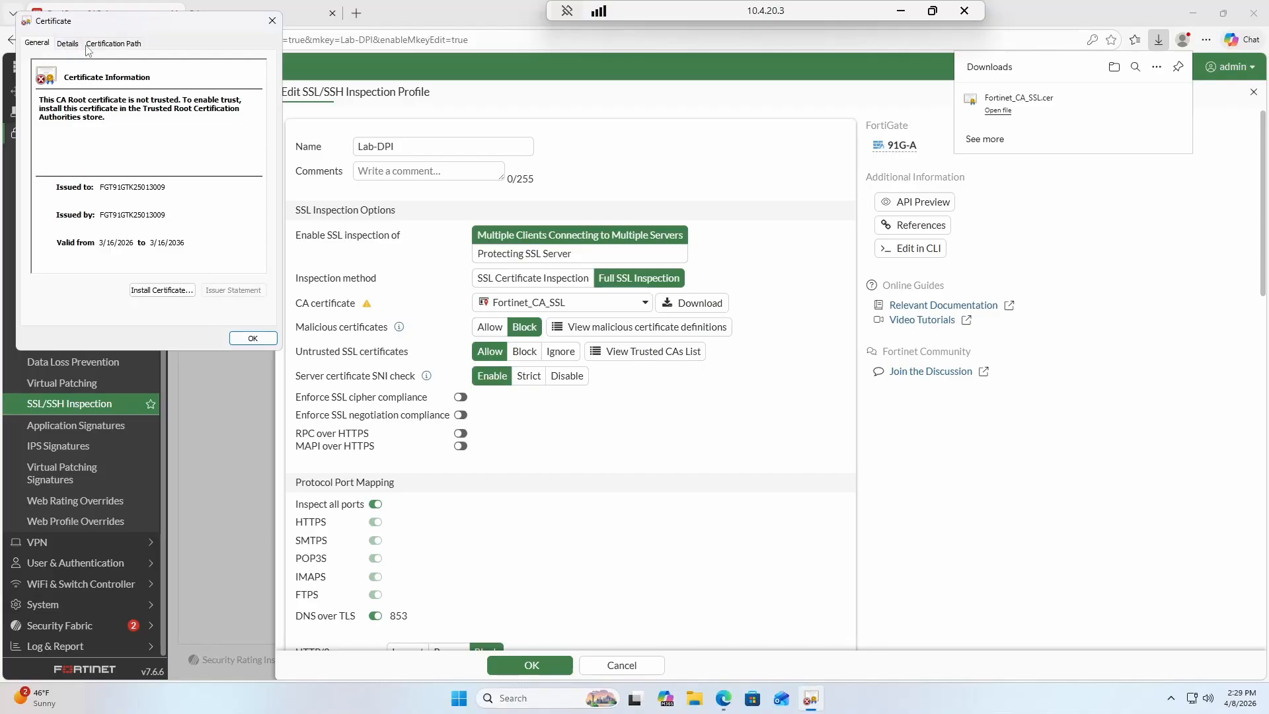
drag(104, 189, 162, 185)
click(162, 291)
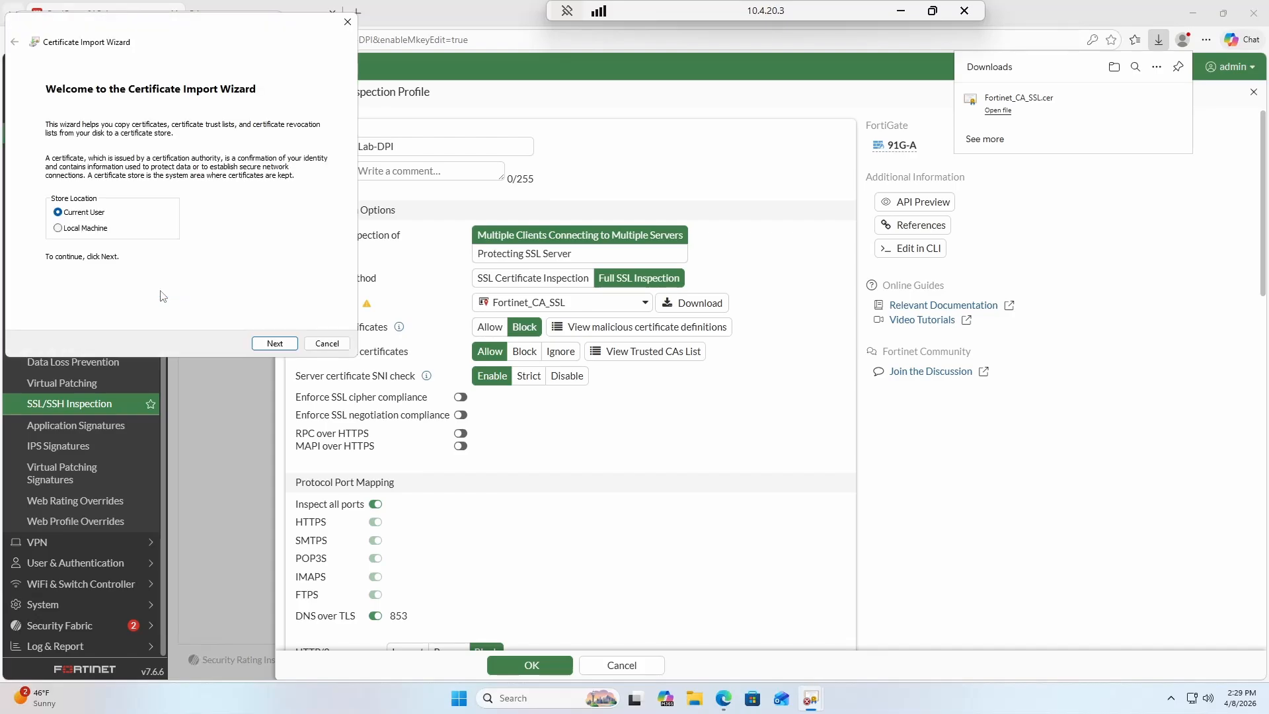
click(58, 228)
click(268, 344)
click(568, 455)
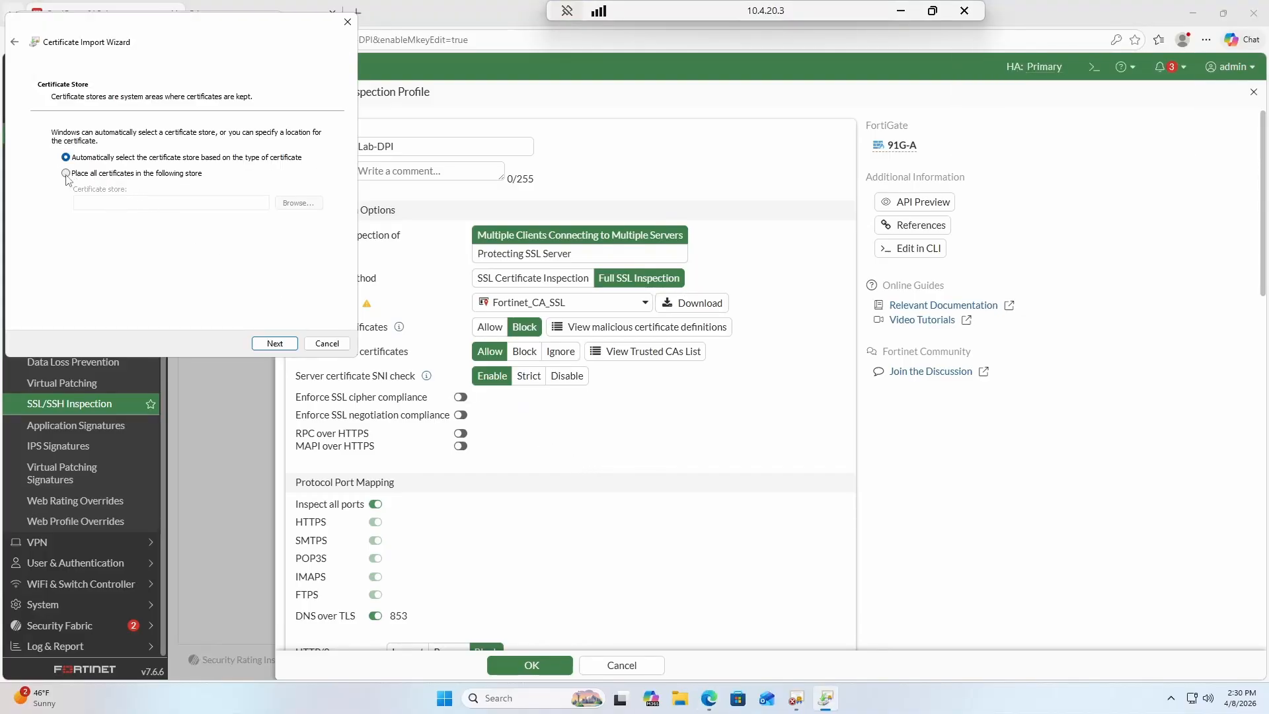
Place the certificate in Trusted Root Certification Authorities and complete the import.
click(66, 174)
click(303, 204)
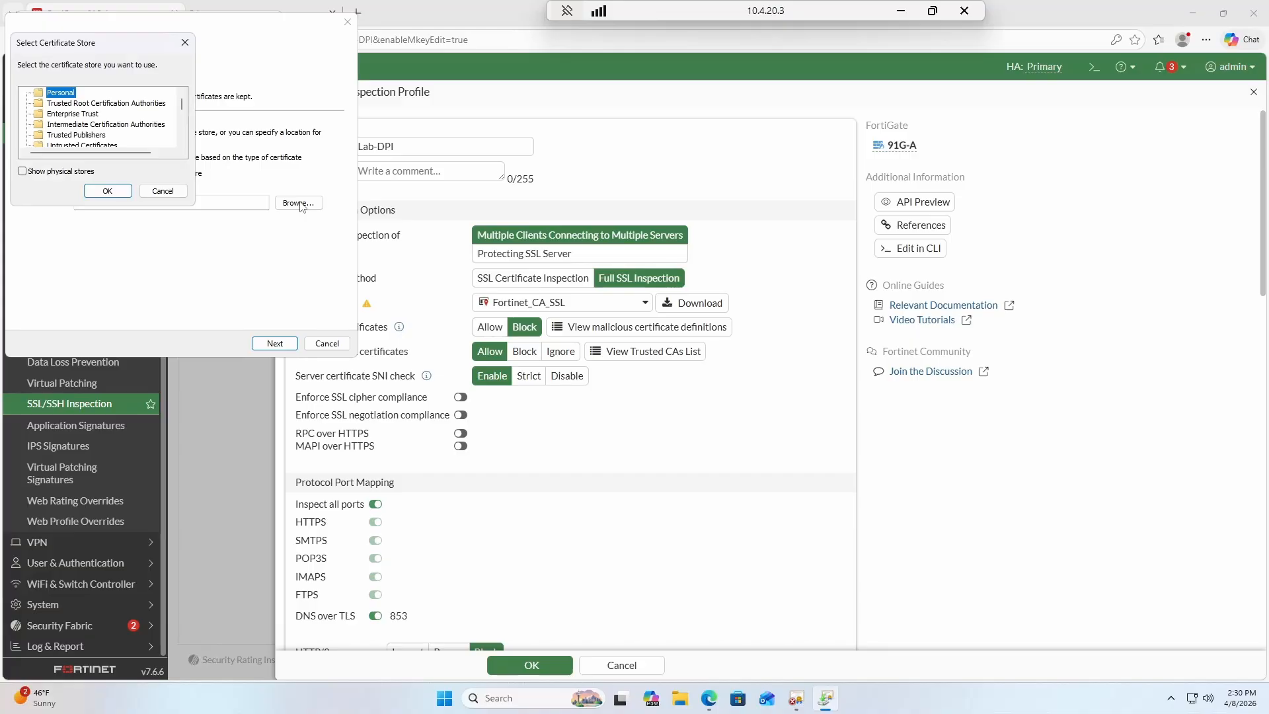
click(116, 106)
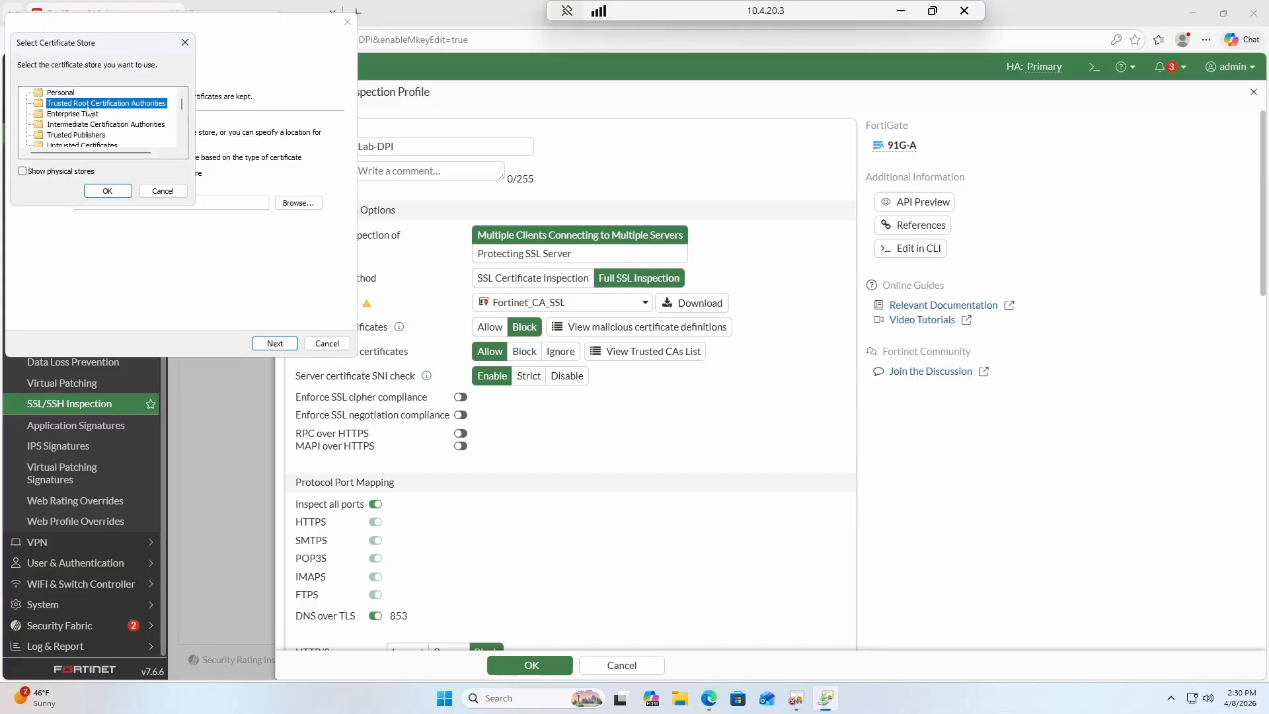
click(107, 191)
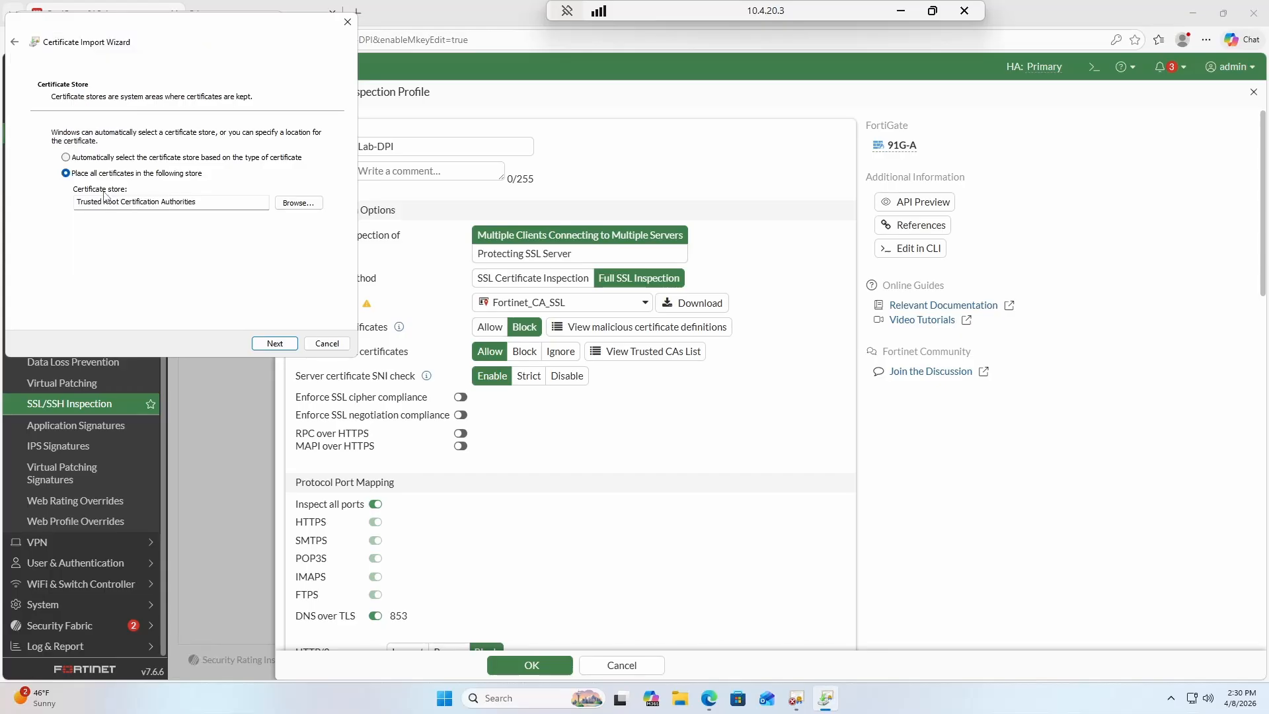
click(275, 344)
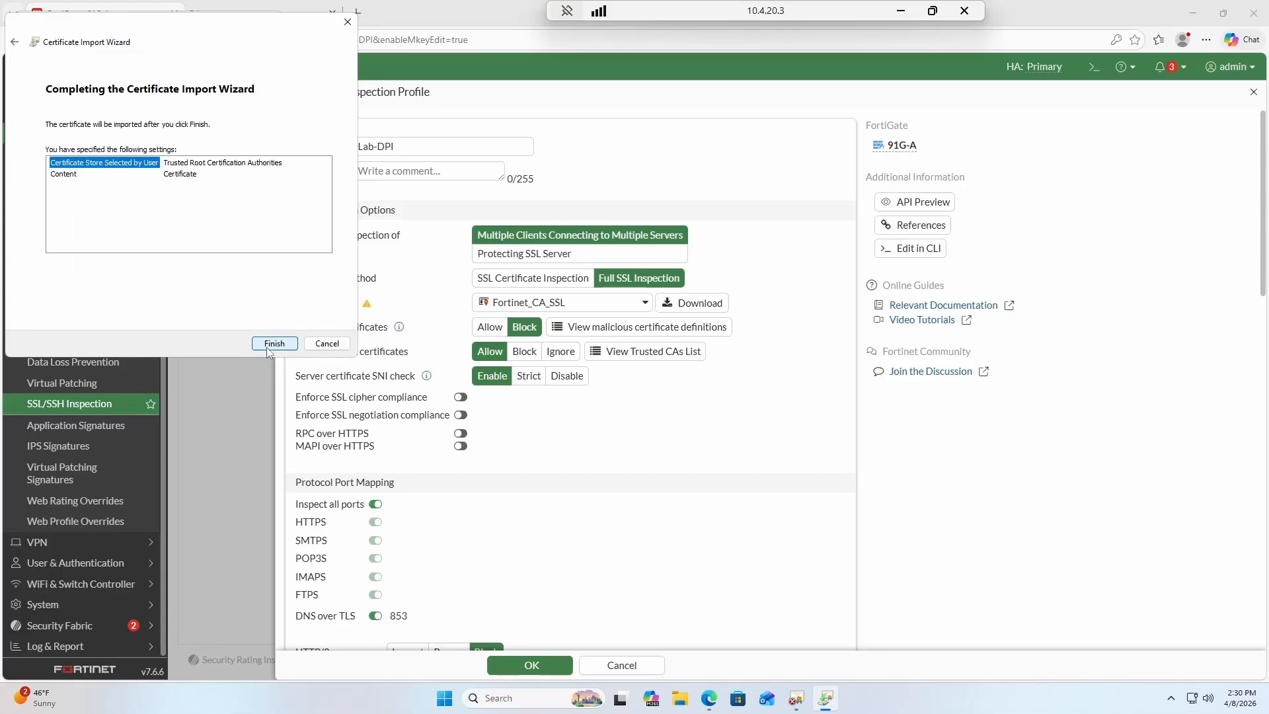
click(268, 346)
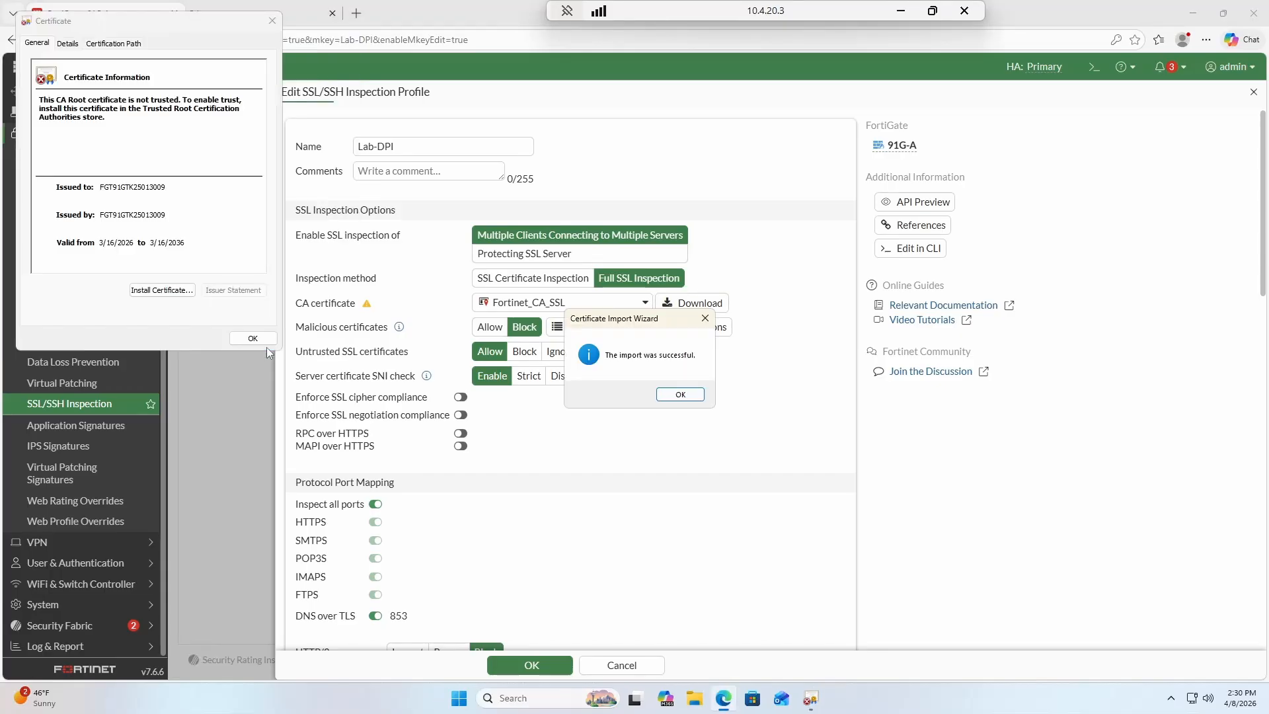
click(252, 339)
click(680, 394)
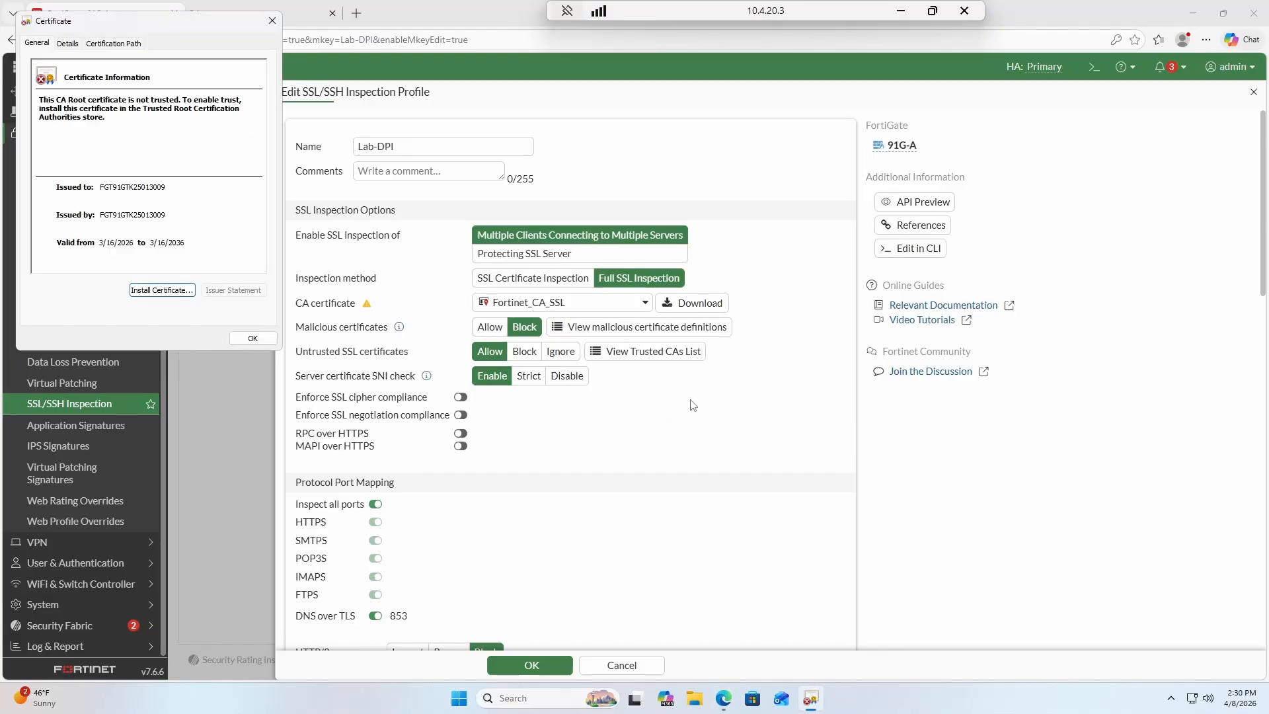
click(246, 339)
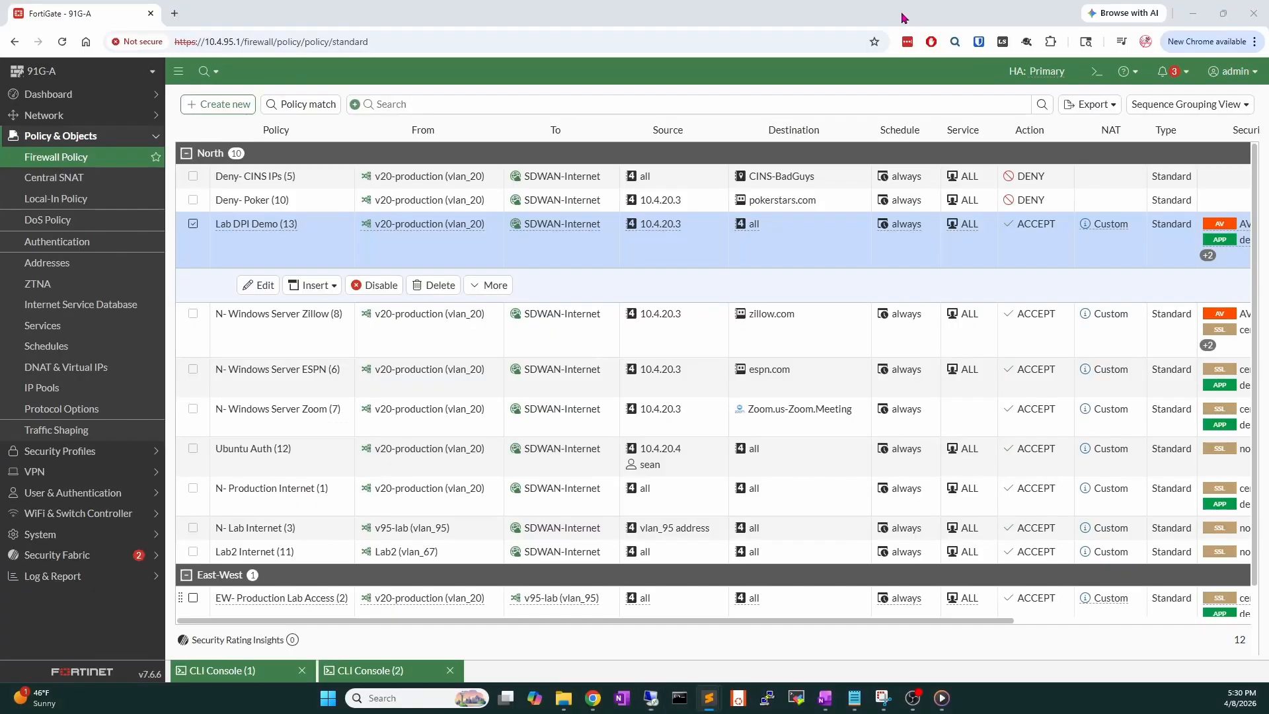
In CLI Console 2, run 'diag sys session filter src 10.4.20.3', then 'diag sys session clear'.
click(902, 11)
click(371, 671)
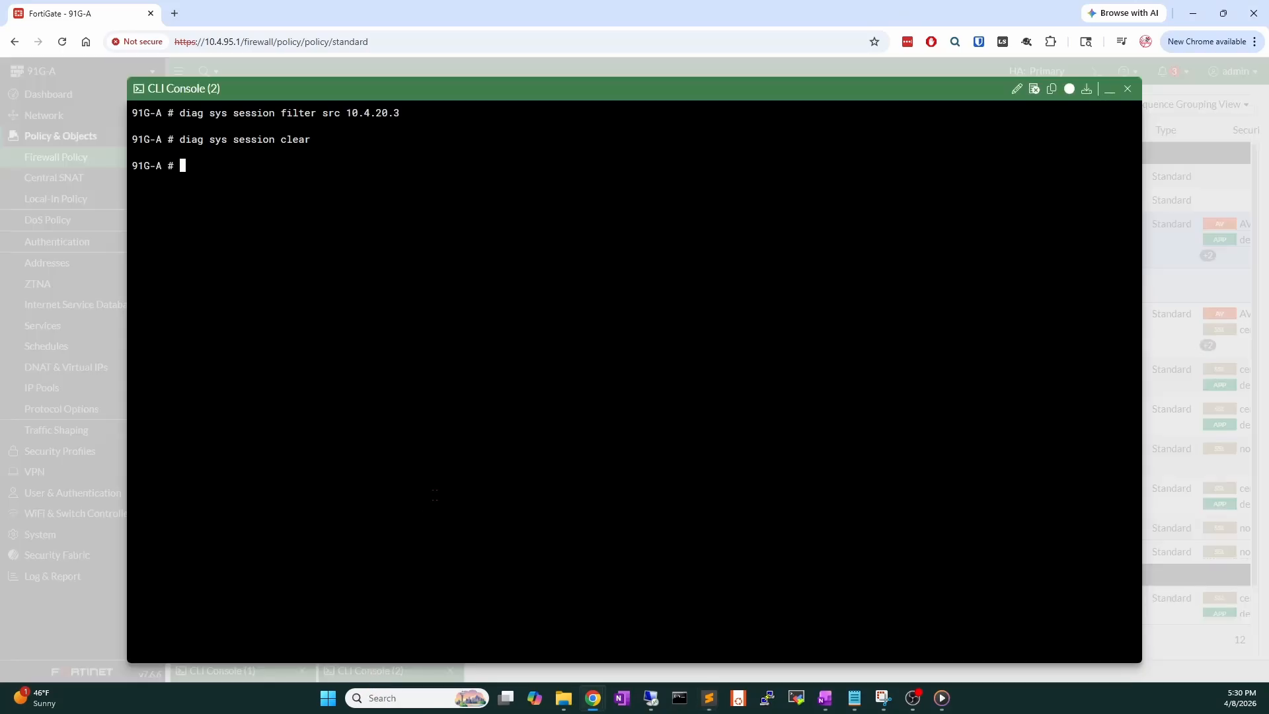
key(Return)
key(Return)
key(Return)
key(Return)
key(Return)
key(Up)
key(Up)
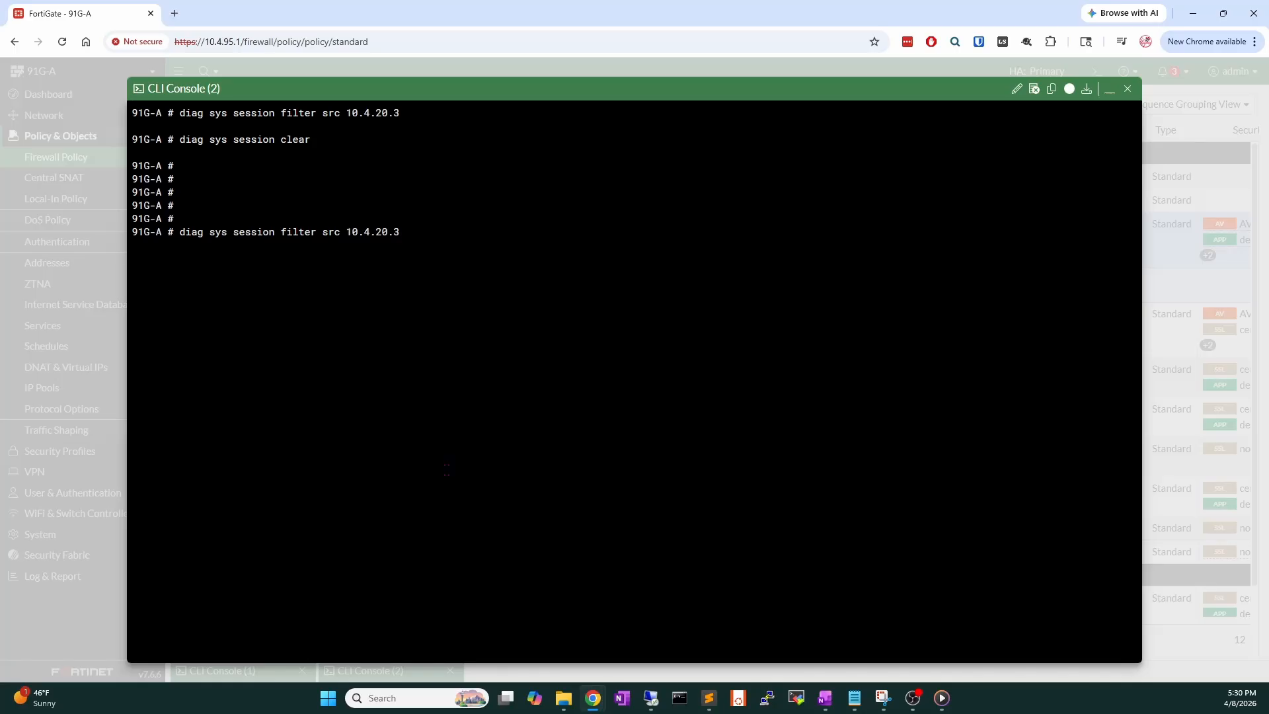
key(Return)
key(Up)
key(Up)
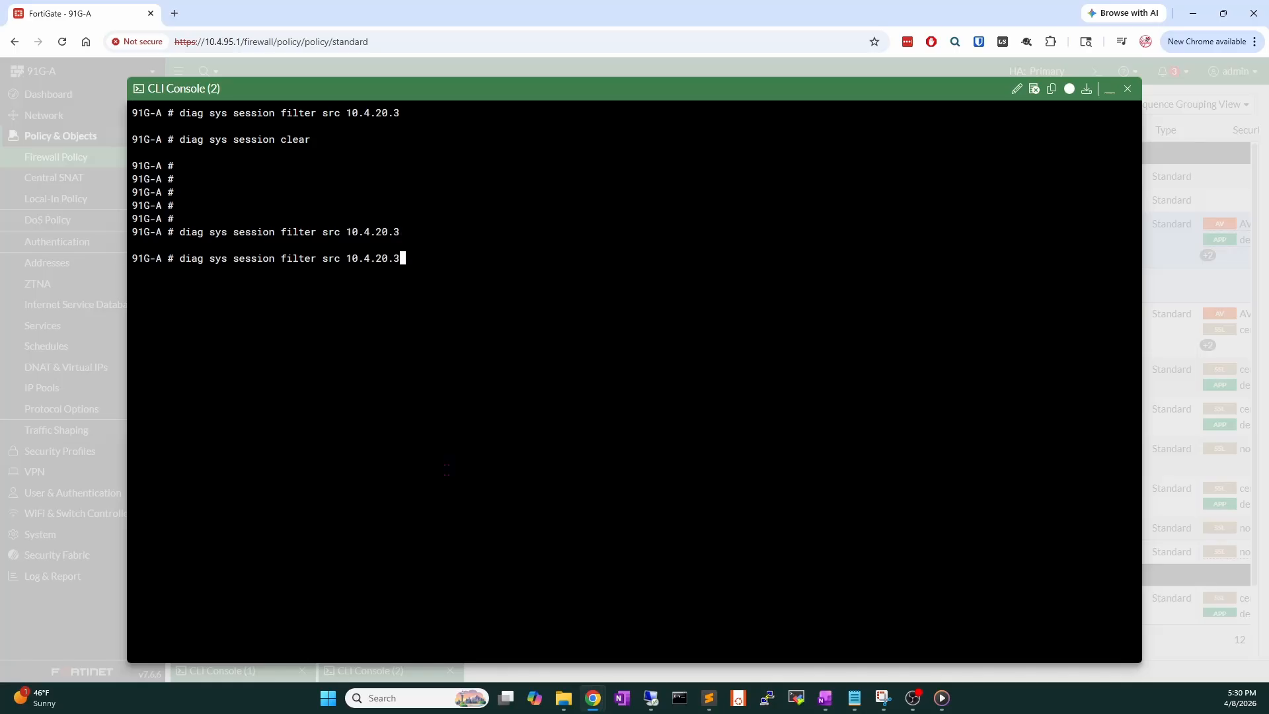
key(Return)
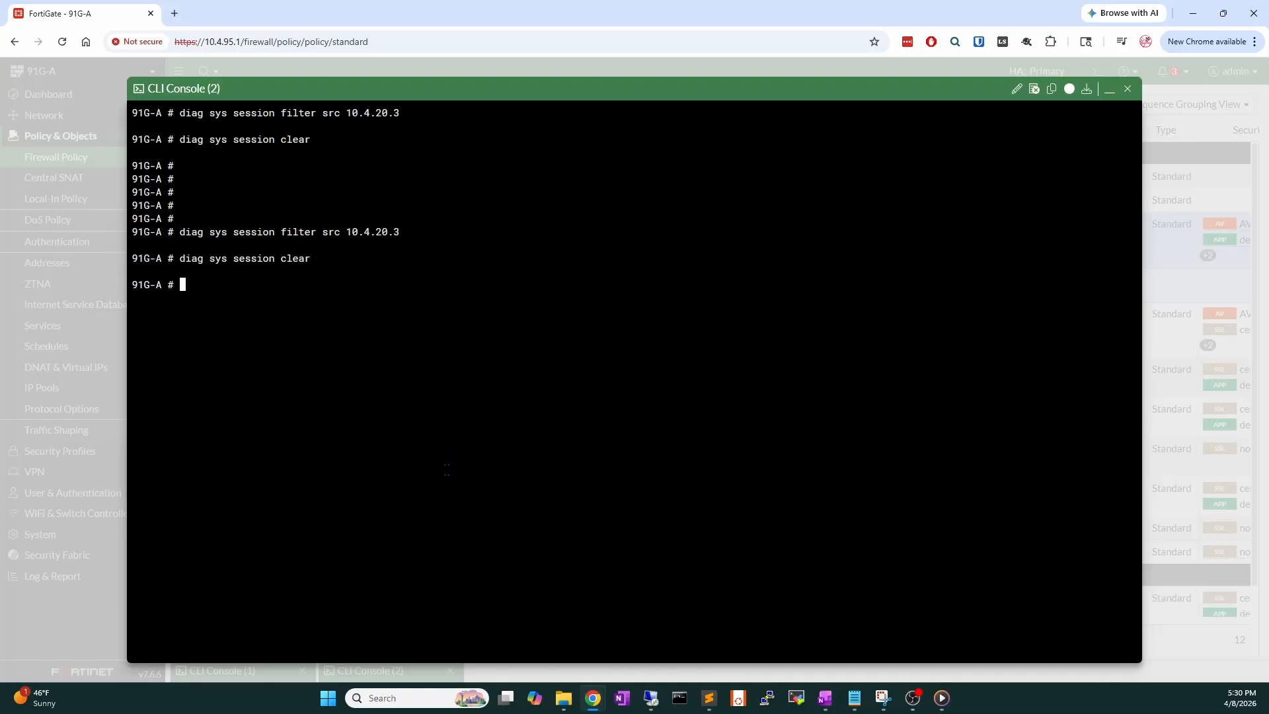
On the remote client, open espn.com in a new Edge tab and close the Privacy error tab.
click(652, 697)
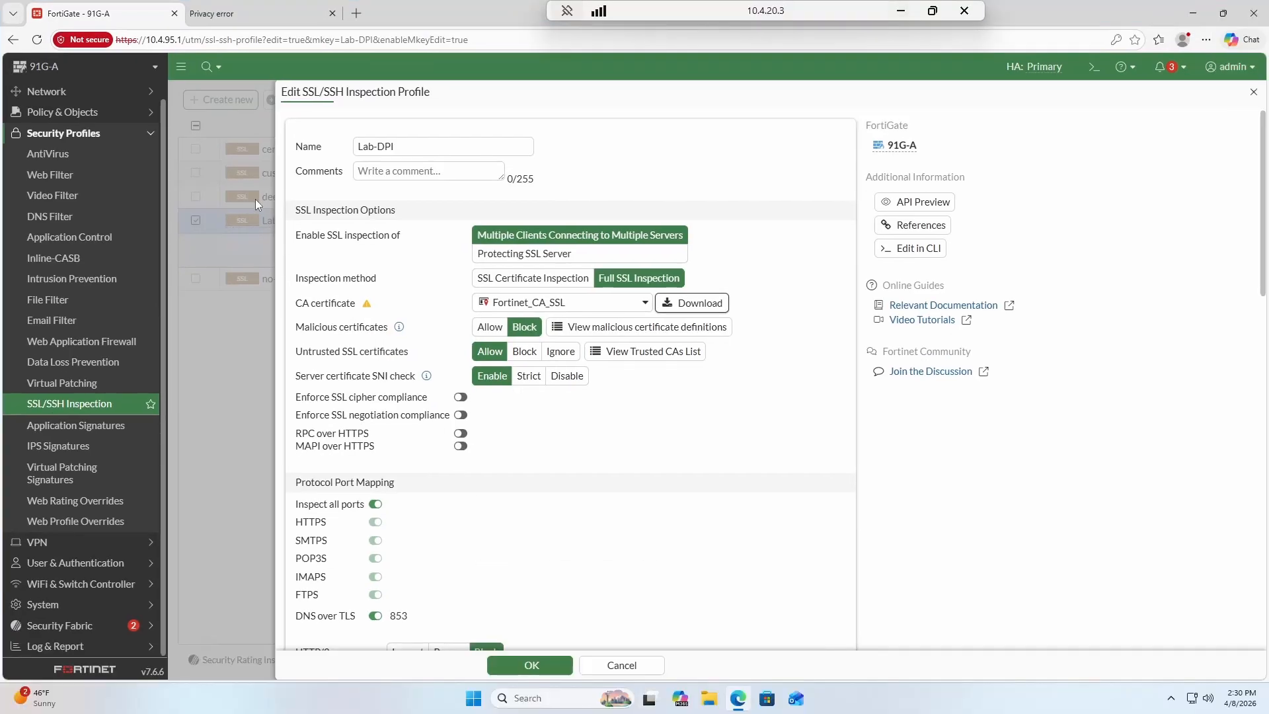
click(357, 13)
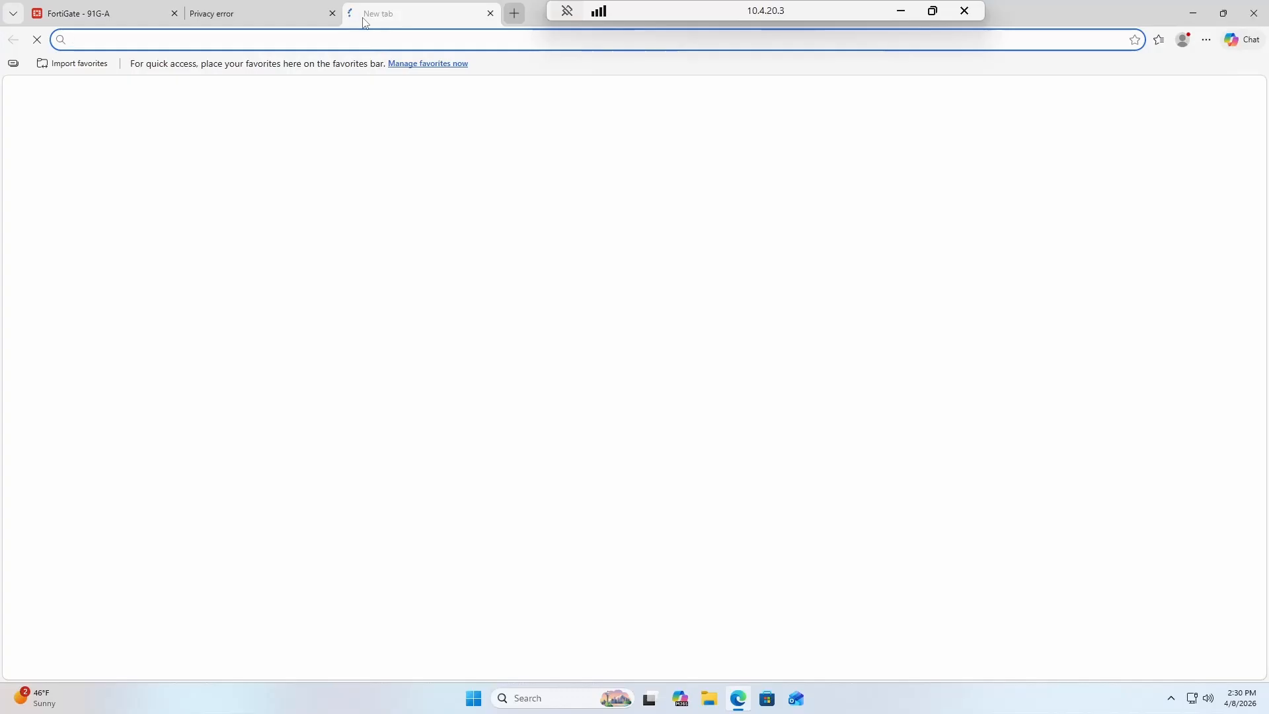
text(espn.com)
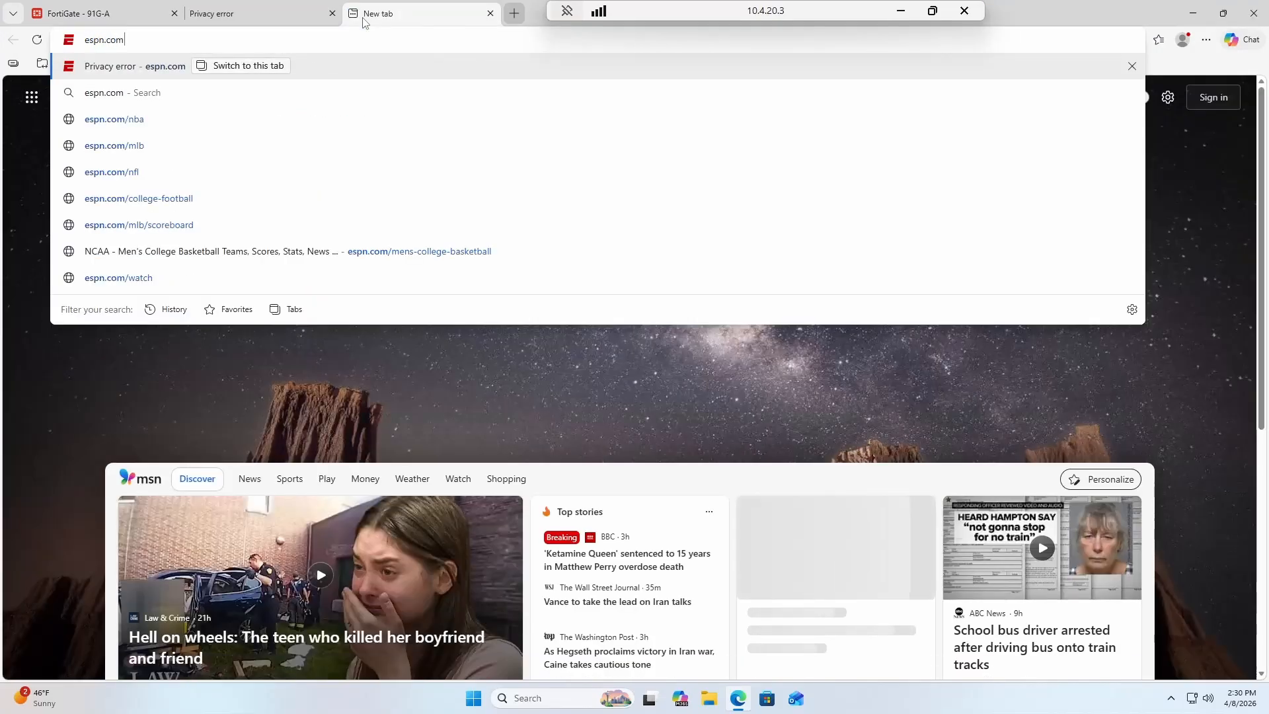
key(Return)
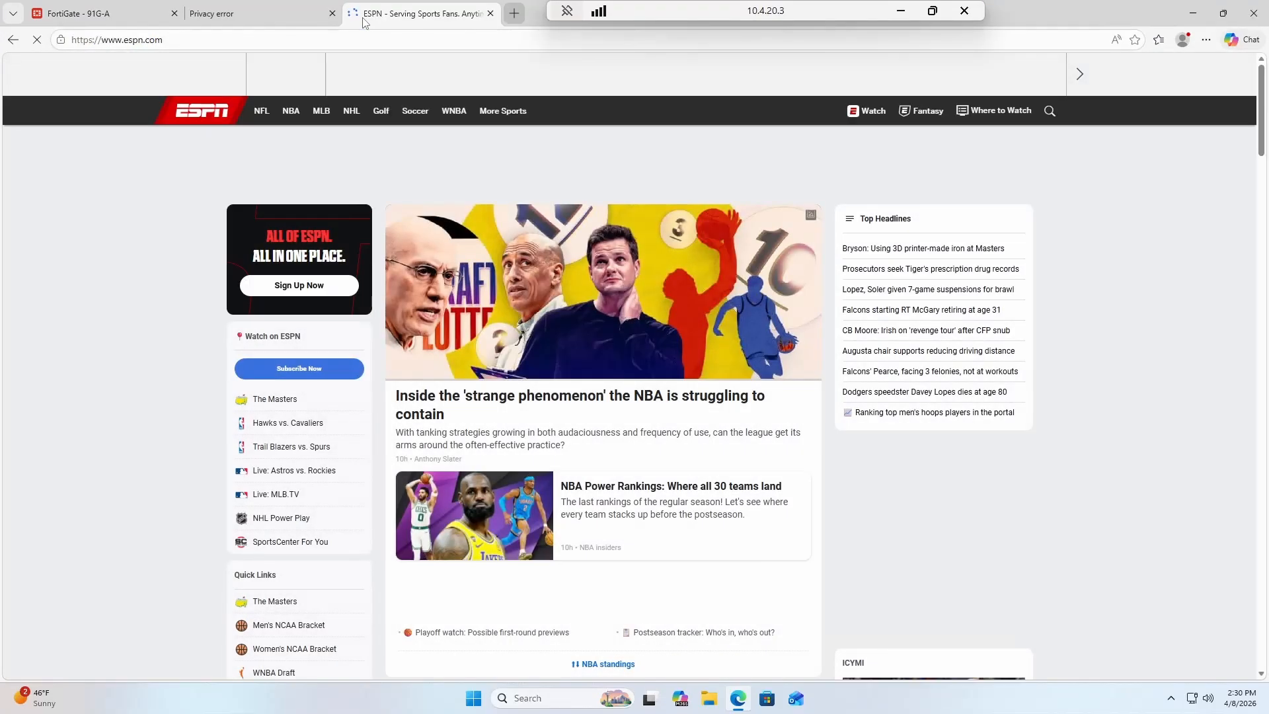
click(332, 13)
mouse_move(324, 121)
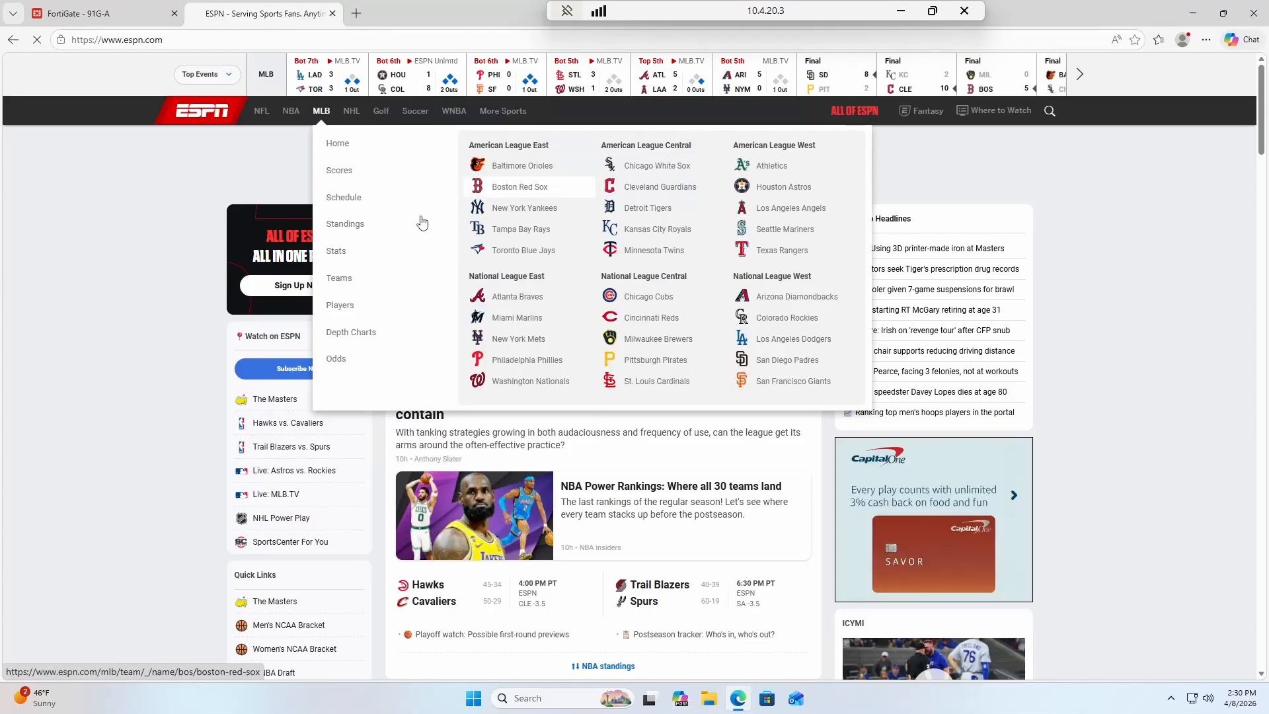
click(61, 41)
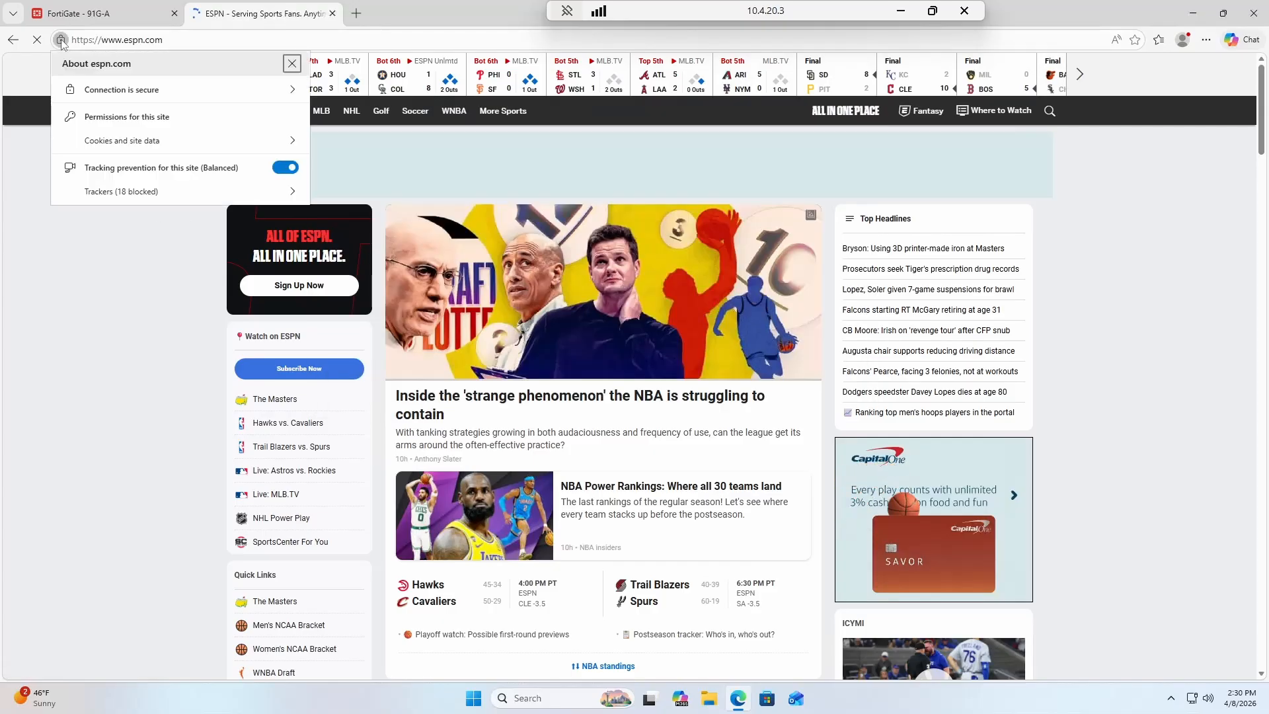
click(106, 88)
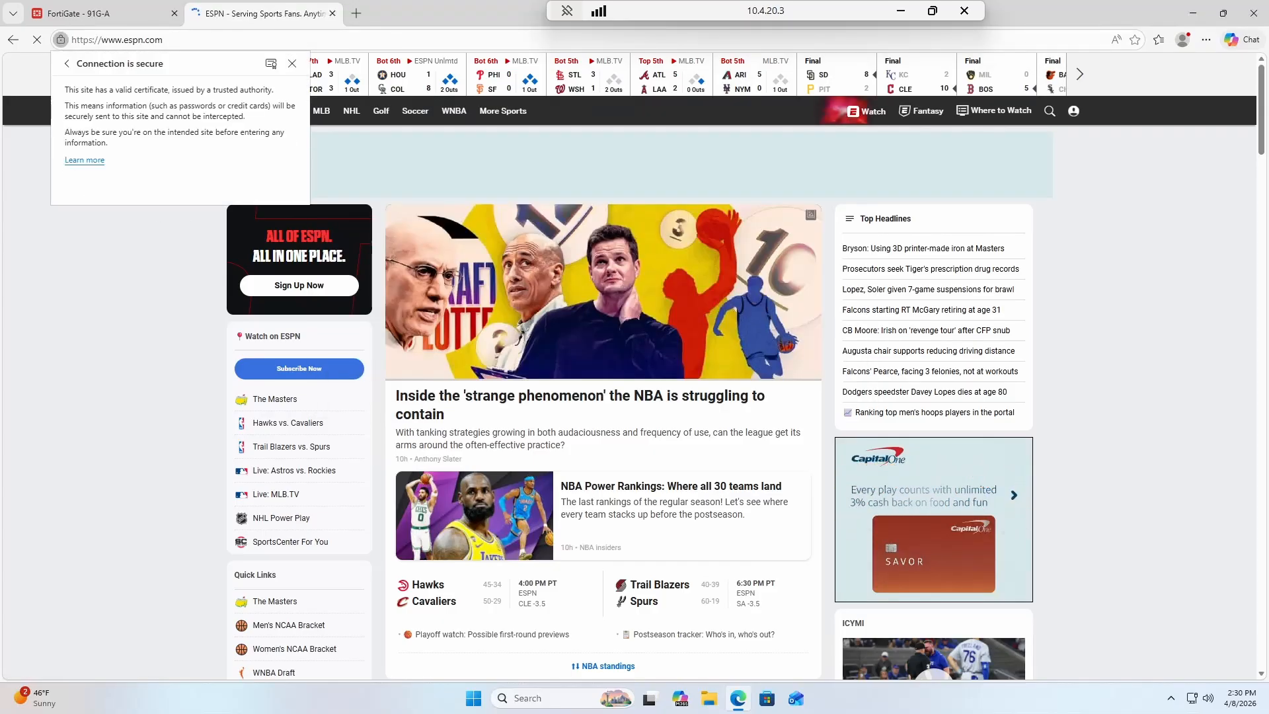
click(271, 64)
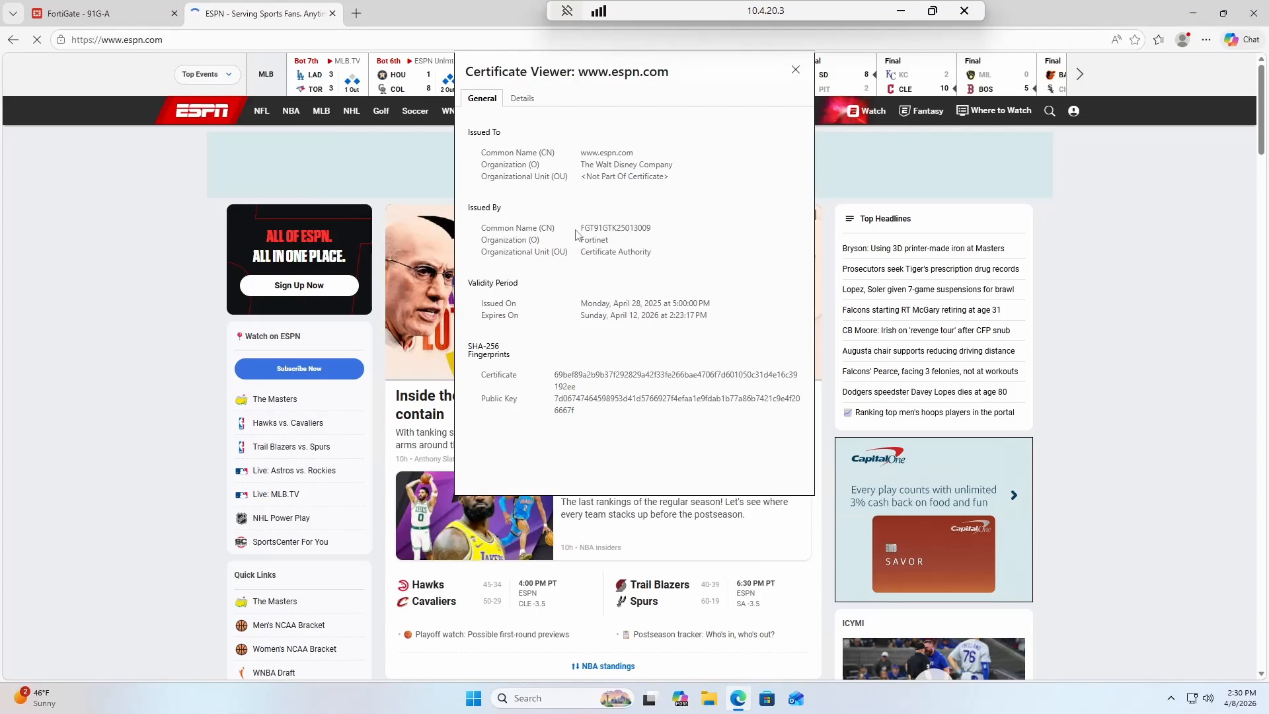
drag(579, 229, 655, 235)
click(656, 234)
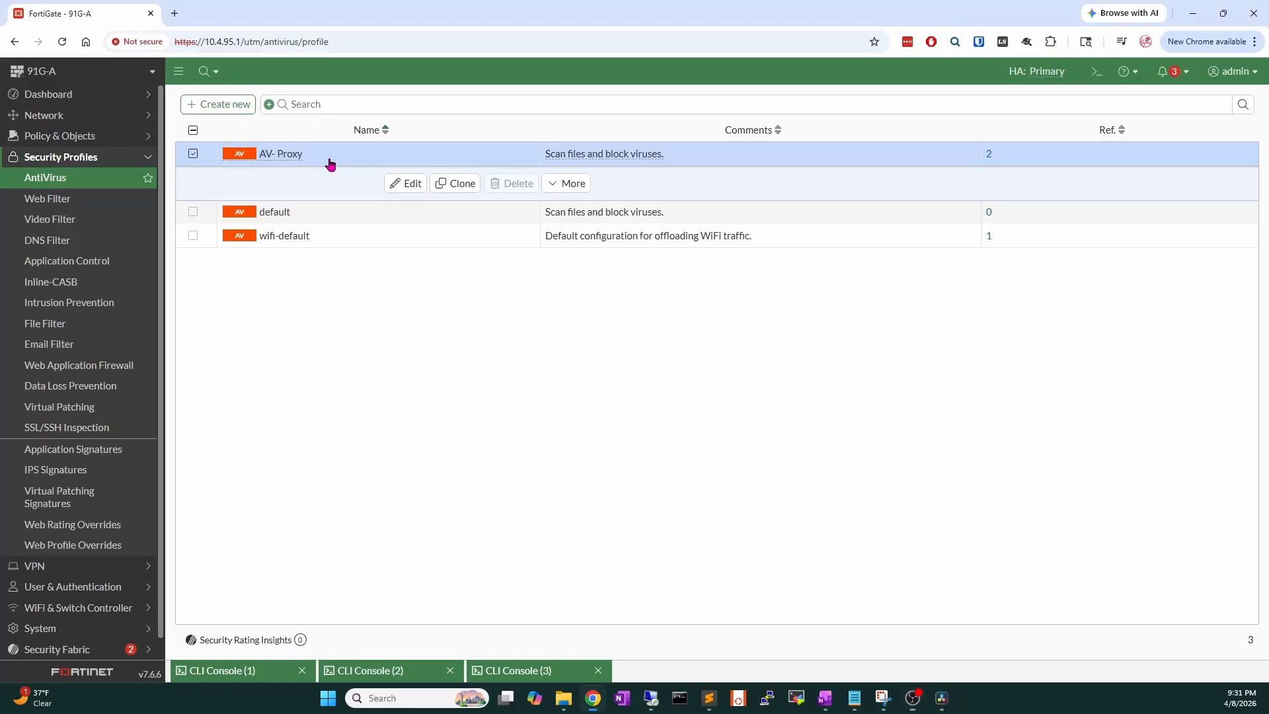
double_click(331, 161)
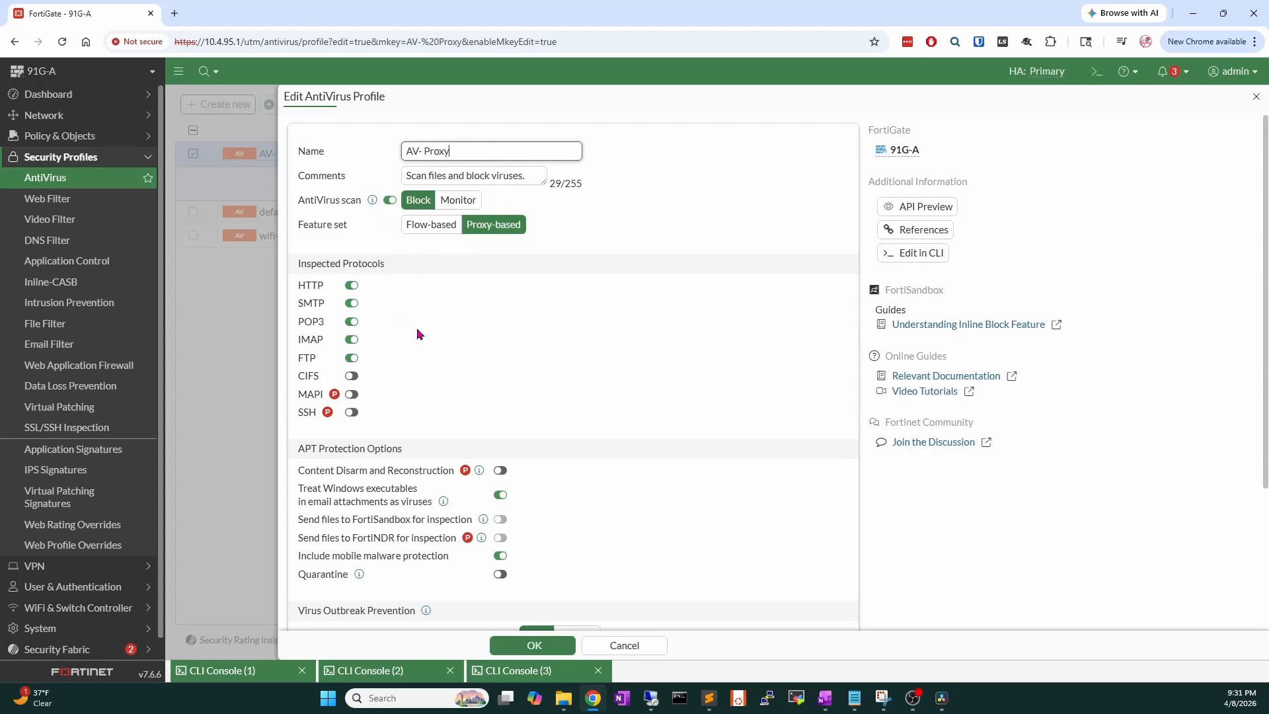
scroll(392, 354, down, 3)
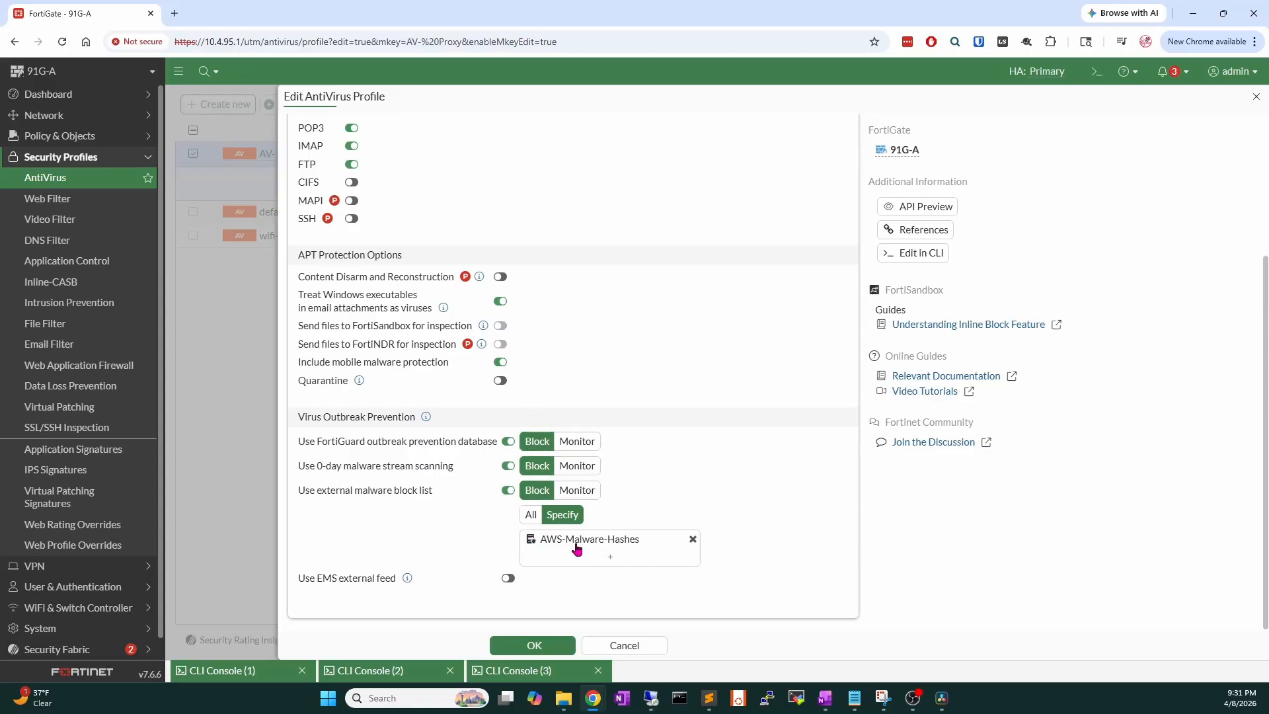
mouse_move(580, 544)
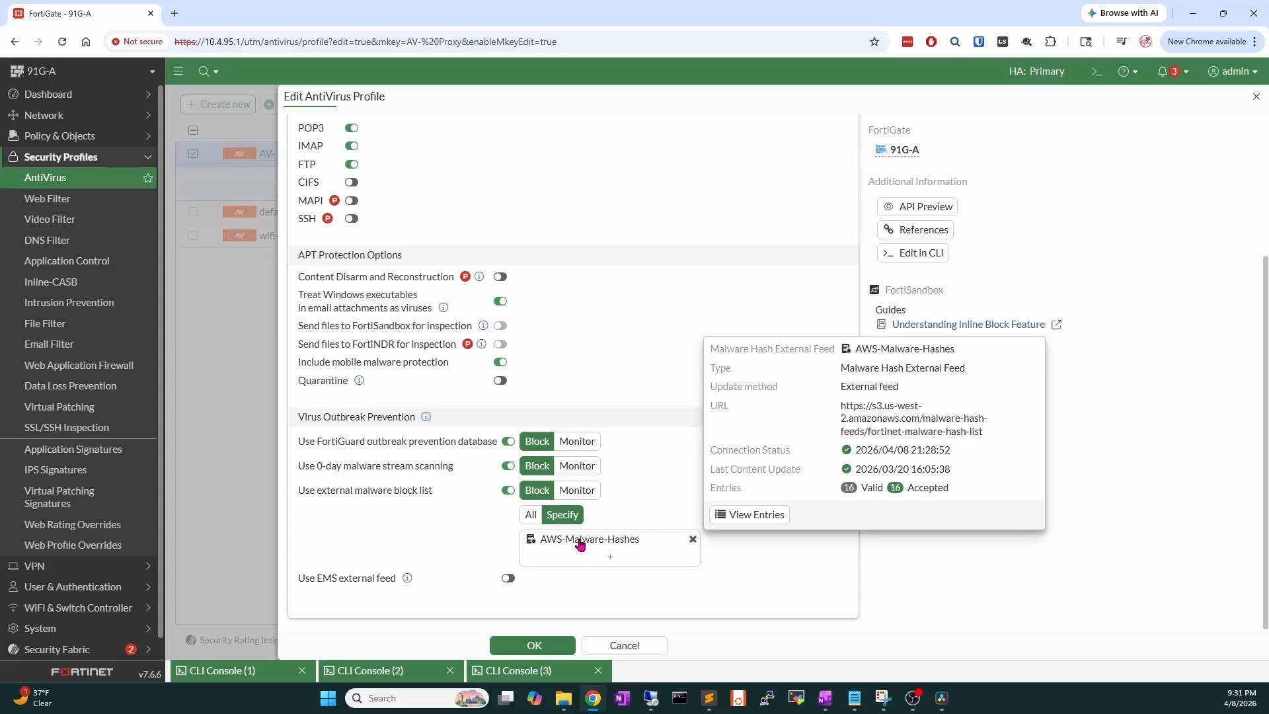
click(624, 647)
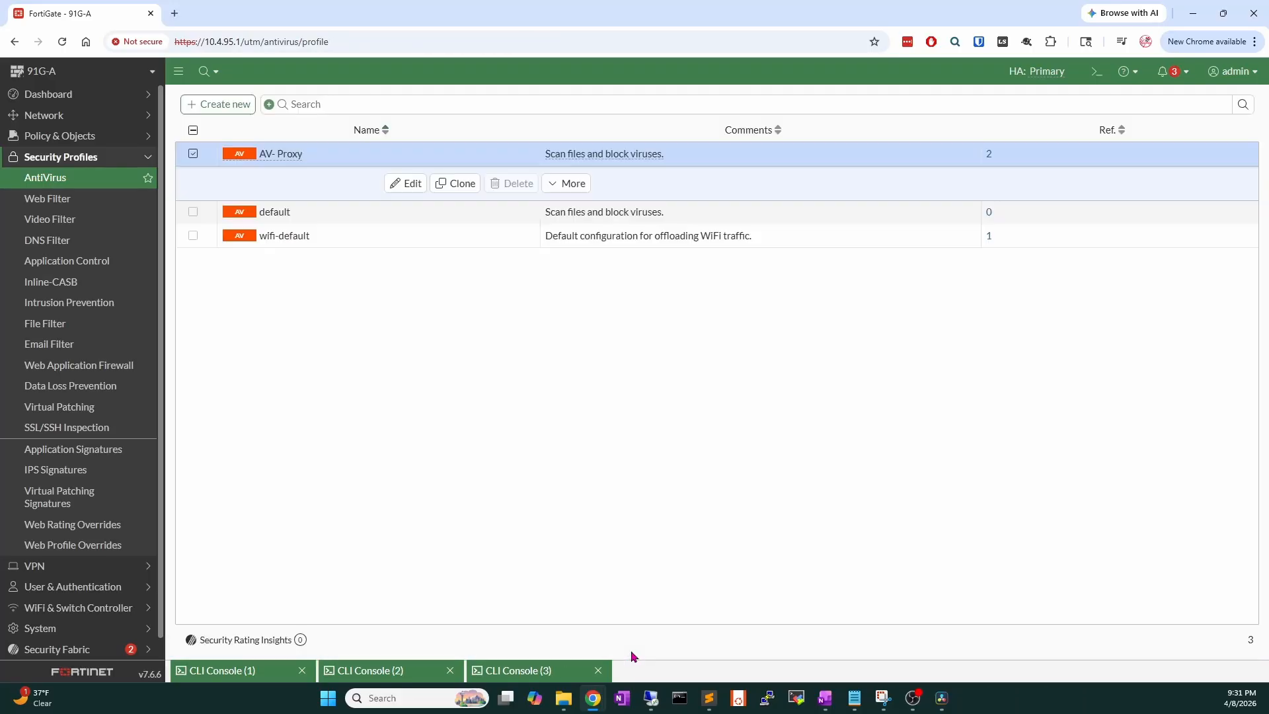
Try the EICAR.COM download and confirm it is blocked as EICAR_TEST_FILE.
click(651, 698)
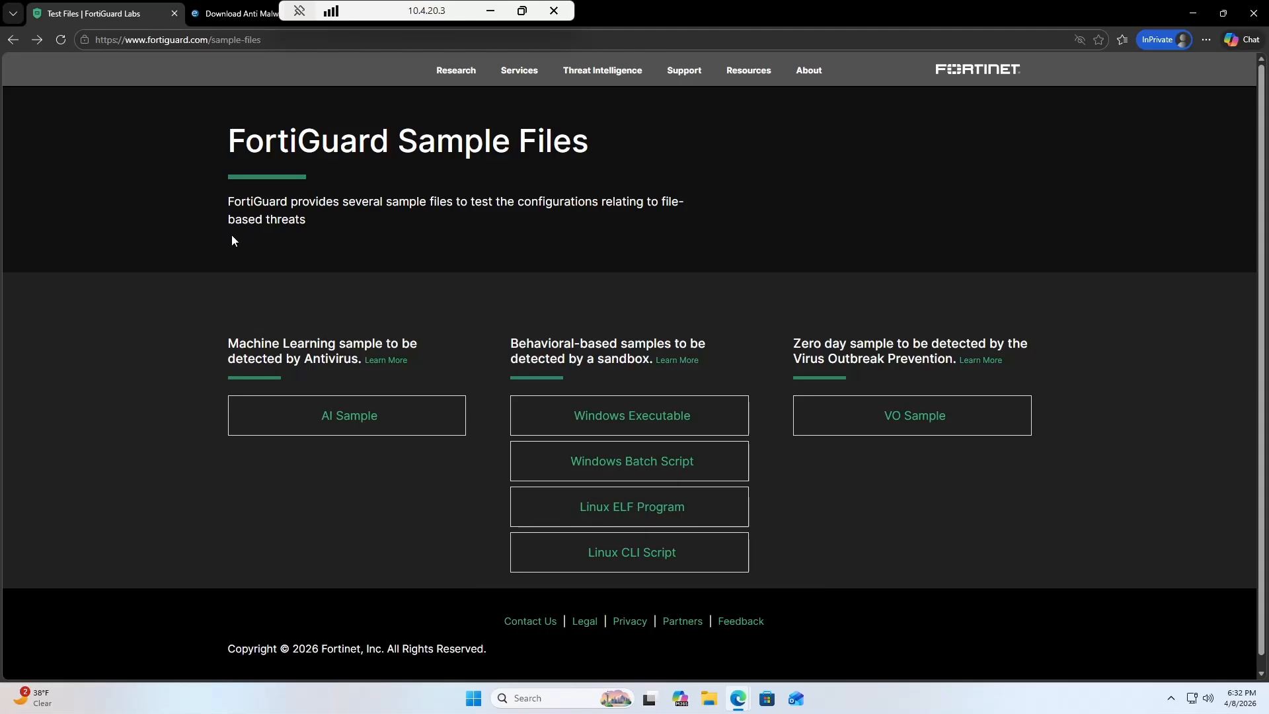
click(225, 14)
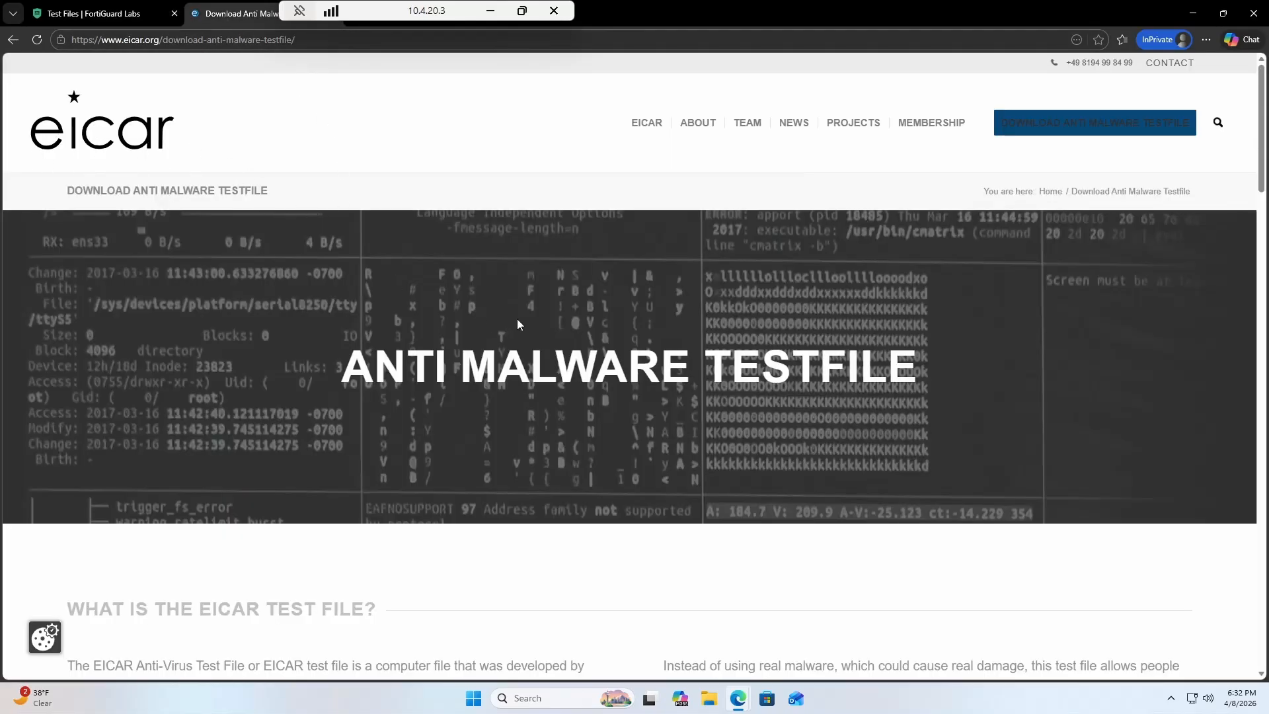
scroll(518, 320, down, 15)
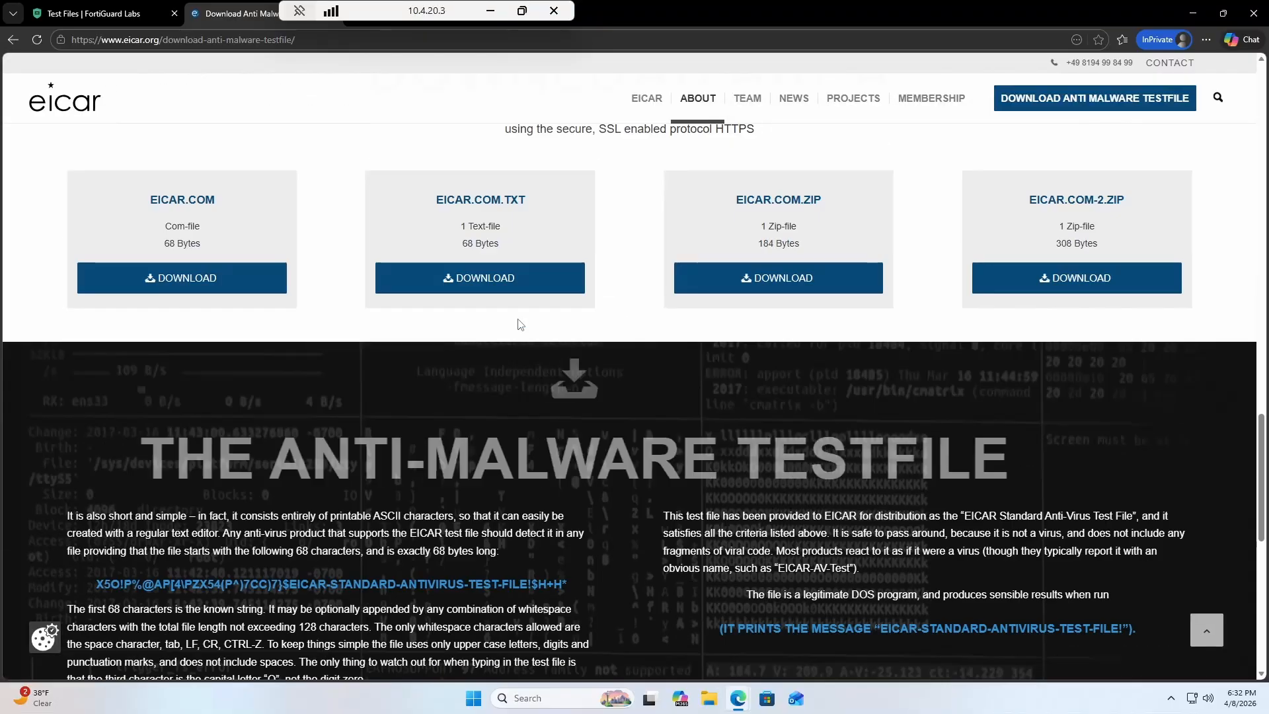
scroll(517, 324, up, 2)
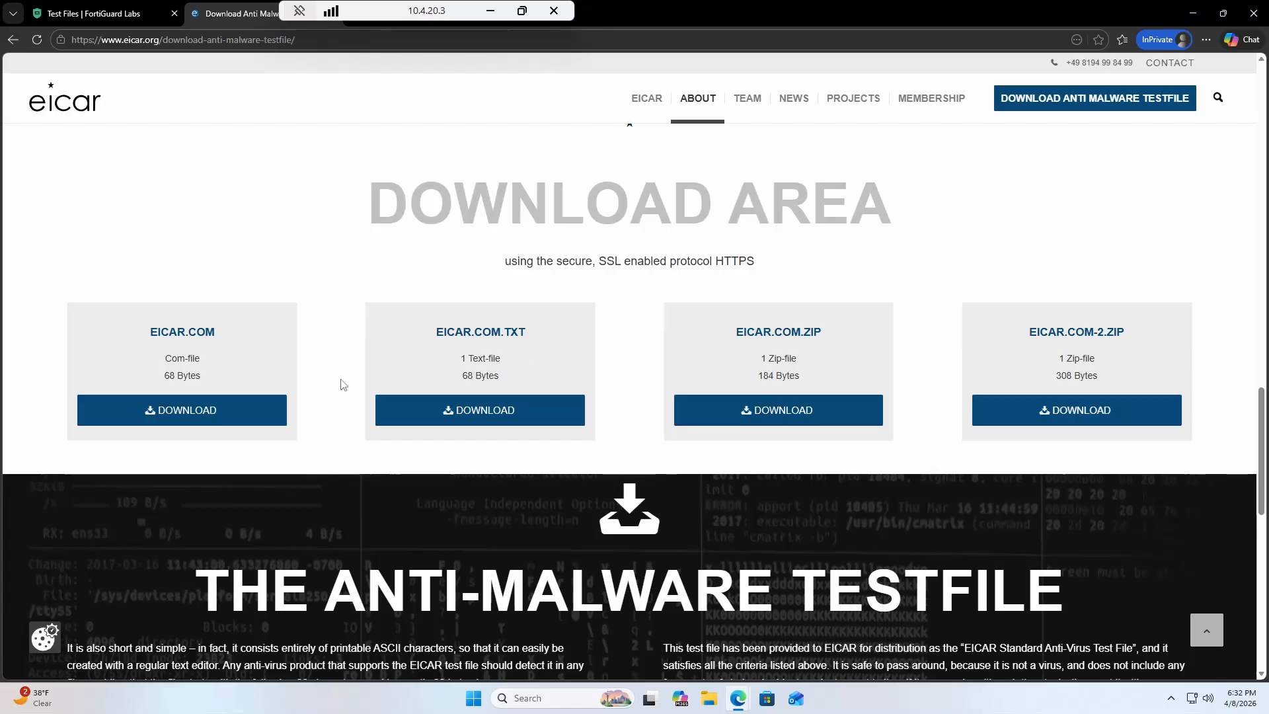
click(204, 412)
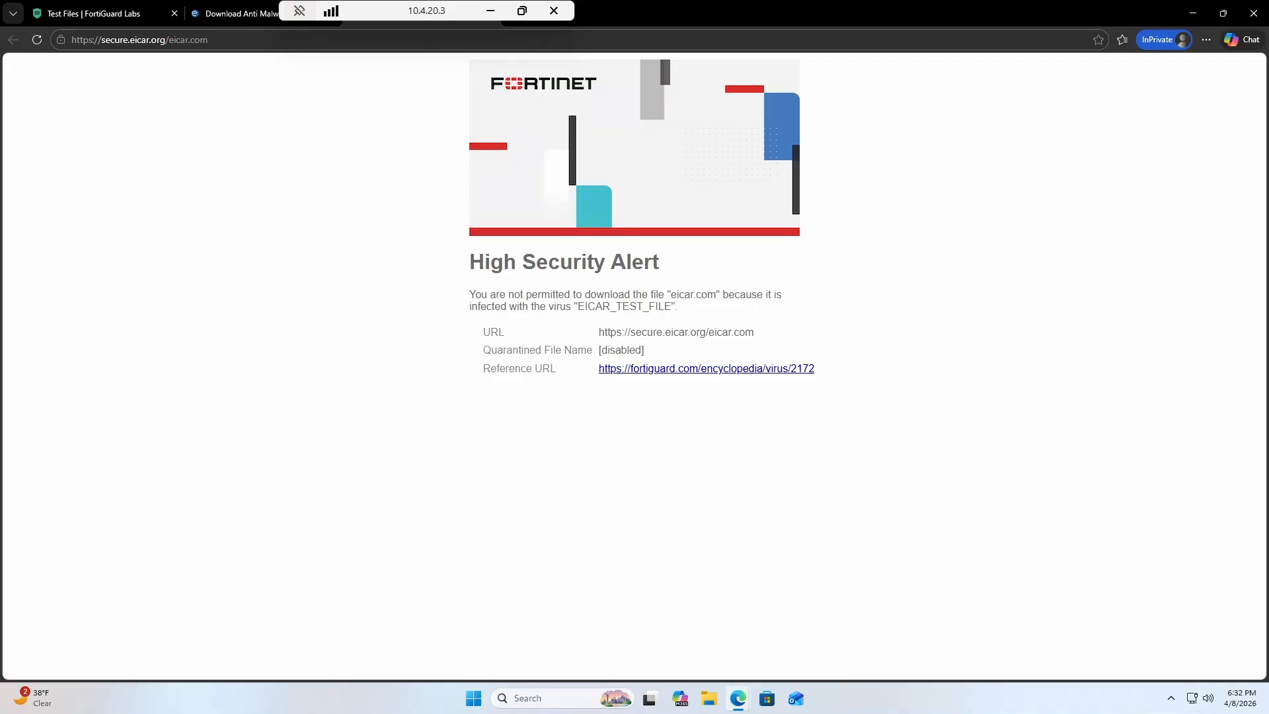
drag(578, 306, 675, 307)
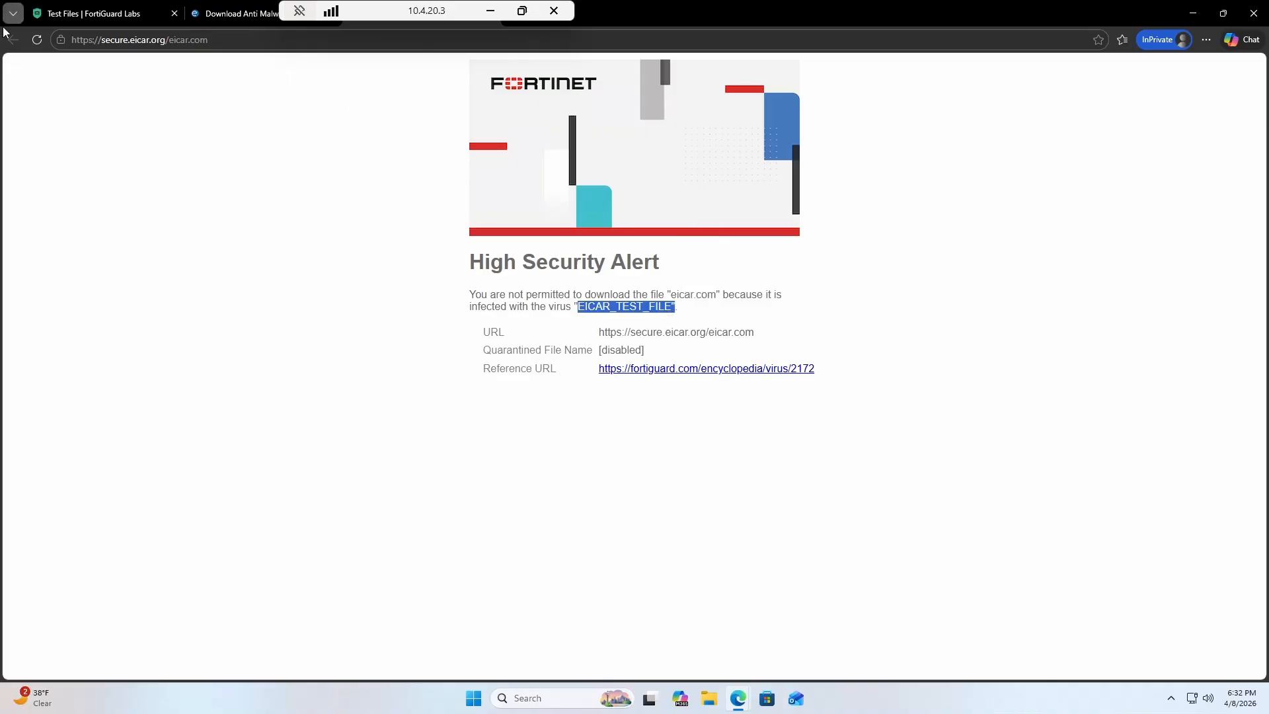
Try the EICAR.COM.ZIP download, then return to the FortiGuard Sample Files tab.
click(240, 14)
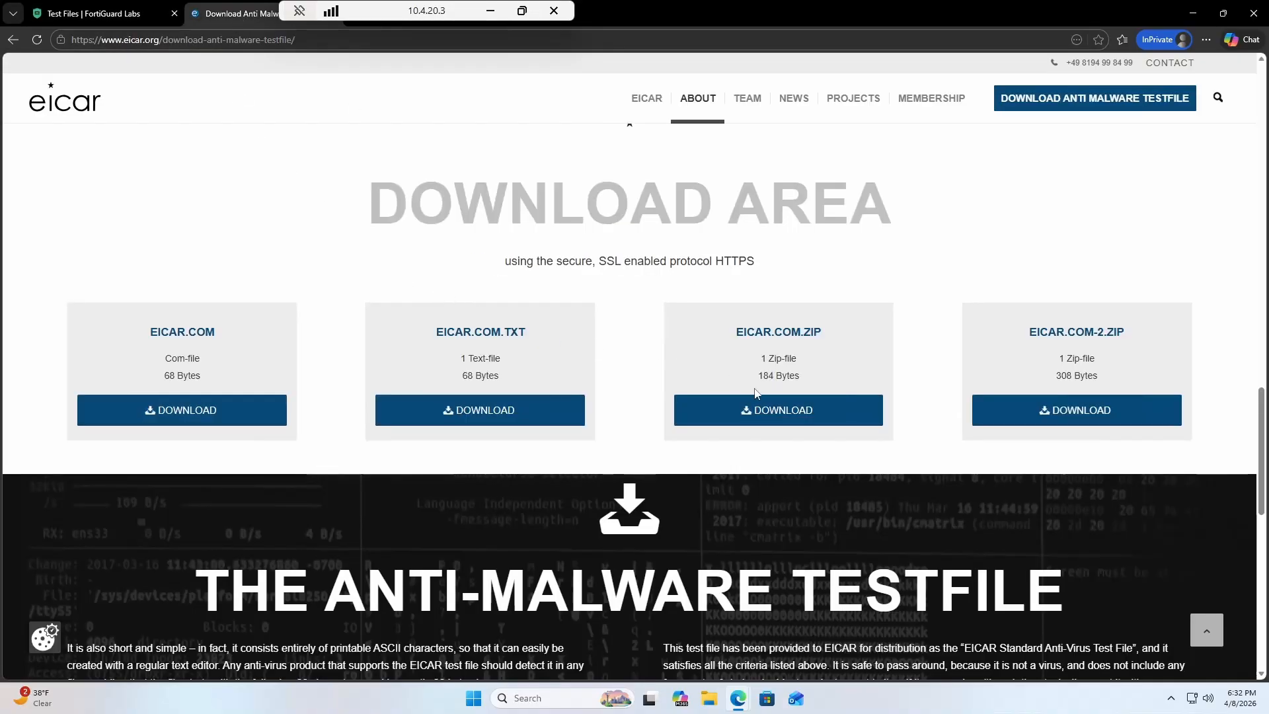
click(779, 411)
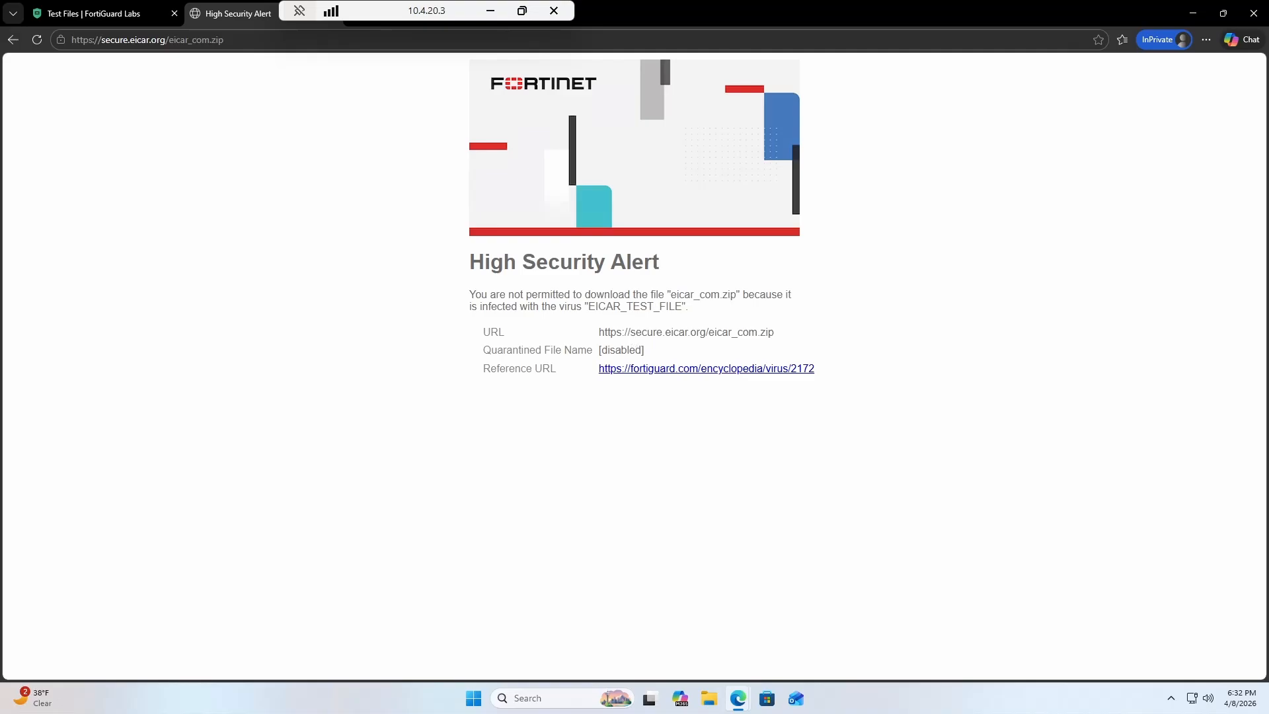
click(111, 22)
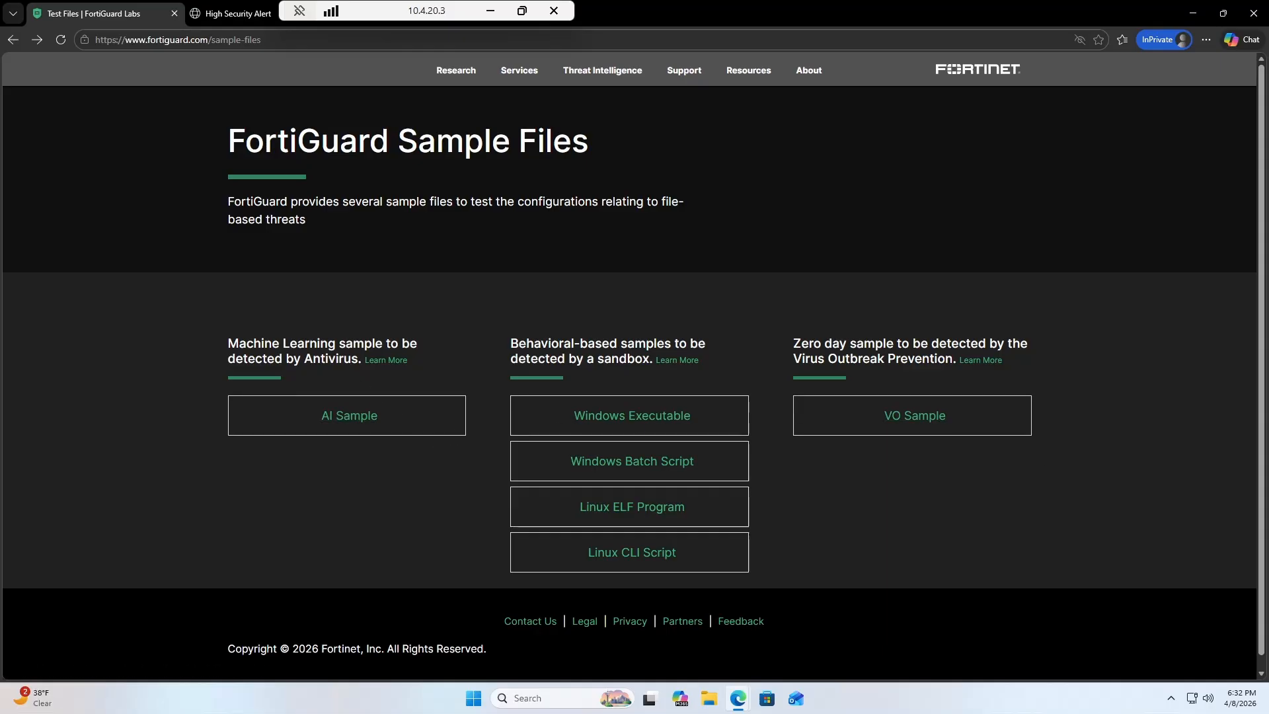
Try the AI Sample download and review the block page naming ai_sample1 and its virus.
drag(240, 344, 375, 344)
click(343, 357)
click(353, 425)
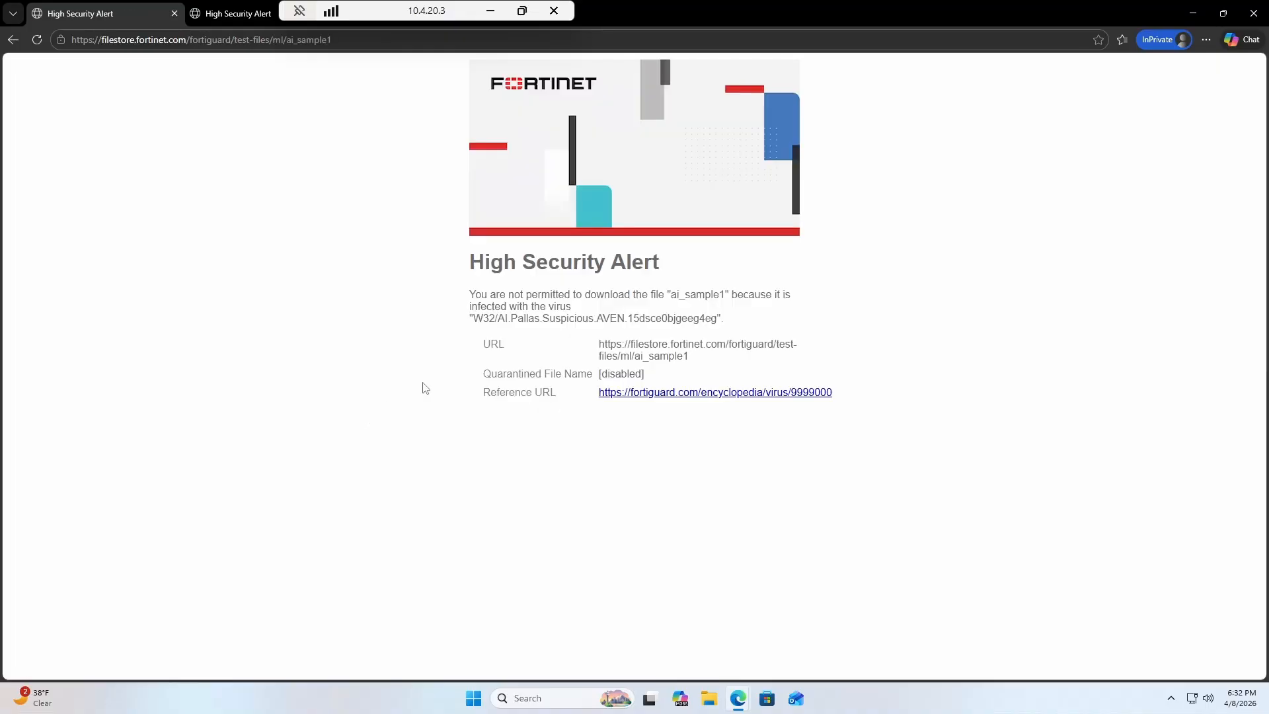
drag(574, 308, 727, 296)
click(703, 299)
click(673, 295)
drag(500, 306, 698, 319)
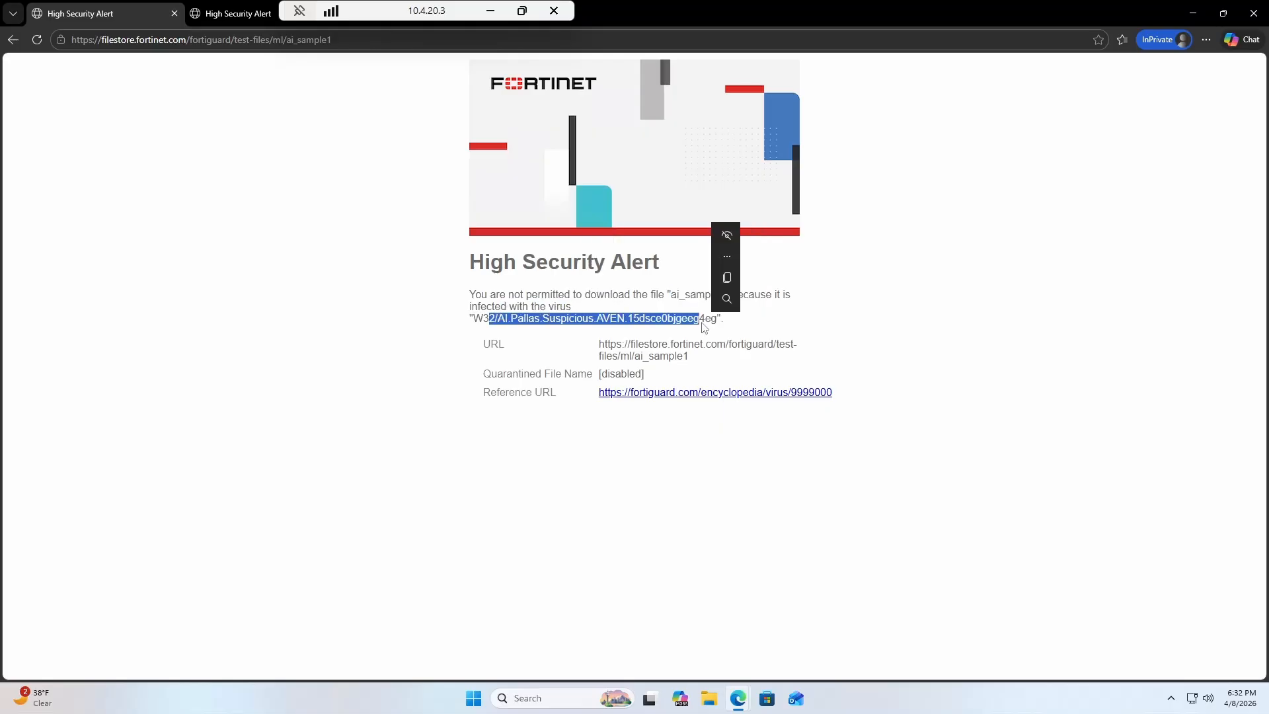
Try the VO Sample download, blocked as zhvo_test.com, then minimize the remote session.
click(12, 39)
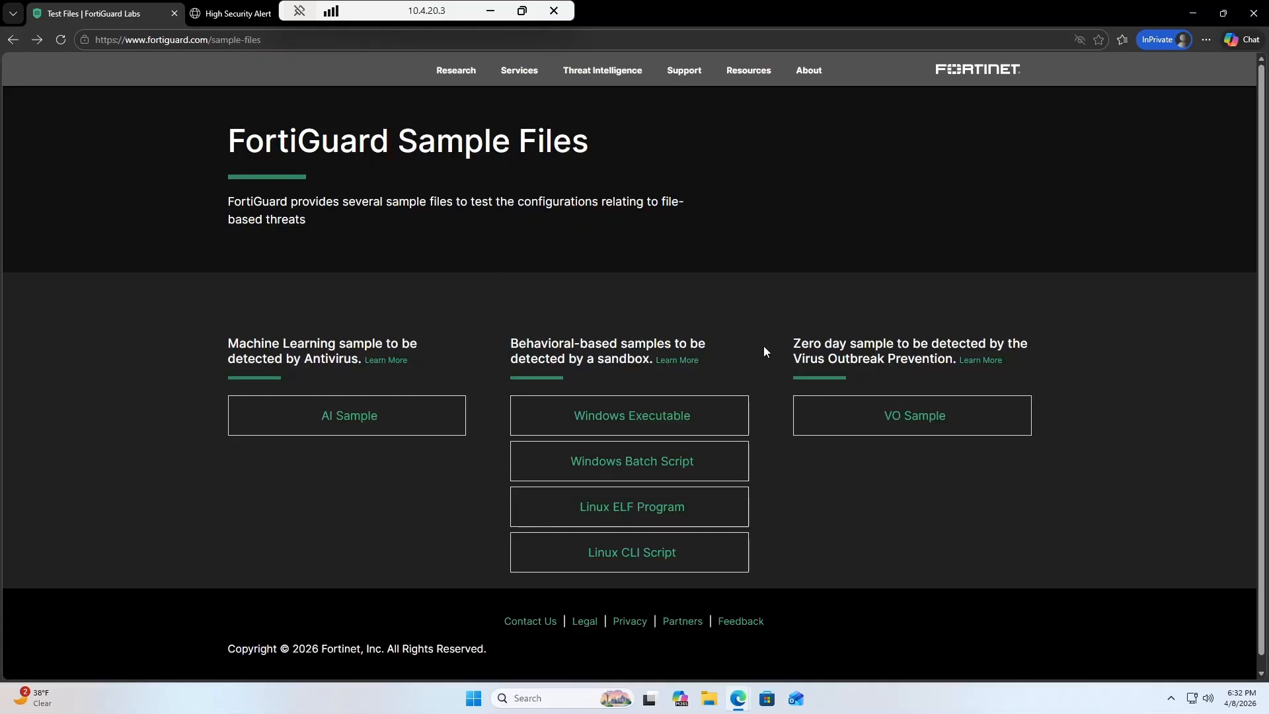
click(909, 428)
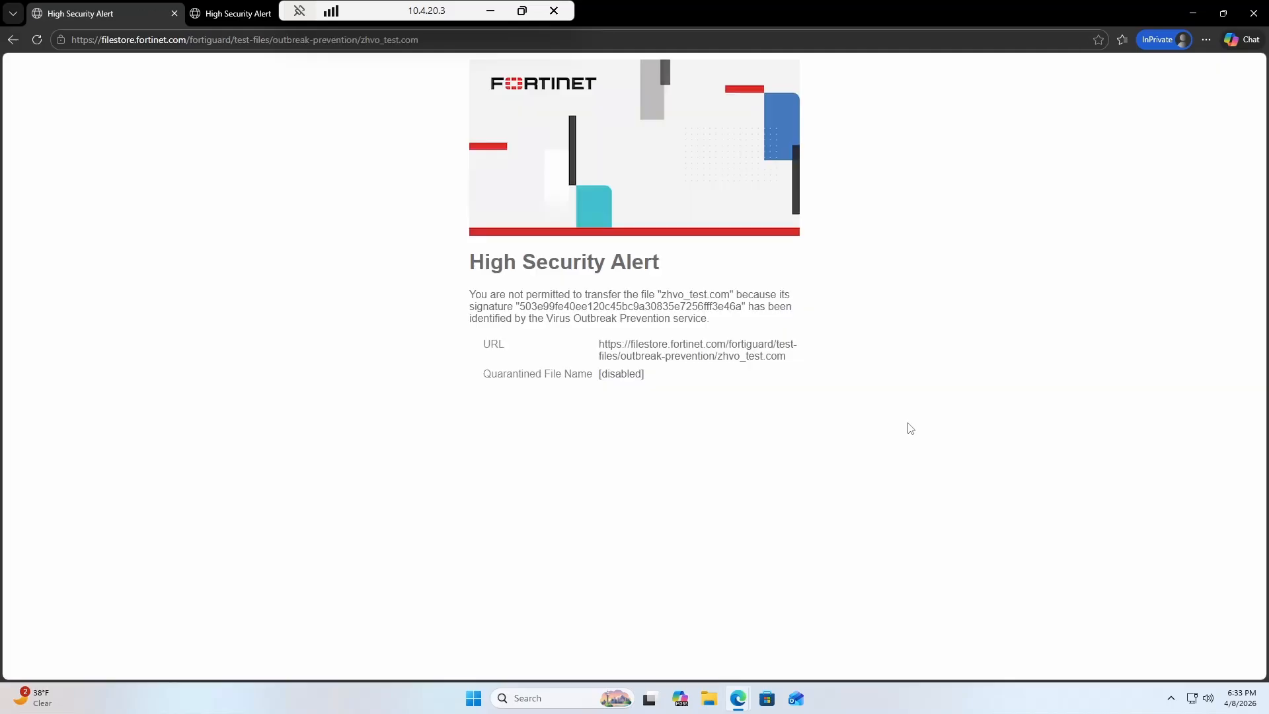
drag(658, 294, 753, 294)
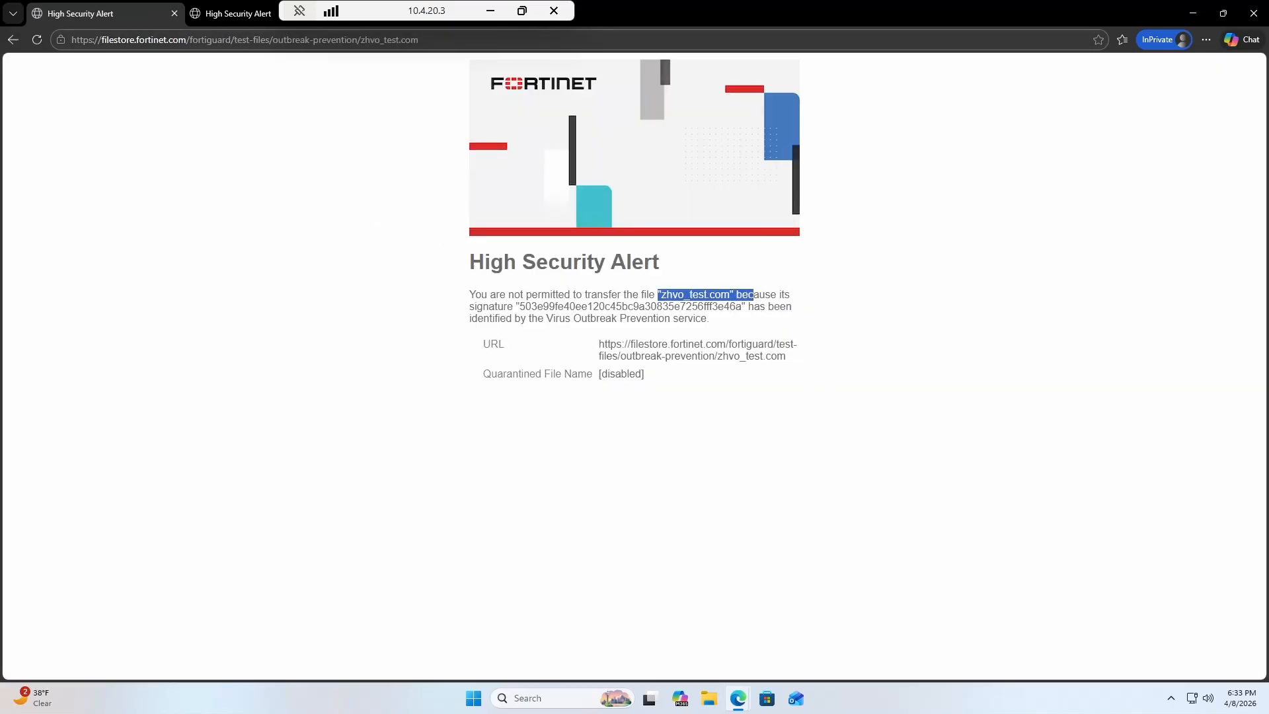
click(491, 12)
Open the AntiVirus logs under Log & Report > Security Events and remove the date filter.
scroll(86, 595, down, 1)
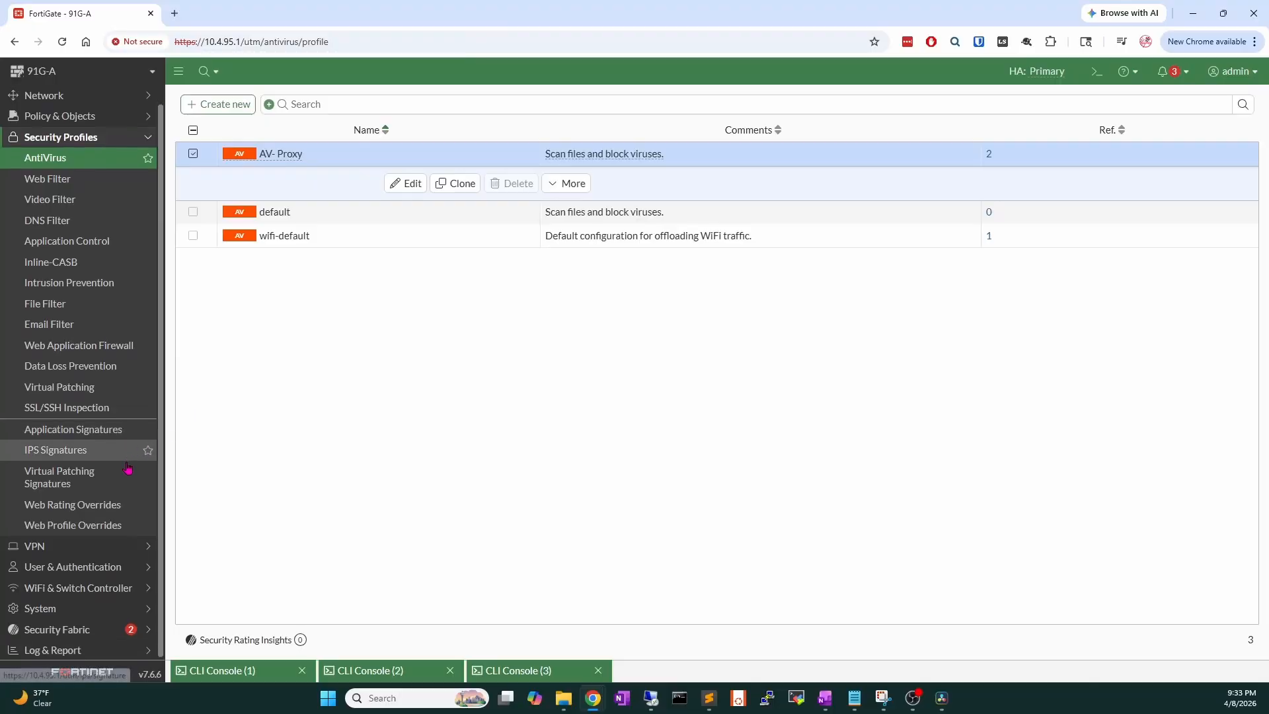
click(57, 630)
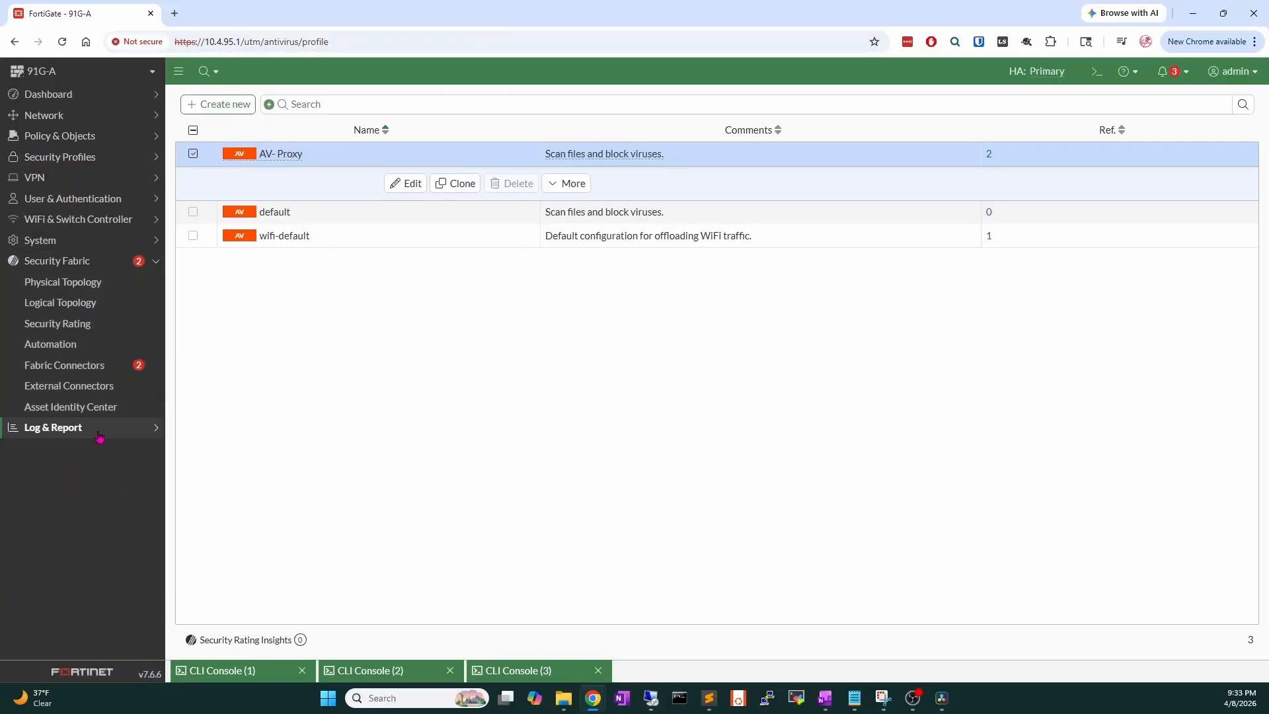
click(99, 429)
click(109, 411)
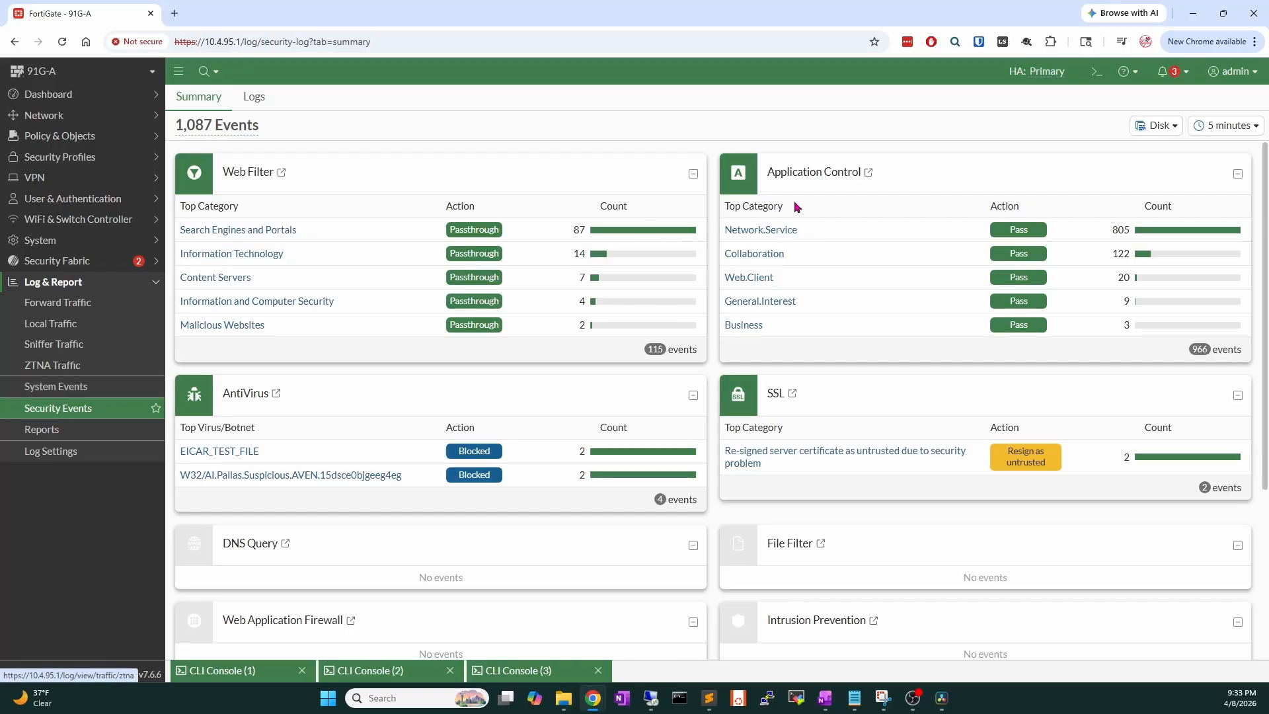
click(276, 393)
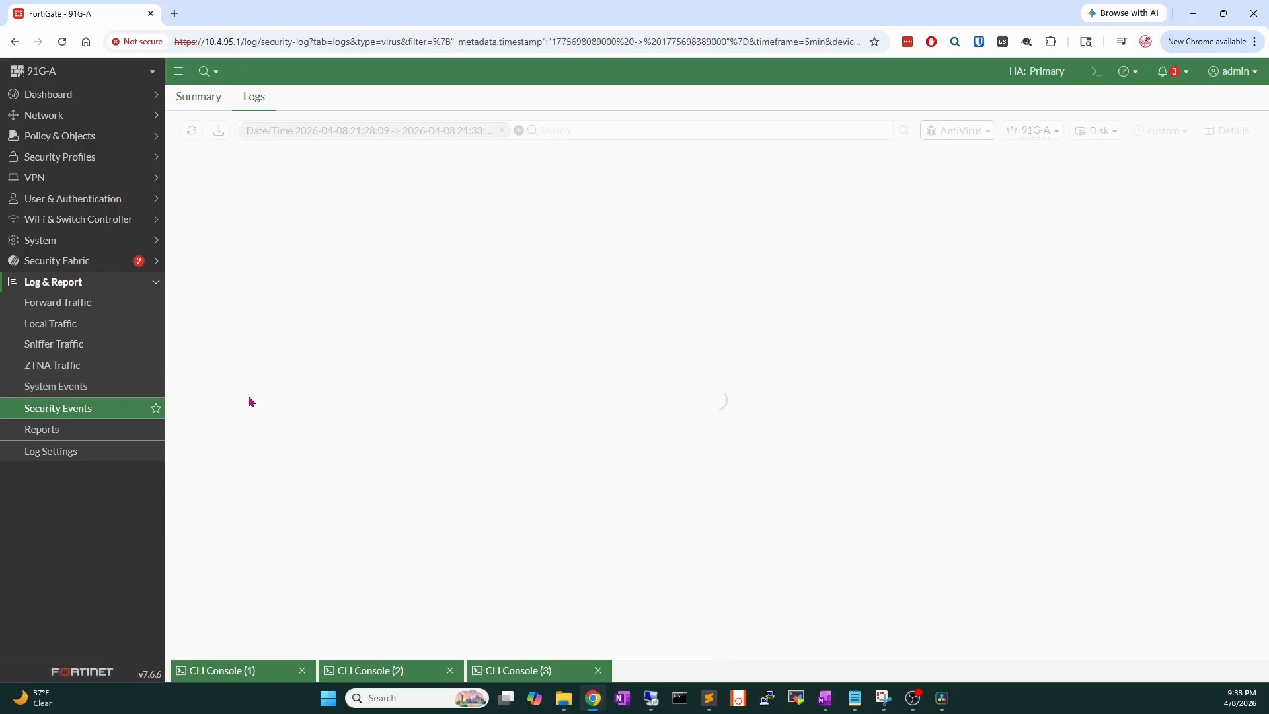
click(502, 131)
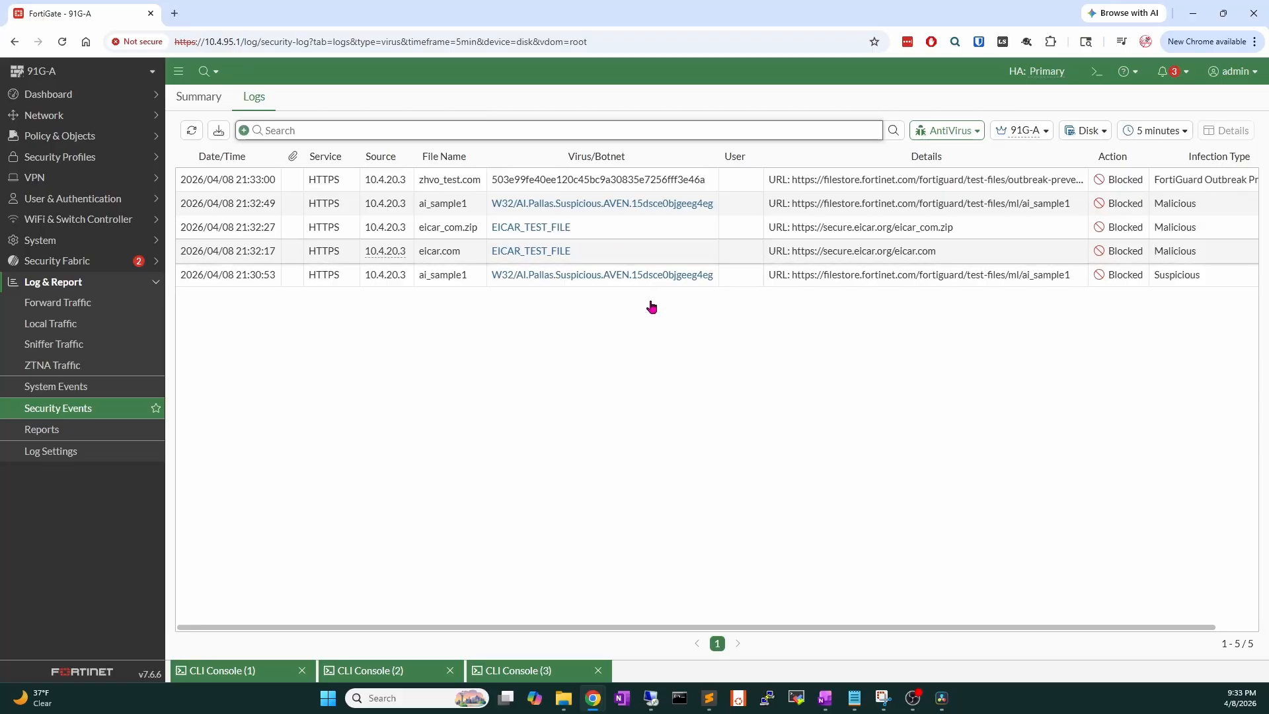
Inspect the eicar.com event details, then select the eicar_com.zip and ai_sample1 entries.
click(374, 285)
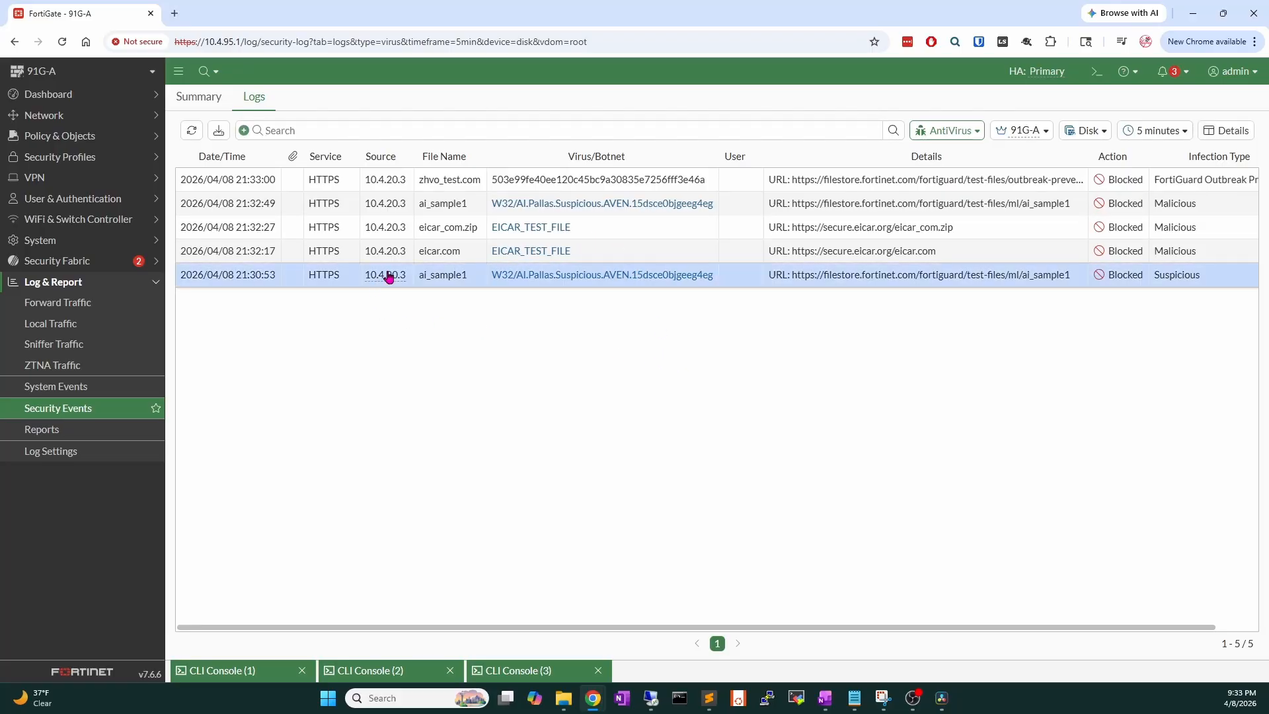
click(395, 260)
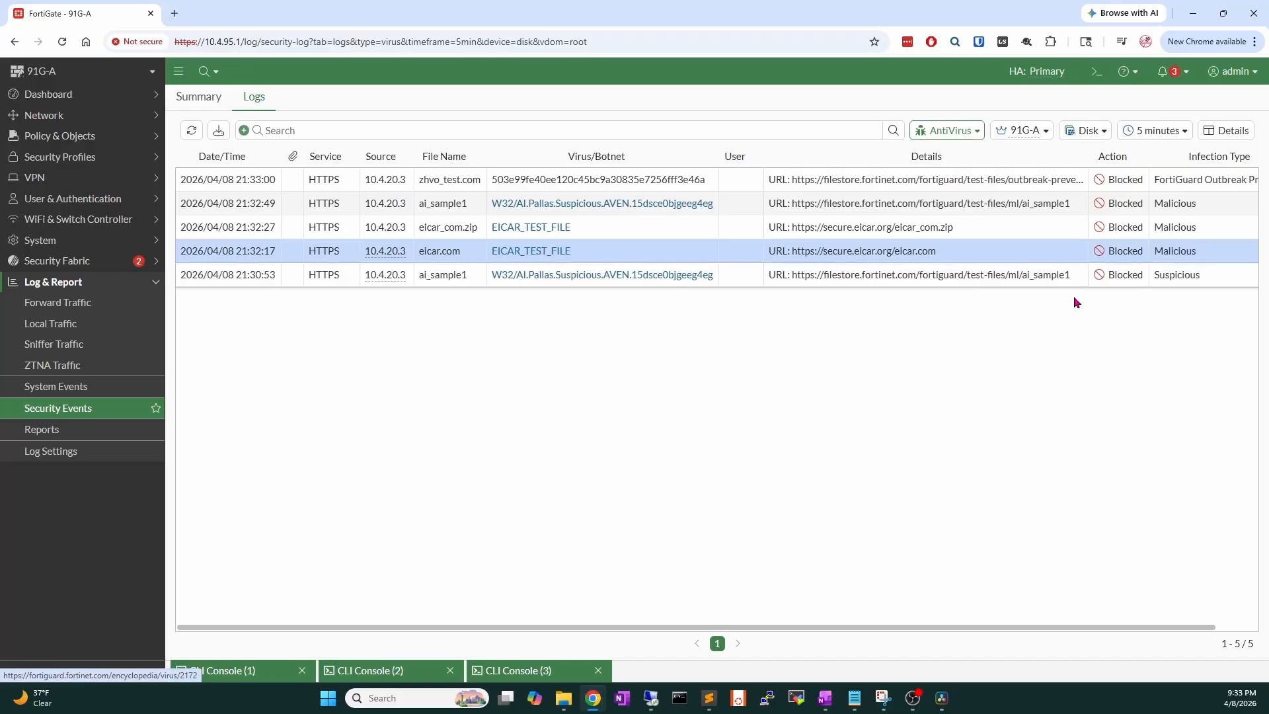
double_click(978, 250)
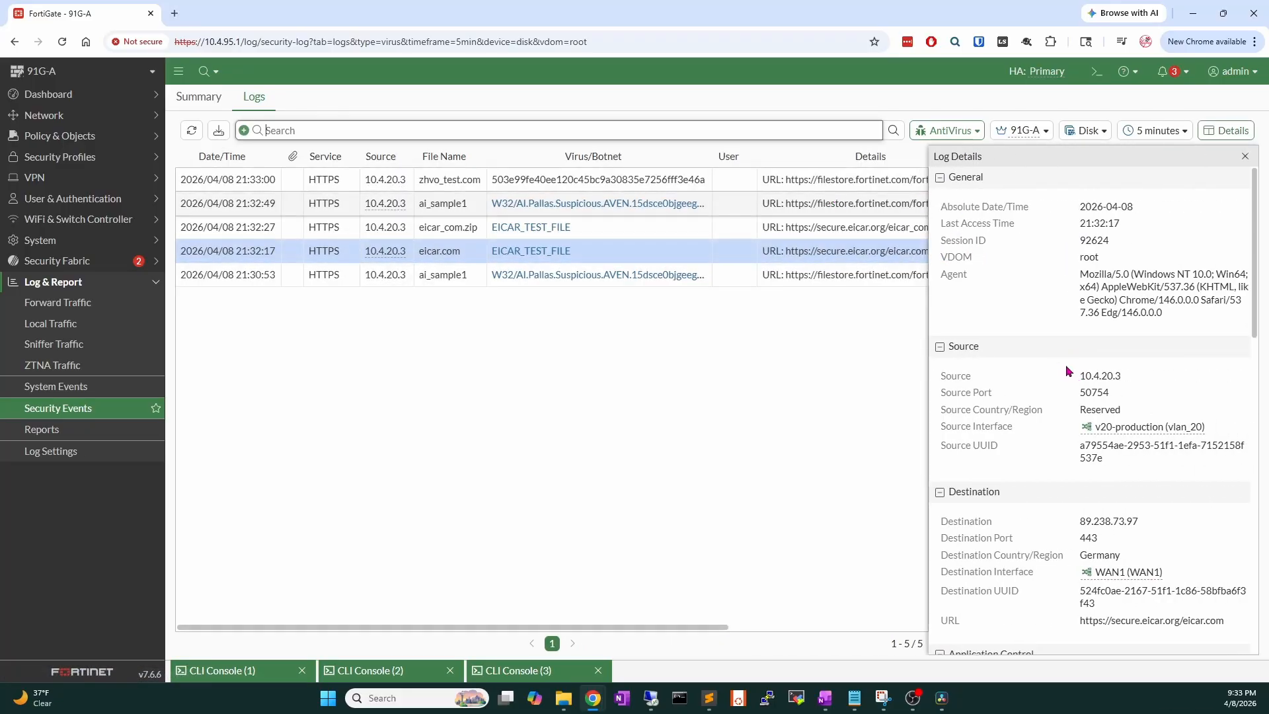
scroll(1065, 373, down, 5)
scroll(1066, 375, down, 6)
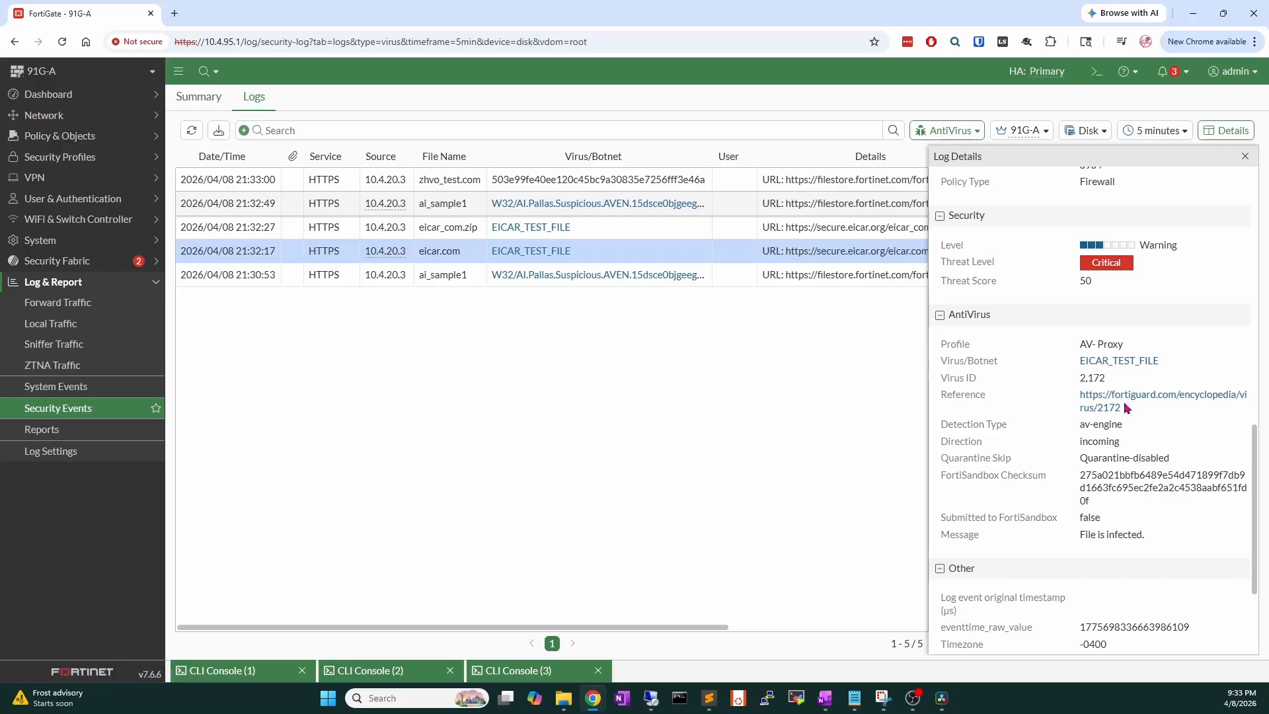
scroll(1127, 410, down, 1)
scroll(1122, 444, down, 1)
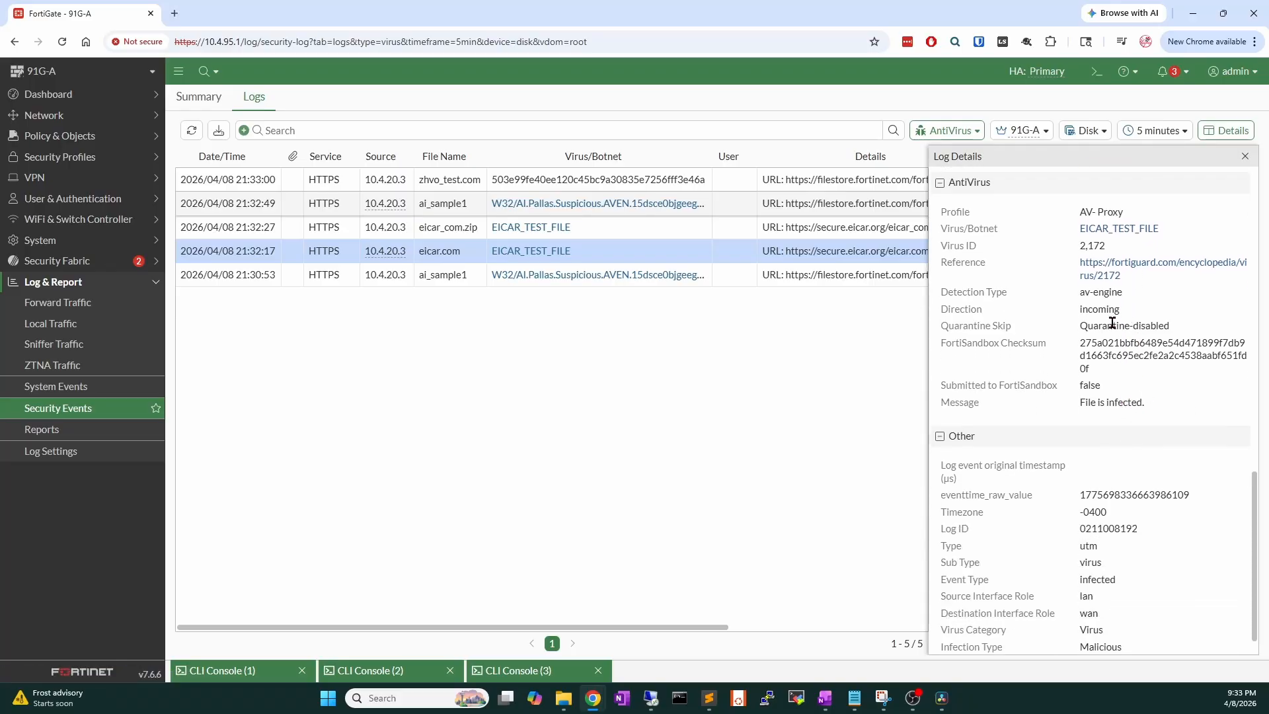
click(1245, 156)
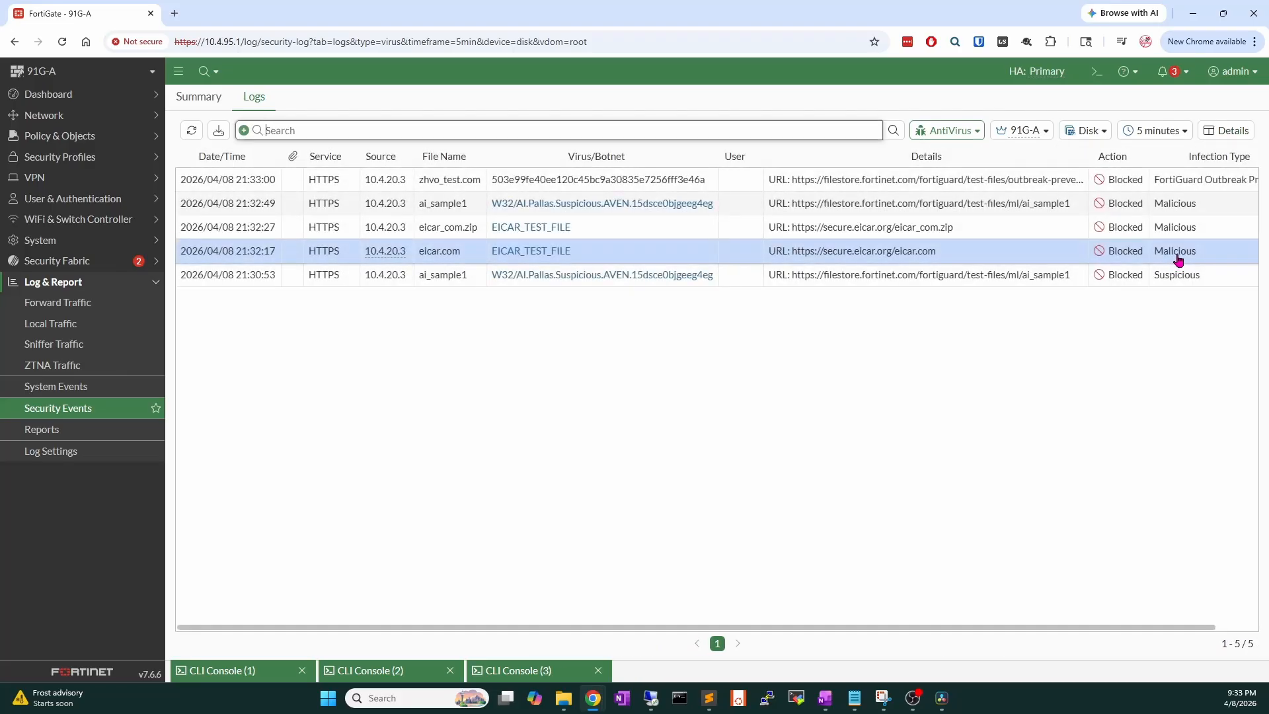
click(1188, 228)
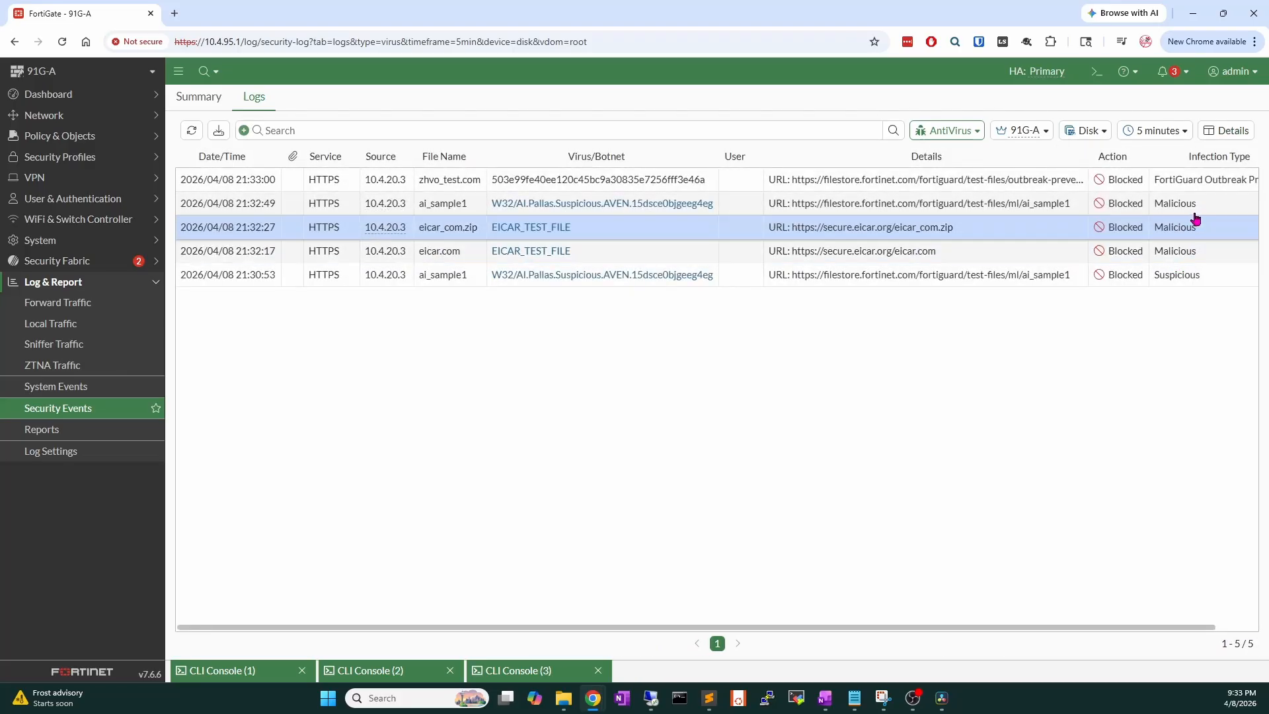
click(1188, 205)
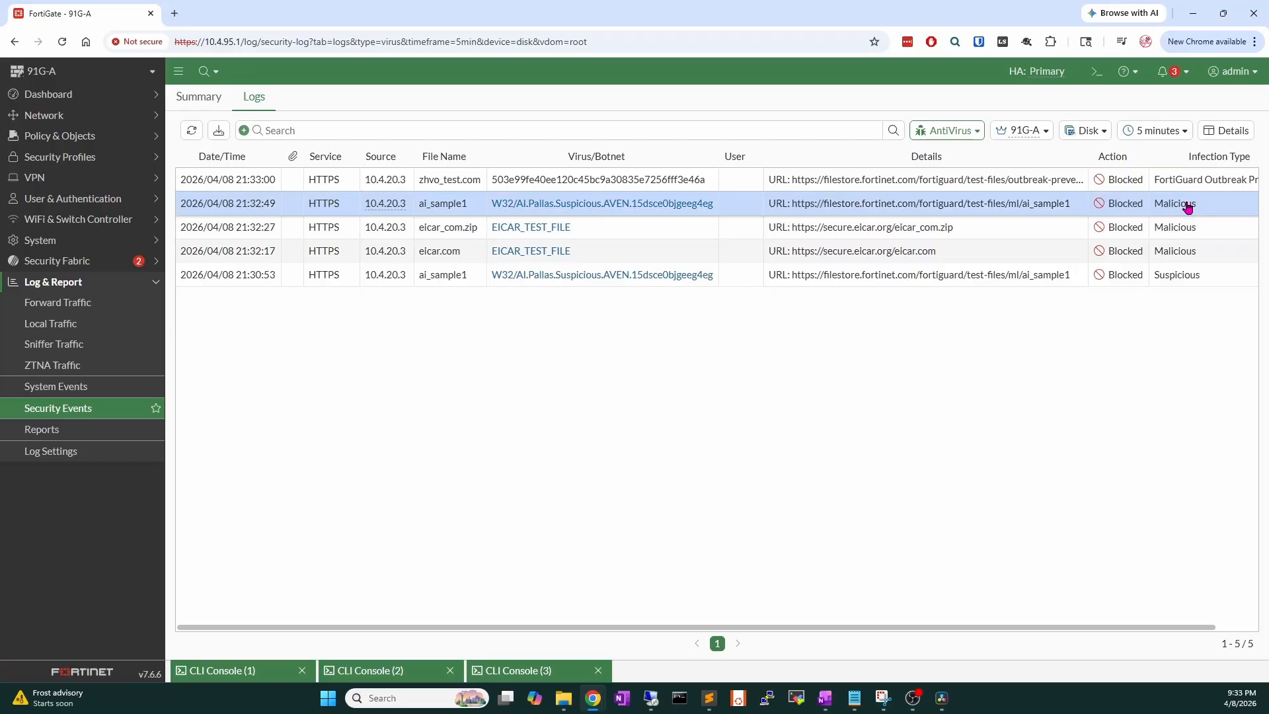
Read the FortiGuard encyclopedia page for W32/AI.Pallas.Suspicious.AVEN, then close it.
click(681, 205)
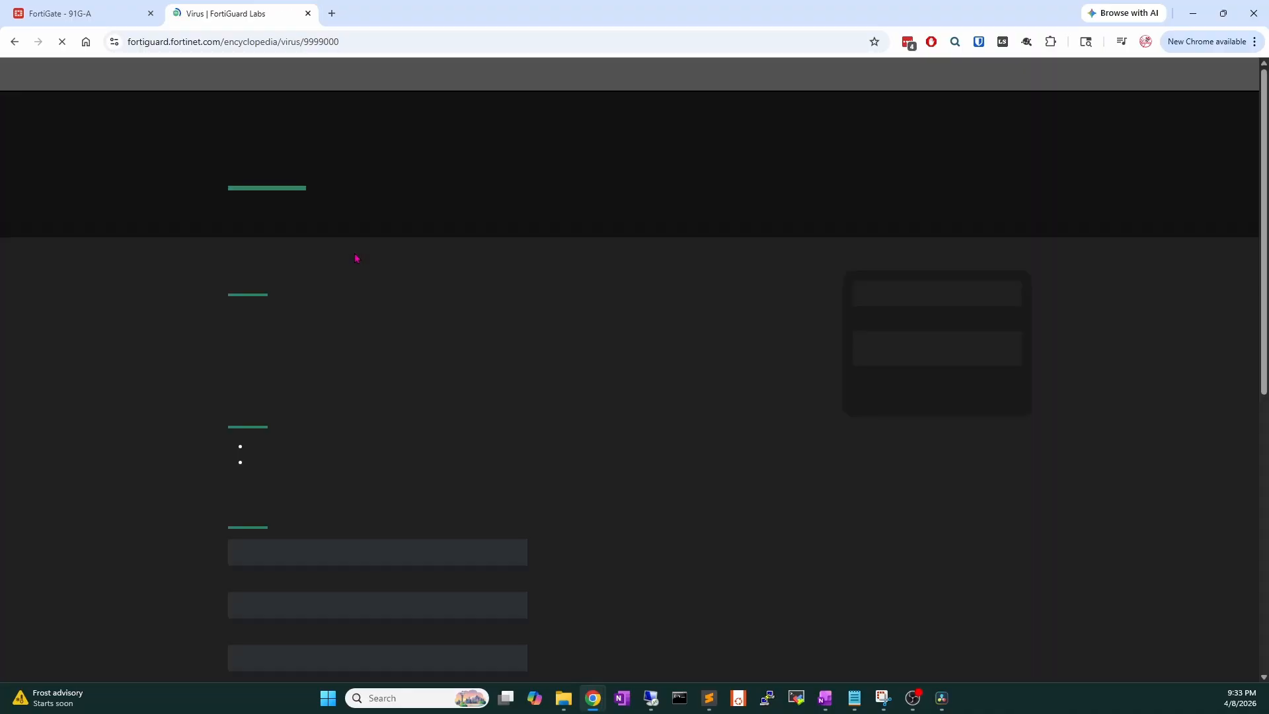
scroll(374, 358, down, 5)
scroll(373, 358, up, 3)
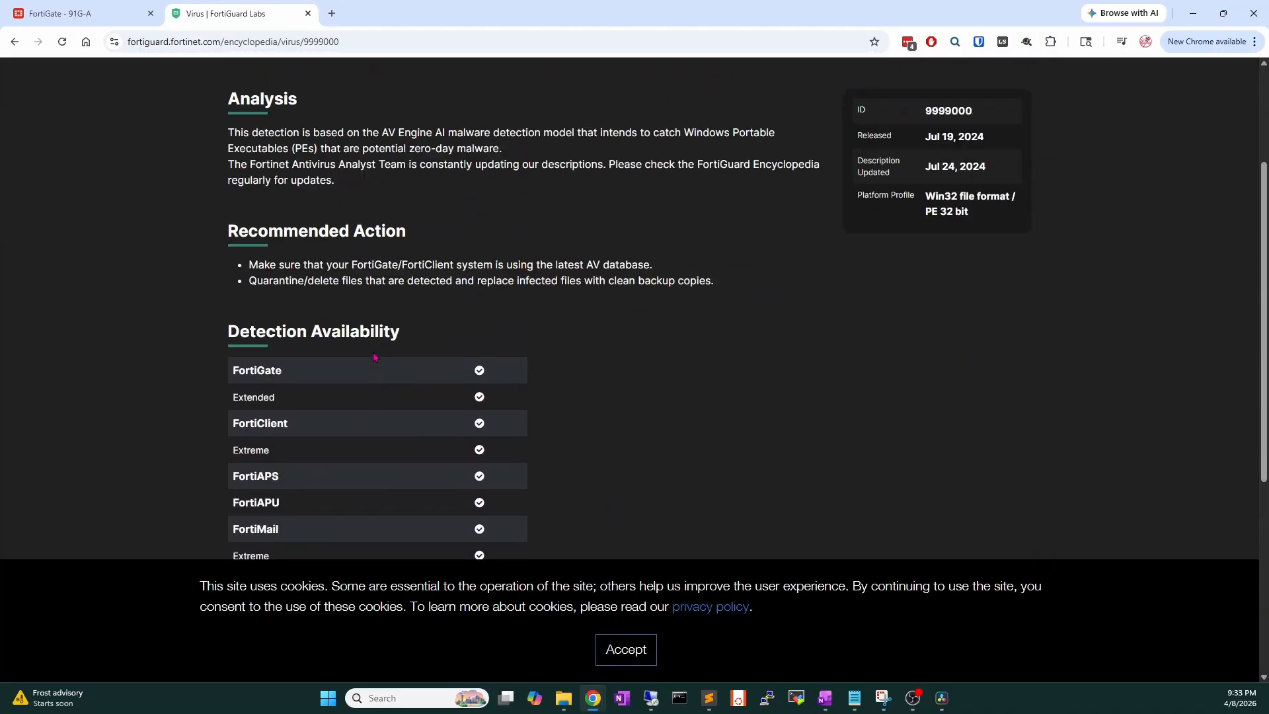
scroll(373, 358, up, 2)
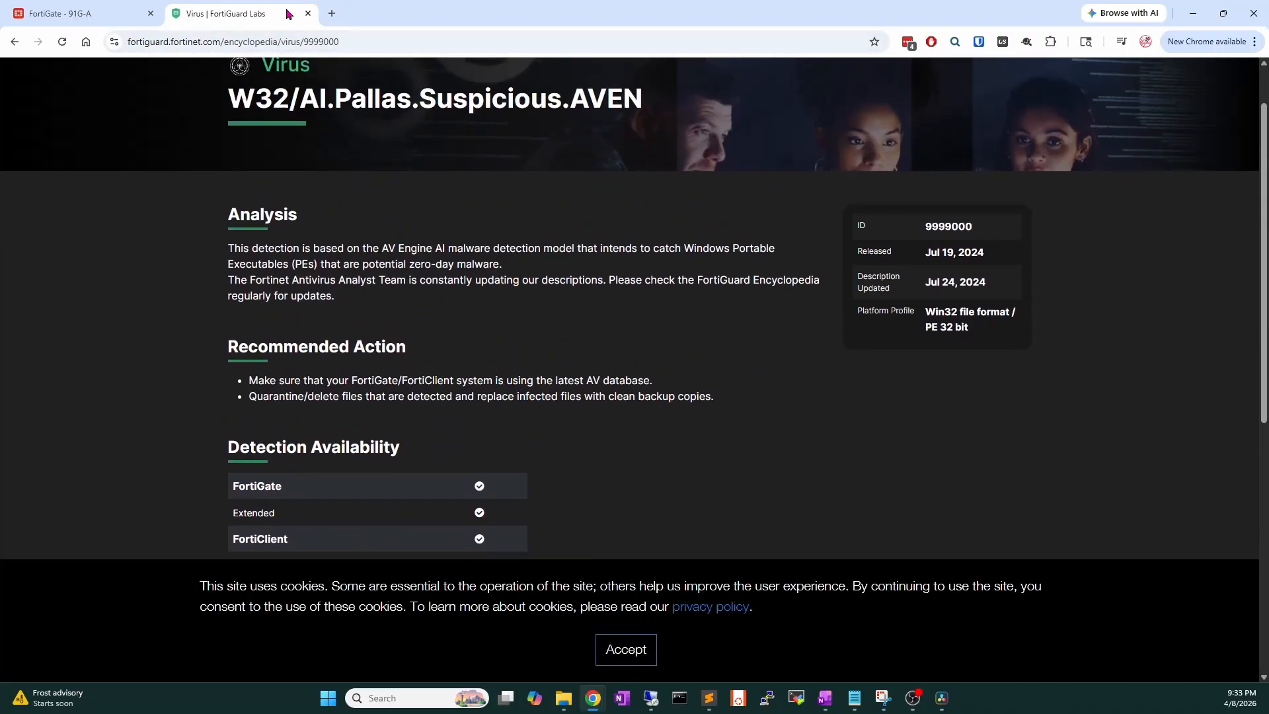
click(308, 13)
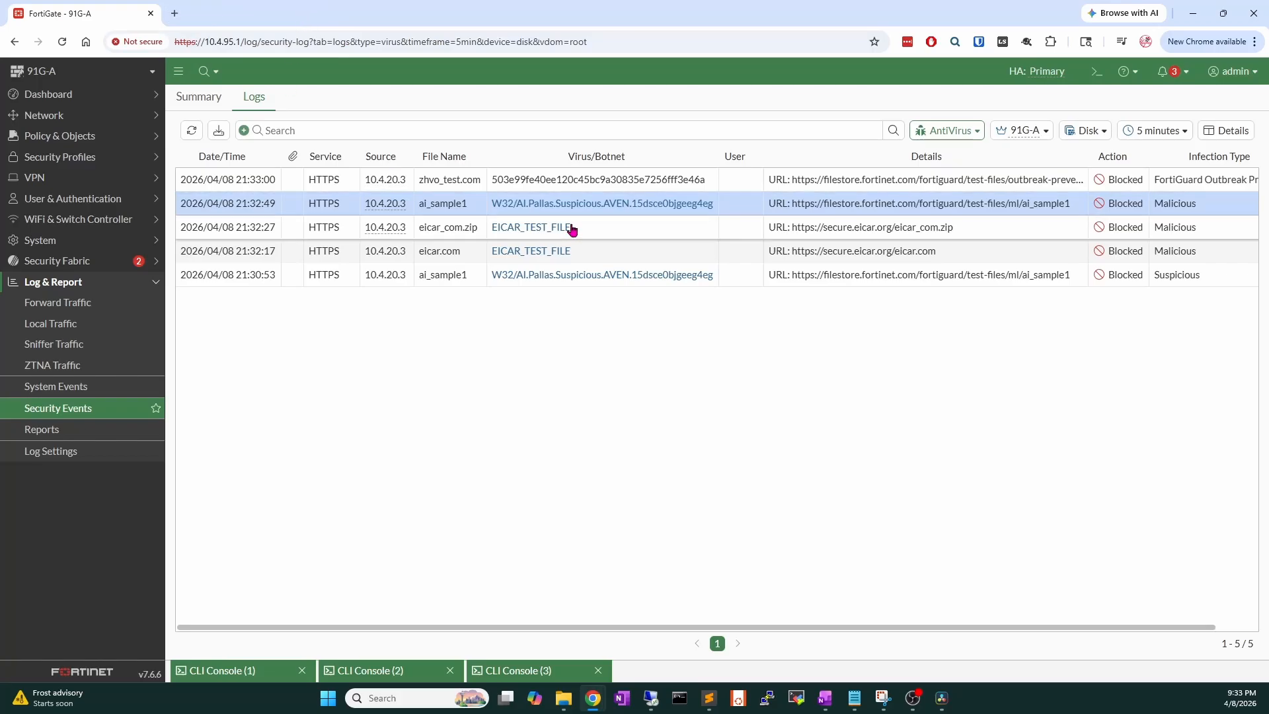
Check the zhvo_test.com entry's FortiGuard Outbreak Prevention infection type, then go to Firewall Policy.
click(547, 187)
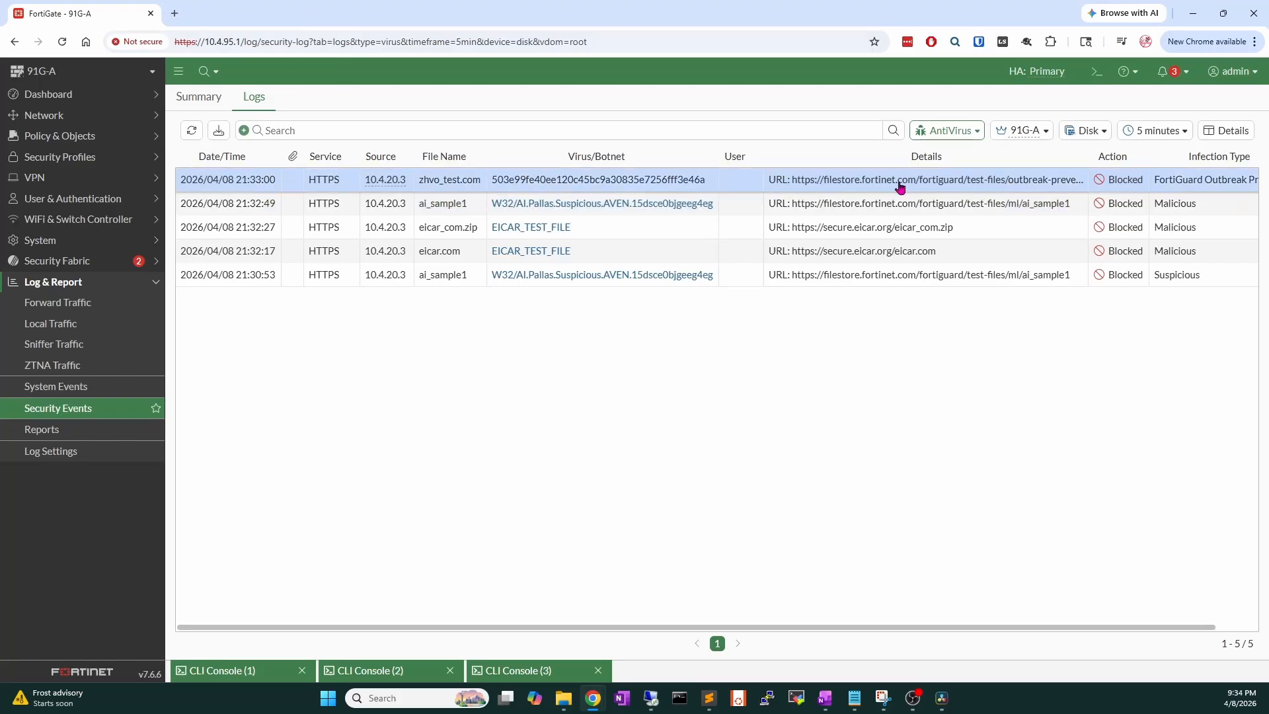
drag(1178, 628, 1240, 630)
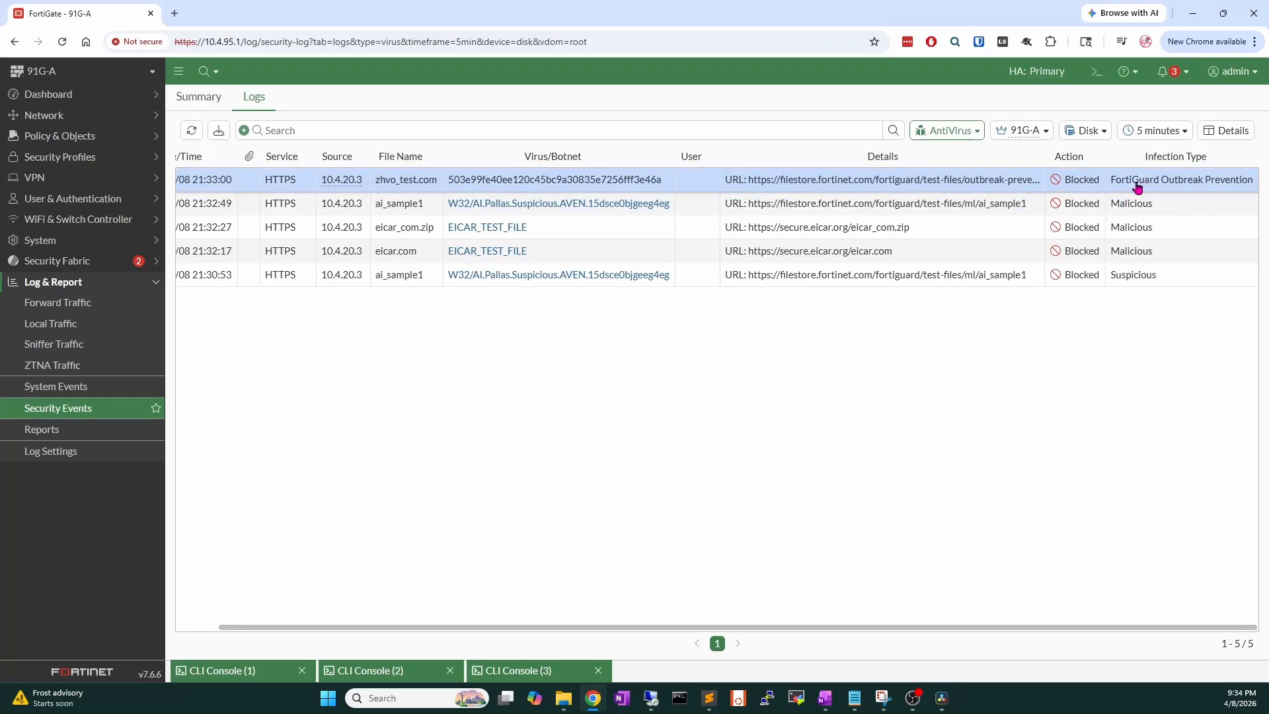
drag(1114, 188, 1235, 189)
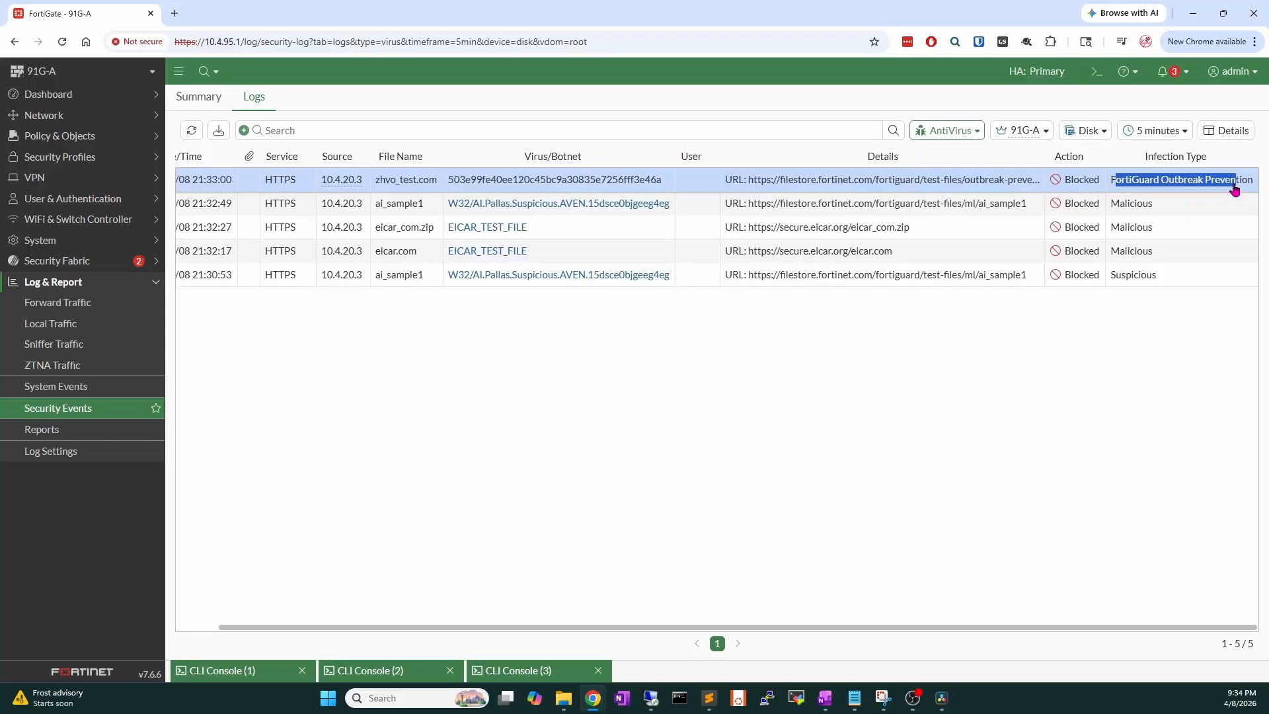
click(1197, 330)
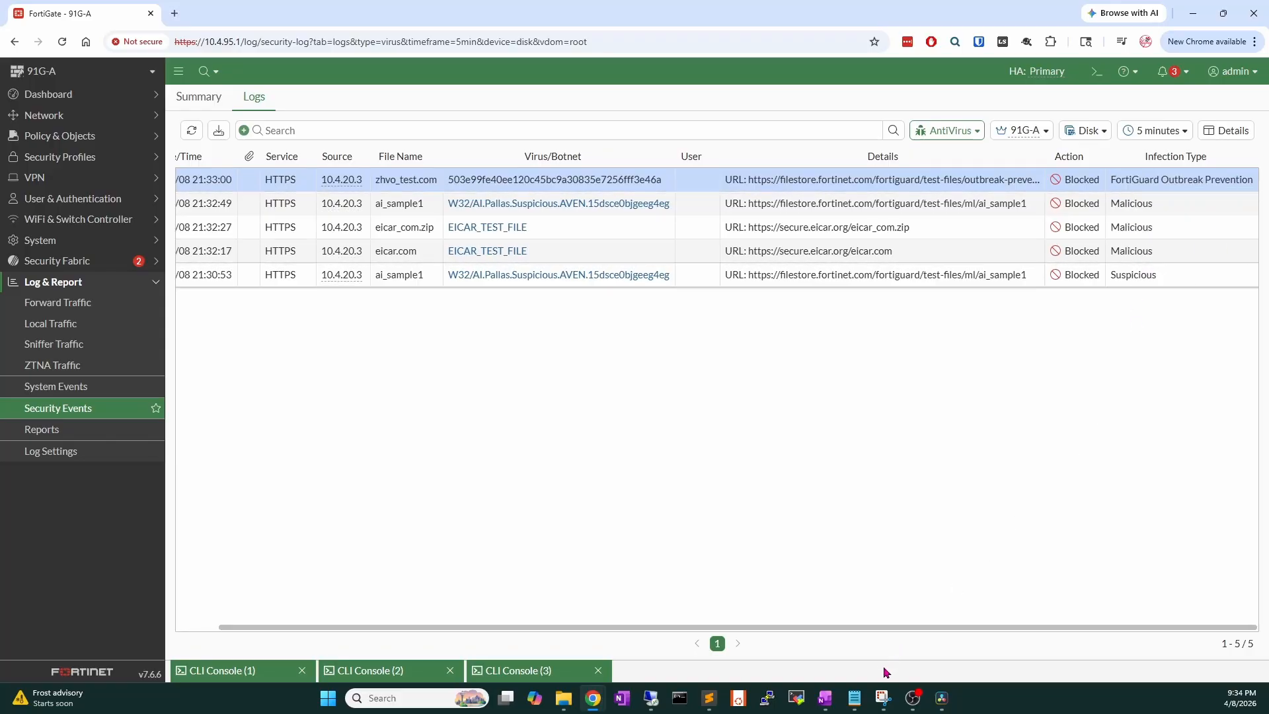
drag(943, 629, 599, 640)
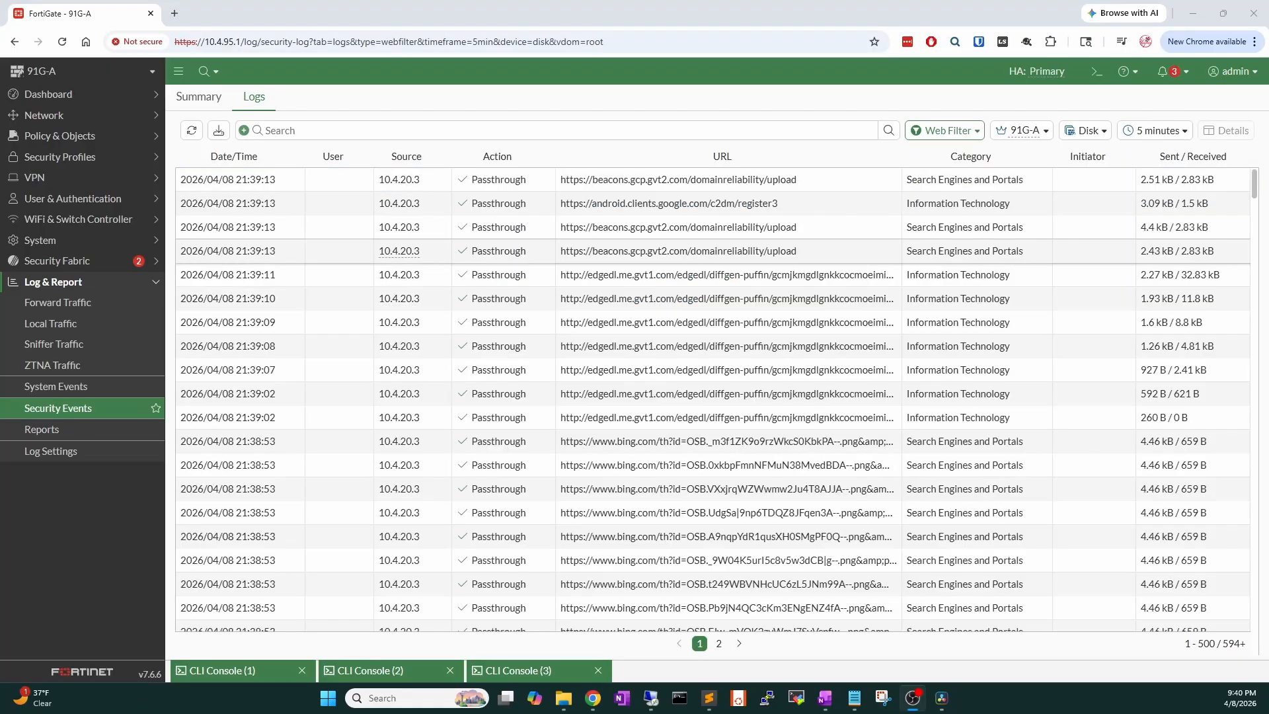
click(98, 137)
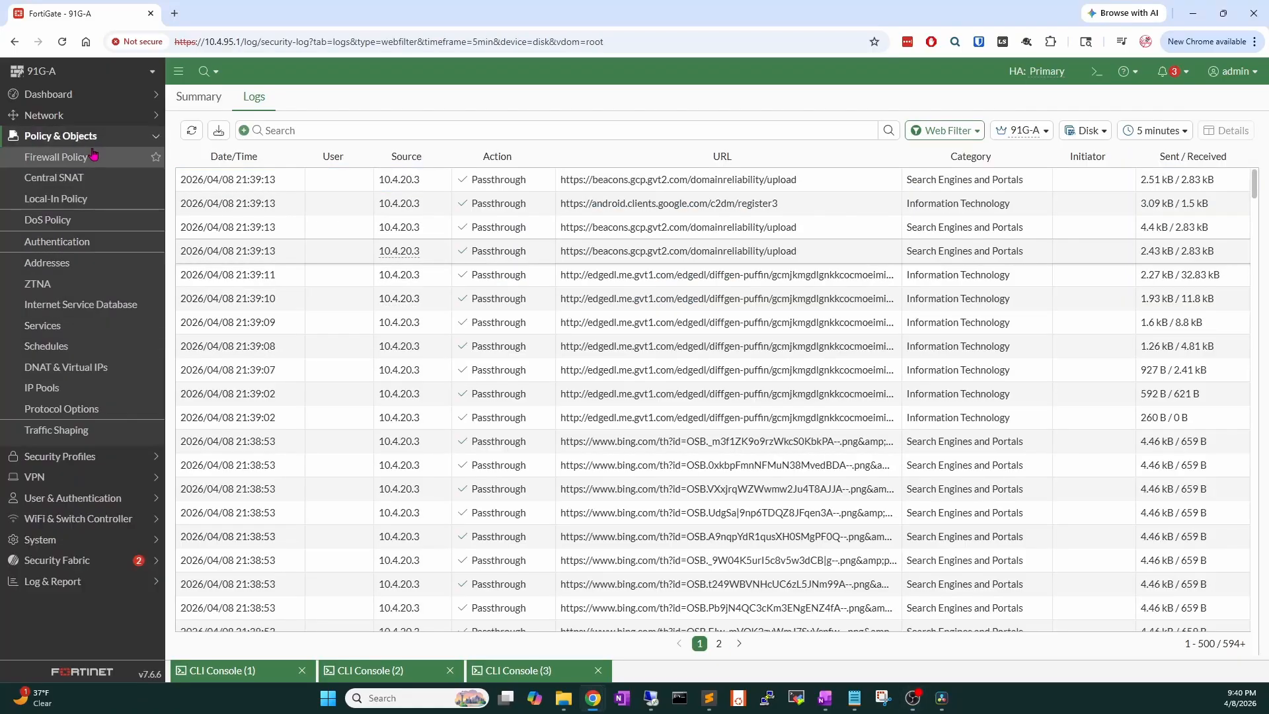
click(99, 152)
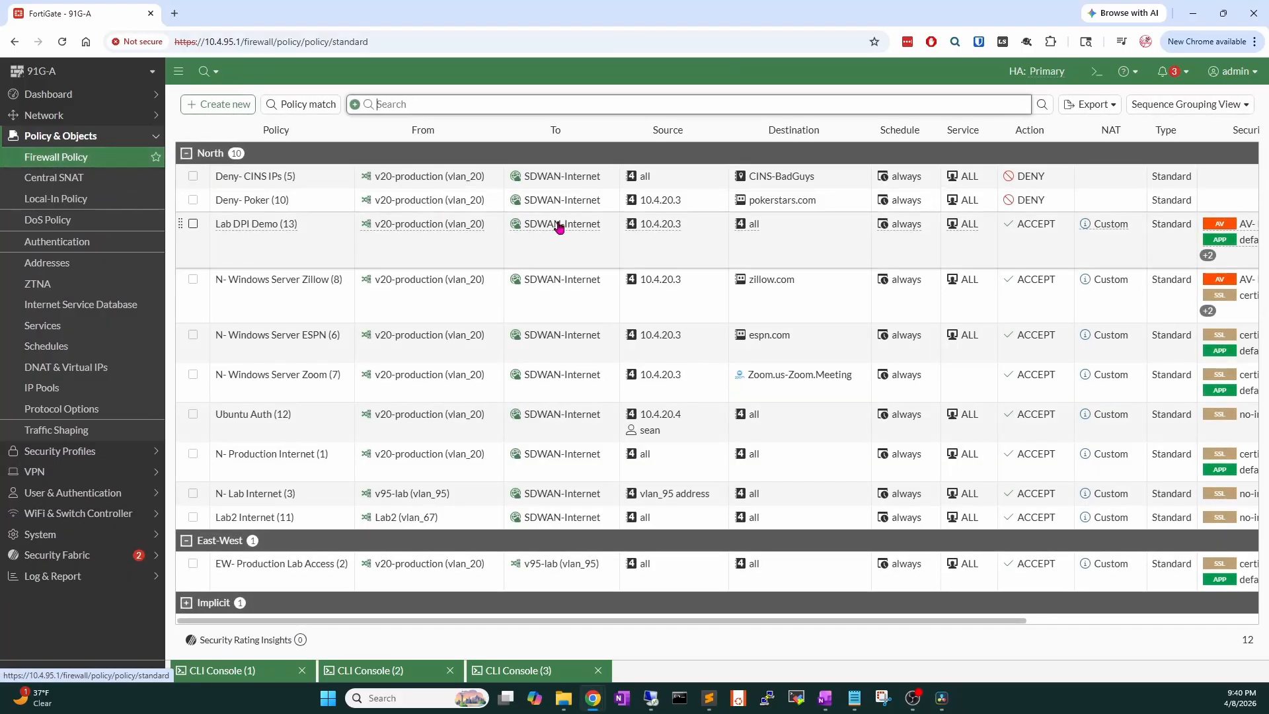
Save the Web-Proxy web filter profile with Safe Search enforced, search keywords logged, and YouTube restriction off.
mouse_move(1212, 256)
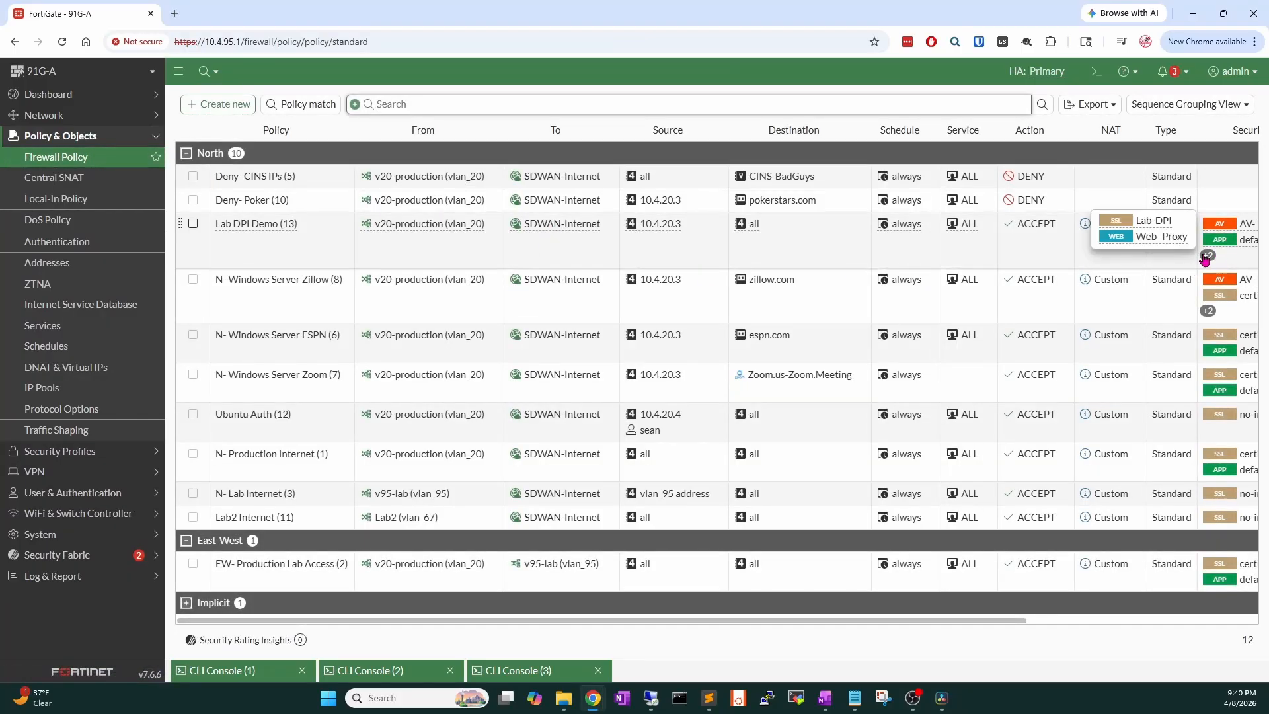
mouse_move(1177, 238)
click(936, 215)
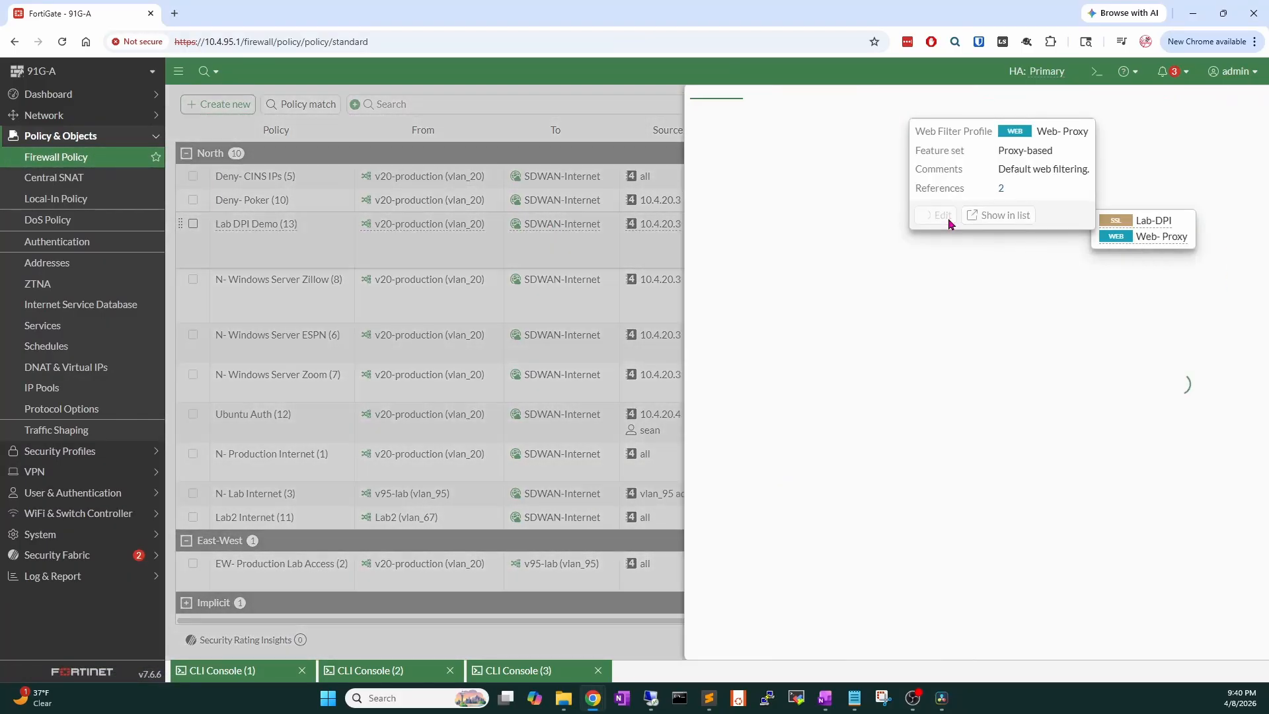
scroll(659, 402, down, 8)
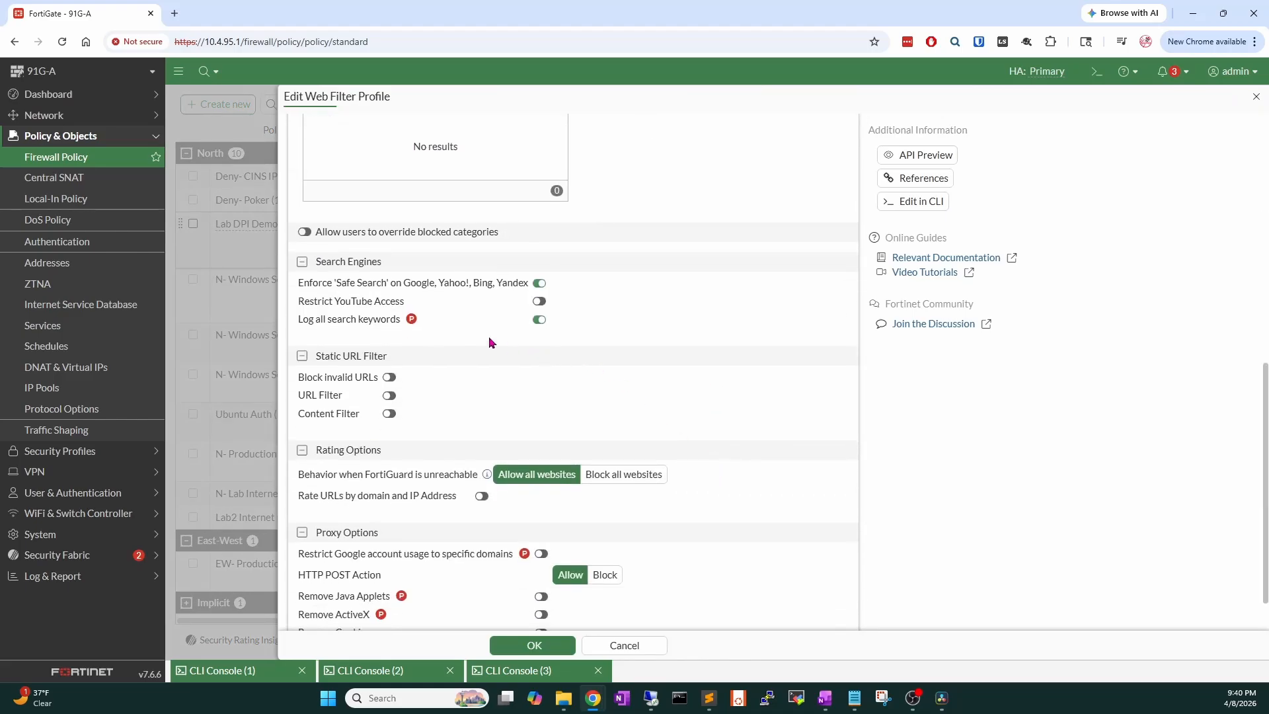
scroll(506, 313, up, 1)
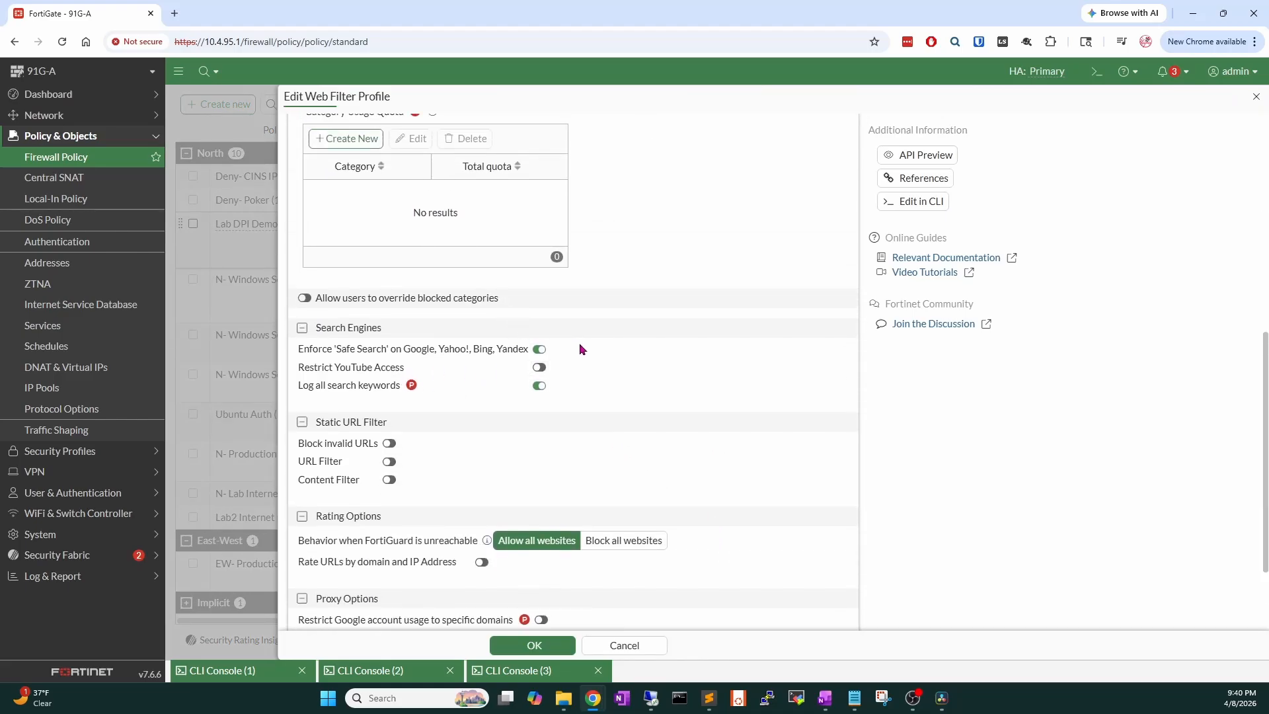
click(543, 368)
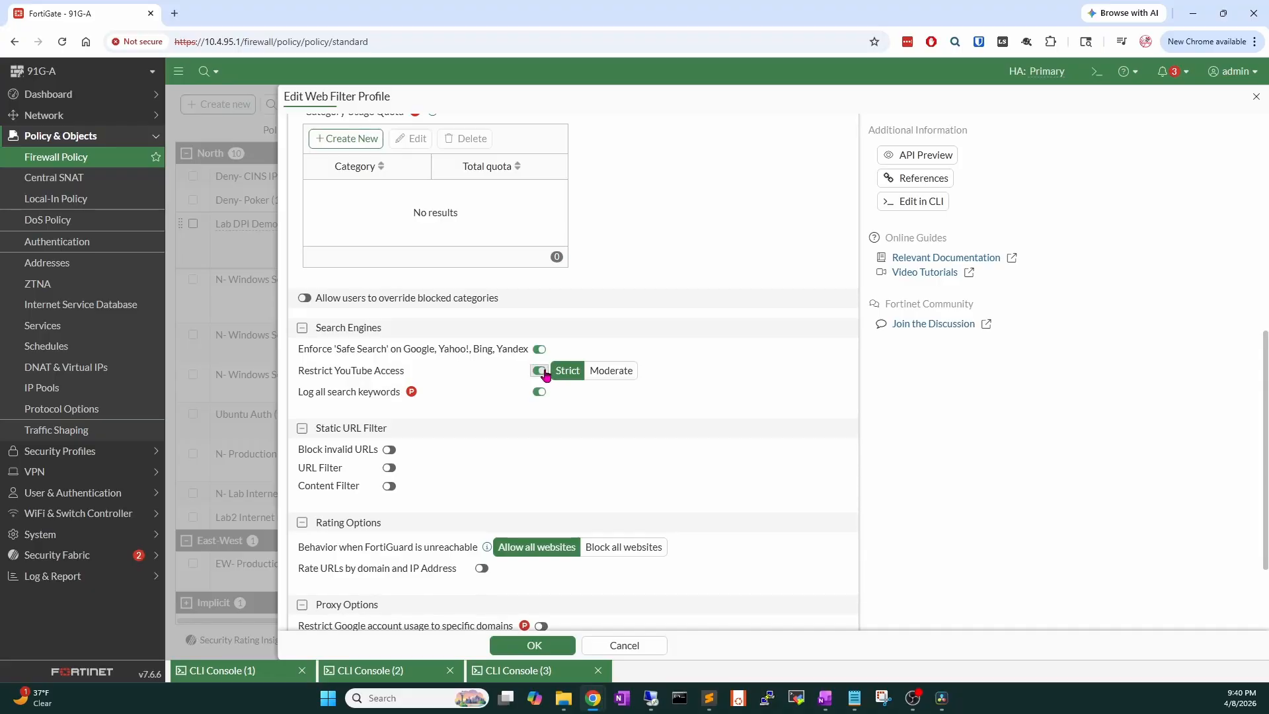
click(544, 368)
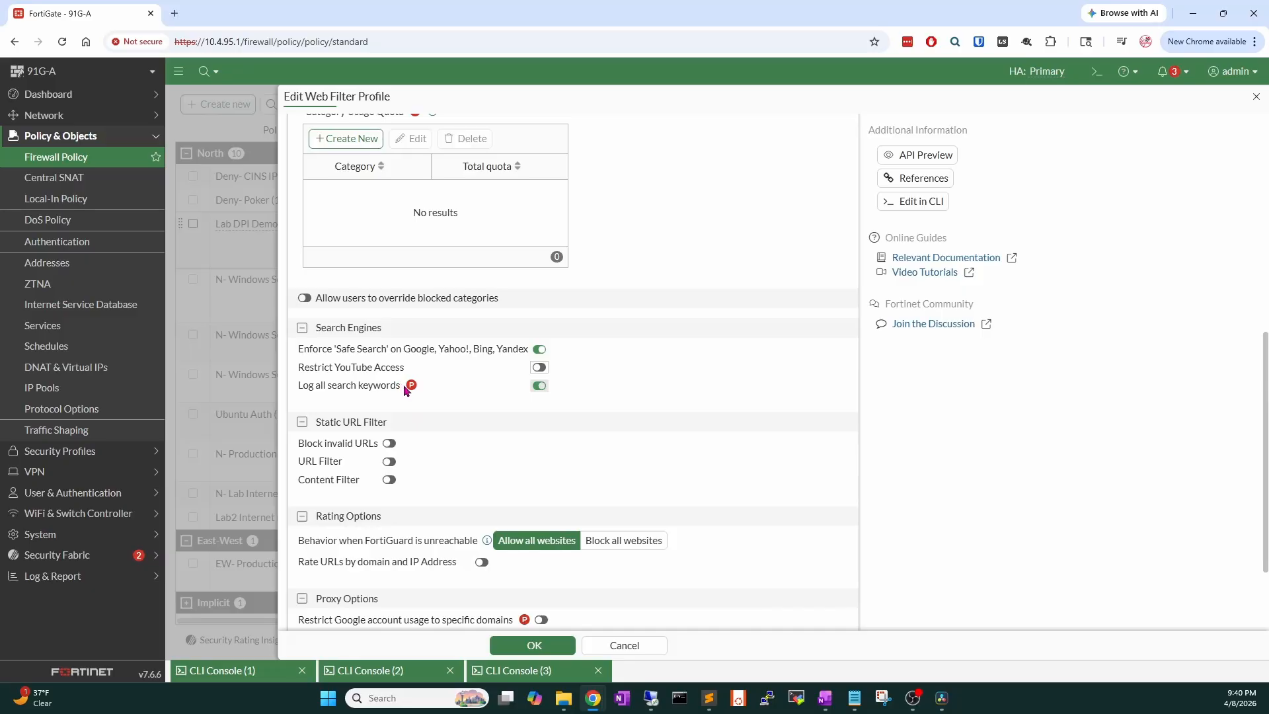
scroll(406, 389, up, 1)
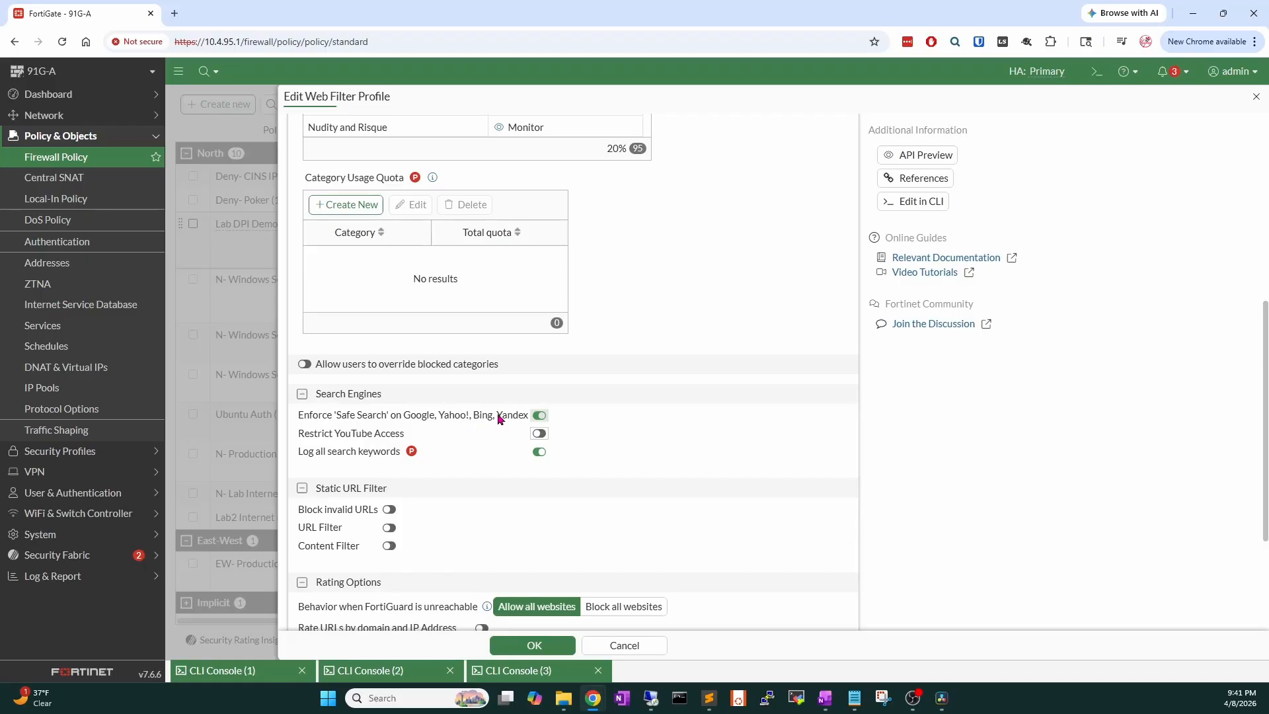
click(555, 646)
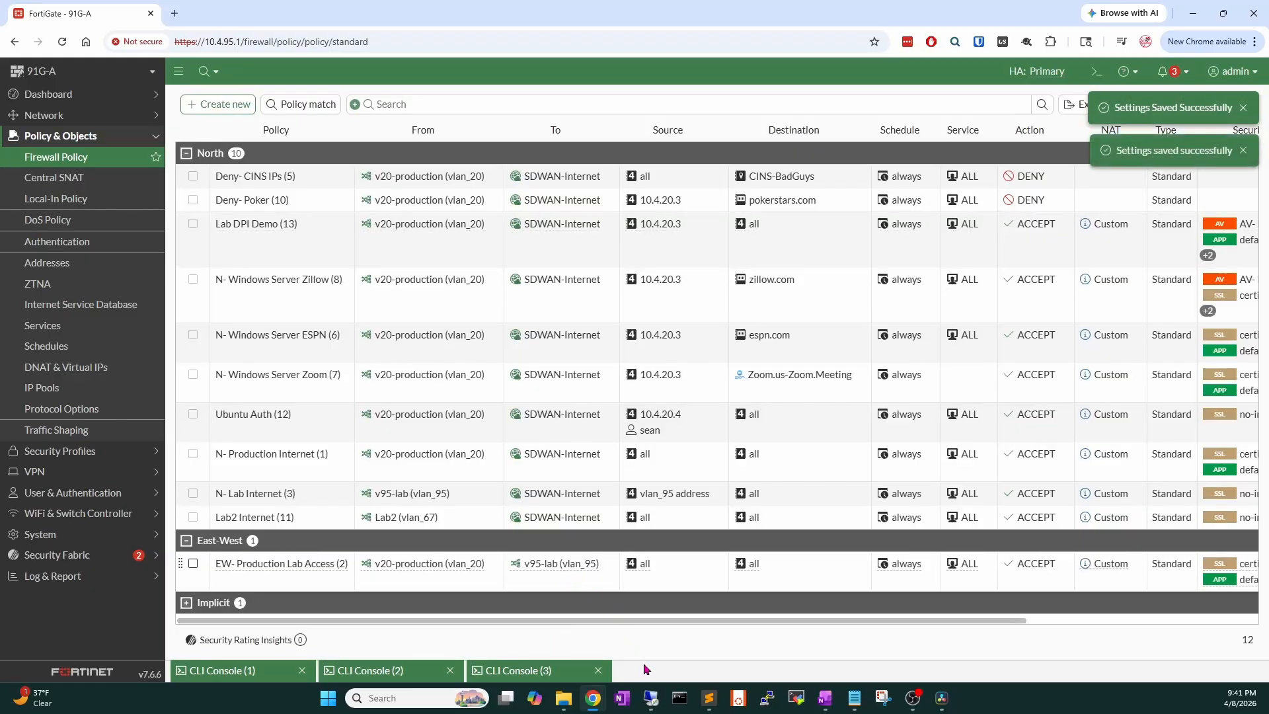
Google 'fortinet123' on the remote client, then minimize the remote desktop.
click(651, 698)
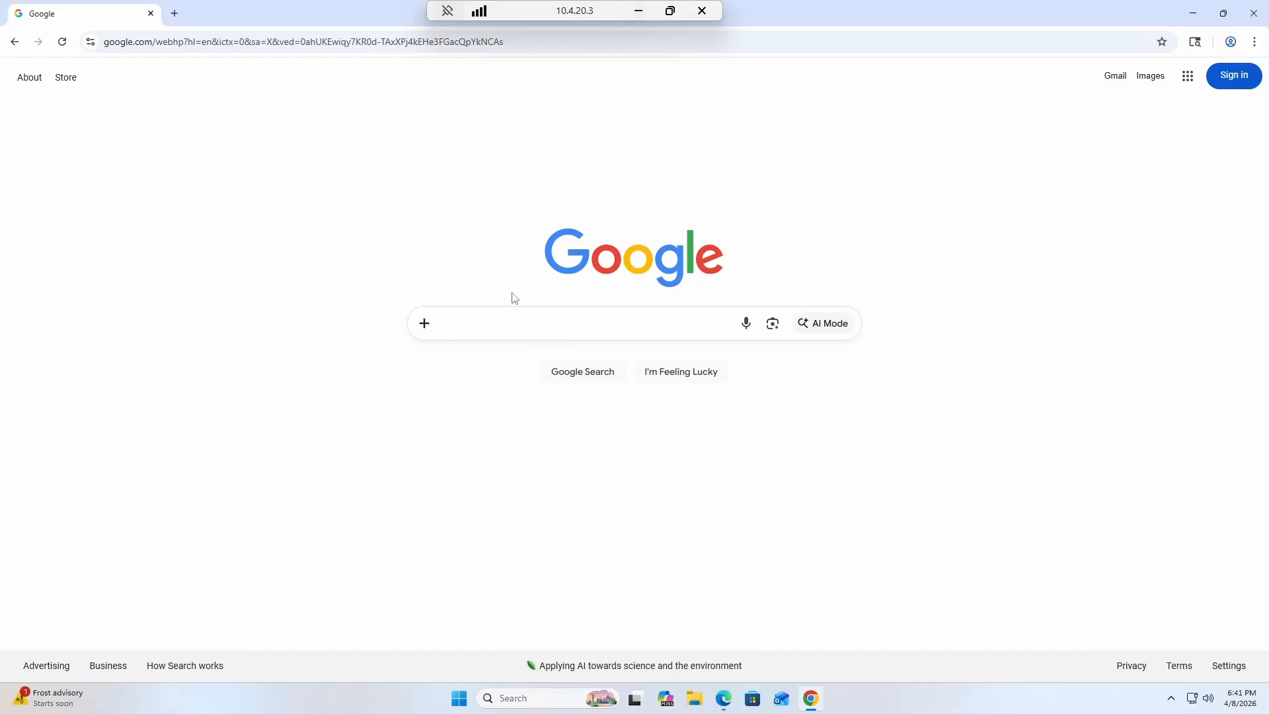
click(516, 323)
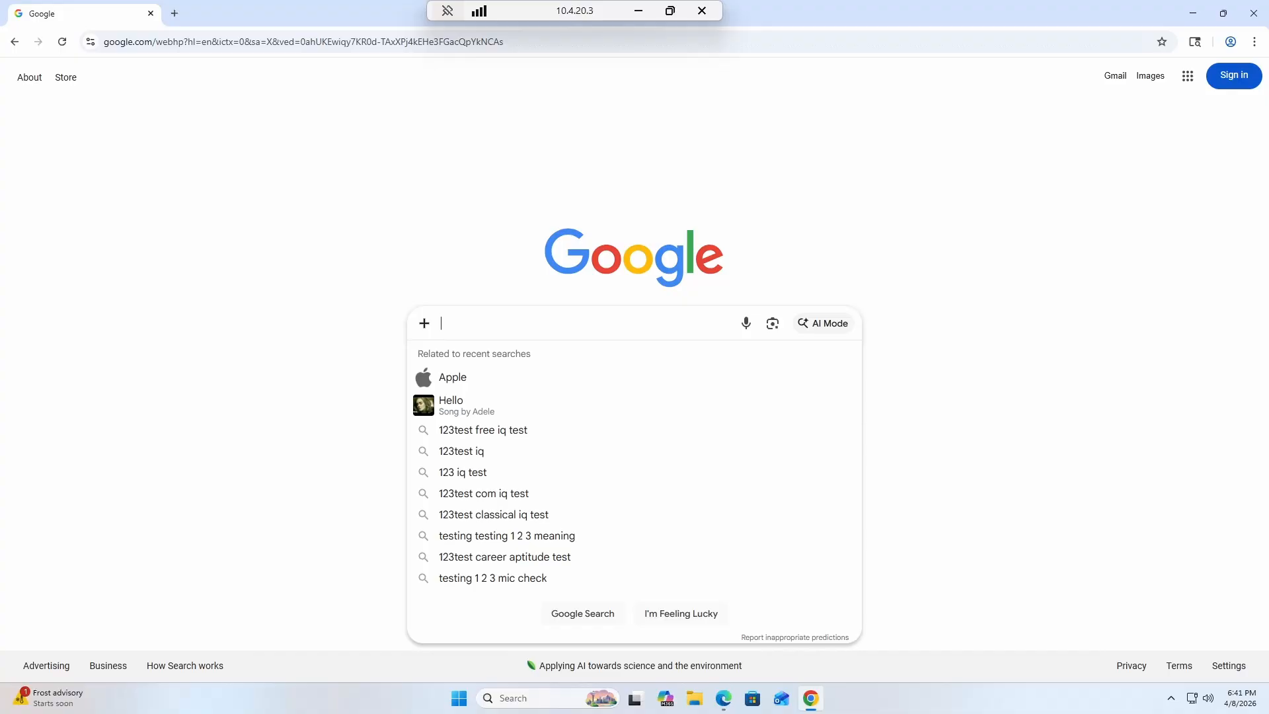
text(fo)
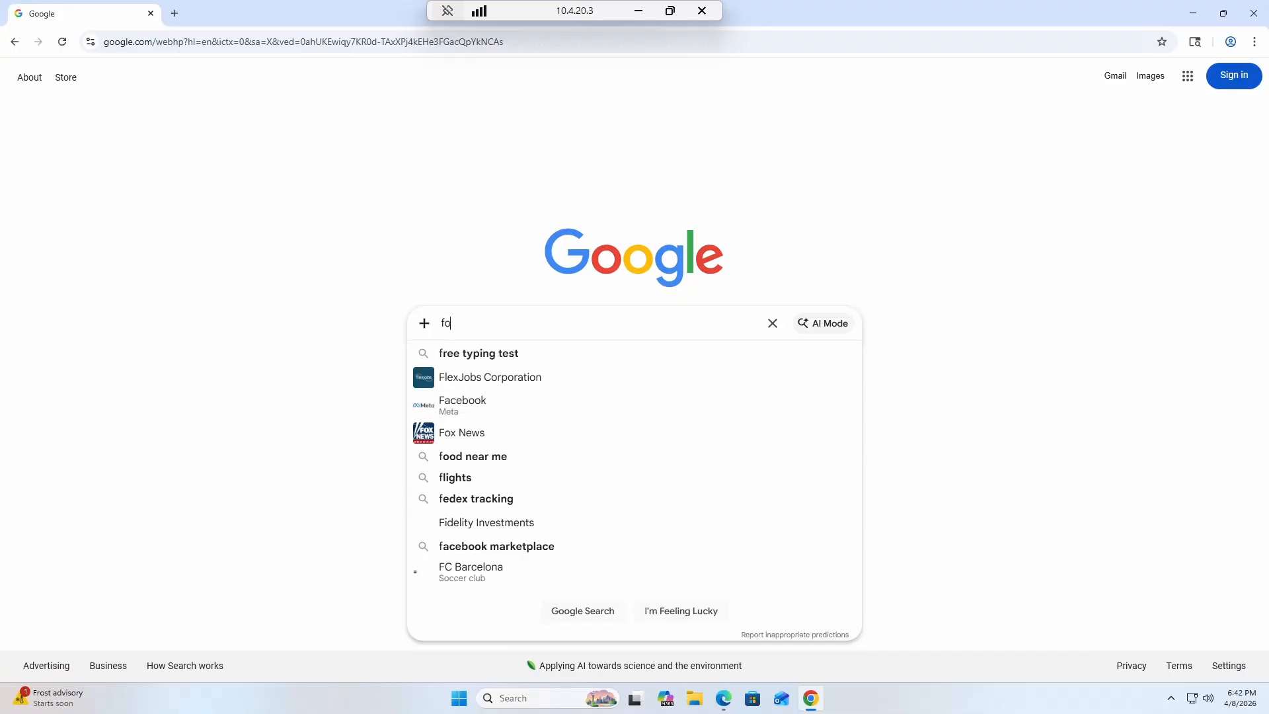
text(rtinet123)
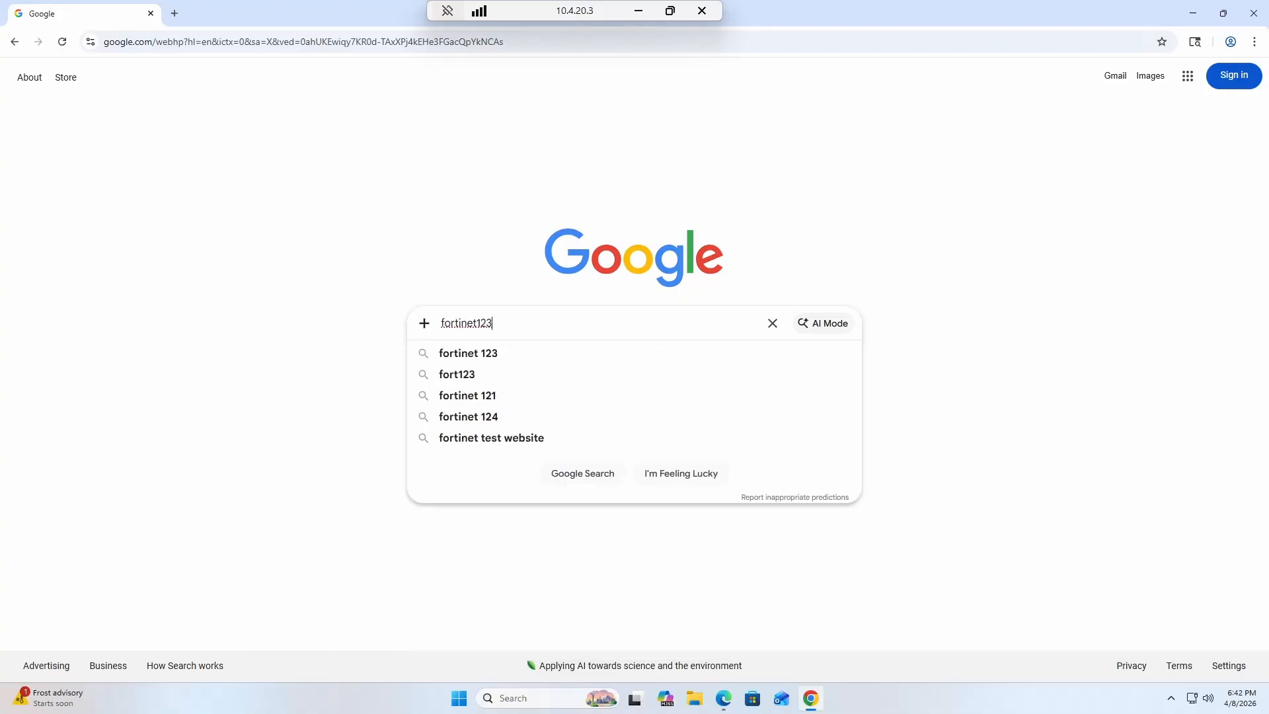
key(Return)
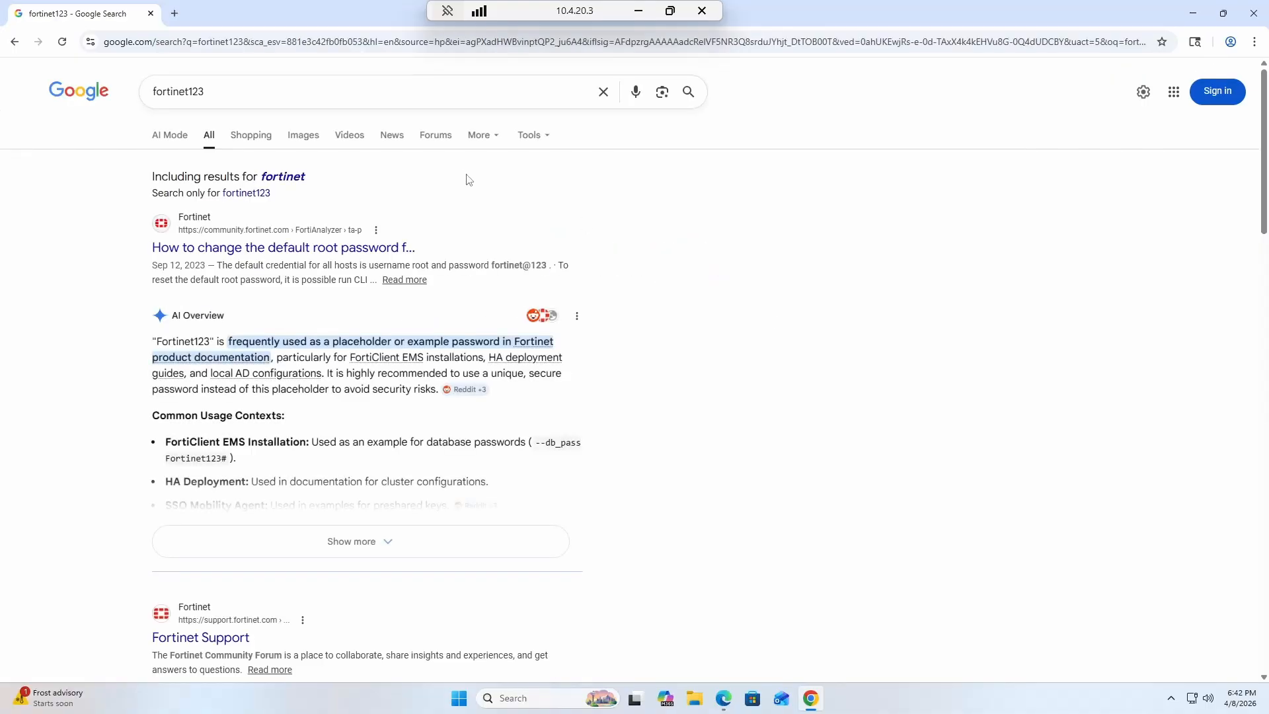
click(640, 12)
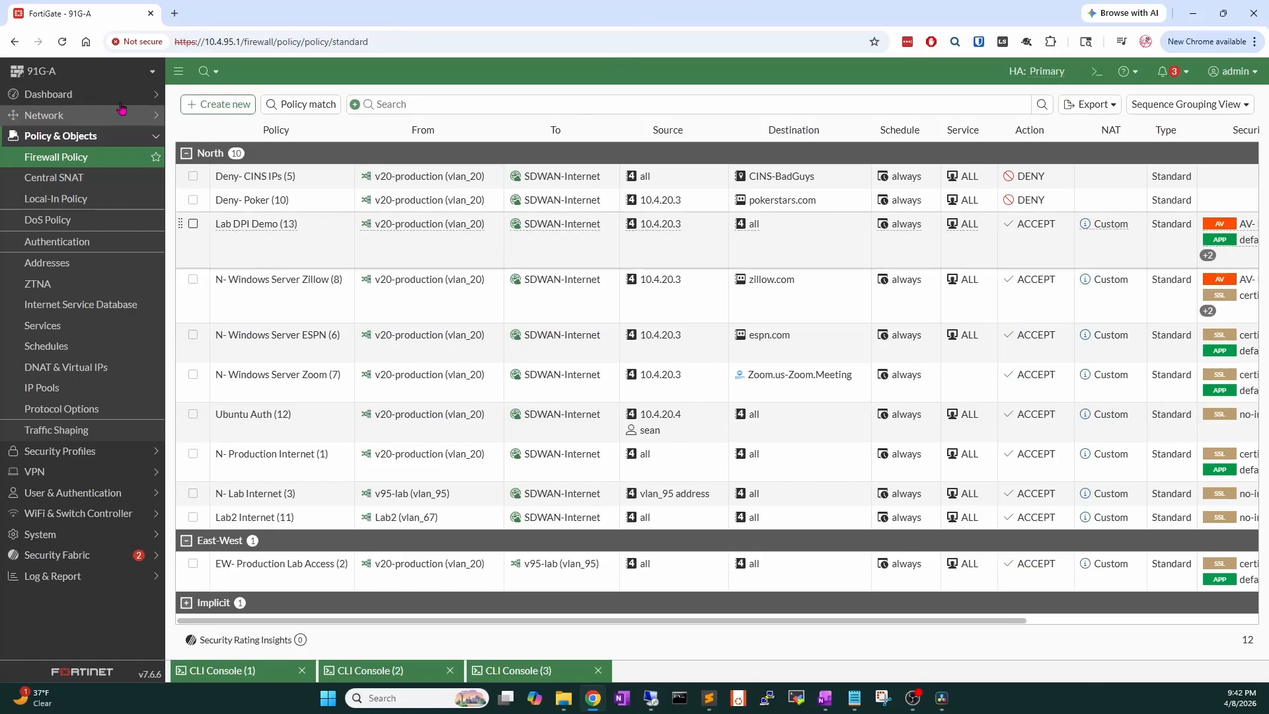
Open the Web Filter security event logs and remove the date/time range filter.
click(53, 576)
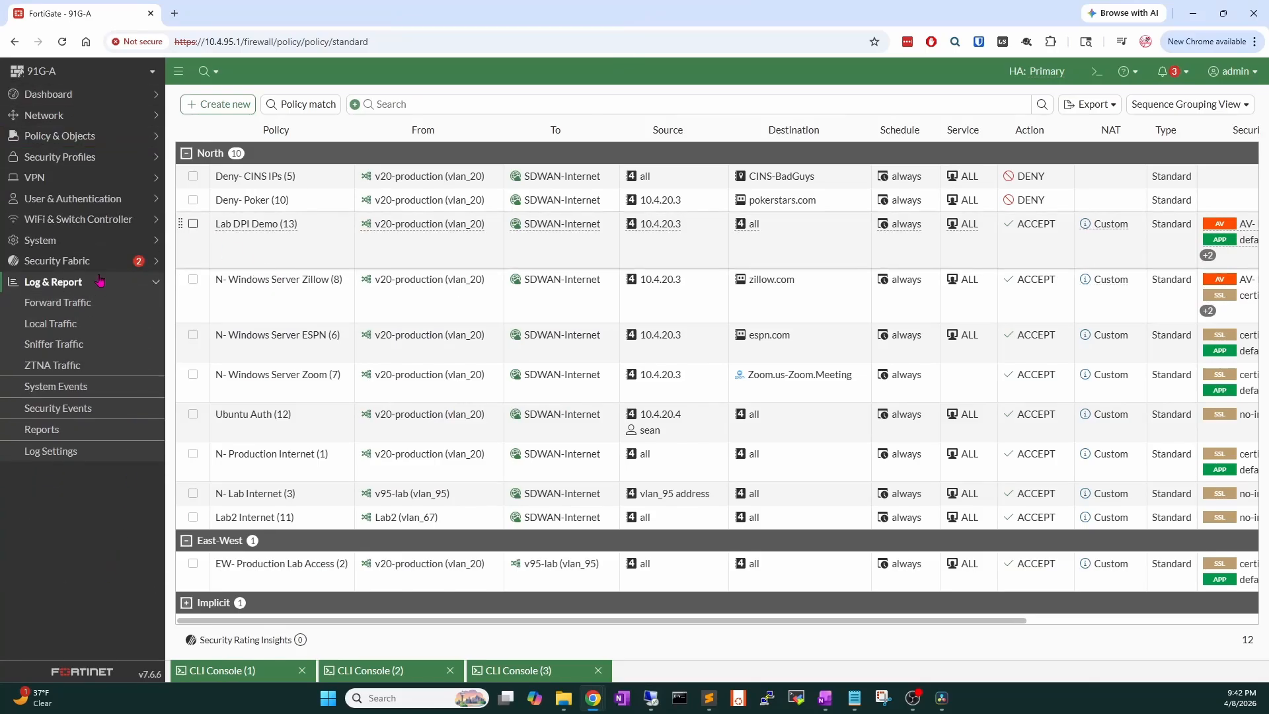
click(98, 408)
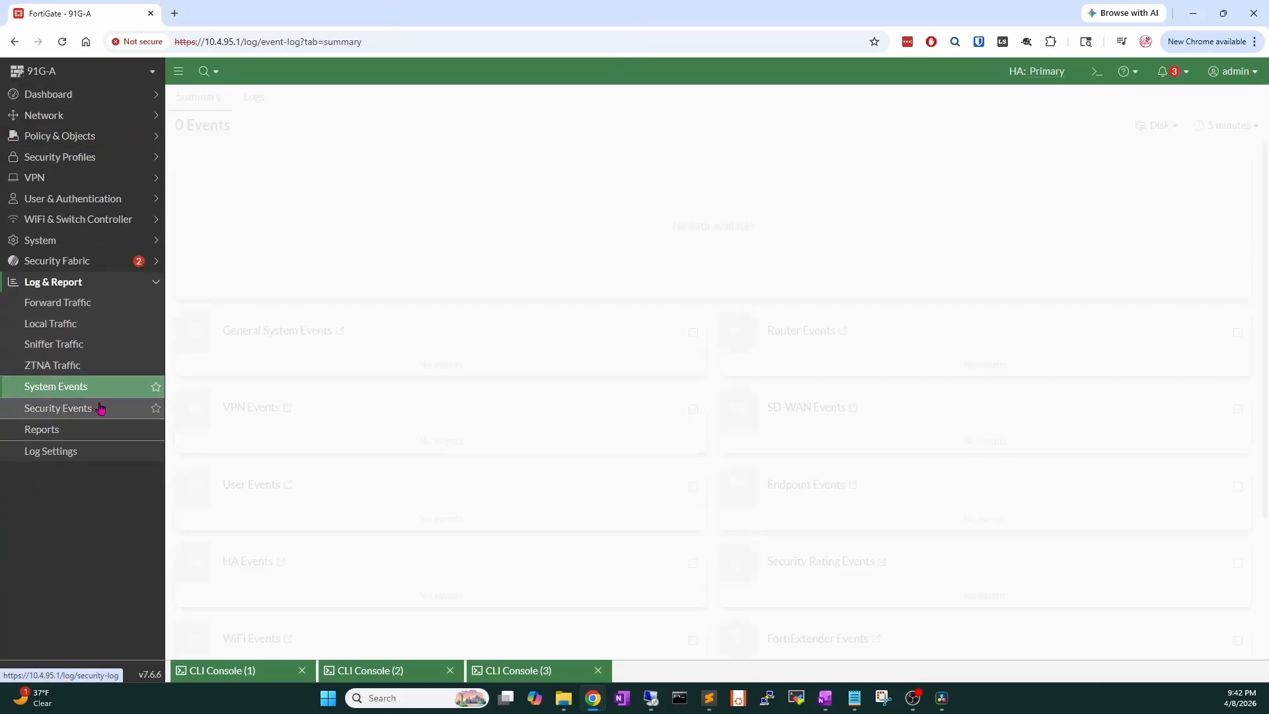
click(234, 171)
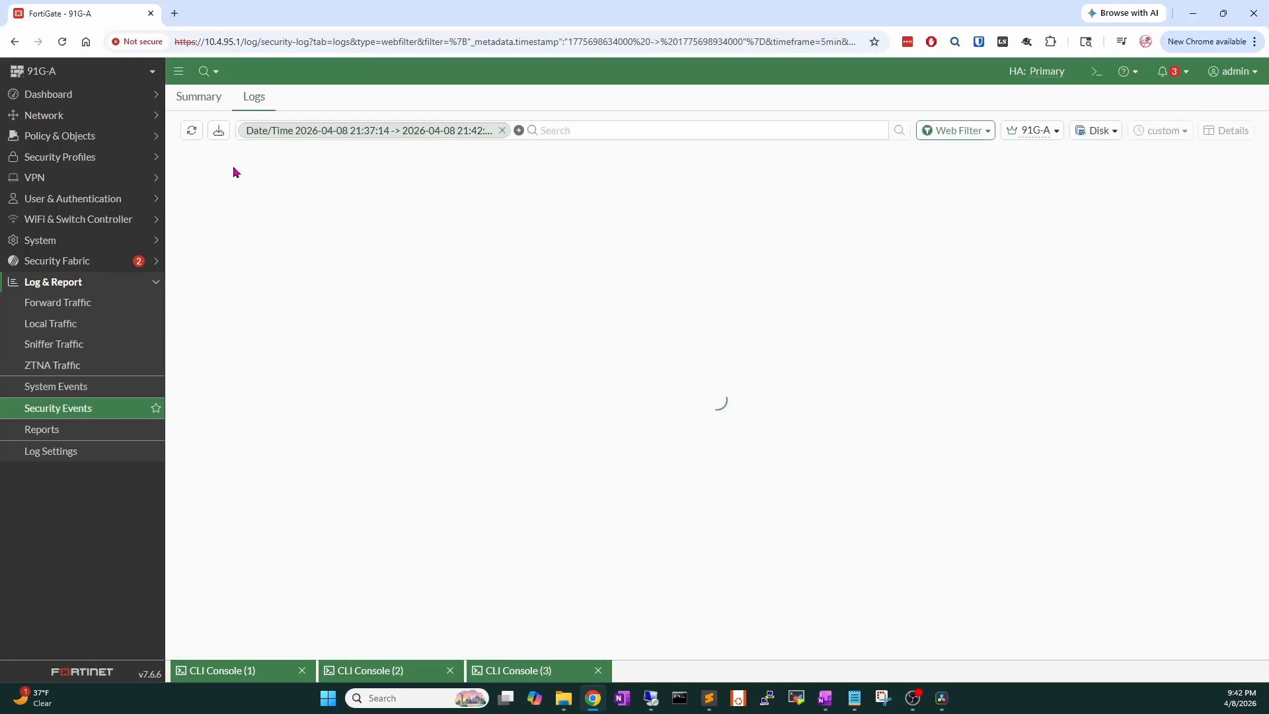
click(502, 130)
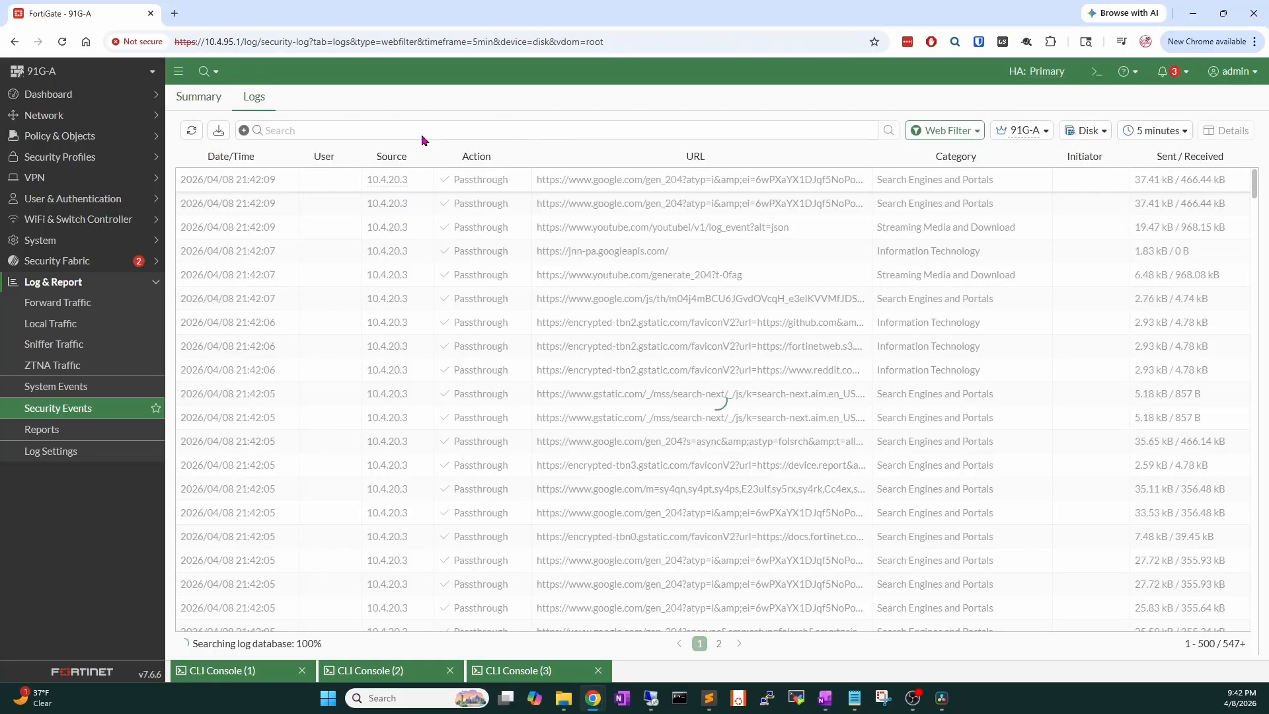
Filter the Web Filter logs by Key Word fortinet123.
click(244, 132)
scroll(307, 390, down, 15)
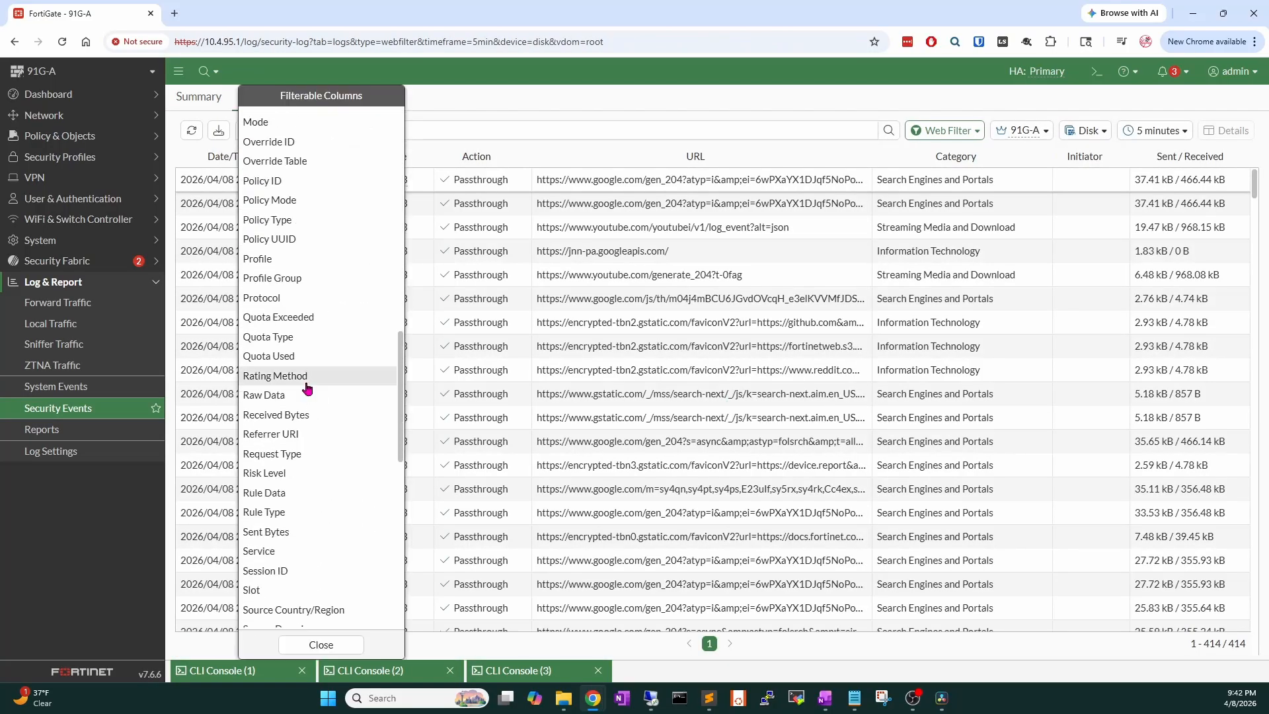
scroll(307, 390, down, 4)
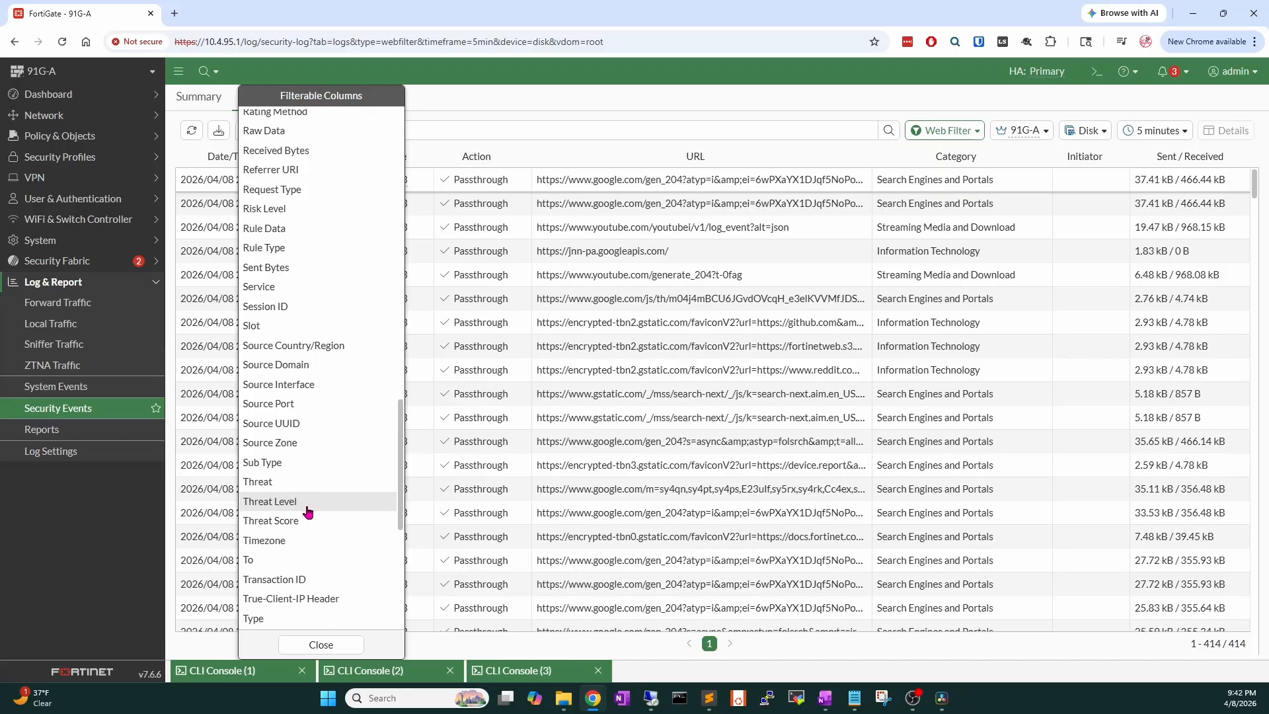
scroll(300, 507, up, 7)
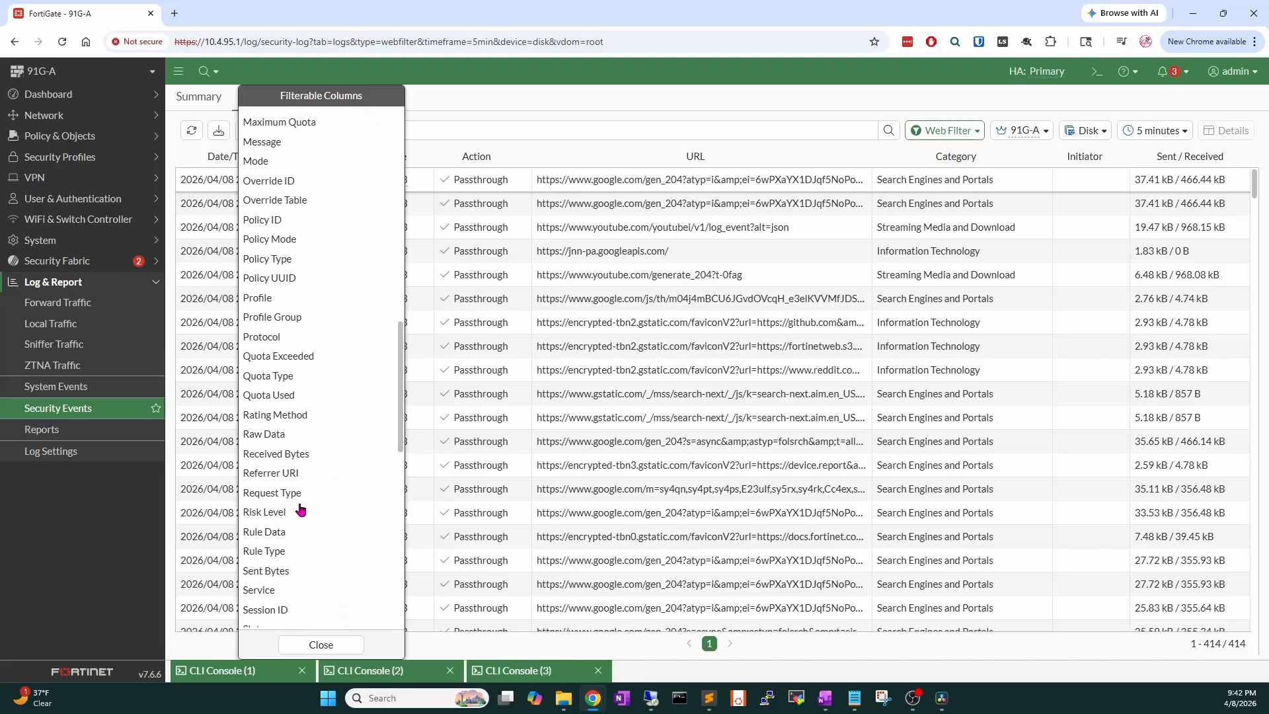
scroll(300, 509, up, 2)
click(316, 255)
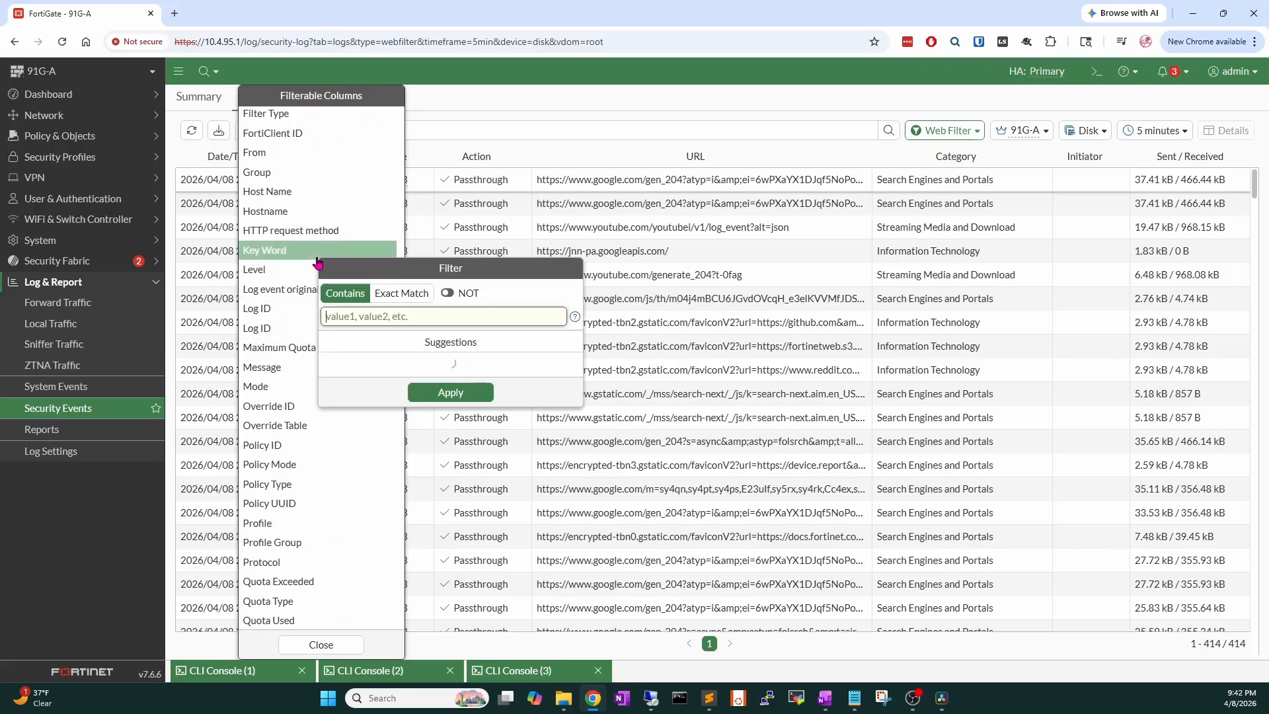
click(390, 383)
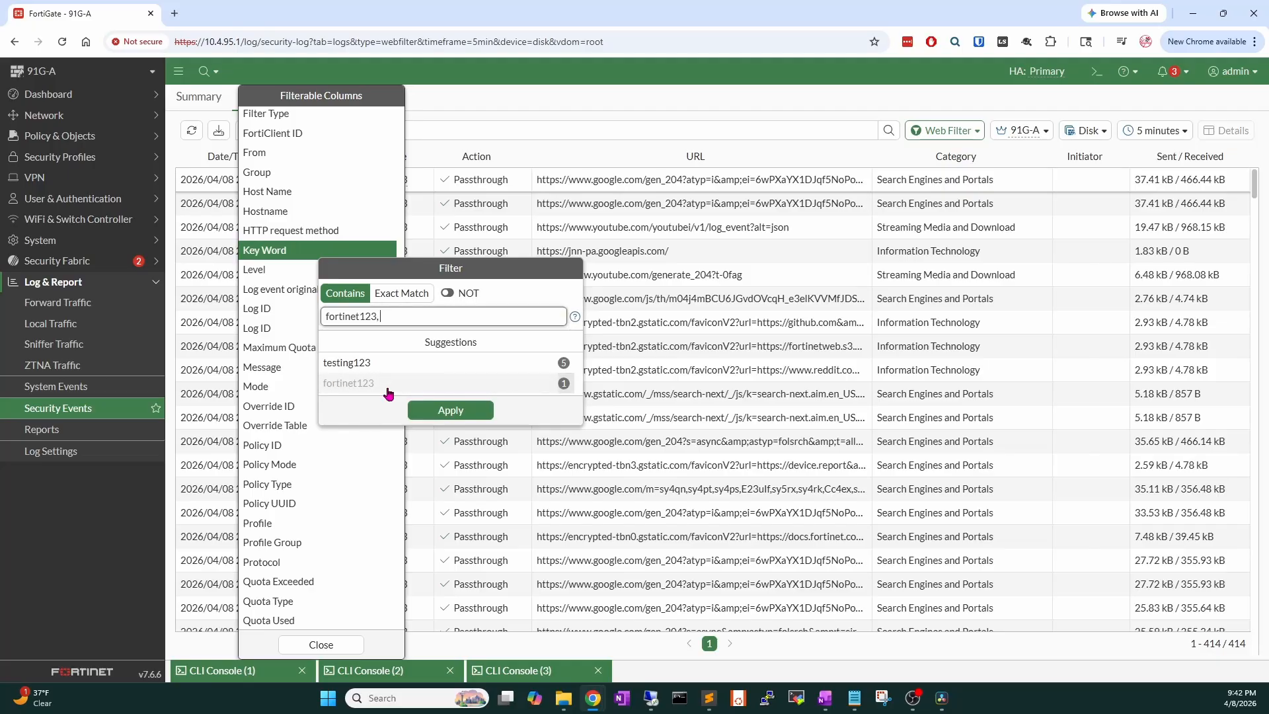
click(442, 415)
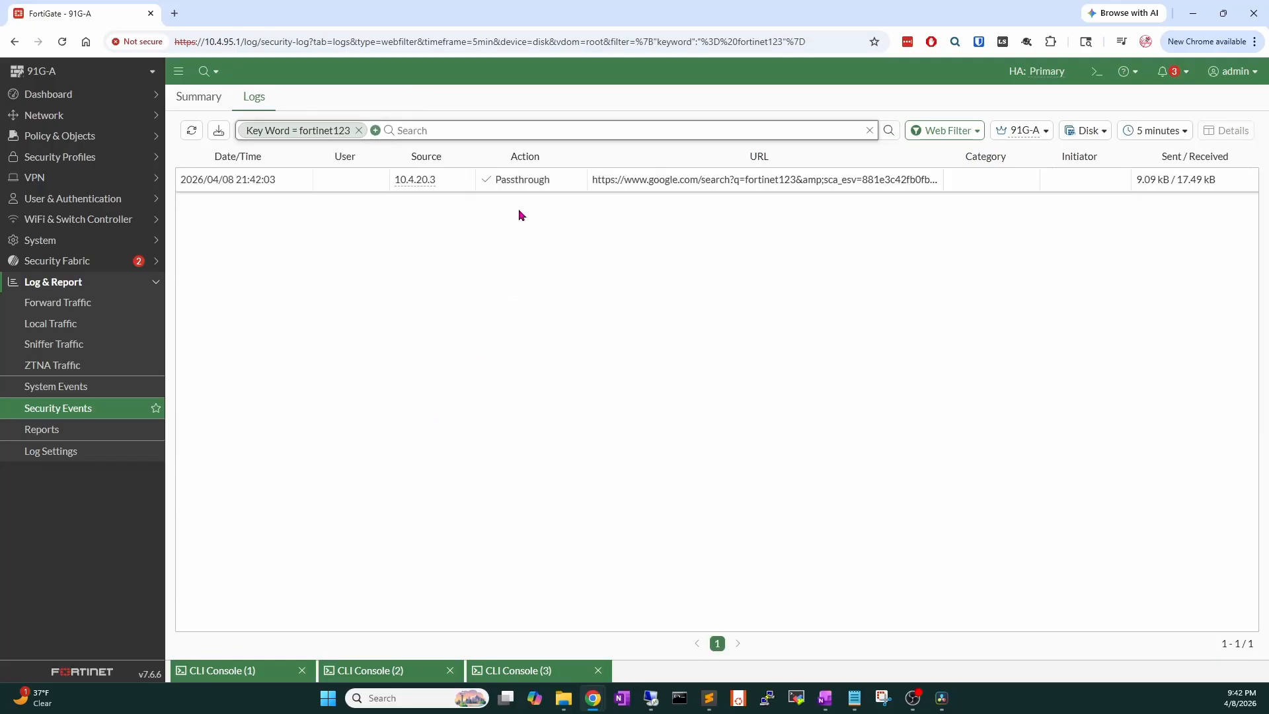
Review the fortinet123 entry's details to confirm it was logged as a search phrase.
double_click(530, 180)
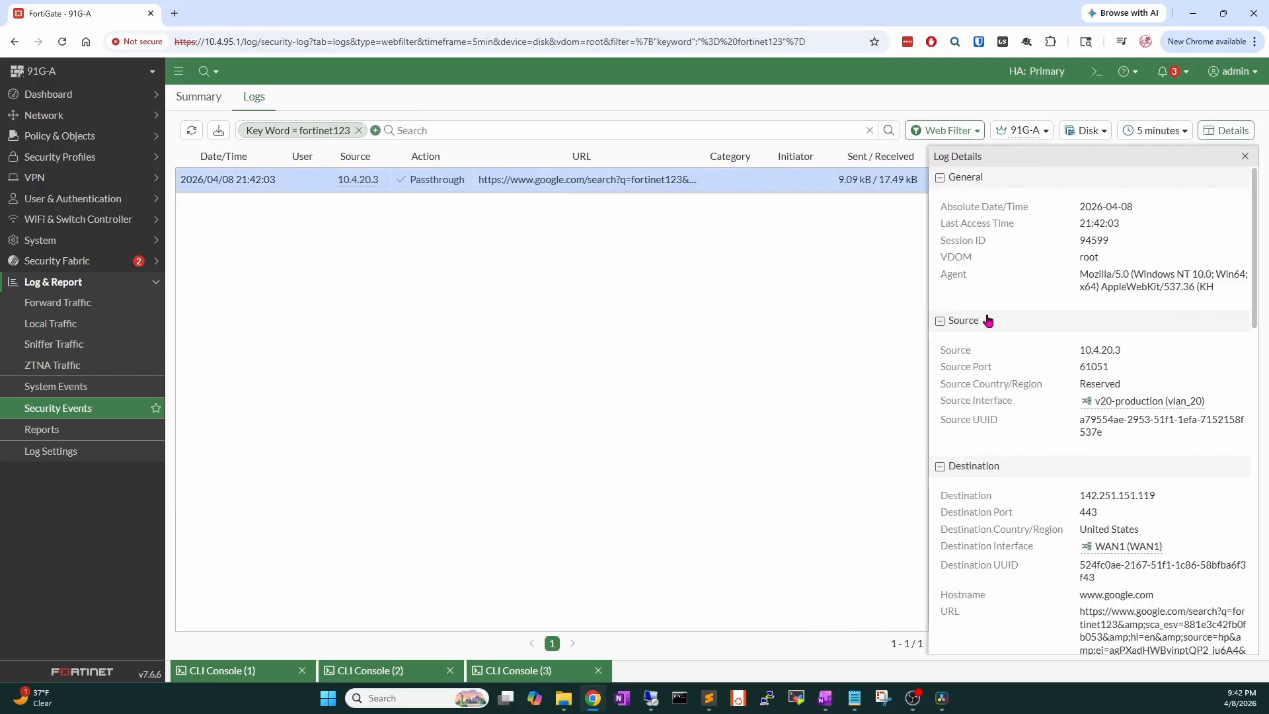
scroll(988, 320, down, 10)
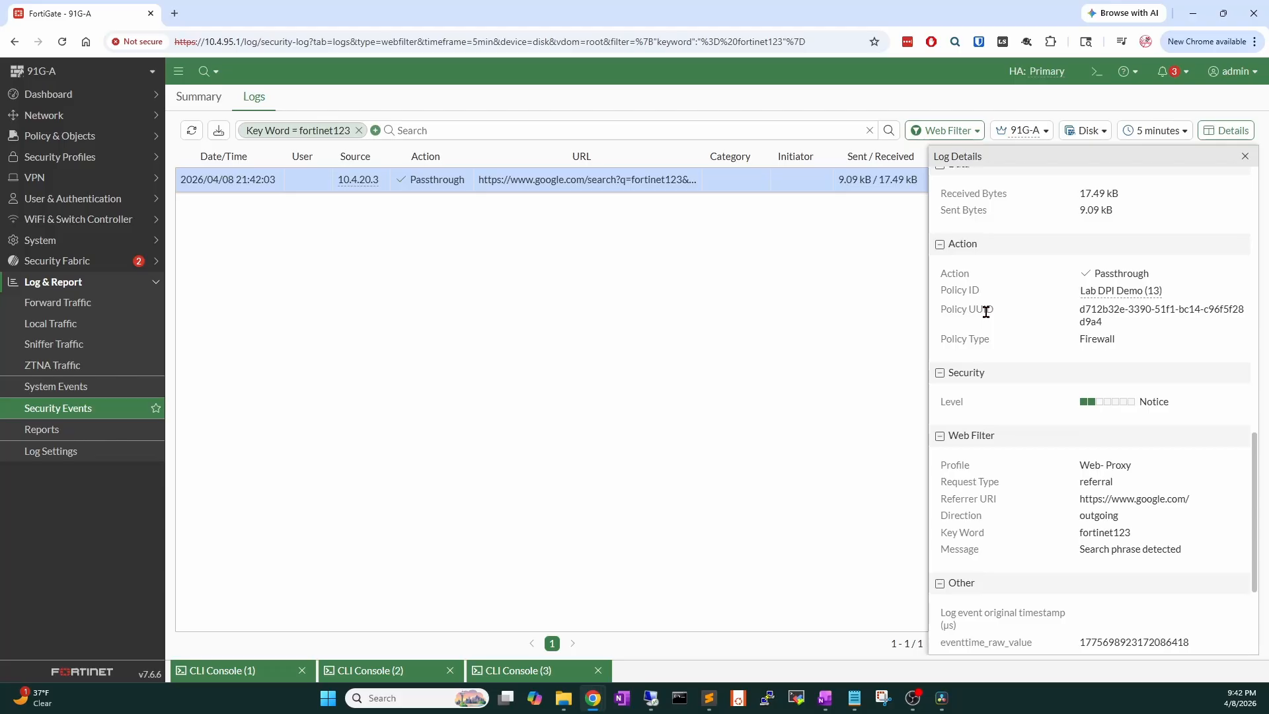
scroll(985, 312, down, 1)
mouse_move(1079, 484)
mouse_down()
mouse_move(1199, 487)
mouse_move(1079, 469)
mouse_up()
scroll(1085, 518, down, 2)
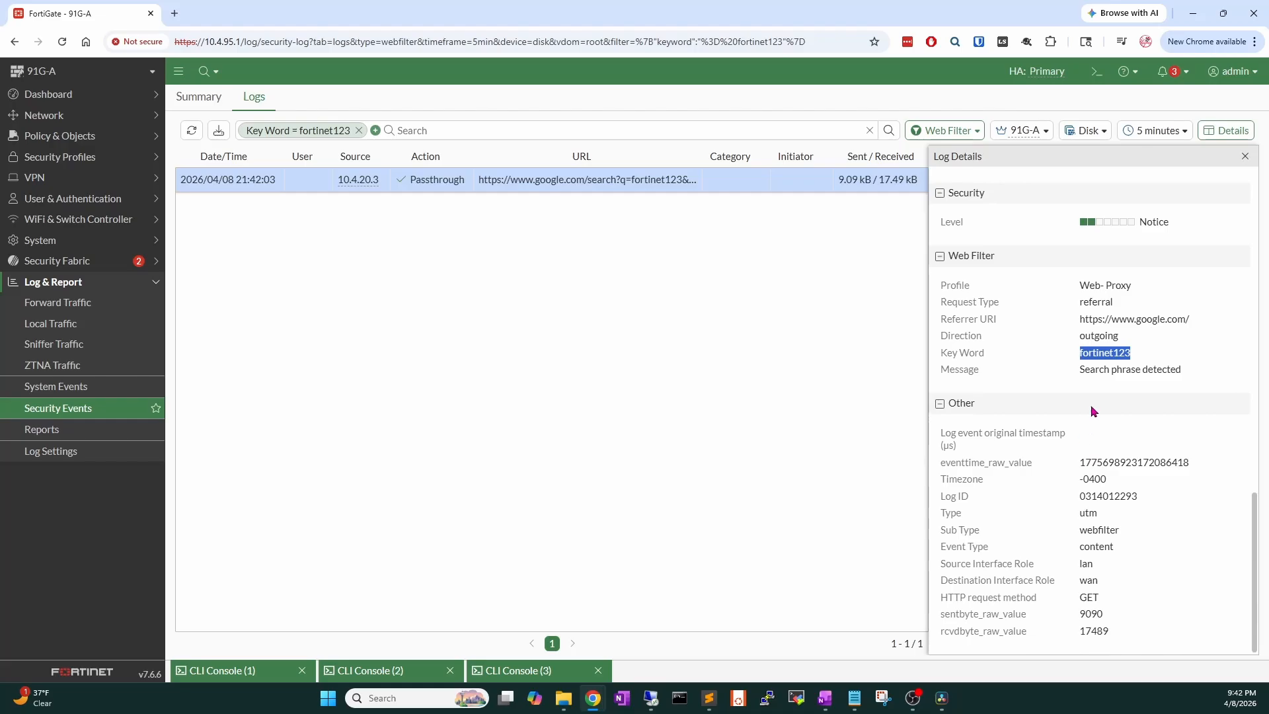
click(1246, 158)
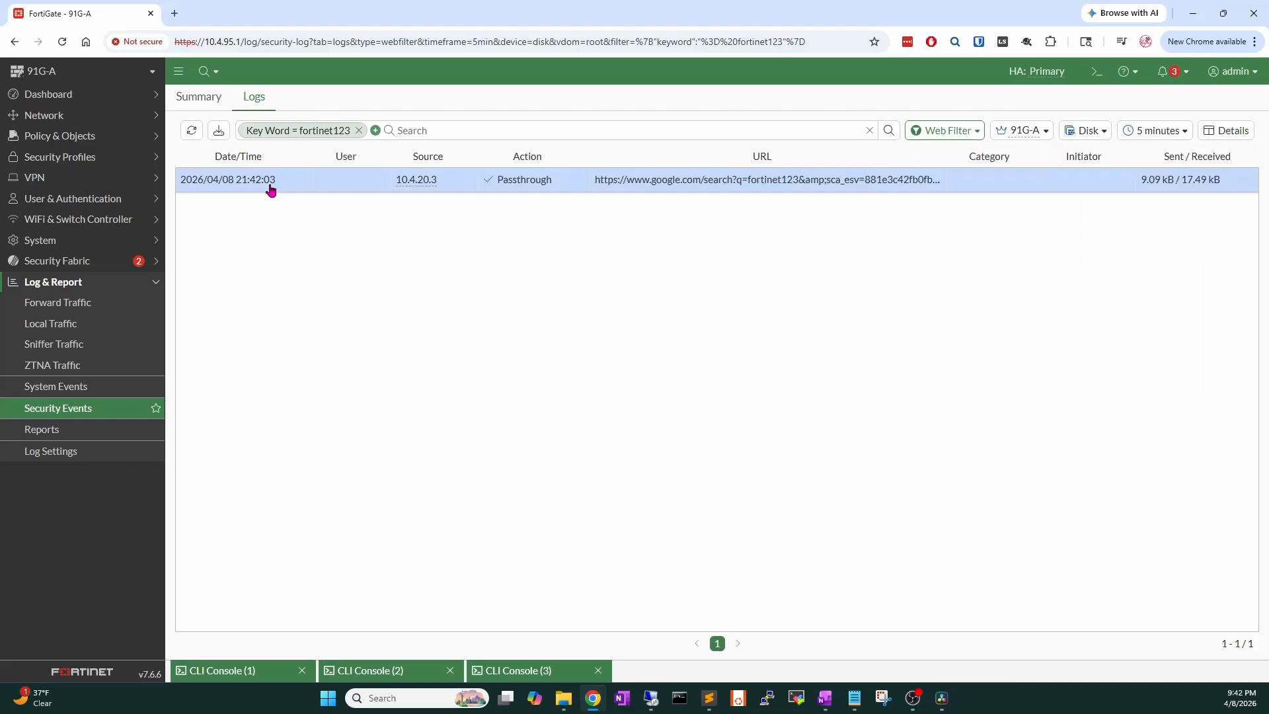
click(92, 96)
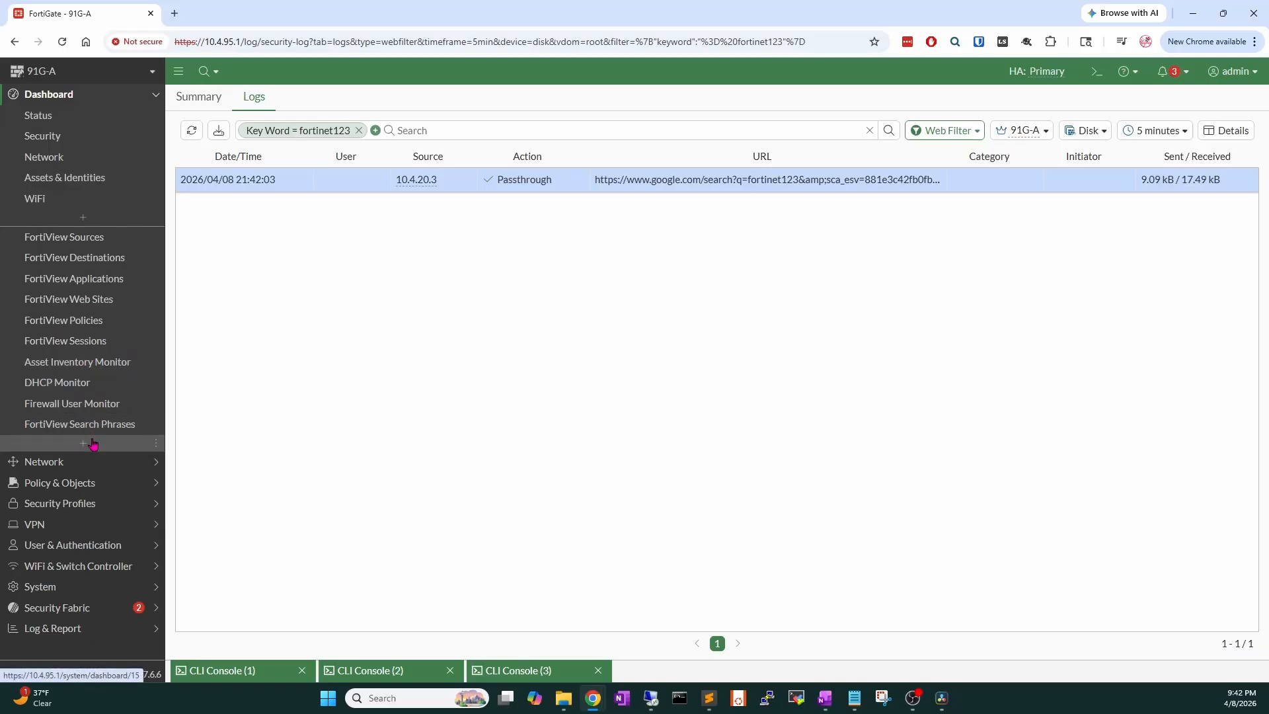
Check FortiView Search Phrases: testing123 (5), google download (1), fortinet123 (1).
click(95, 430)
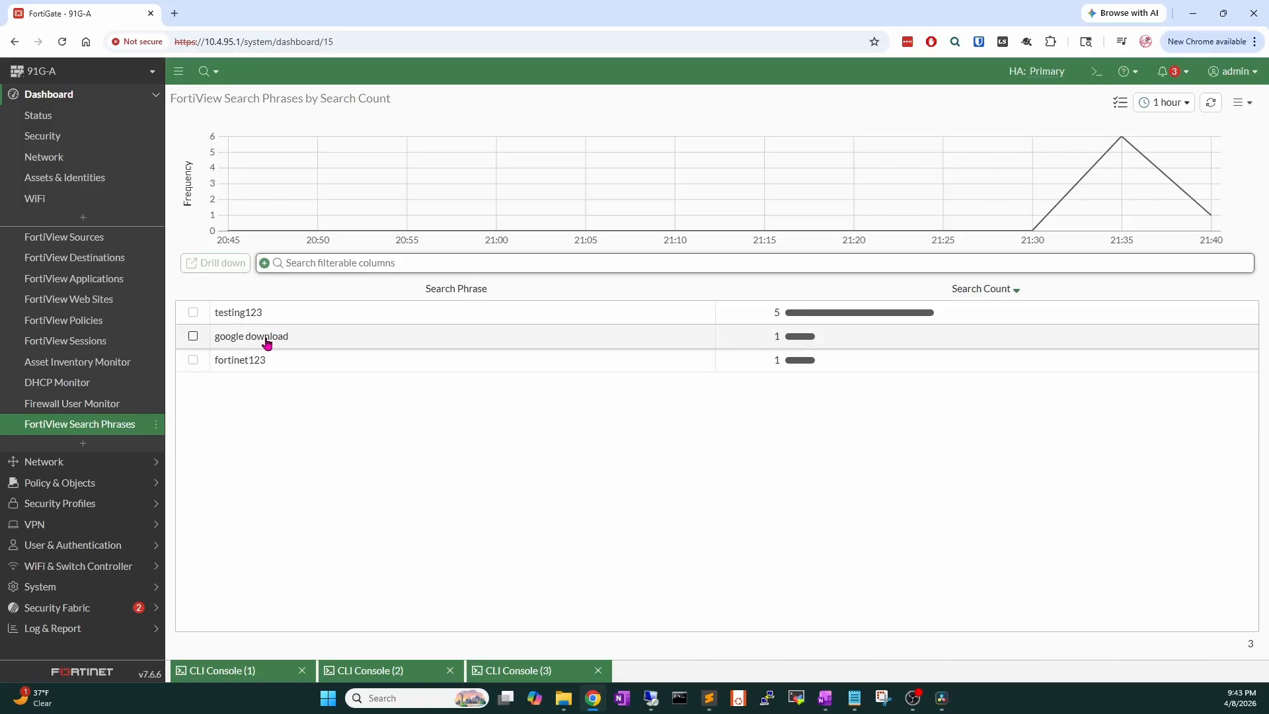
click(99, 483)
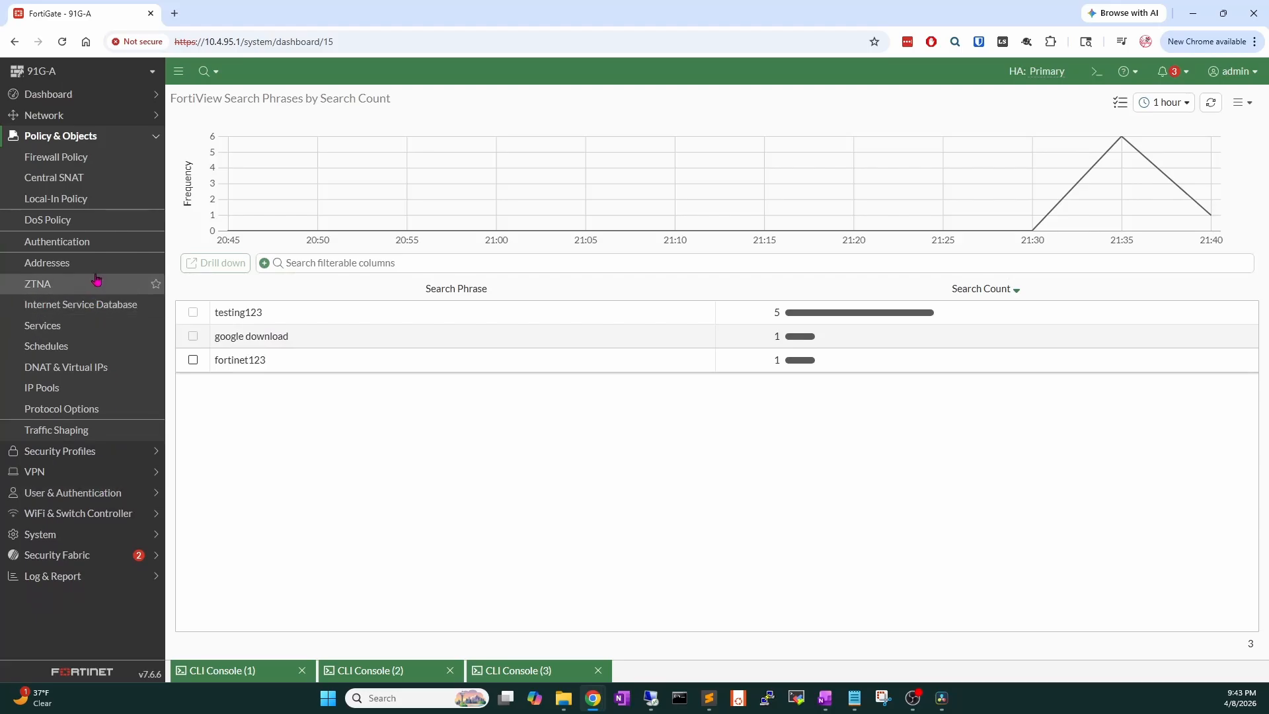
Open the Web- Proxy web filter profile and scroll to its content filter settings.
click(68, 452)
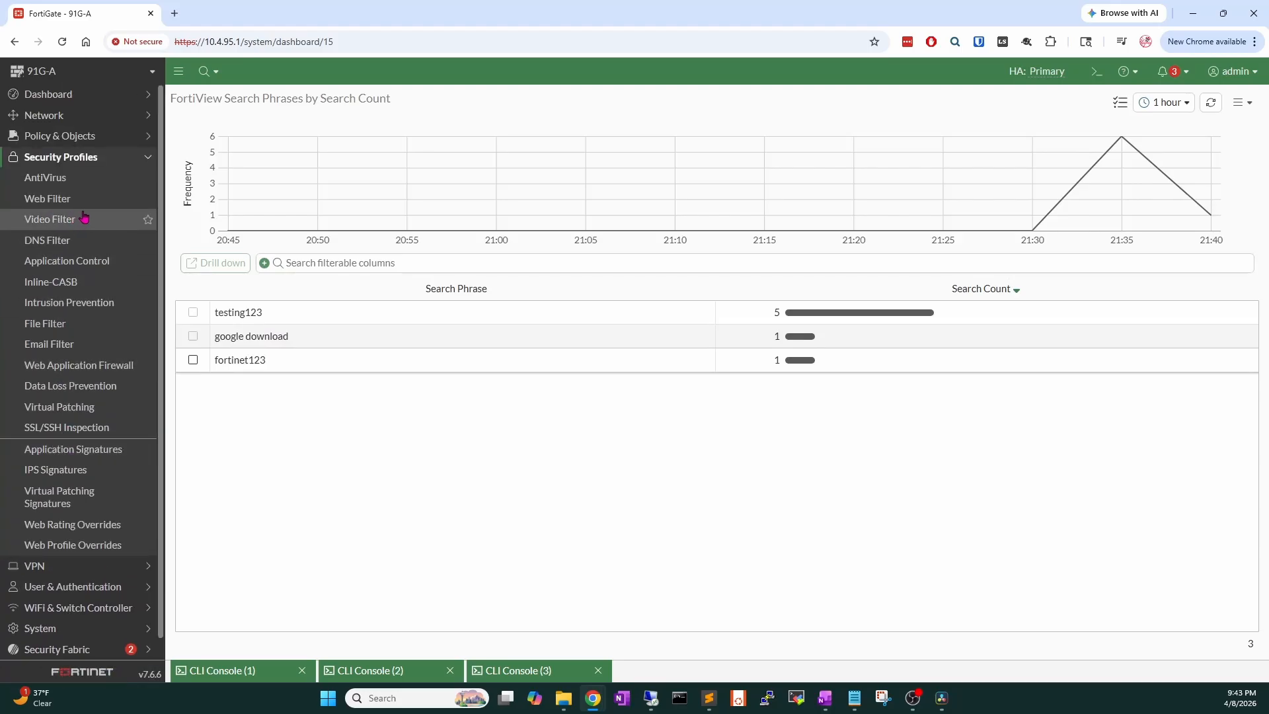
click(83, 199)
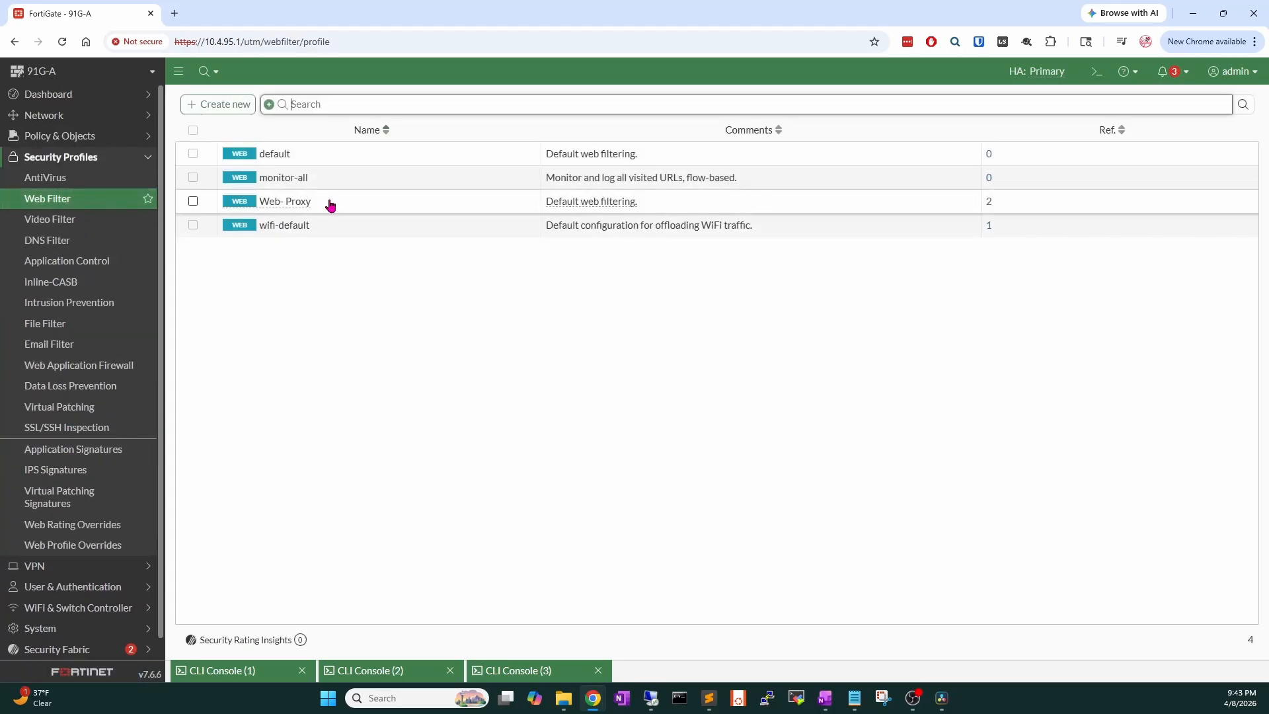
double_click(331, 205)
scroll(547, 451, down, 5)
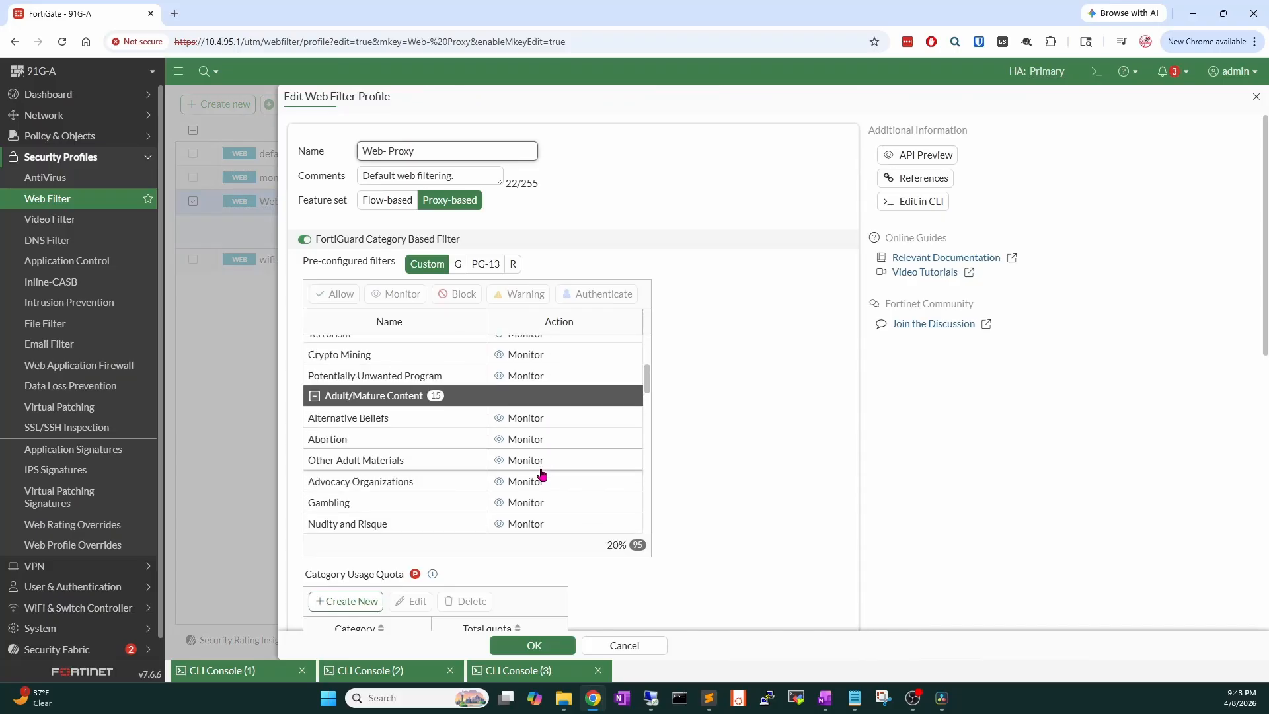
scroll(538, 492, down, 15)
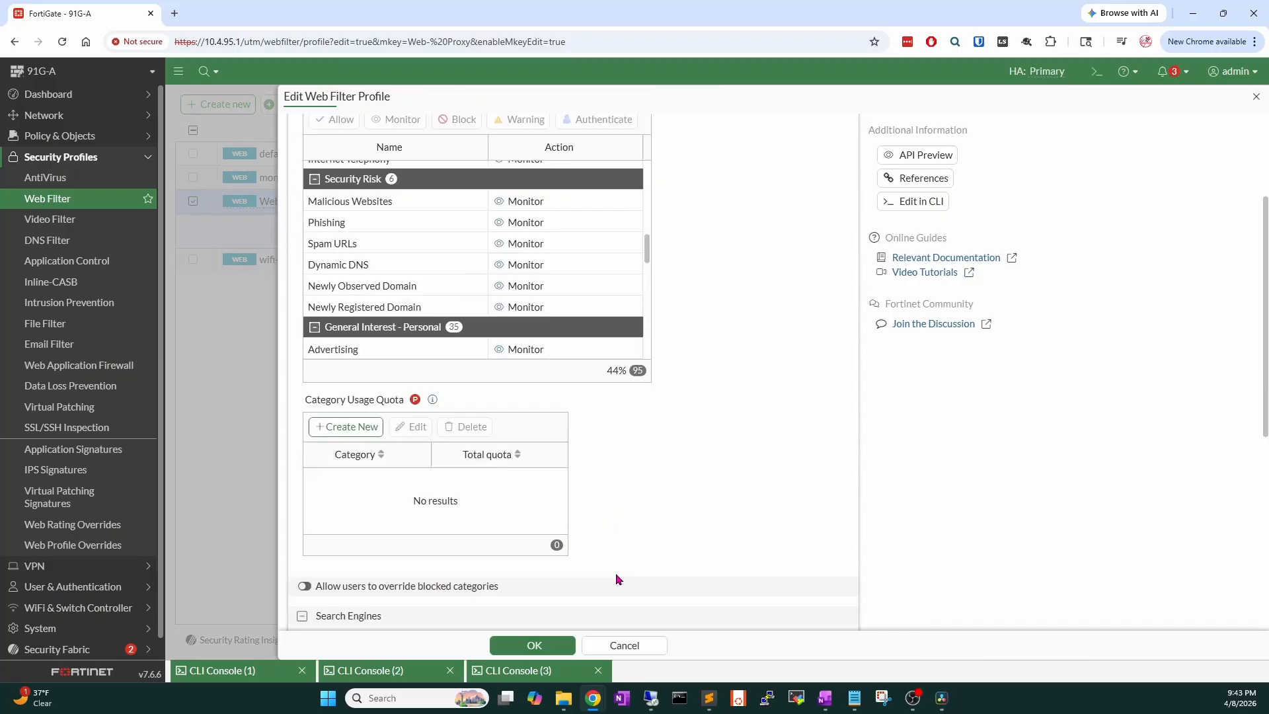
scroll(628, 584, down, 3)
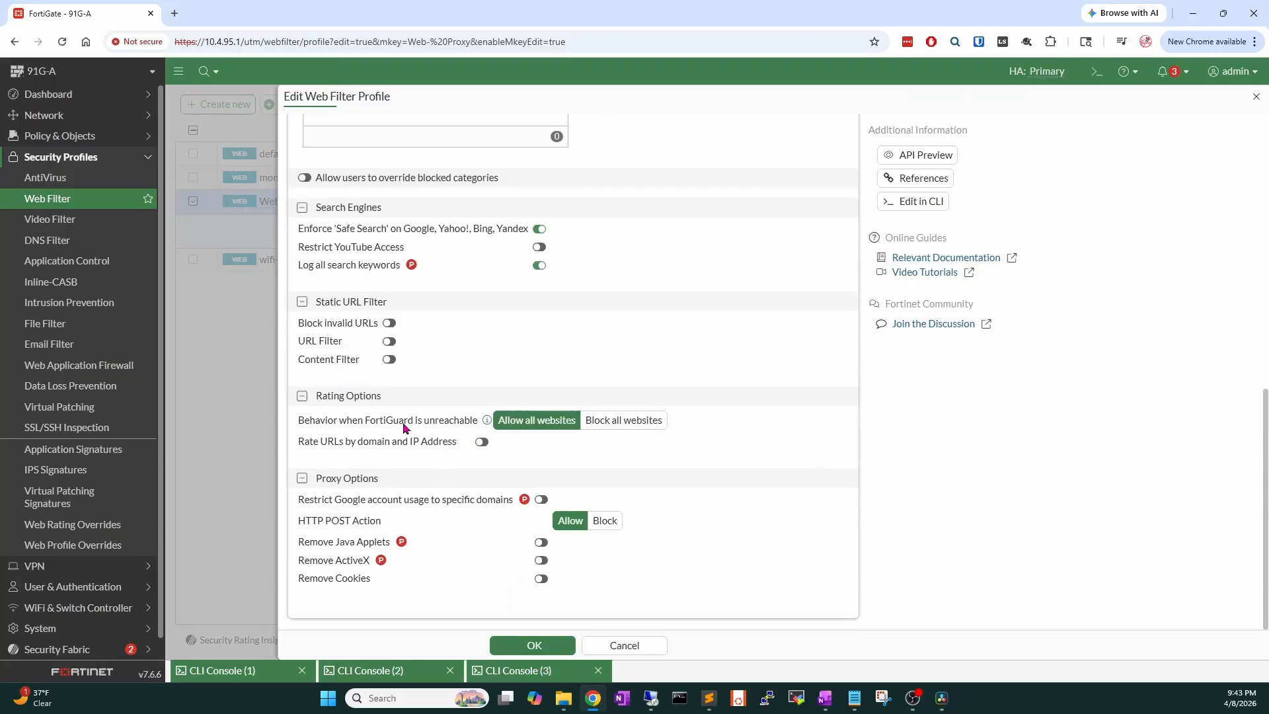
Turn on Content Filter and add a wildcard pattern test123 with action Block.
click(389, 359)
click(365, 386)
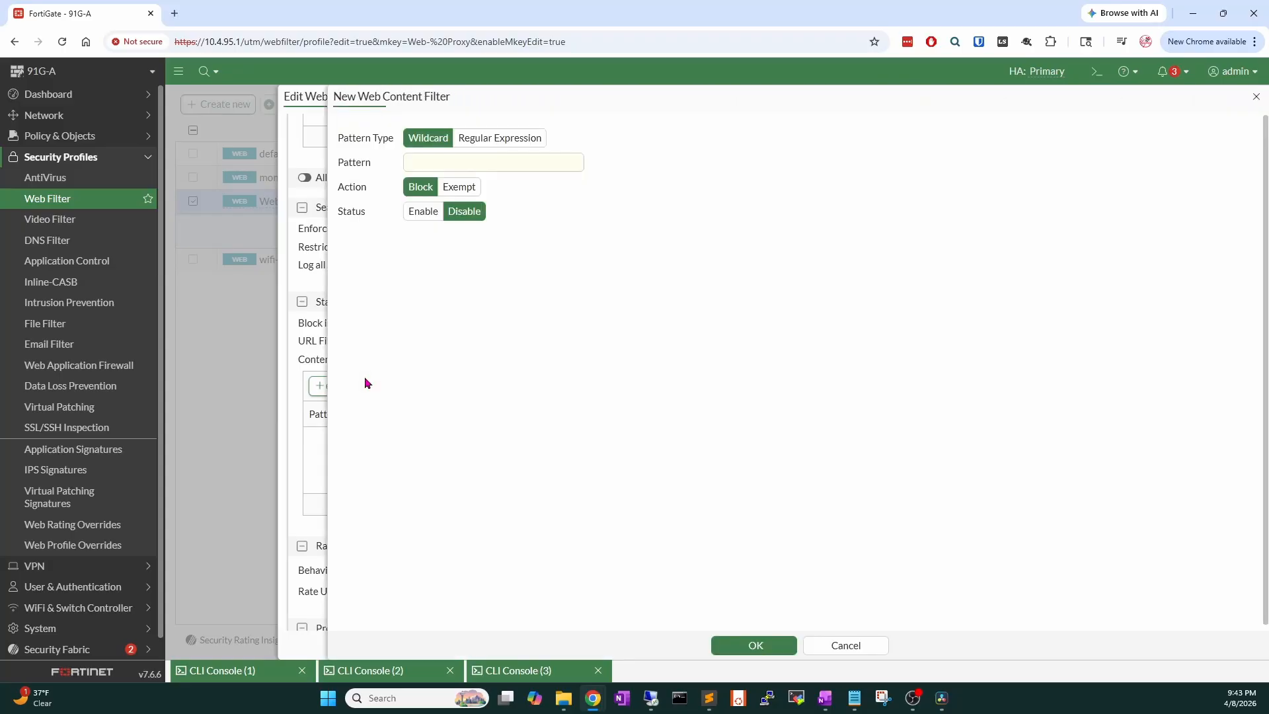
click(427, 211)
click(464, 211)
click(464, 159)
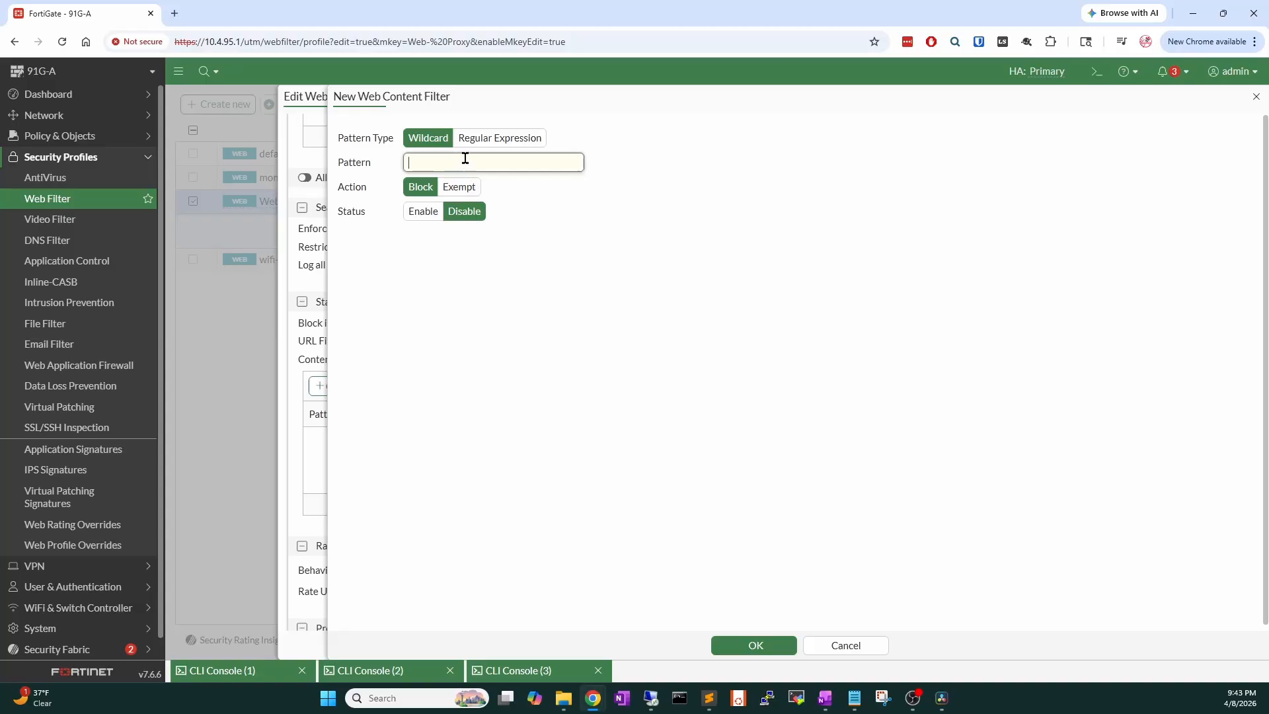
text(test123)
click(763, 646)
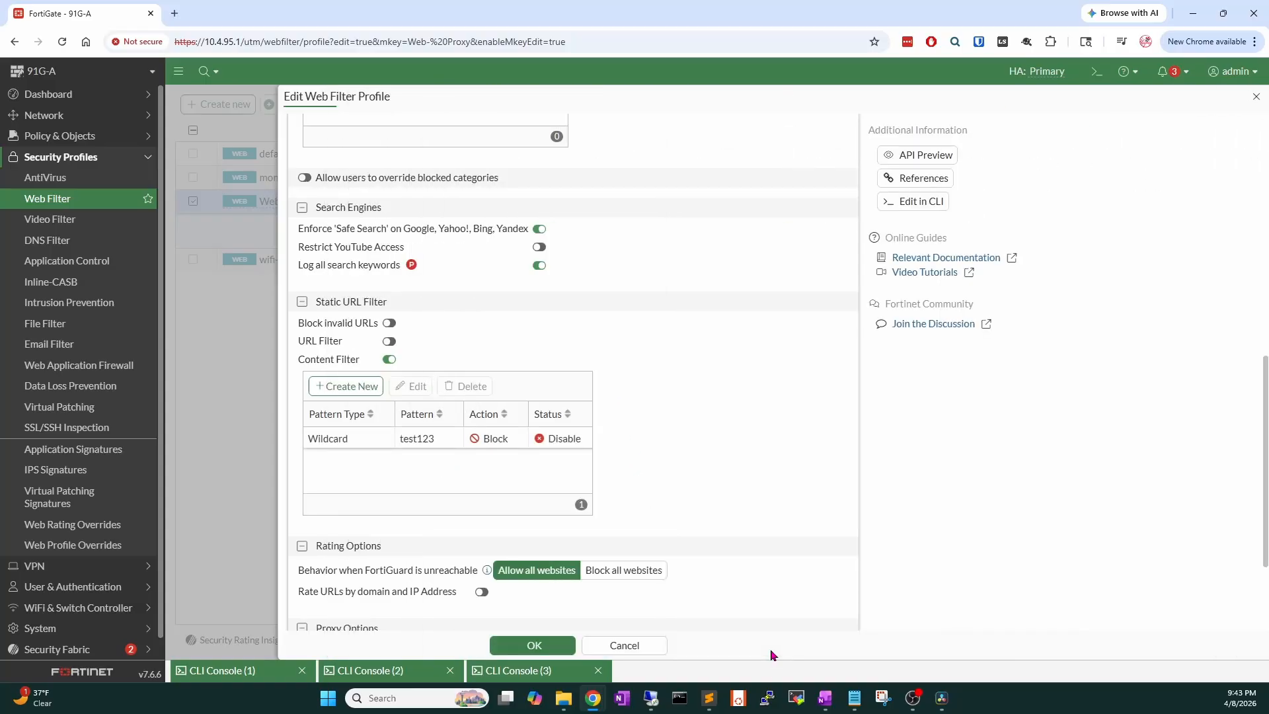
Set the test123 pattern's status to Enable and save the Web- Proxy profile.
click(557, 439)
click(413, 386)
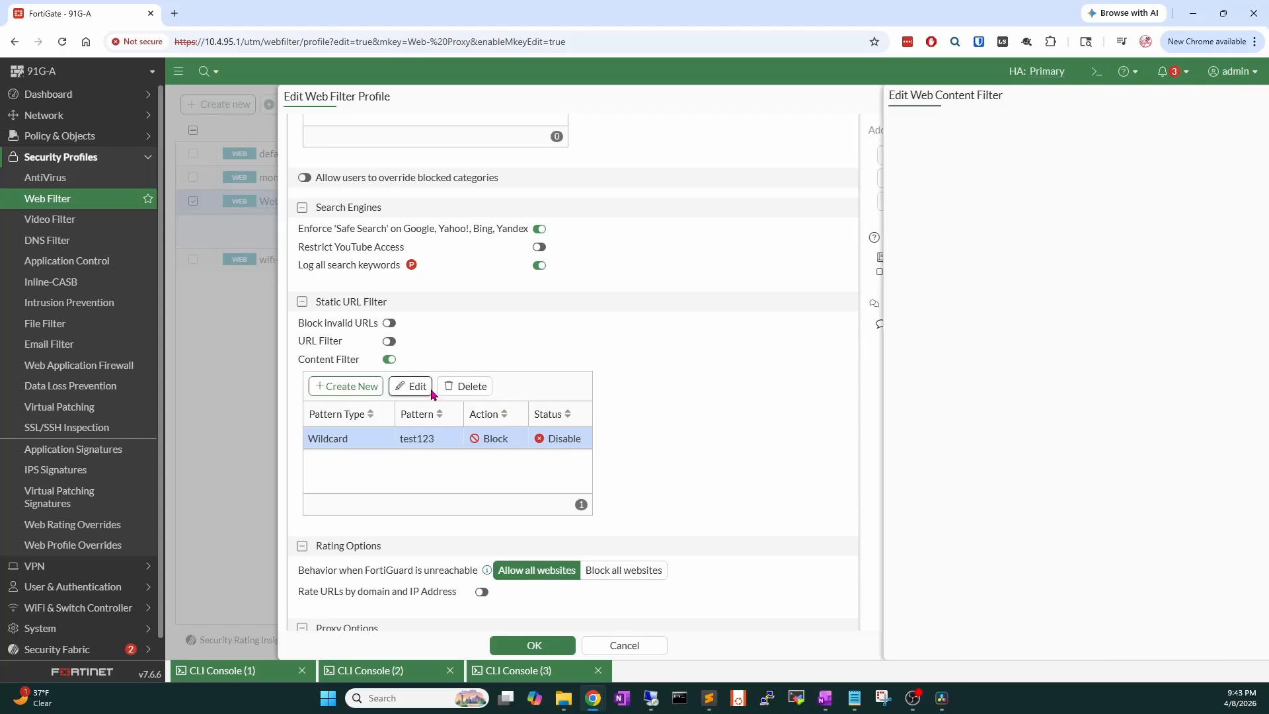
click(423, 215)
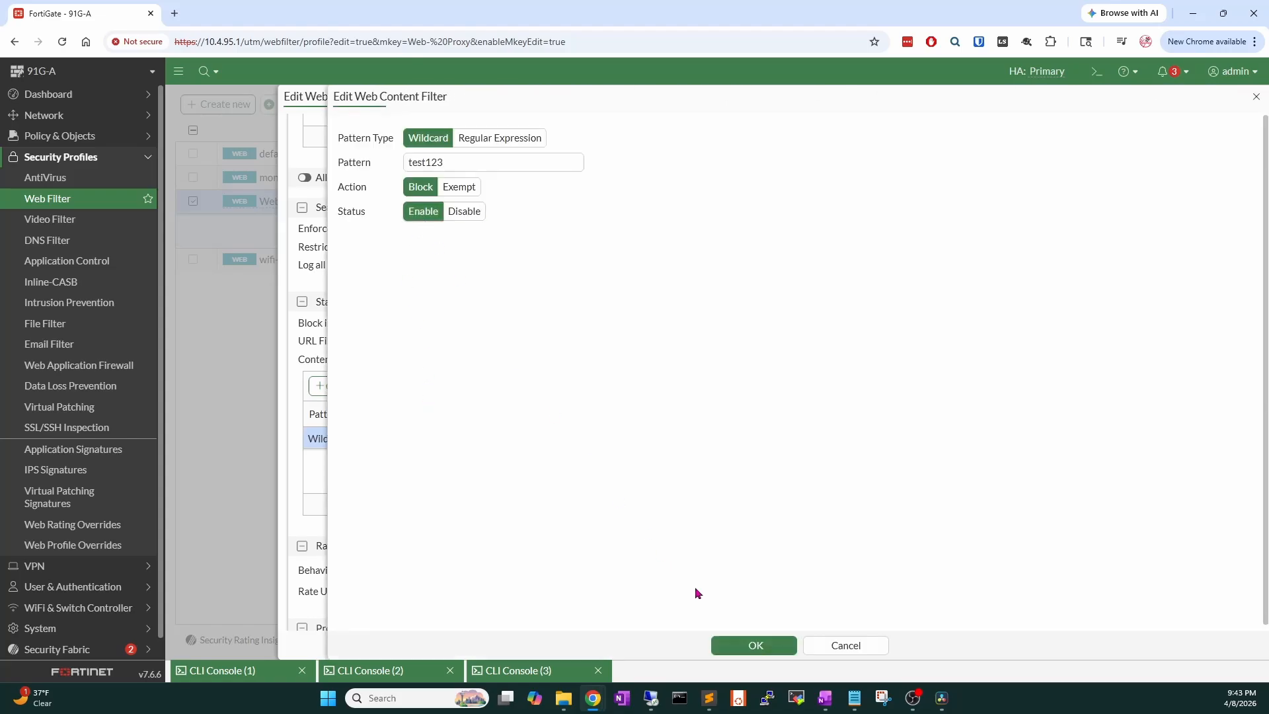
click(744, 645)
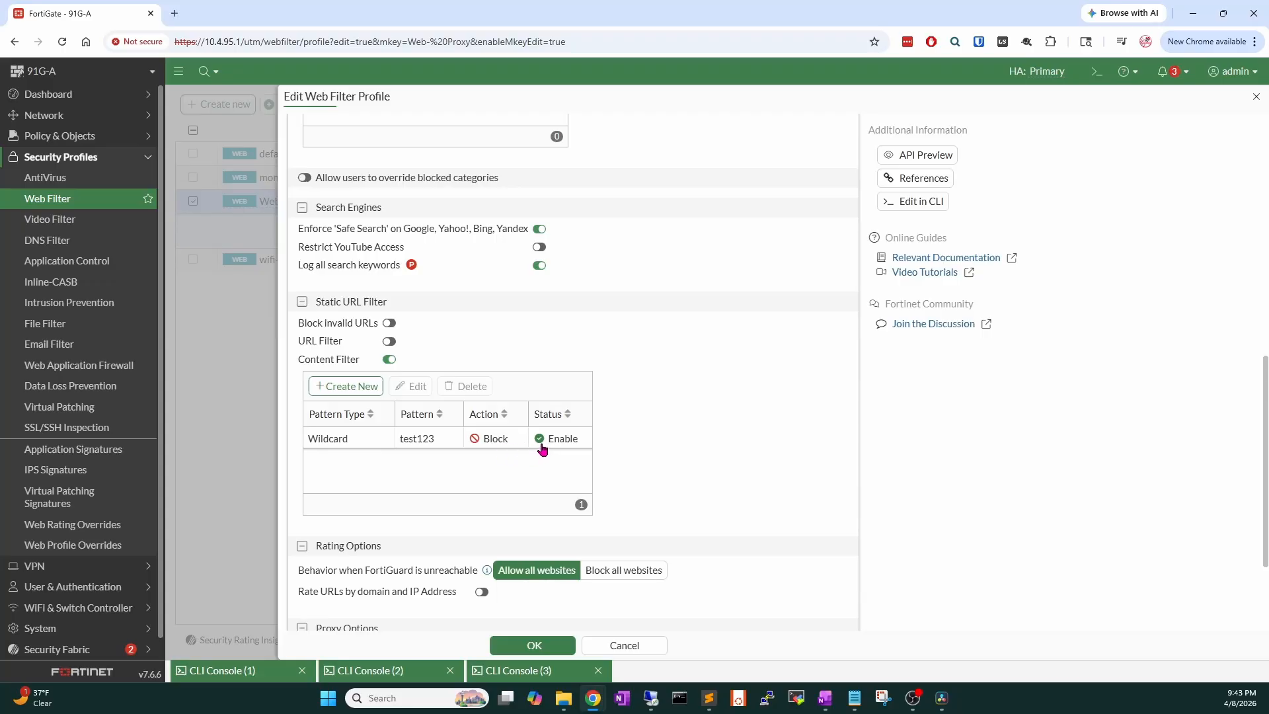
click(533, 646)
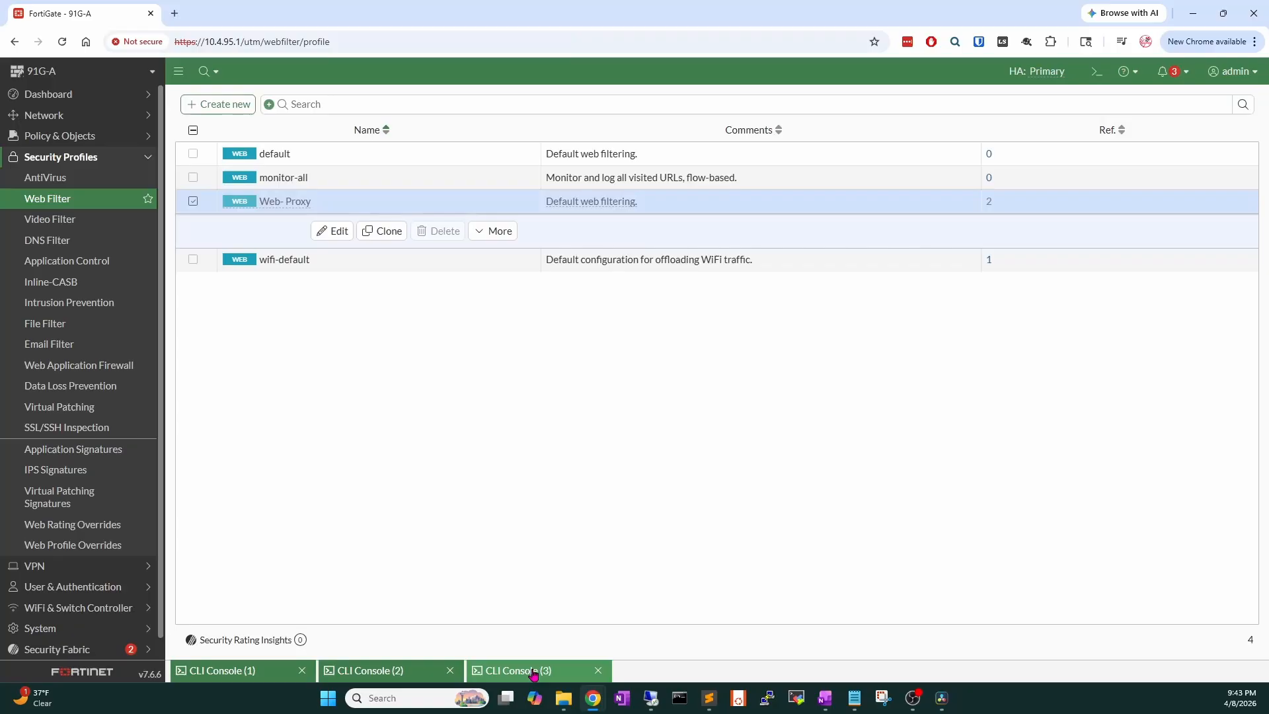
In CLI Console 2, rerun the session filter for 10.4.20.3 and clear its sessions.
click(536, 671)
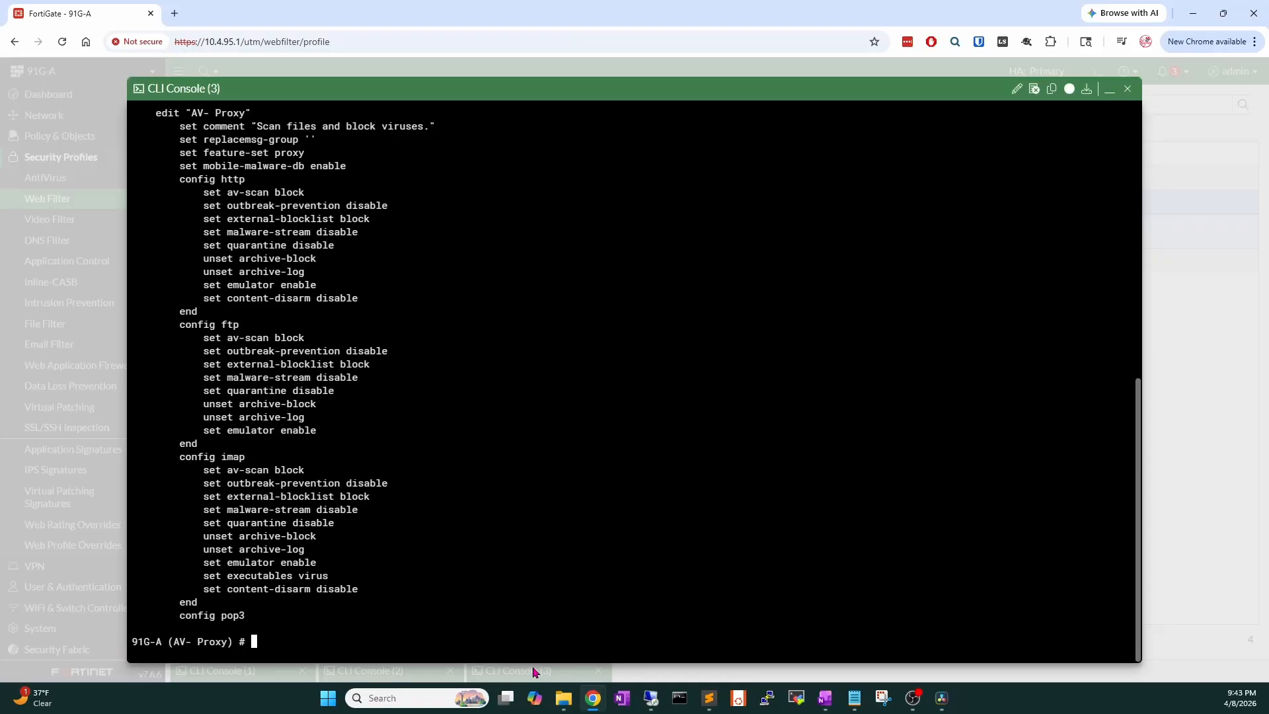
click(1124, 82)
click(388, 670)
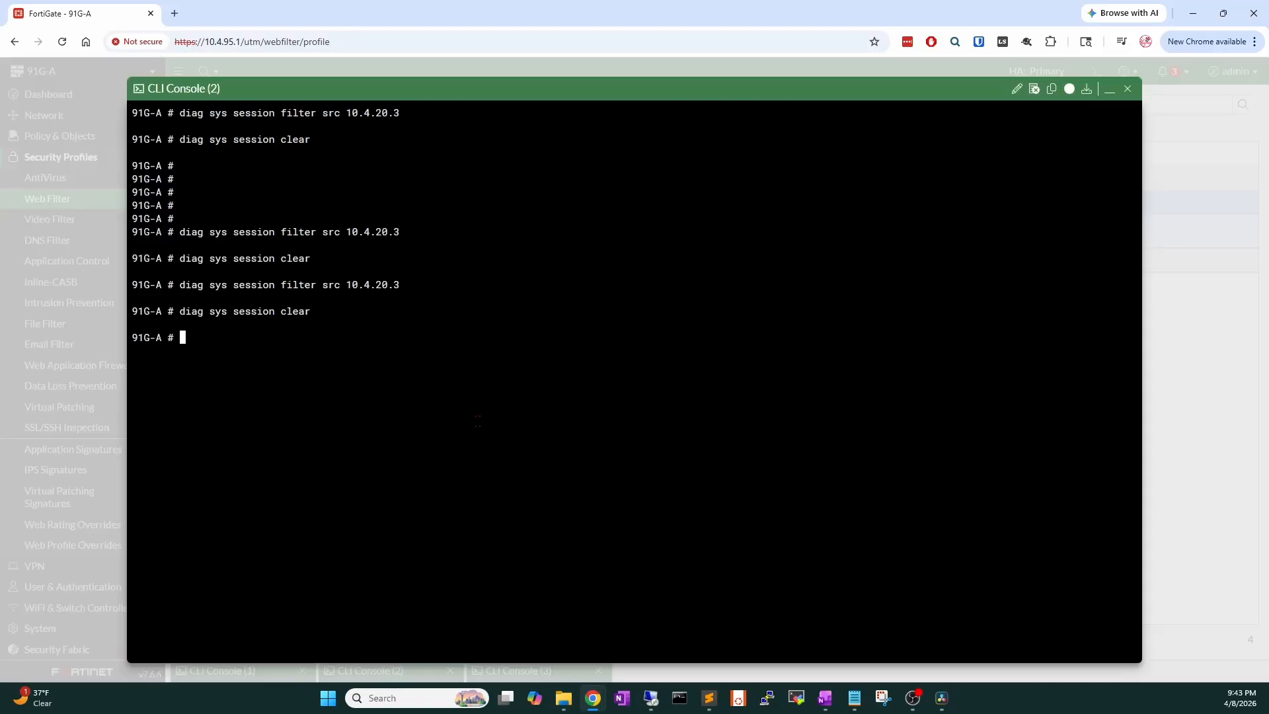
key(Up)
key(Up)
key(Return)
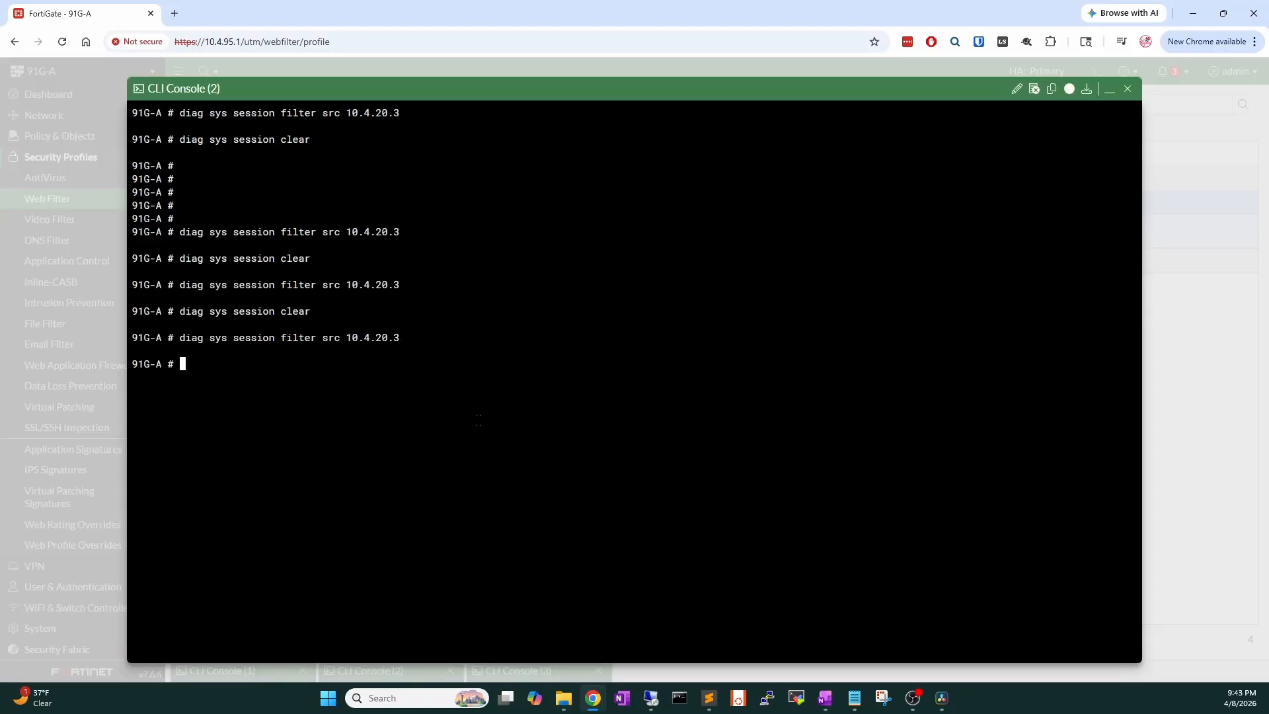
key(Up)
key(Up)
key(Return)
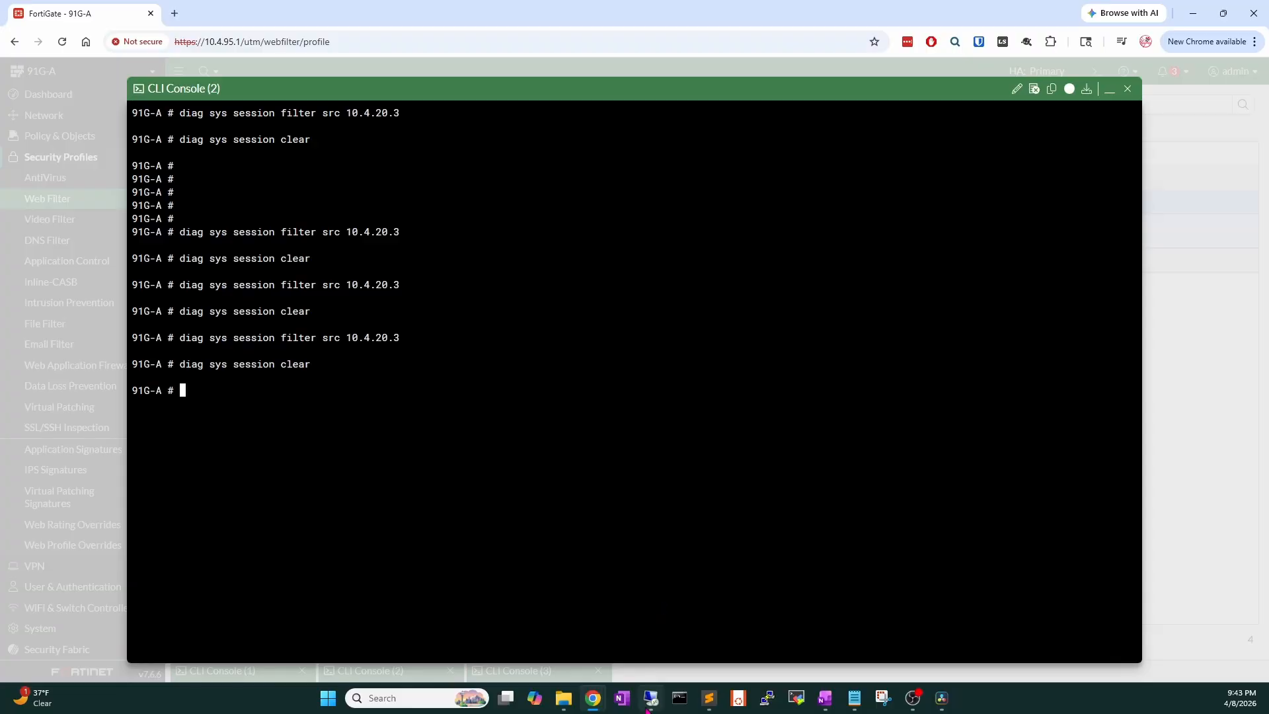
click(653, 691)
Search Google for test123 and confirm FortiGate's banned-word block page appears.
double_click(193, 92)
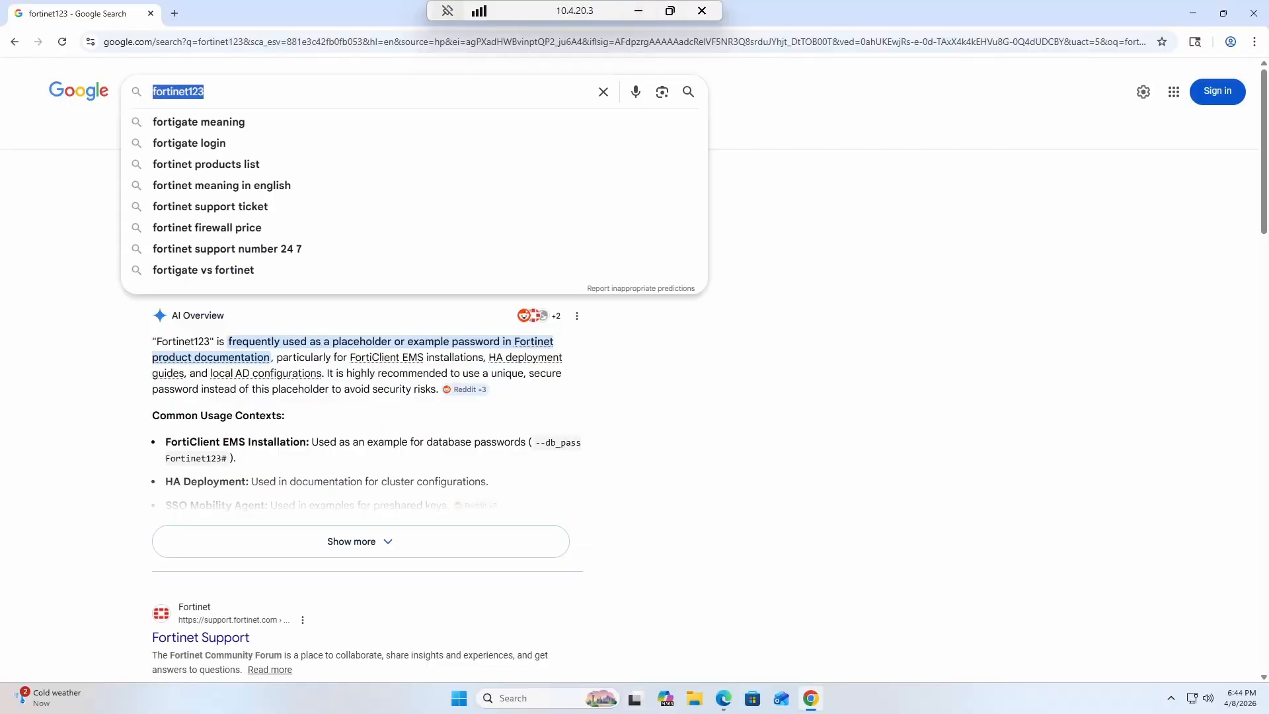
text(test123)
key(Return)
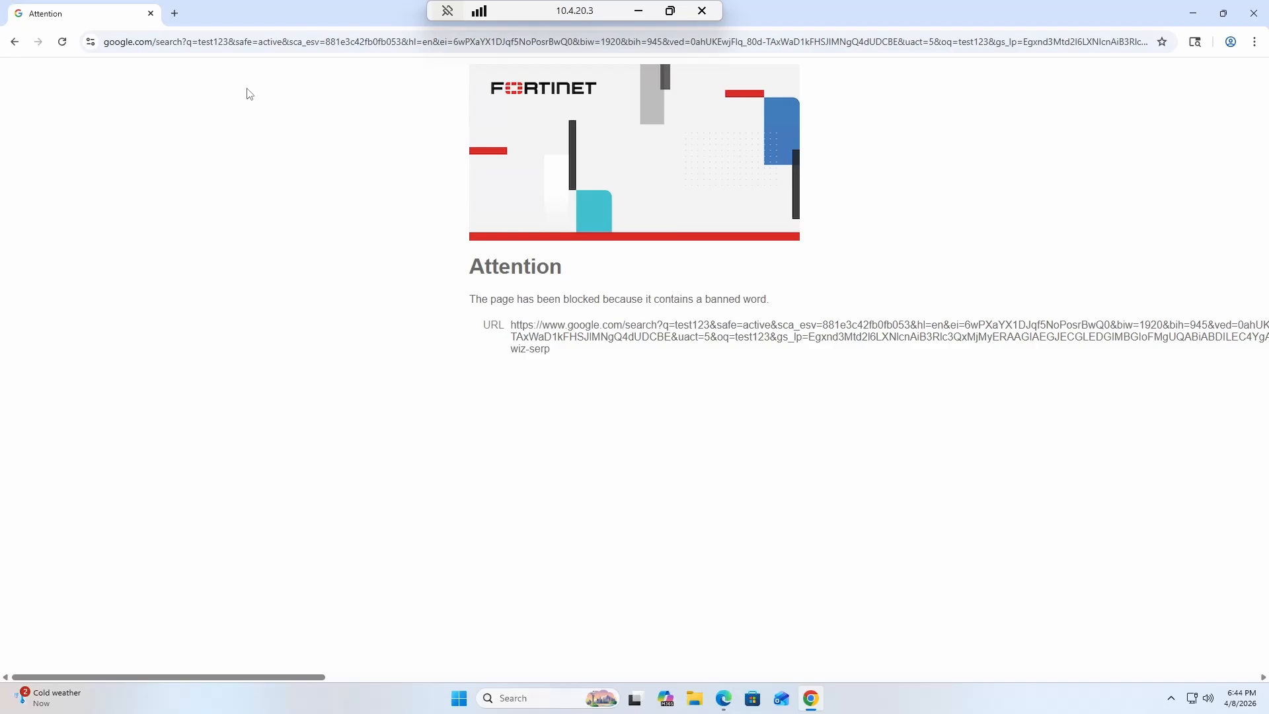
drag(468, 301, 682, 300)
drag(534, 301, 734, 300)
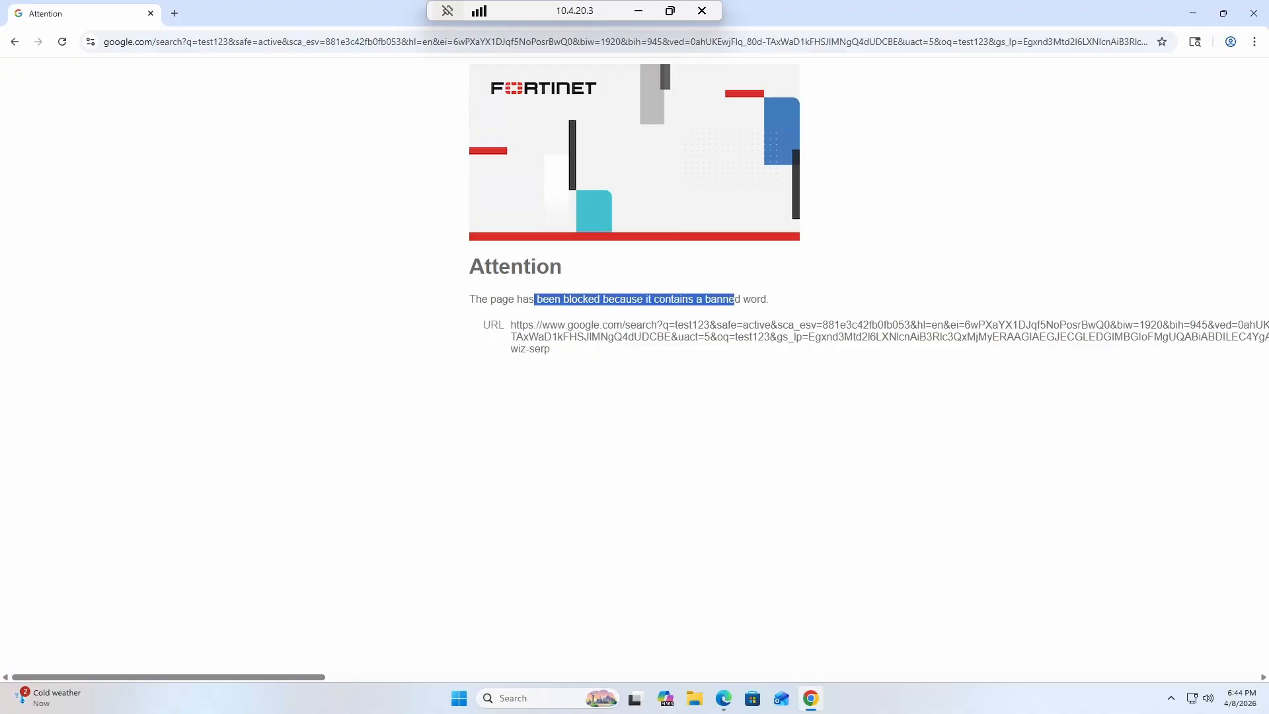
click(639, 11)
Review the enabled test123 content filter in Web- Proxy, then go to Security Events logs.
click(1110, 95)
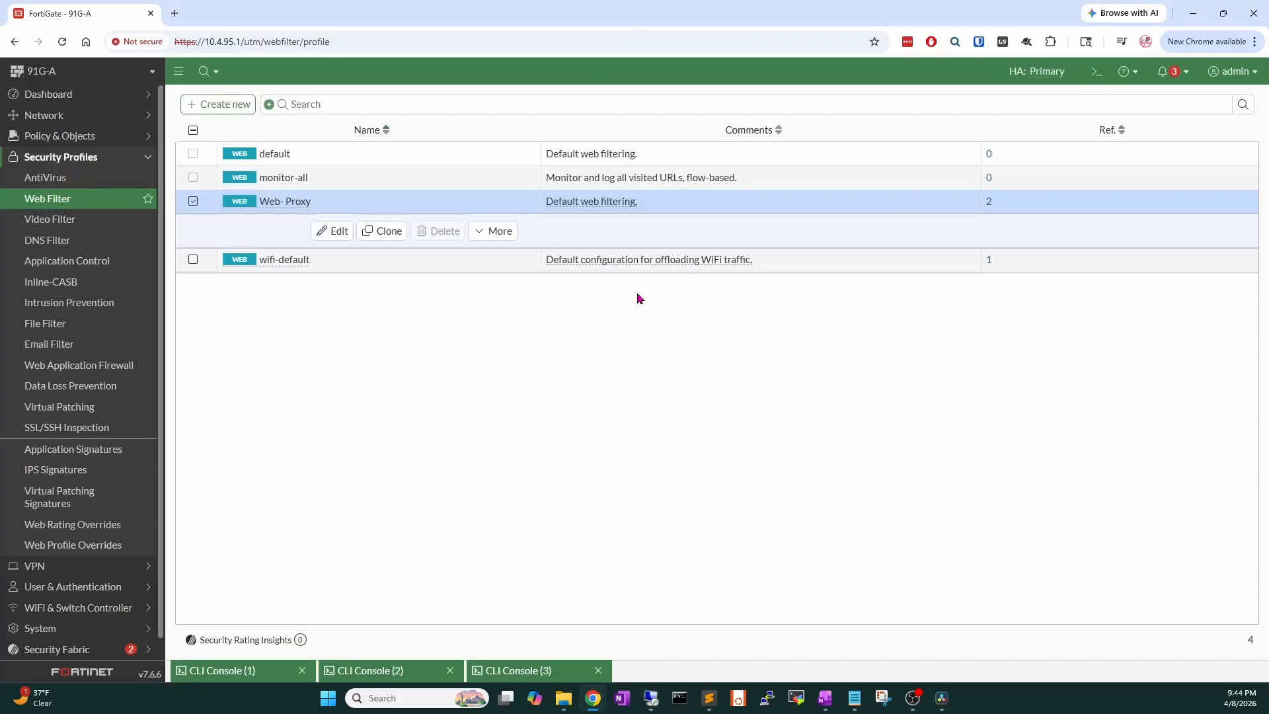
double_click(291, 203)
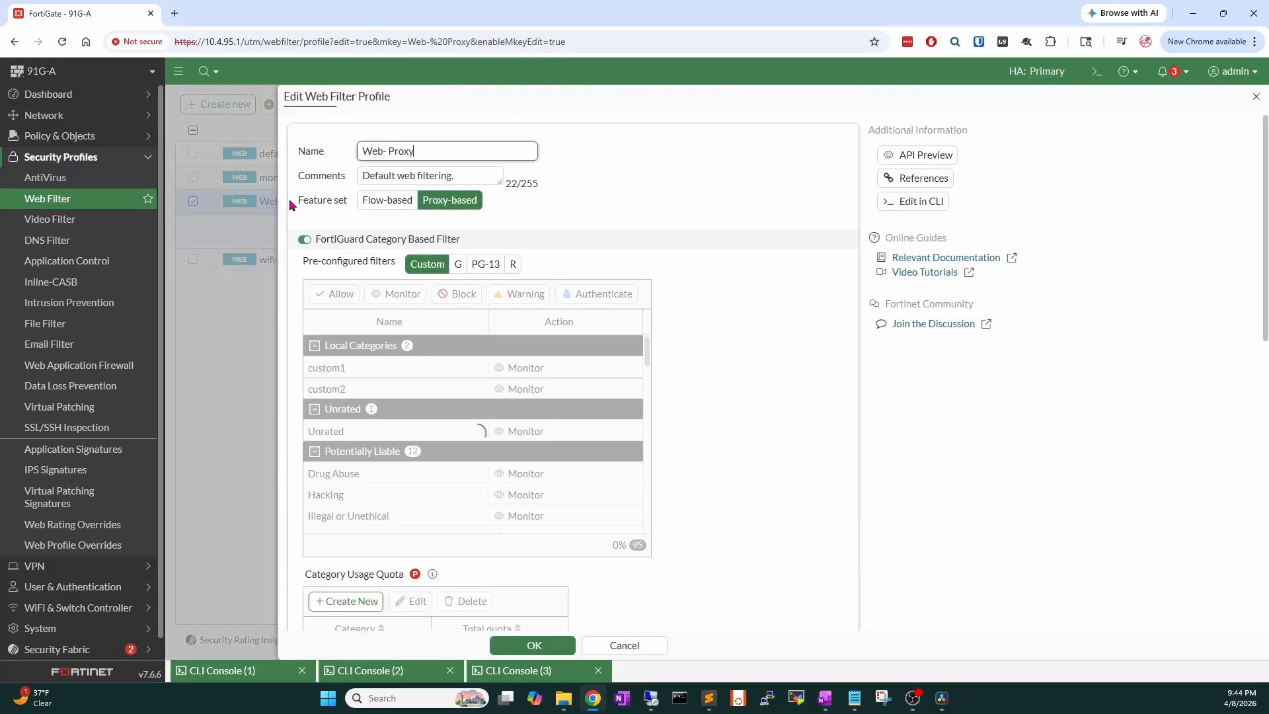
scroll(635, 489, down, 5)
scroll(639, 560, down, 10)
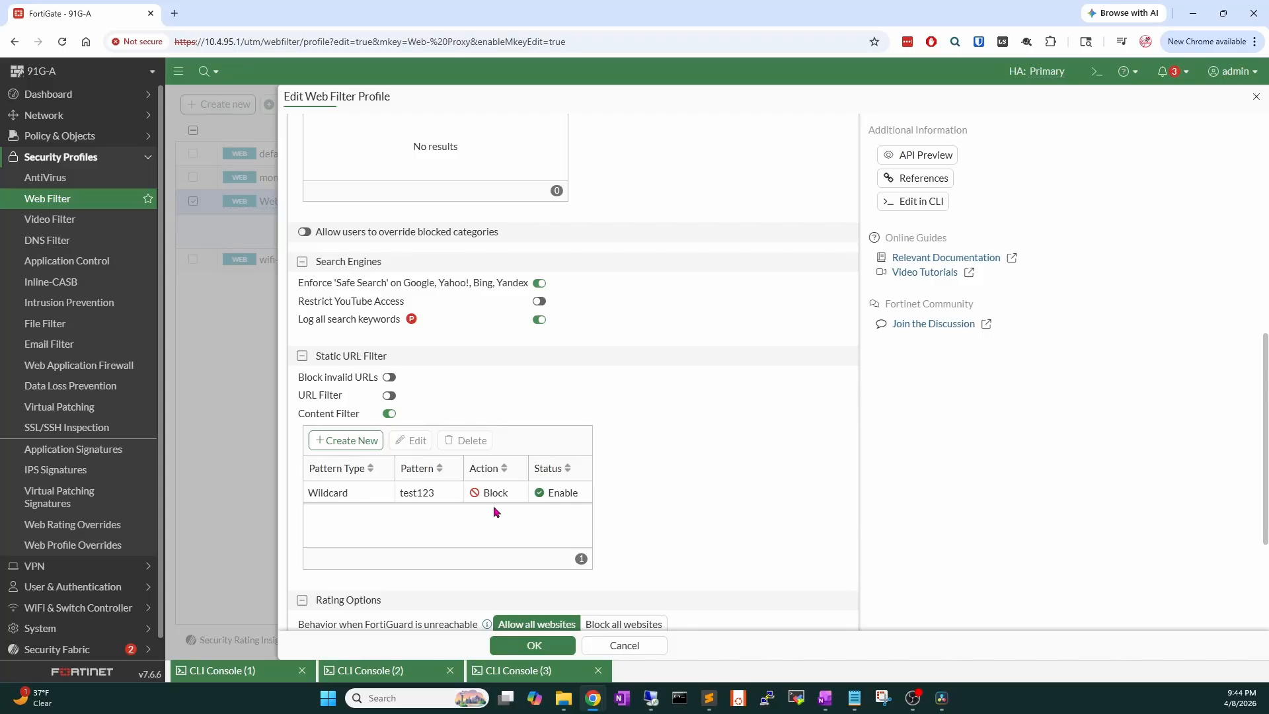
scroll(80, 595, down, 1)
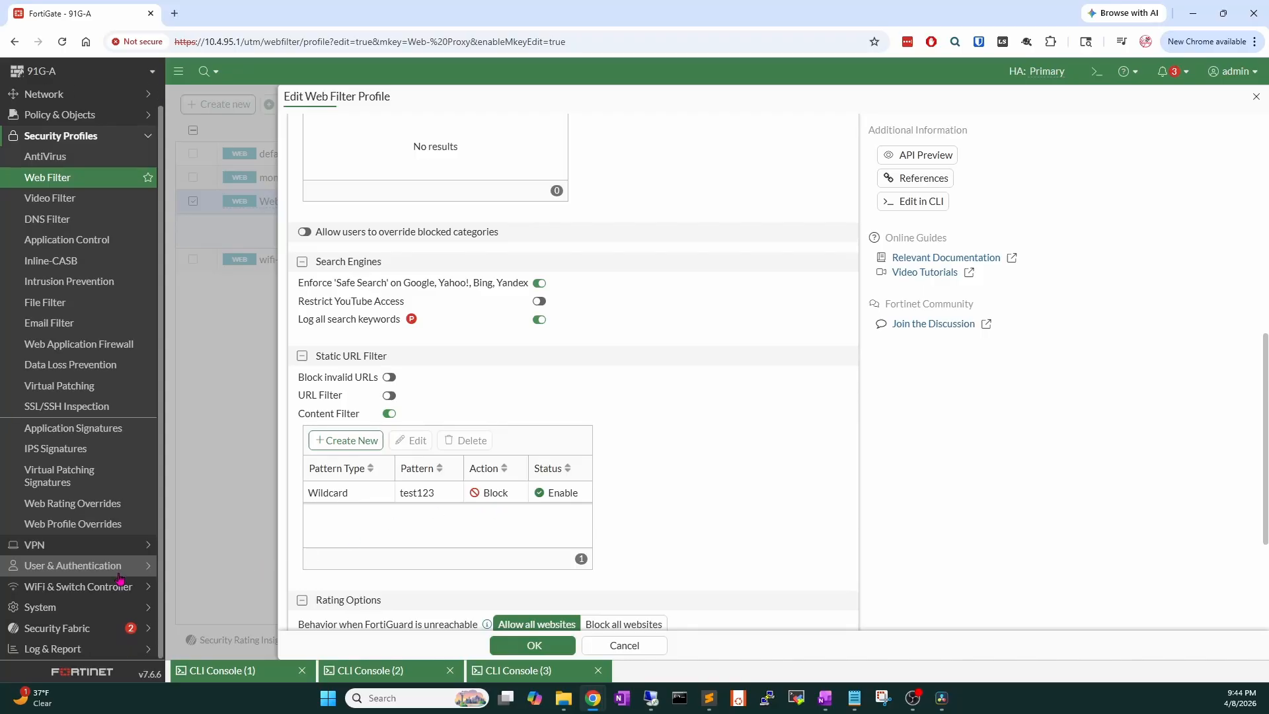
click(57, 646)
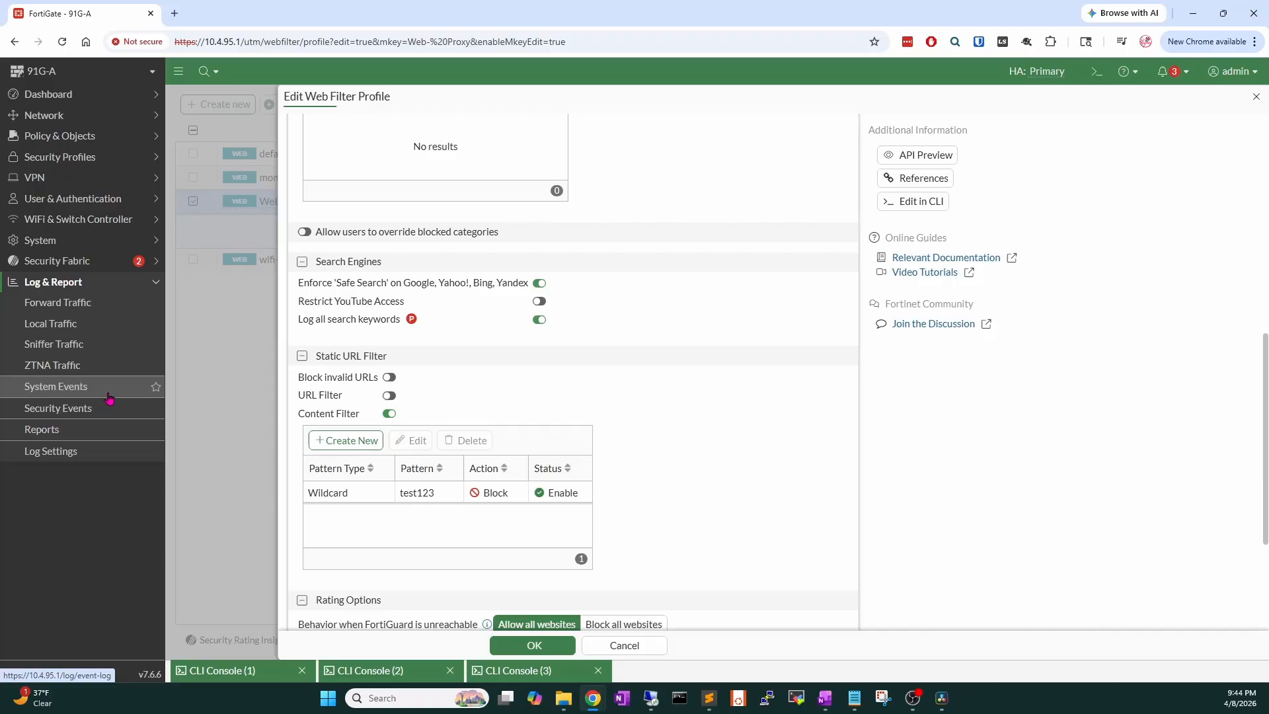
click(90, 410)
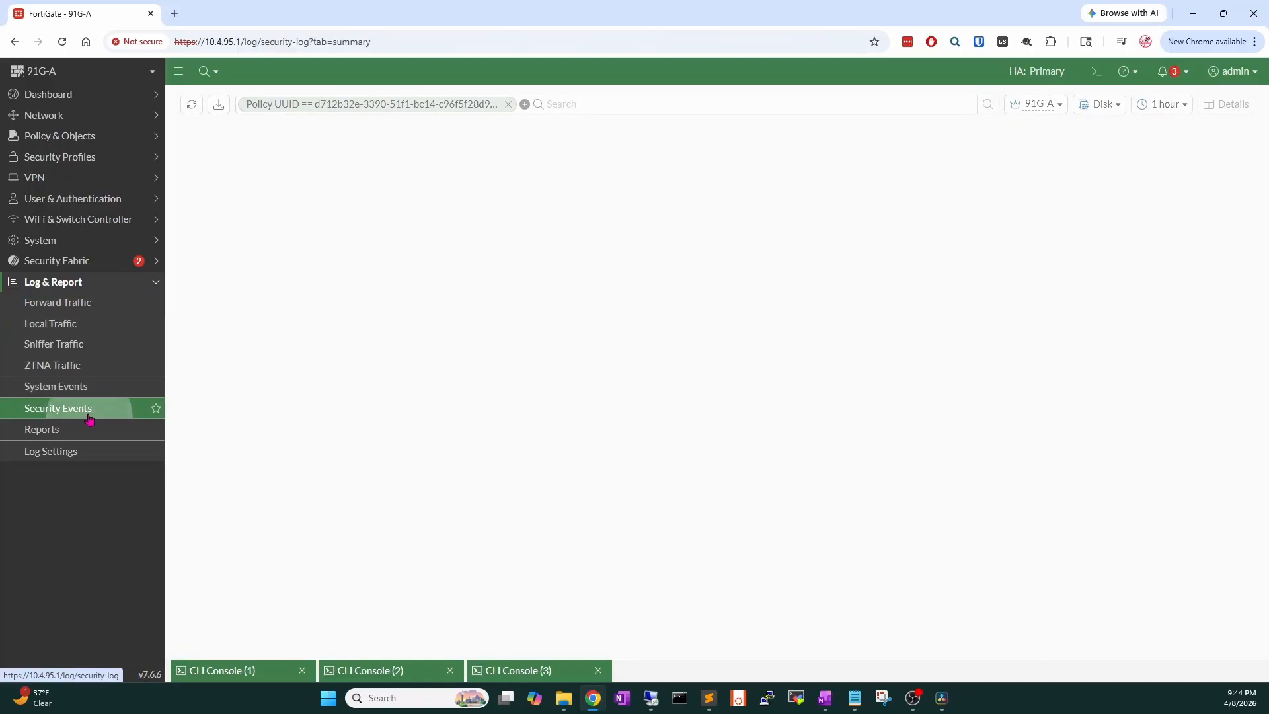
Open the Blocked web filter log entry and confirm test123 is listed as the banned word.
click(255, 176)
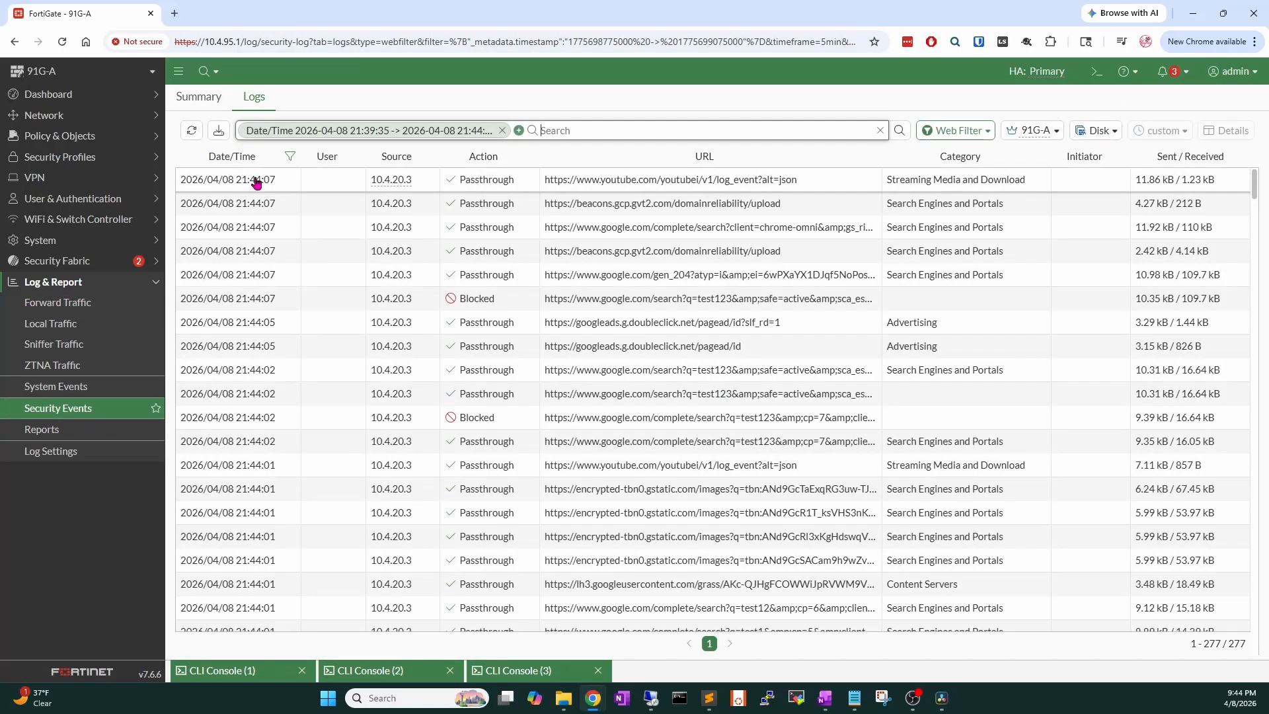
click(394, 300)
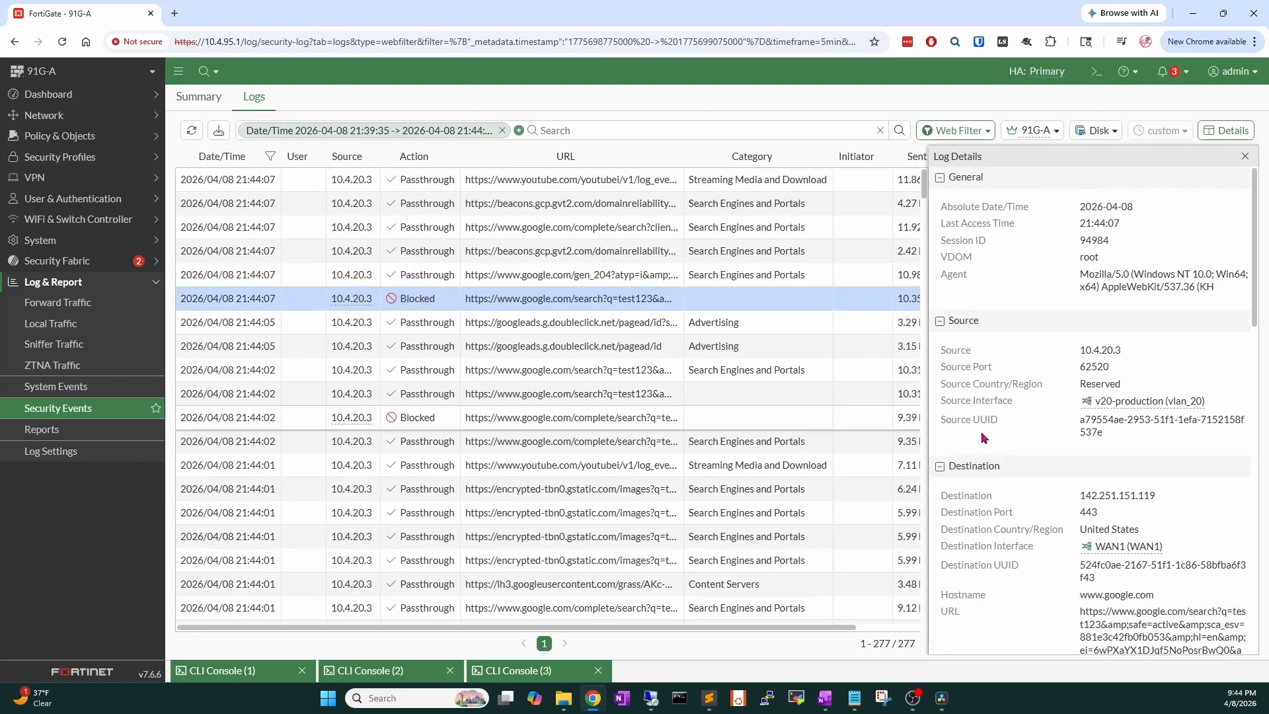
scroll(1033, 423, down, 5)
scroll(1033, 422, down, 8)
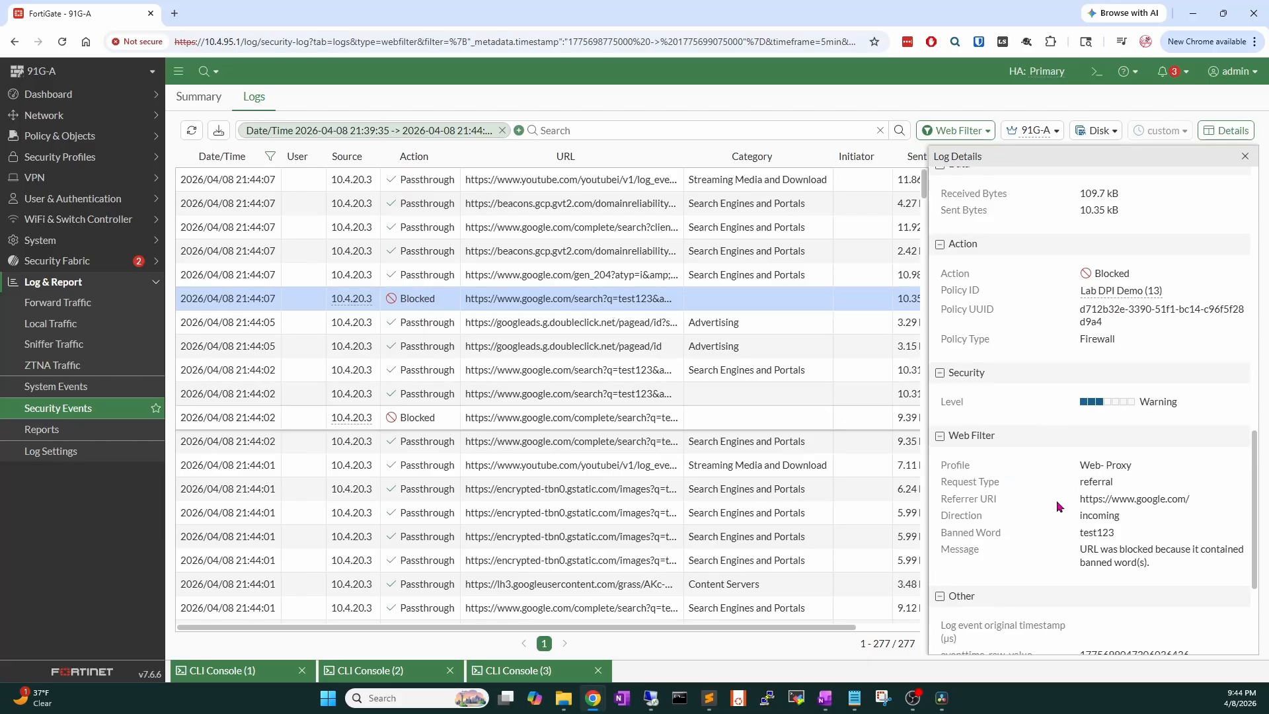
drag(1132, 539, 1073, 535)
click(1246, 156)
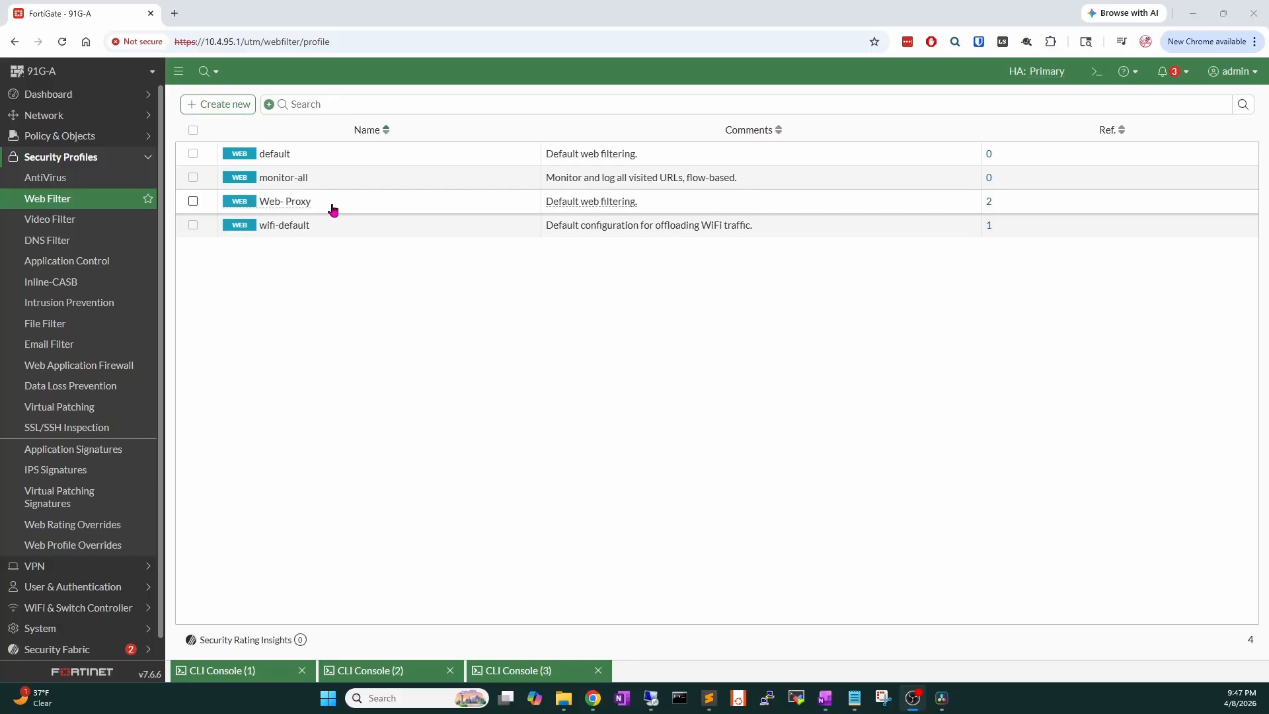
Confirm Enforce 'Safe Search' is on in the Web- Proxy profile's Search Engines section.
double_click(325, 201)
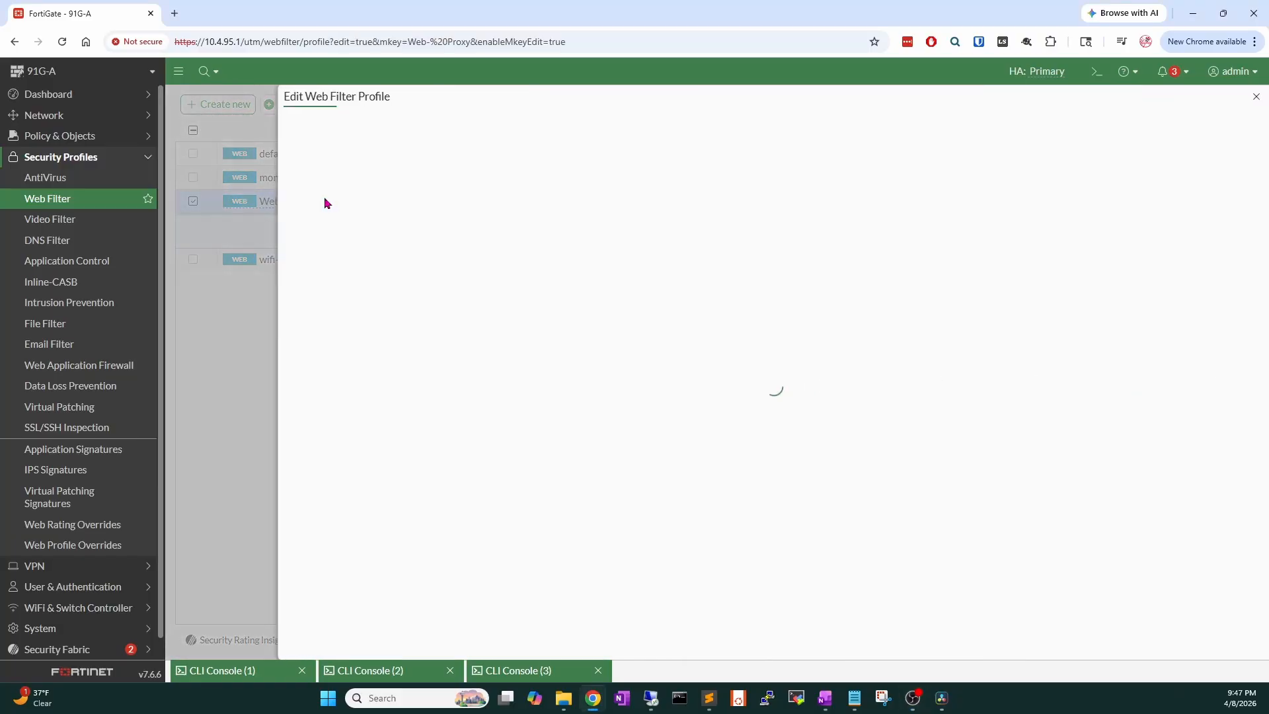
scroll(536, 461, down, 5)
scroll(714, 513, down, 10)
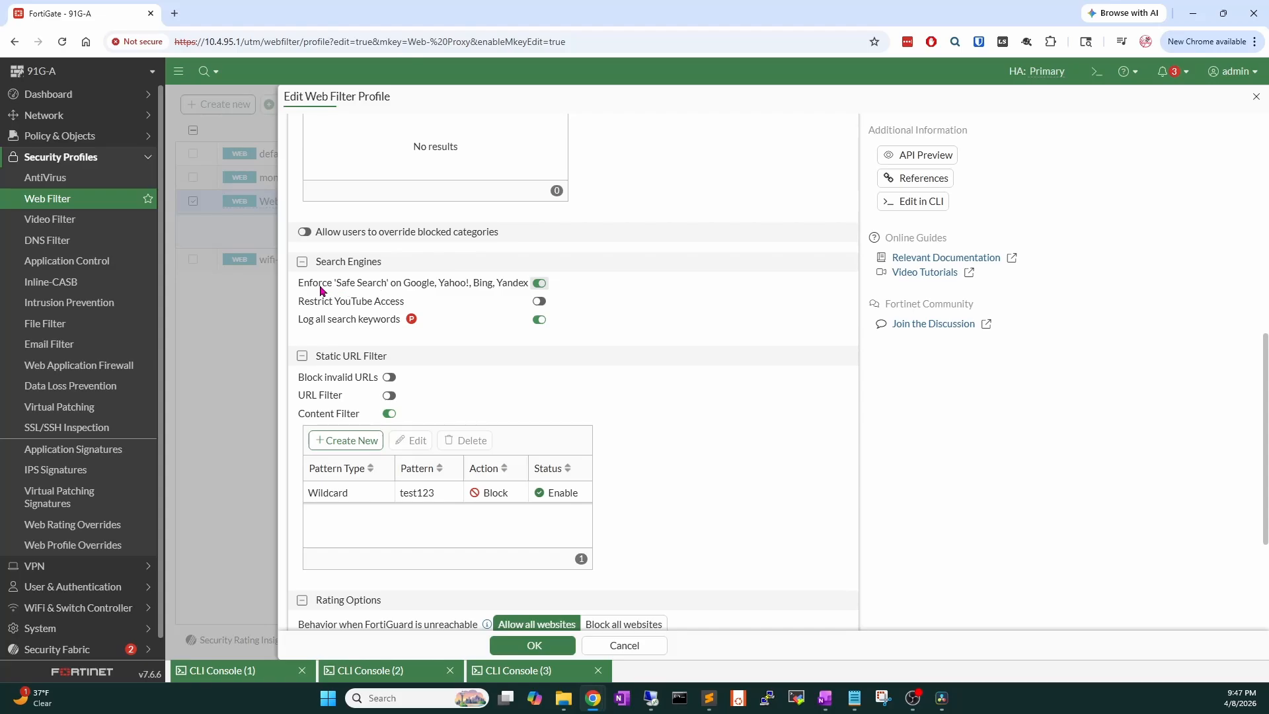
drag(296, 288, 526, 291)
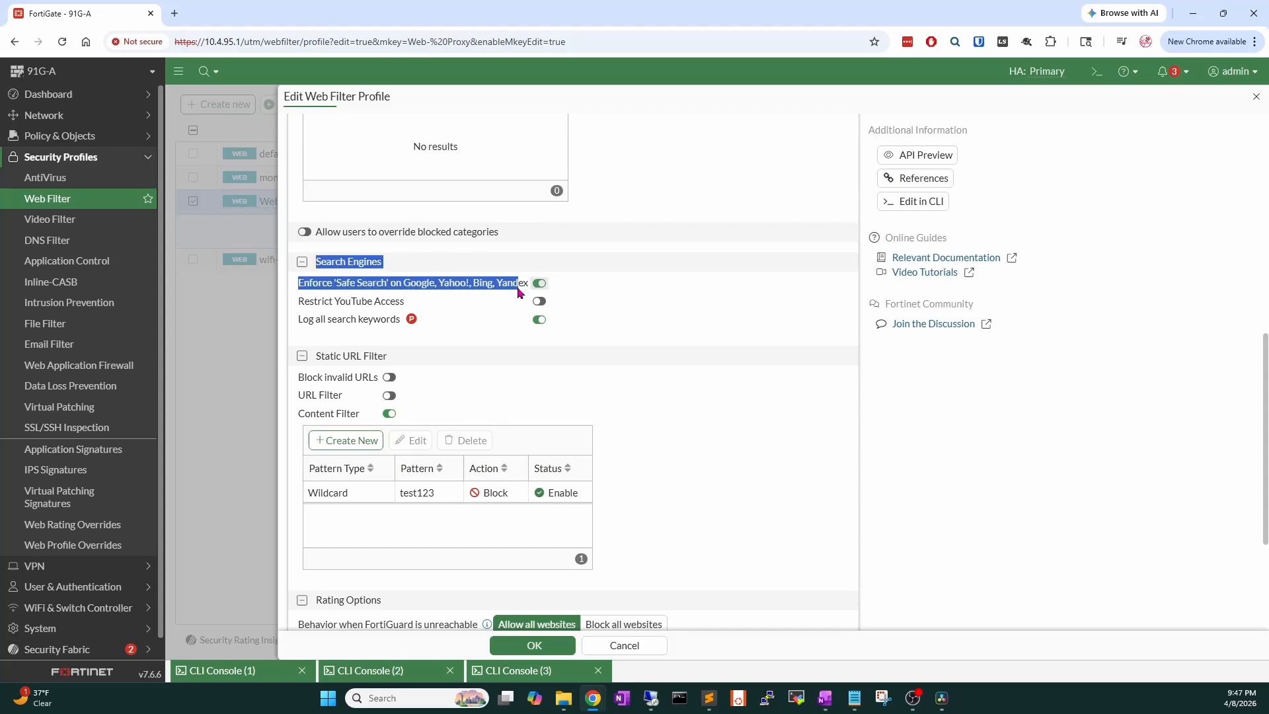
click(420, 282)
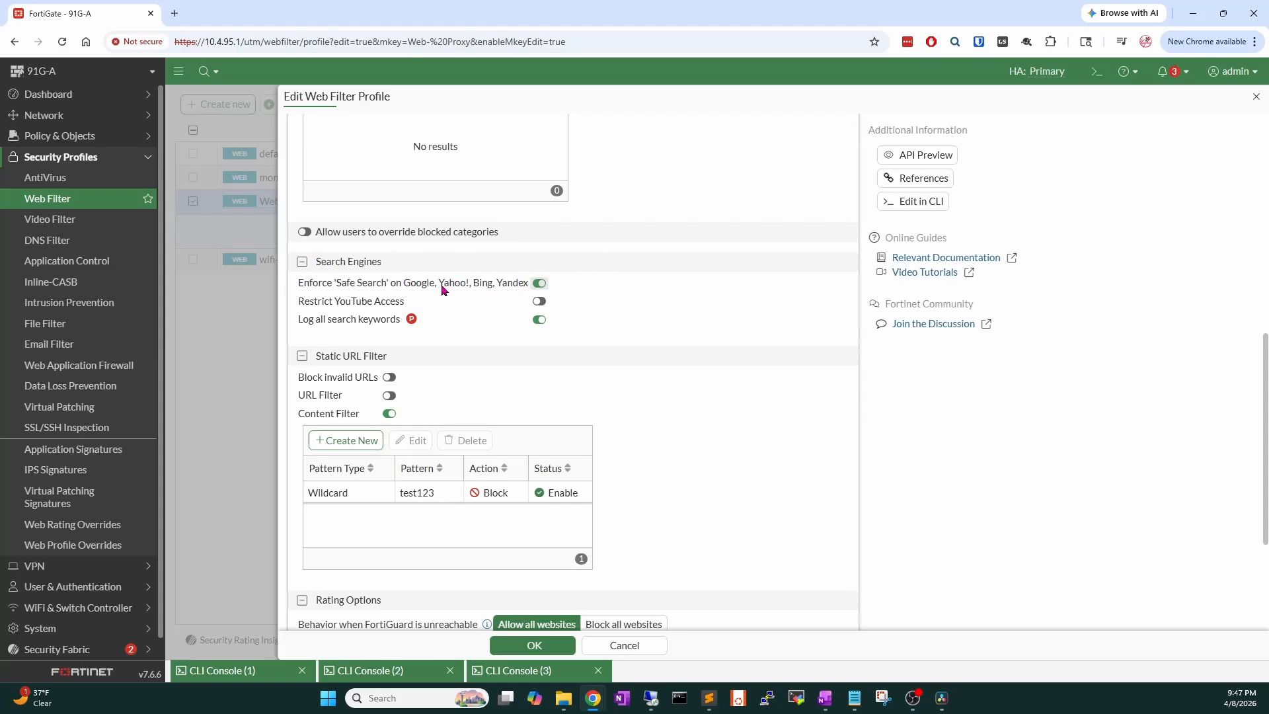
click(651, 698)
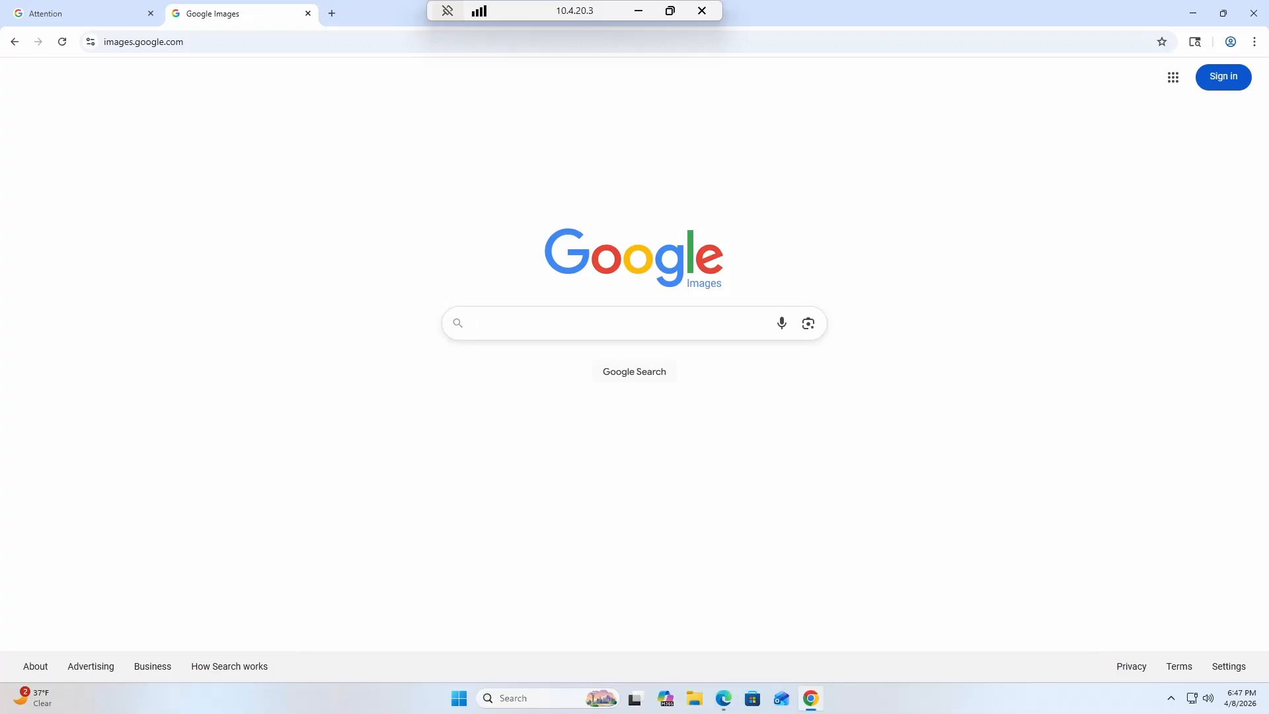
Image-search xxx on Google and confirm SafeSearch is locked on by browser safety settings.
text(xxx)
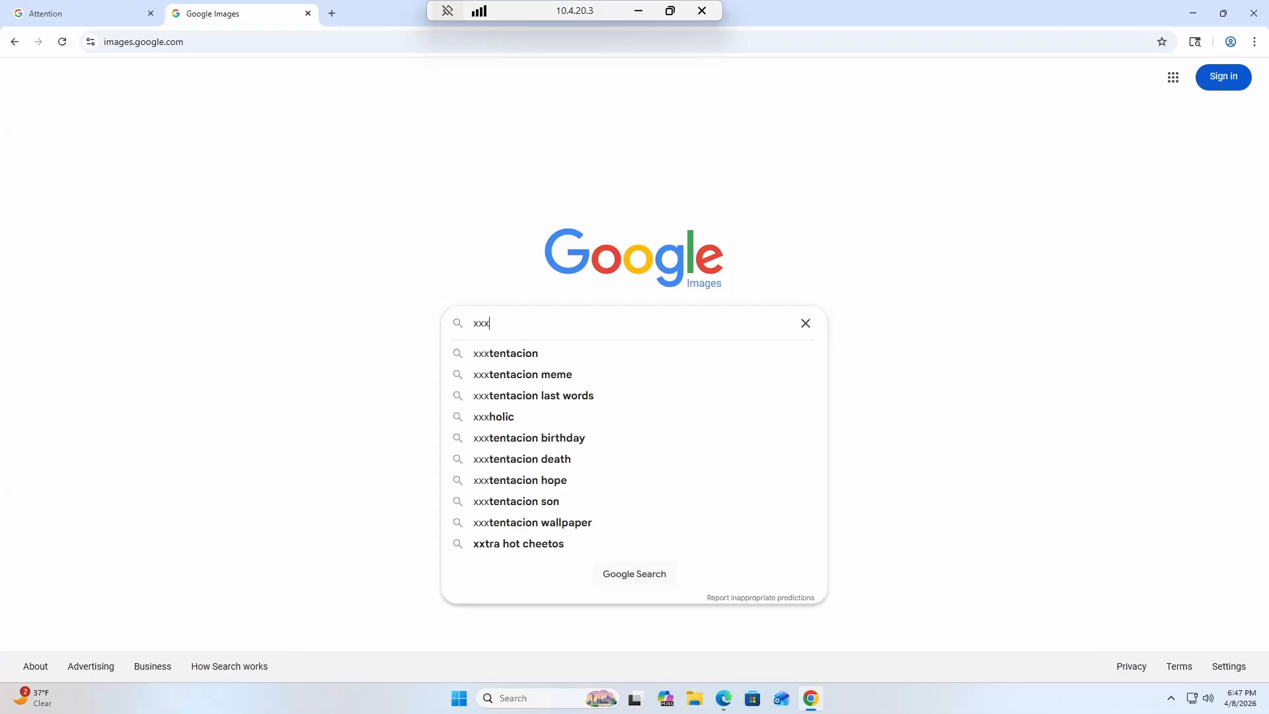
key(Return)
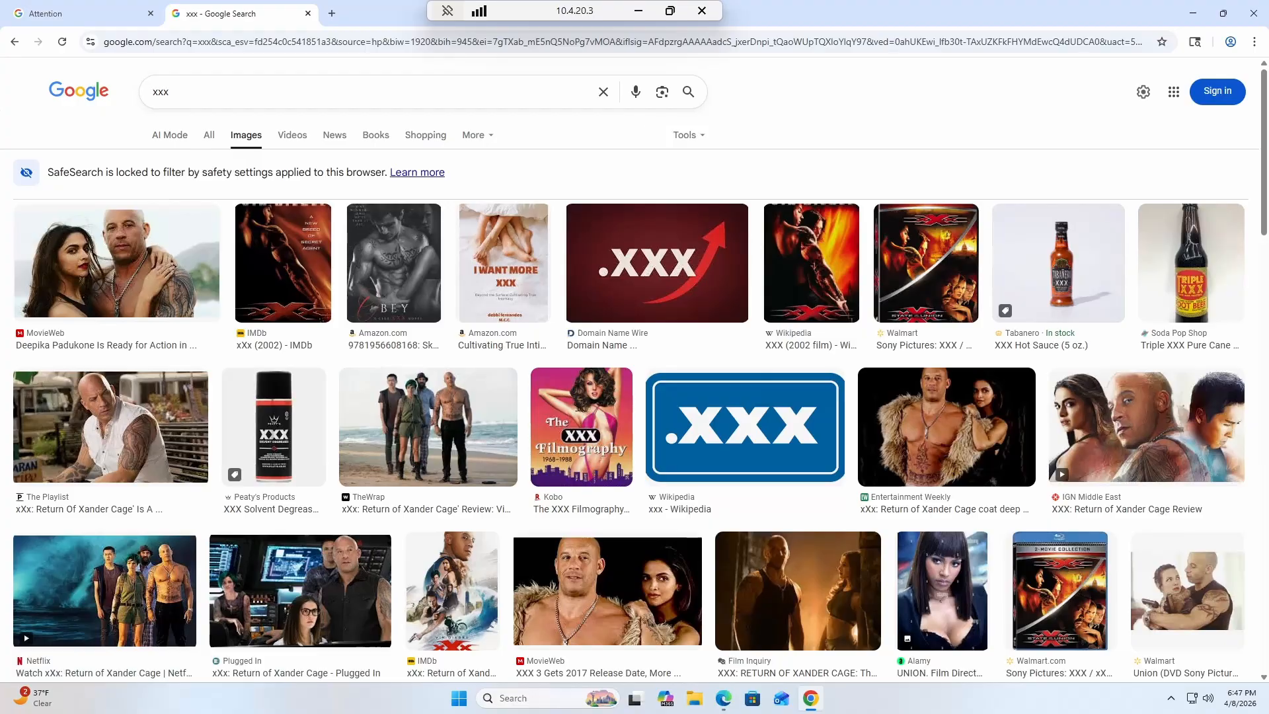
drag(47, 172, 136, 175)
click(137, 176)
click(428, 173)
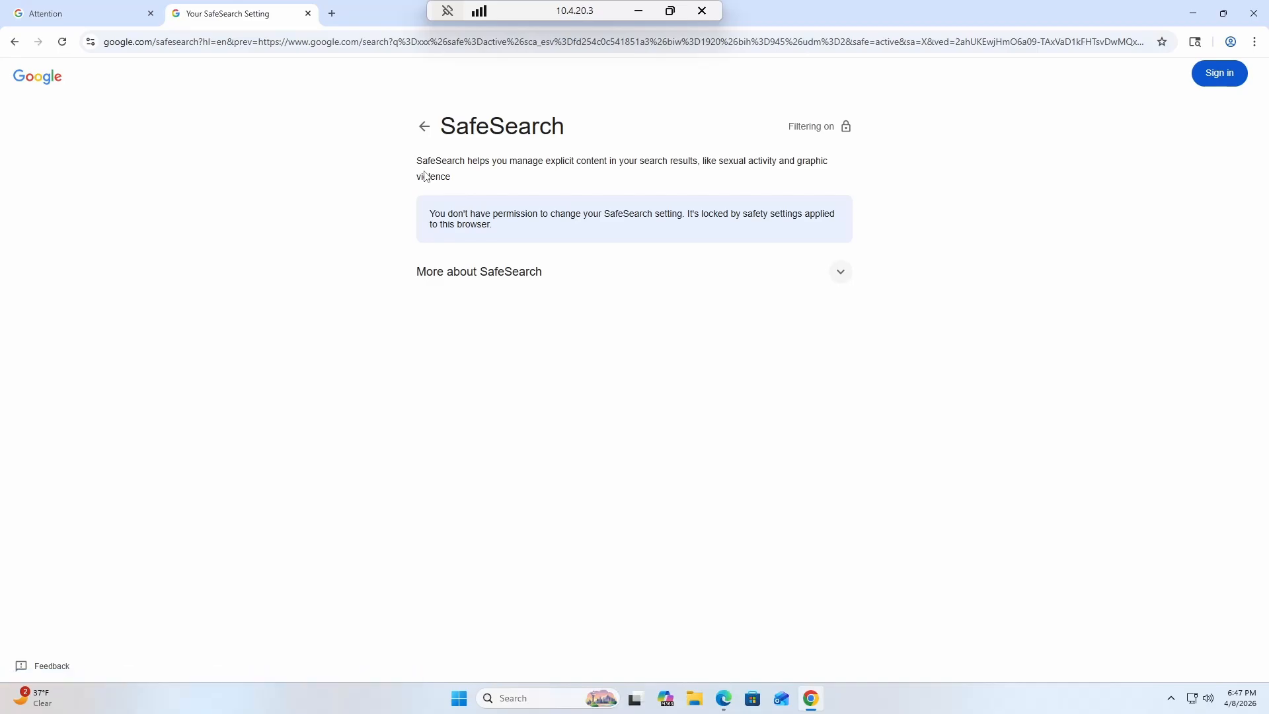
drag(430, 214, 548, 227)
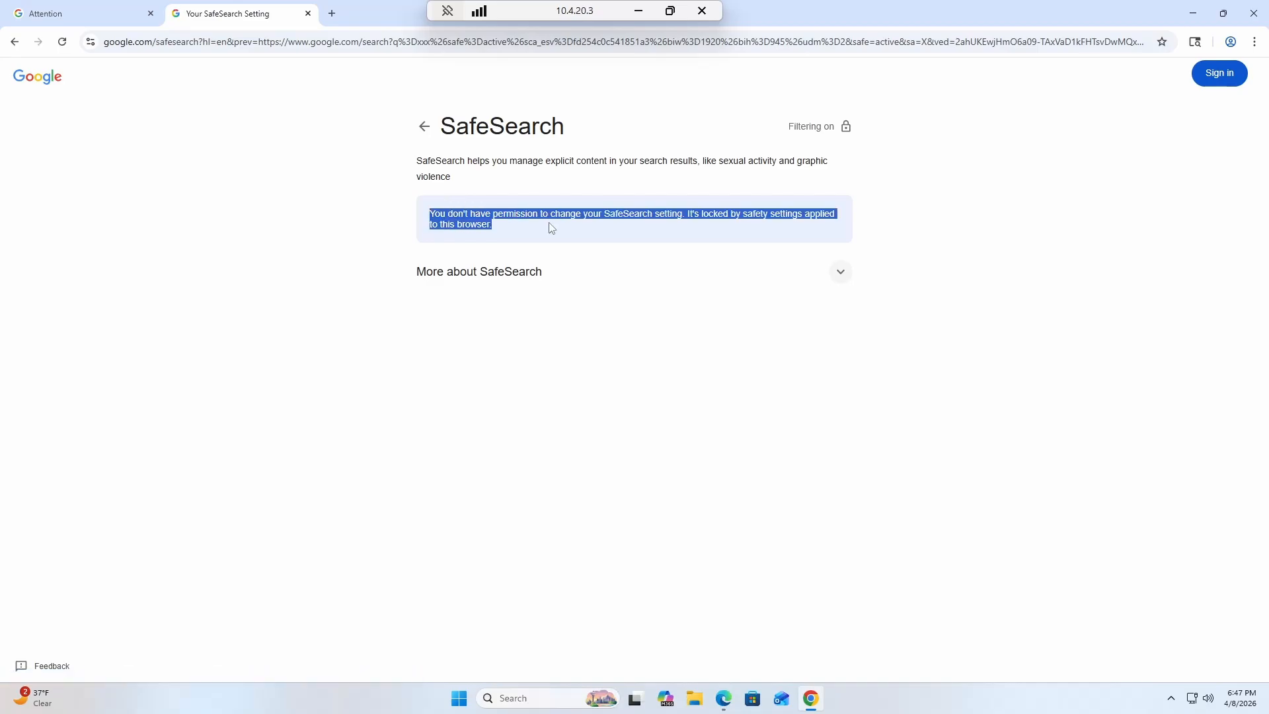
click(554, 226)
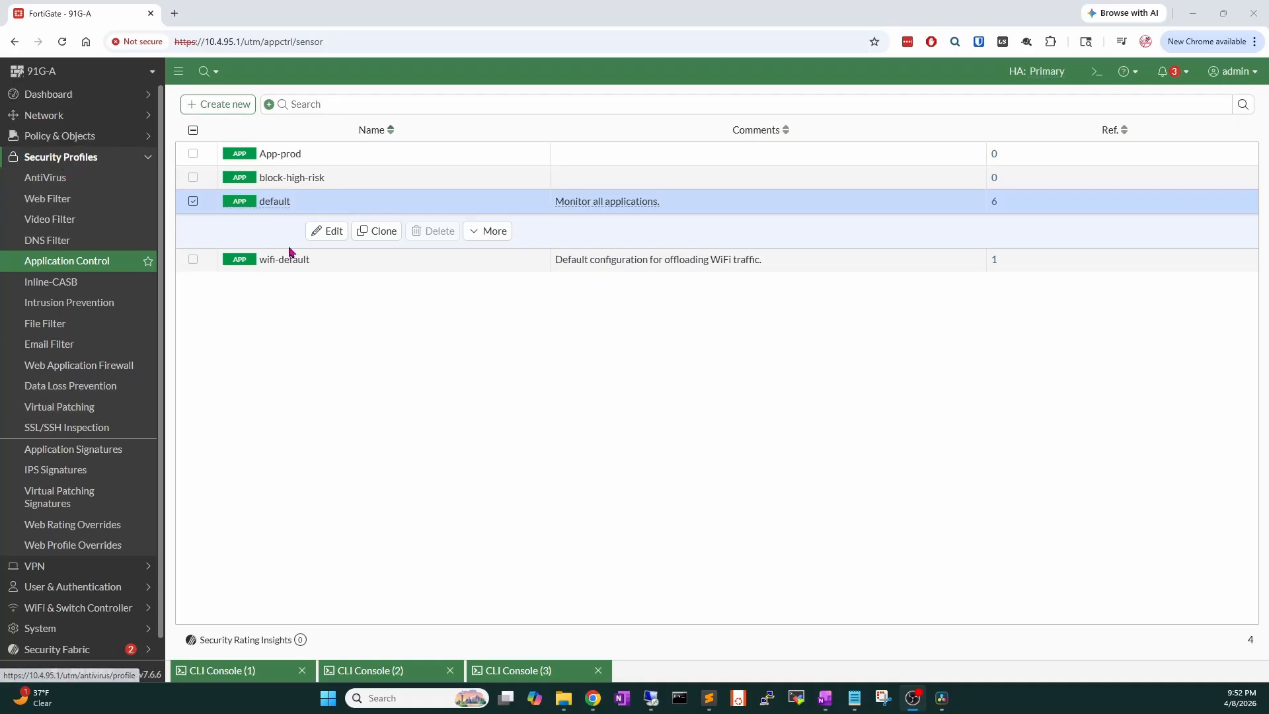
Review the default Application Control profile (P2P blocked), cancel, and go to Application Signatures.
double_click(320, 210)
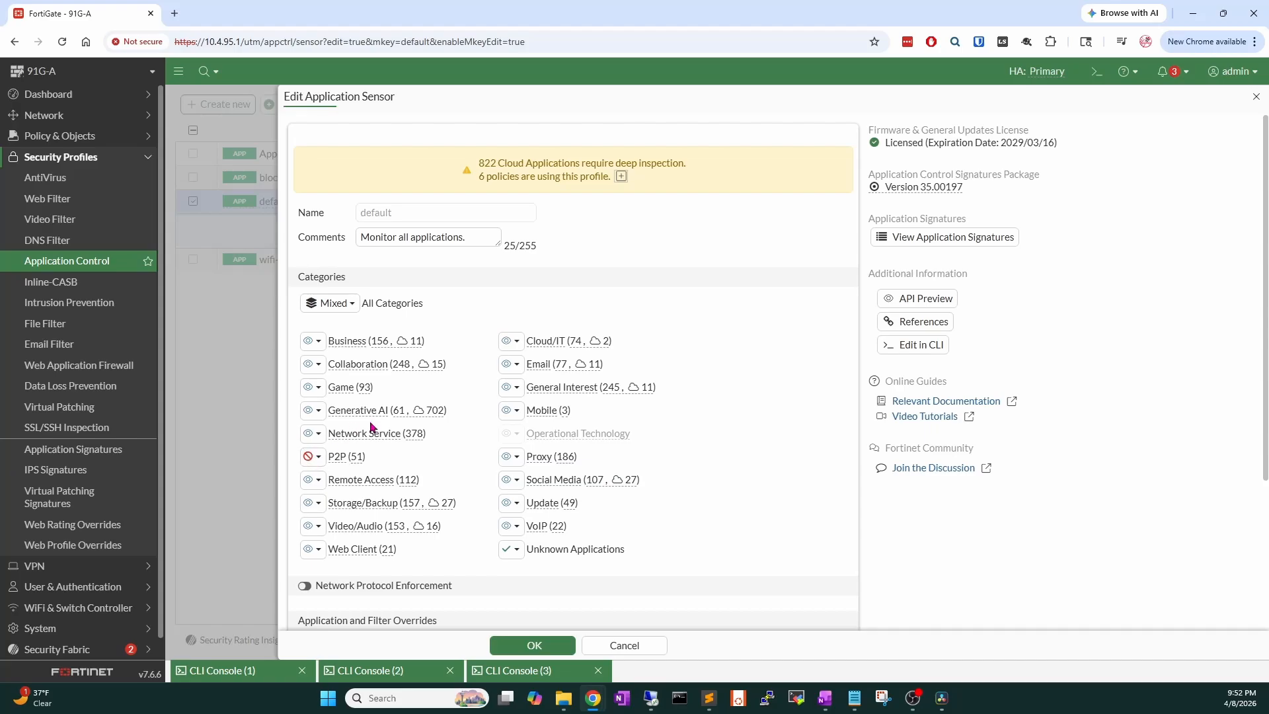
scroll(375, 420, down, 3)
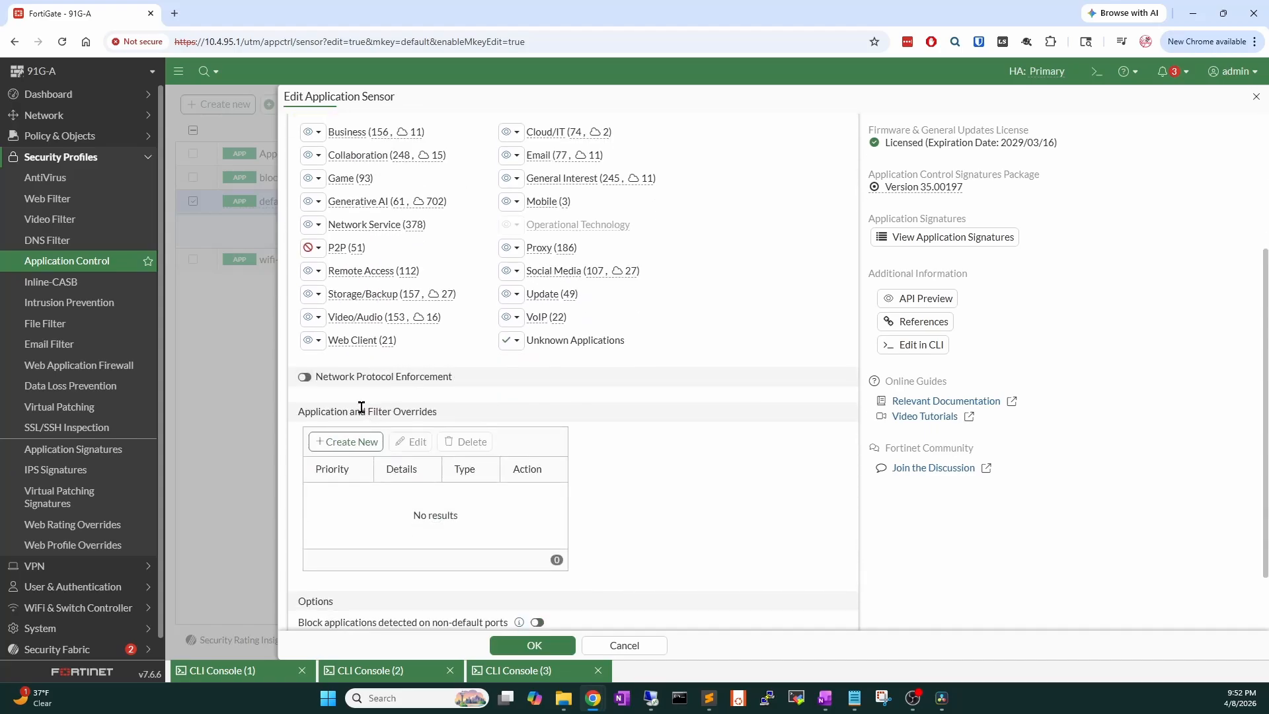
scroll(353, 439, down, 1)
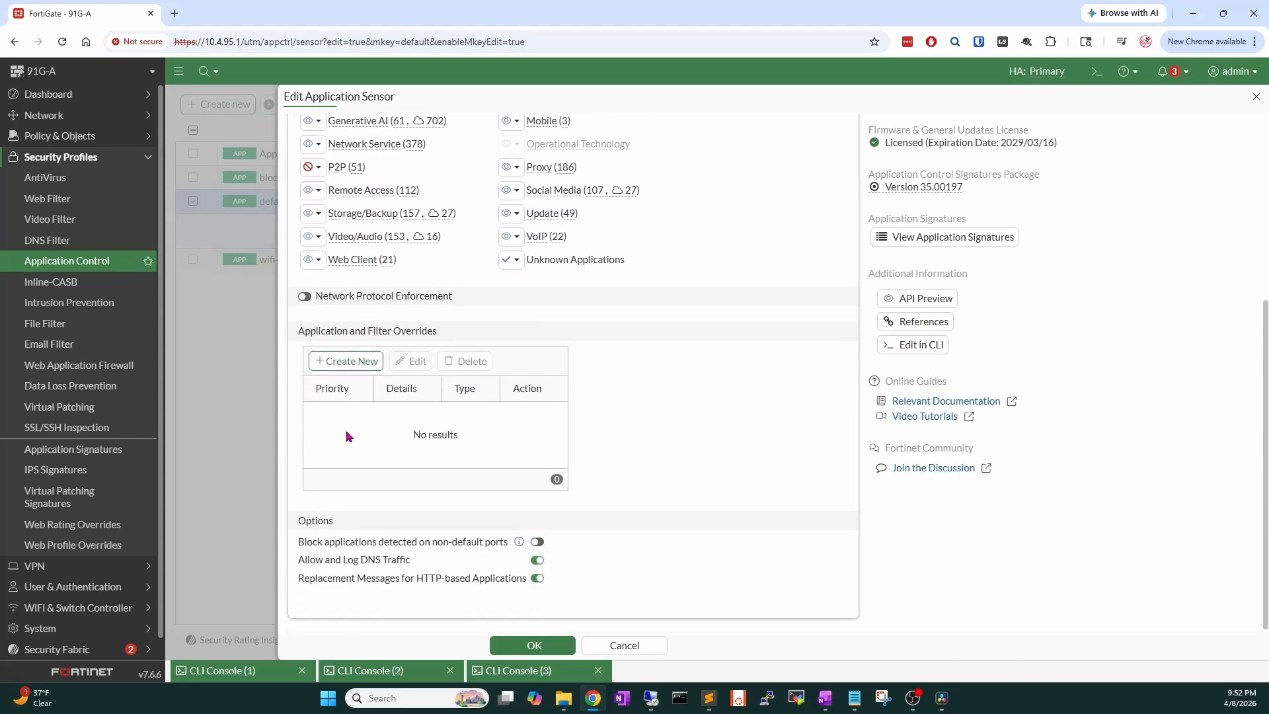
click(621, 646)
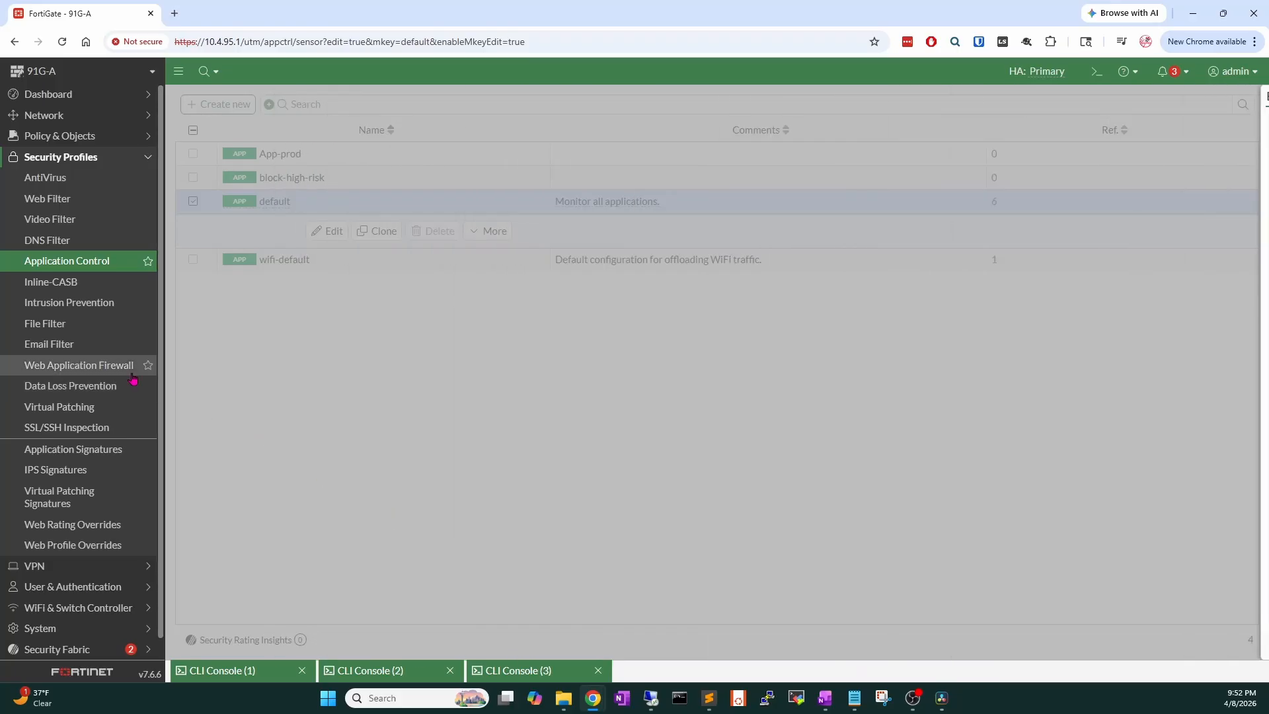
click(94, 447)
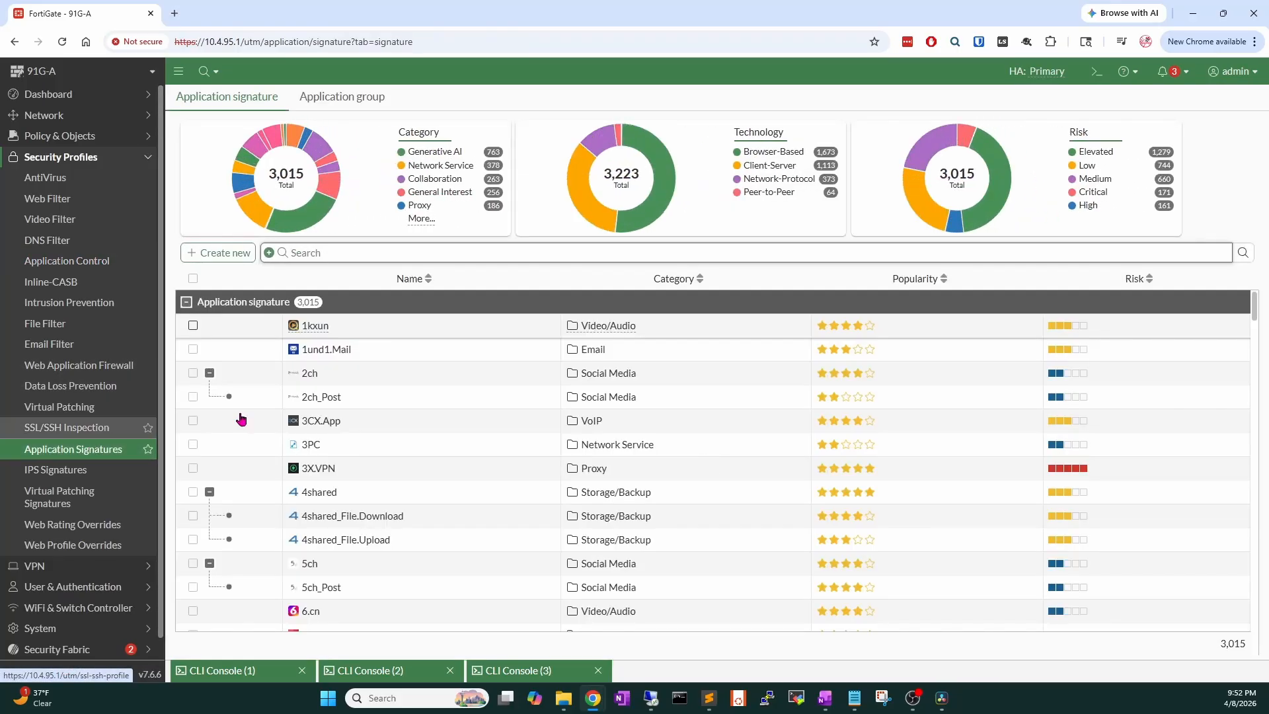
Filter the application signatures by youtube and note the SSL Deep Inspection requirement.
scroll(352, 412, down, 3)
scroll(352, 412, down, 8)
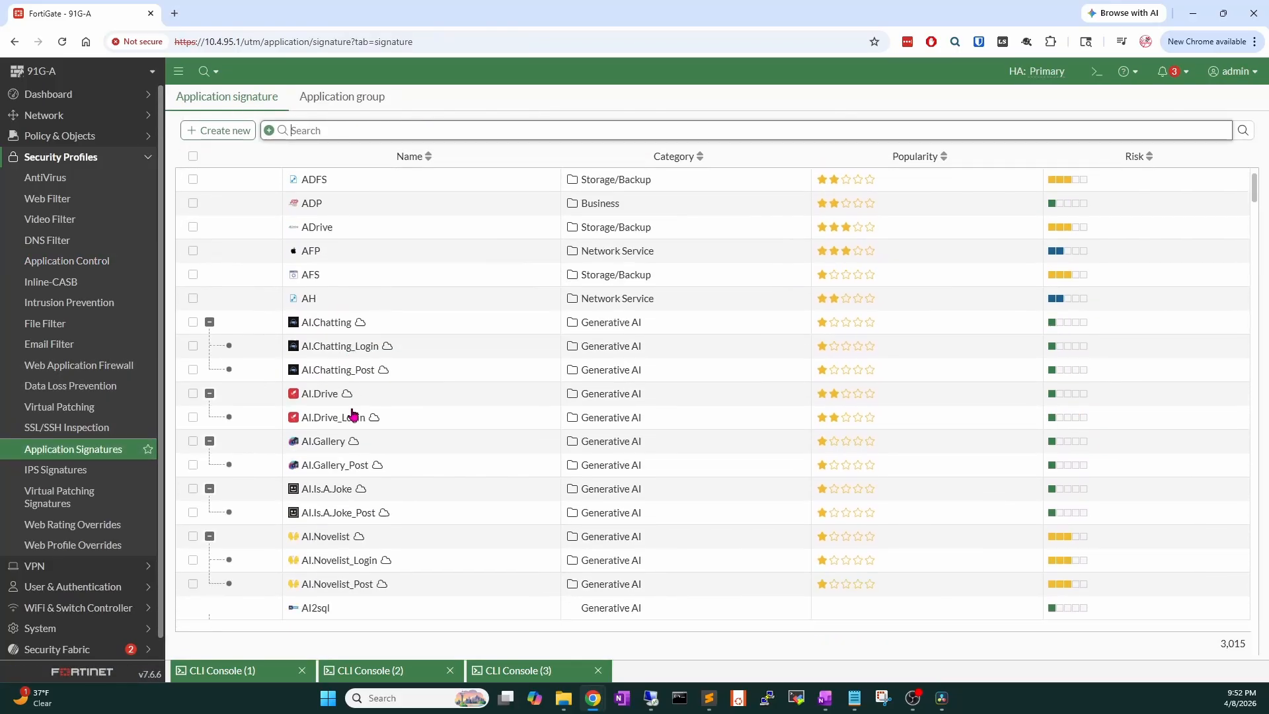
scroll(358, 410, down, 10)
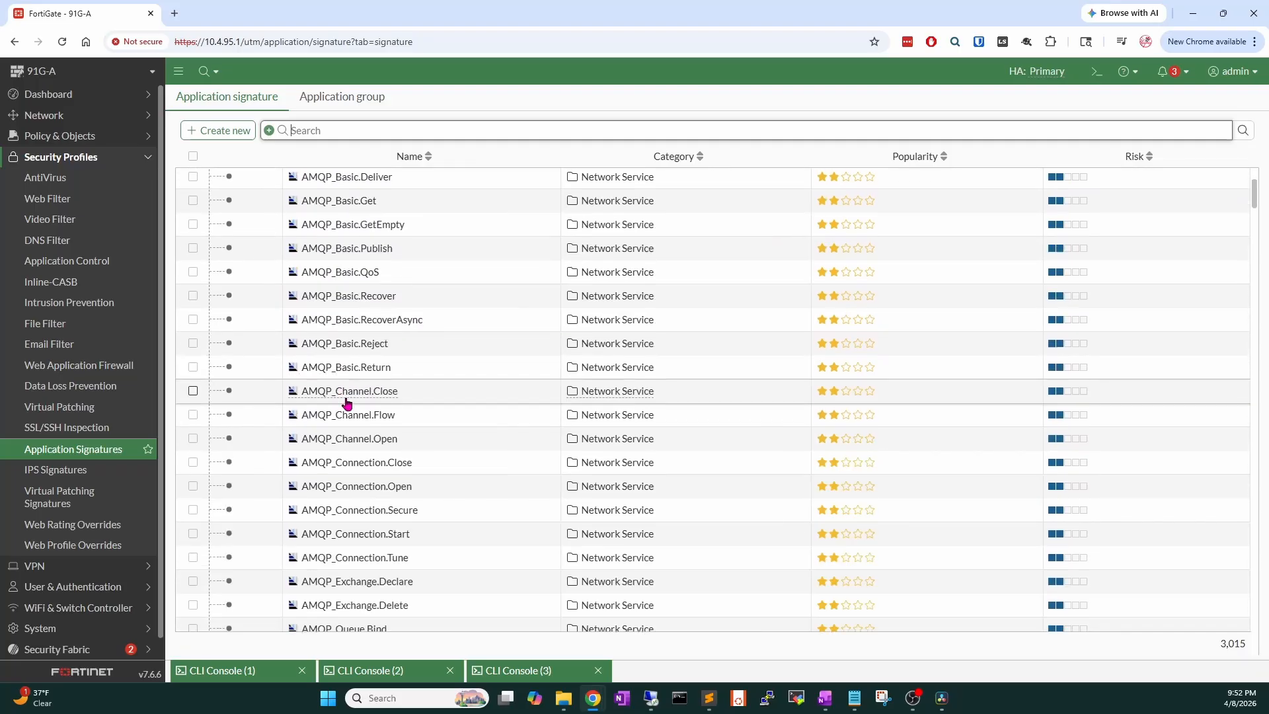
scroll(343, 393, down, 15)
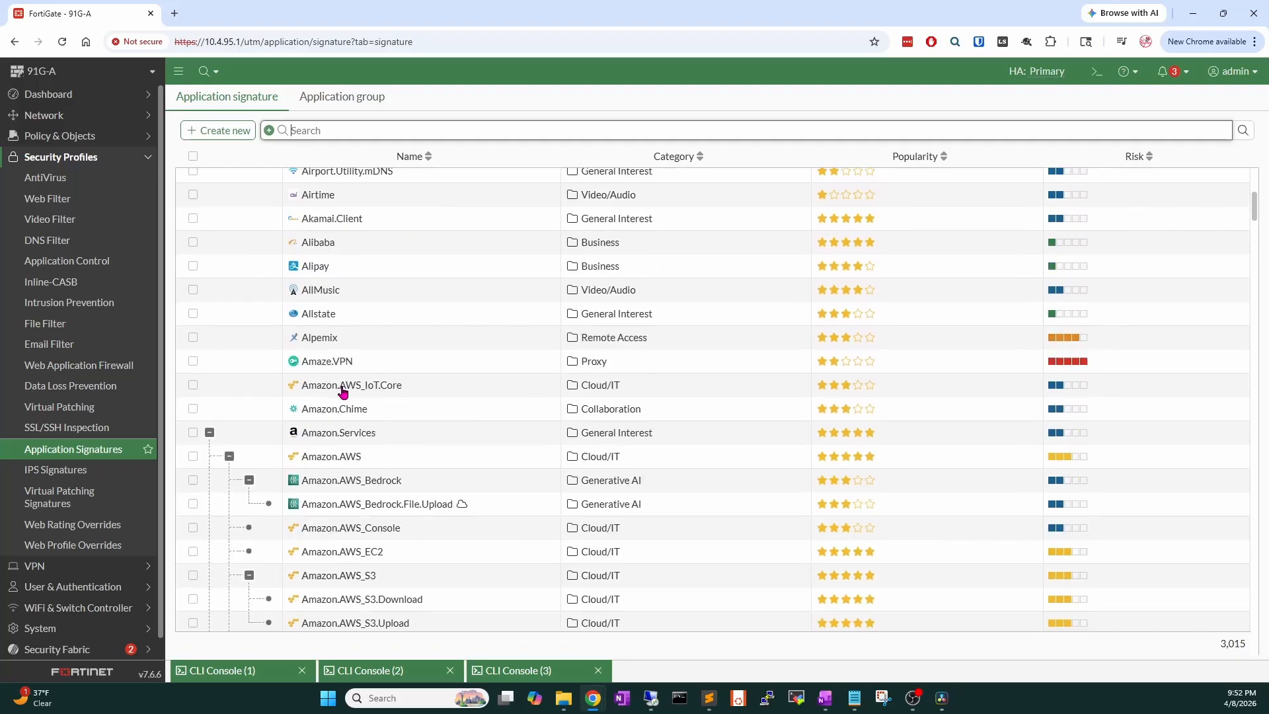
scroll(343, 393, down, 15)
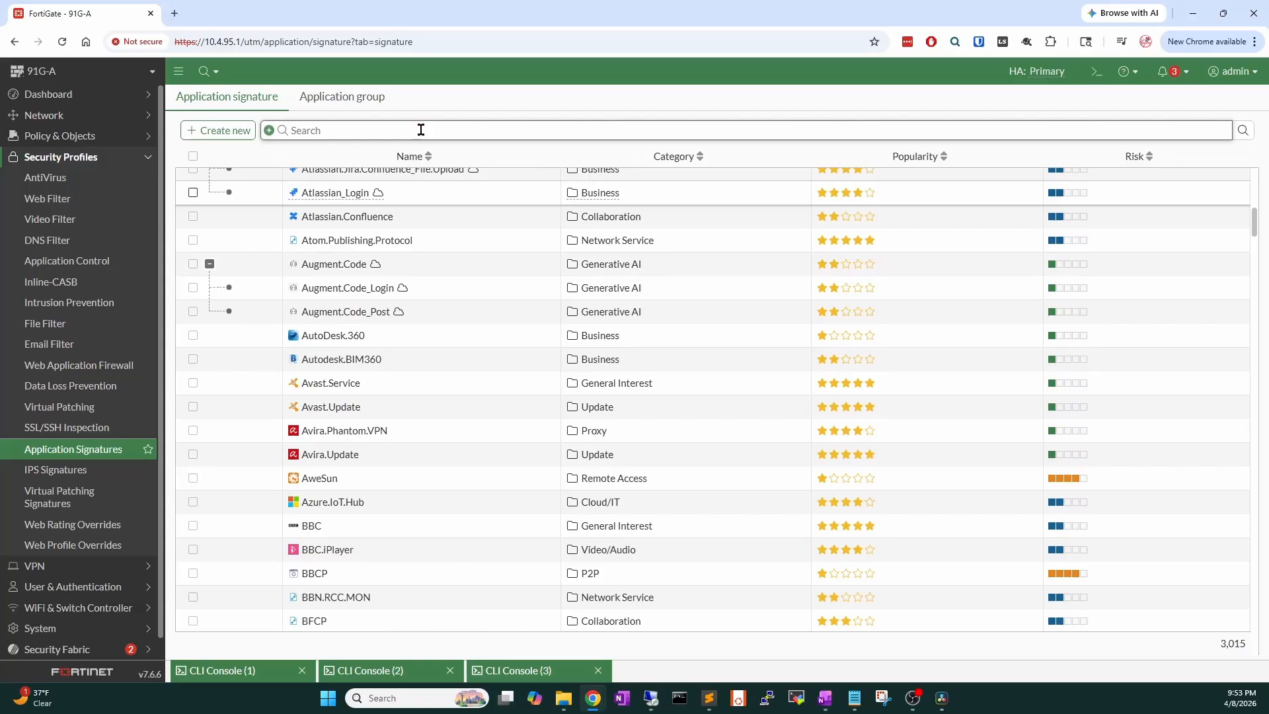
text(youtube)
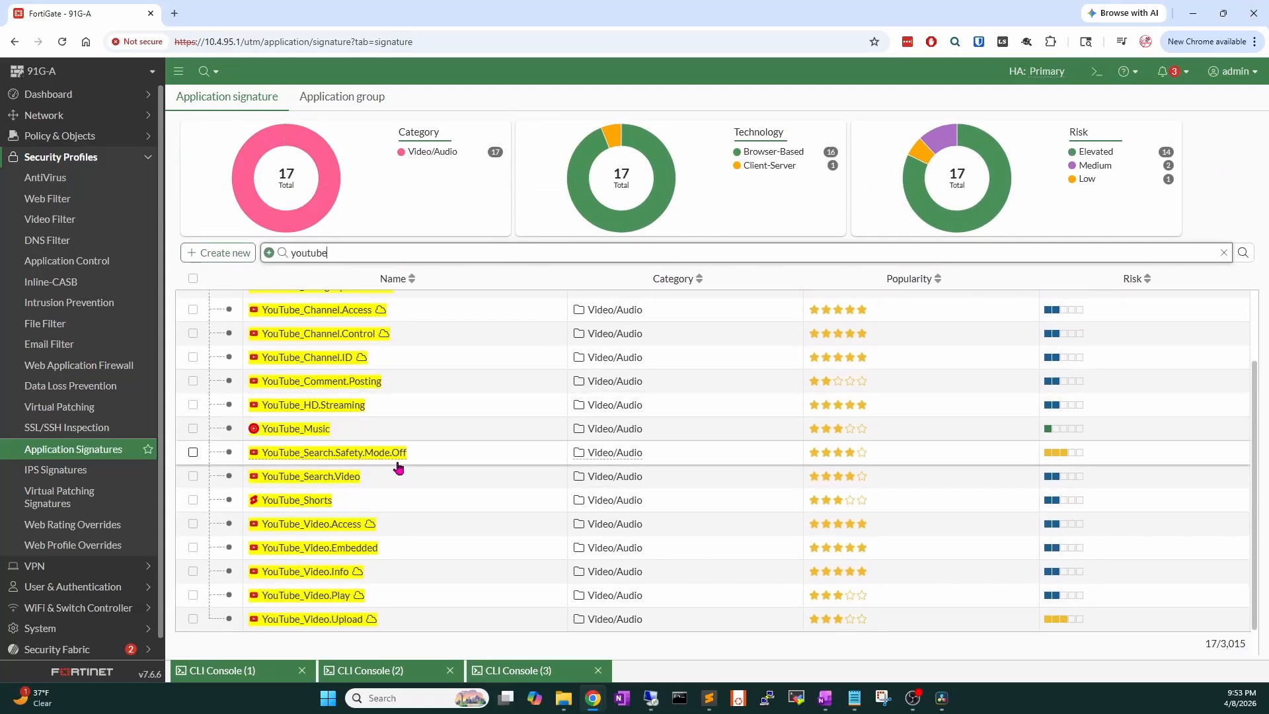
mouse_move(391, 464)
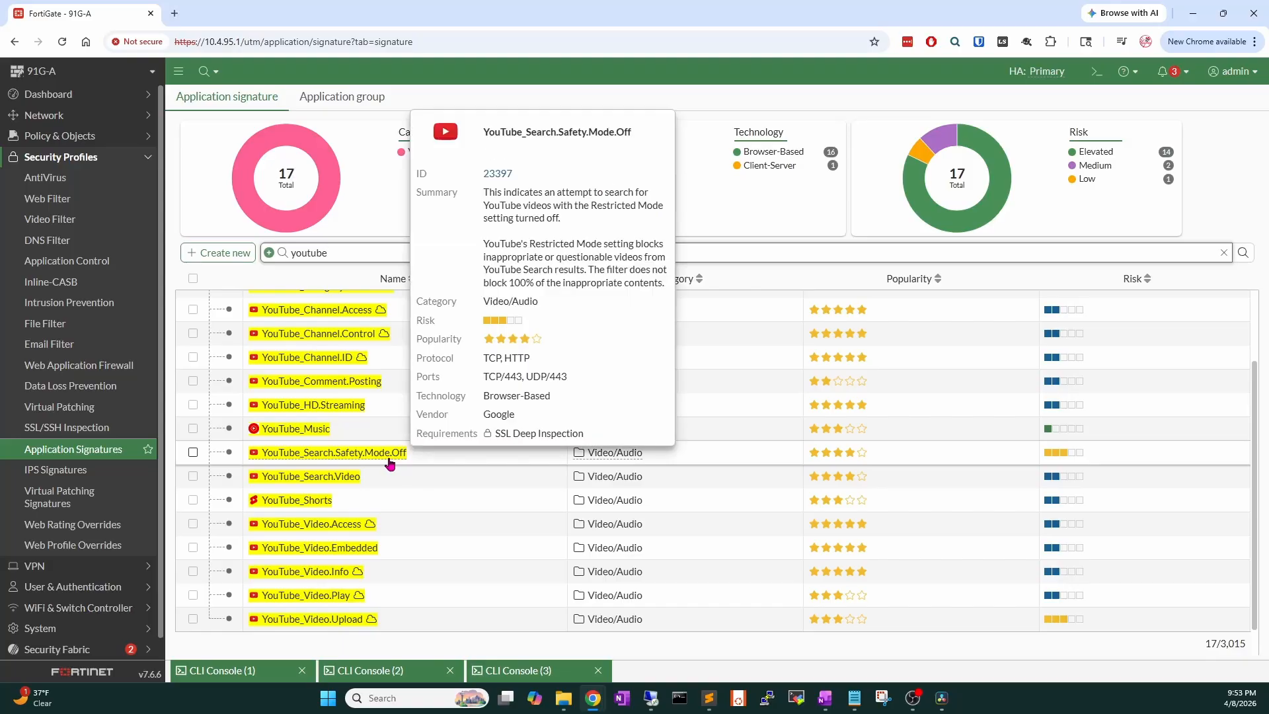
drag(495, 434, 587, 438)
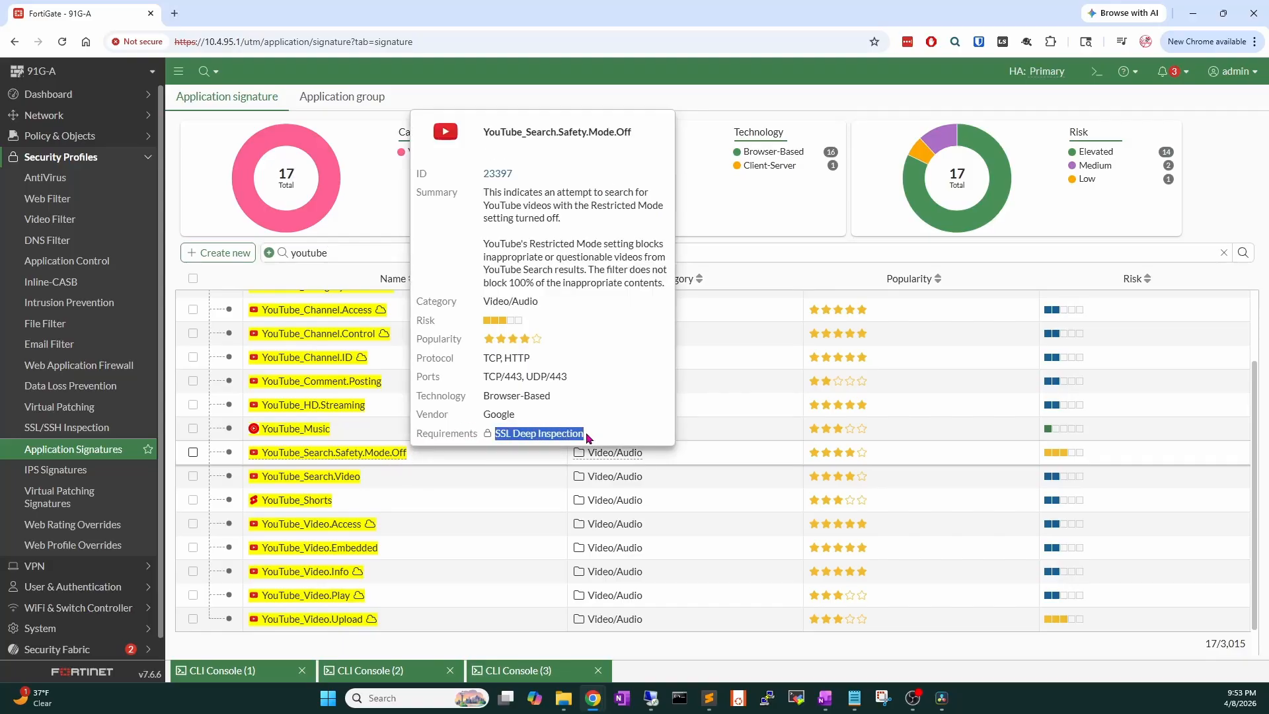
Read the info cards of the remaining YouTube signatures in the Video/Audio category.
scroll(368, 516, up, 2)
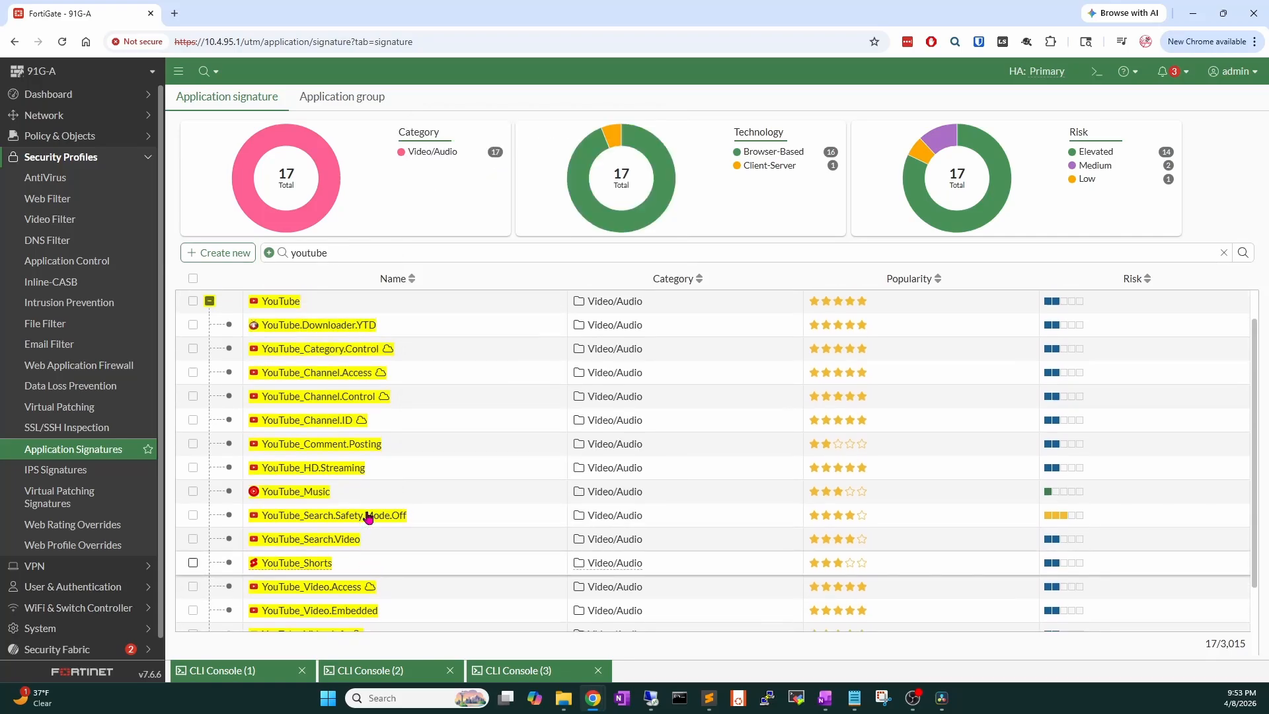
mouse_move(279, 334)
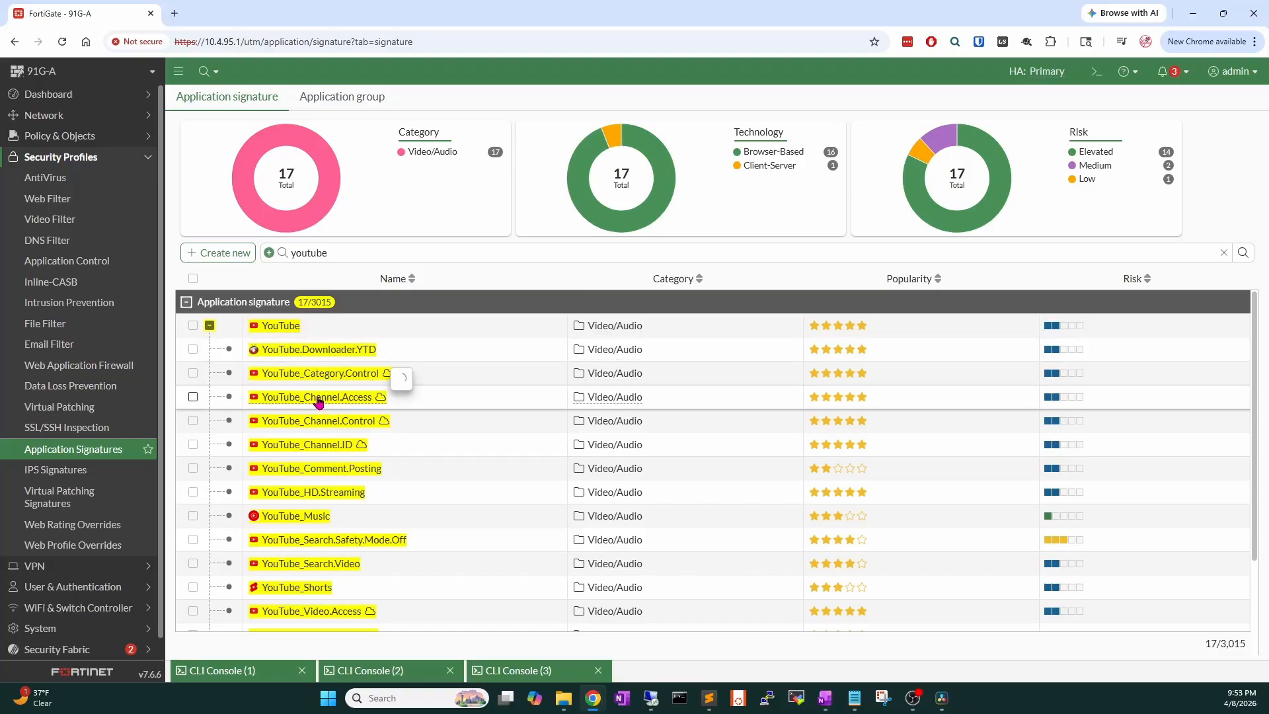
mouse_move(318, 402)
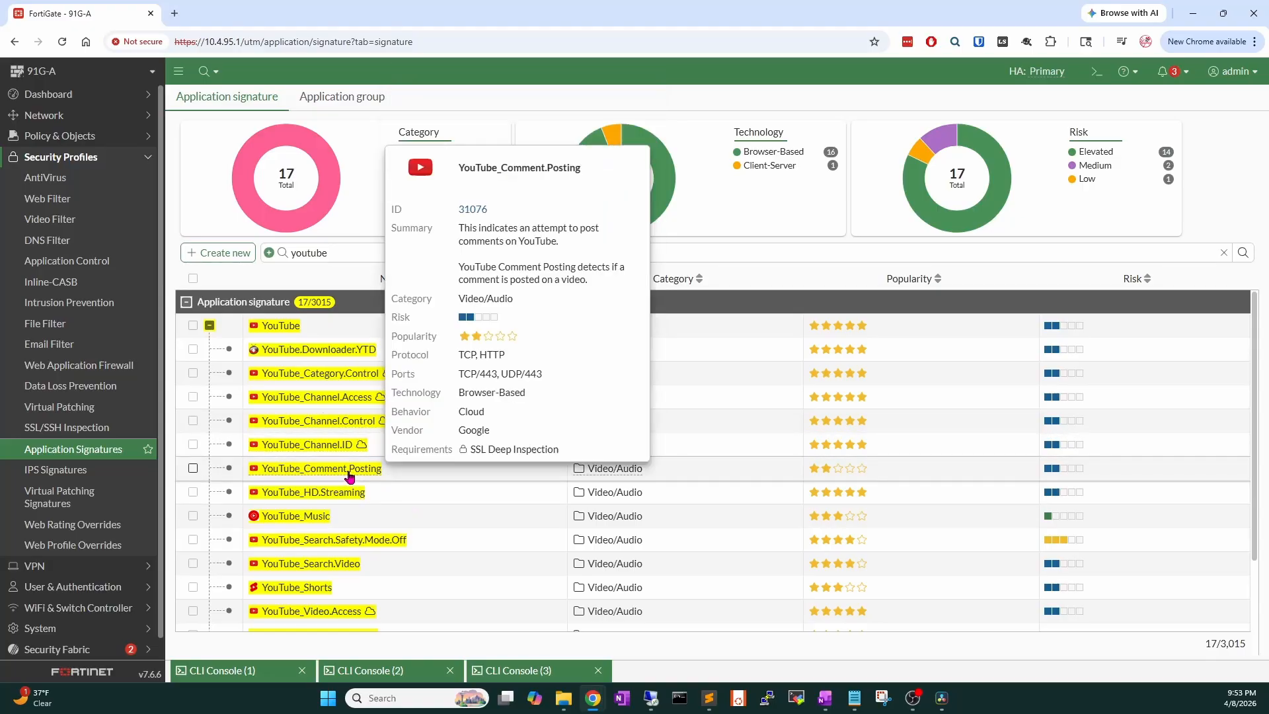
scroll(478, 493, down, 1)
scroll(477, 493, down, 2)
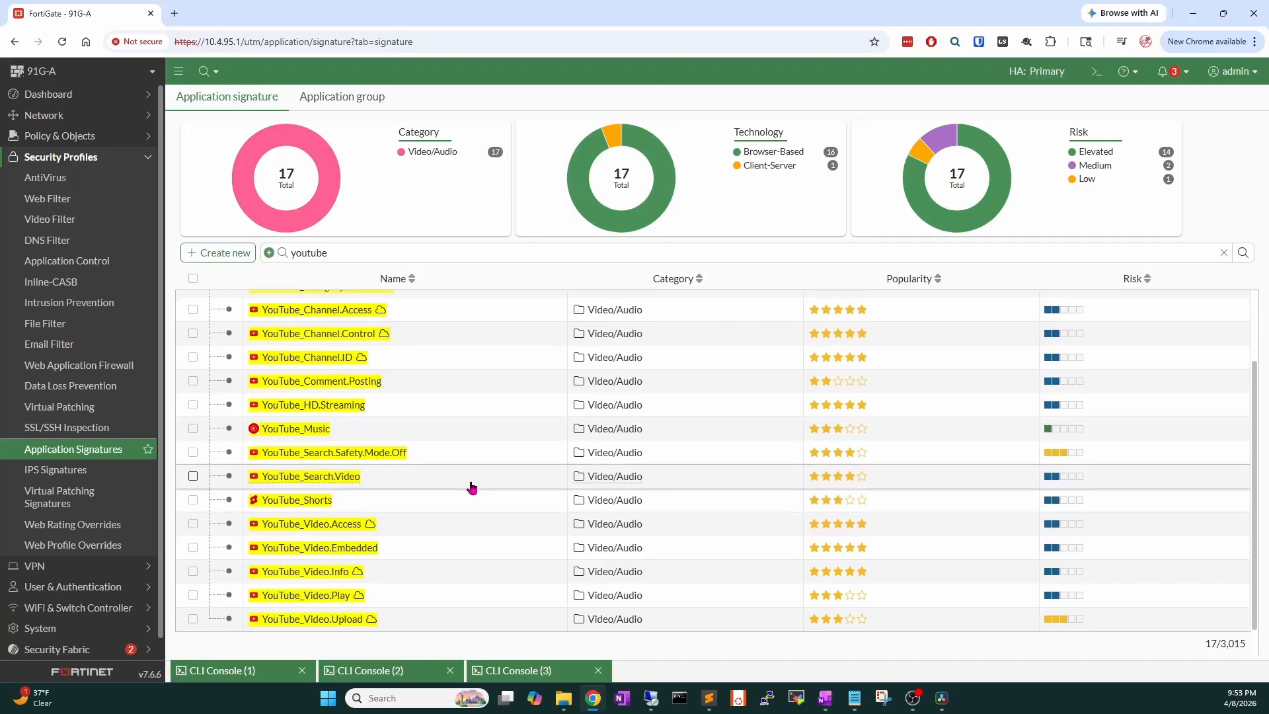
mouse_move(304, 505)
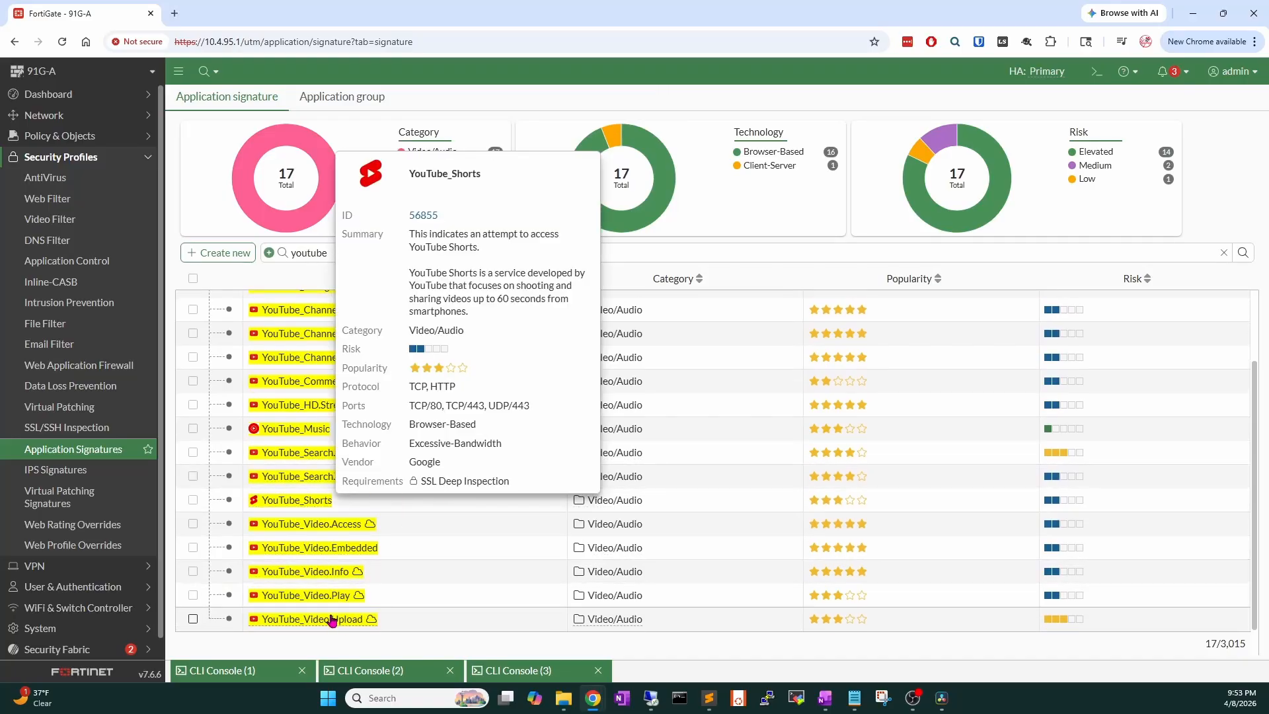
mouse_move(335, 627)
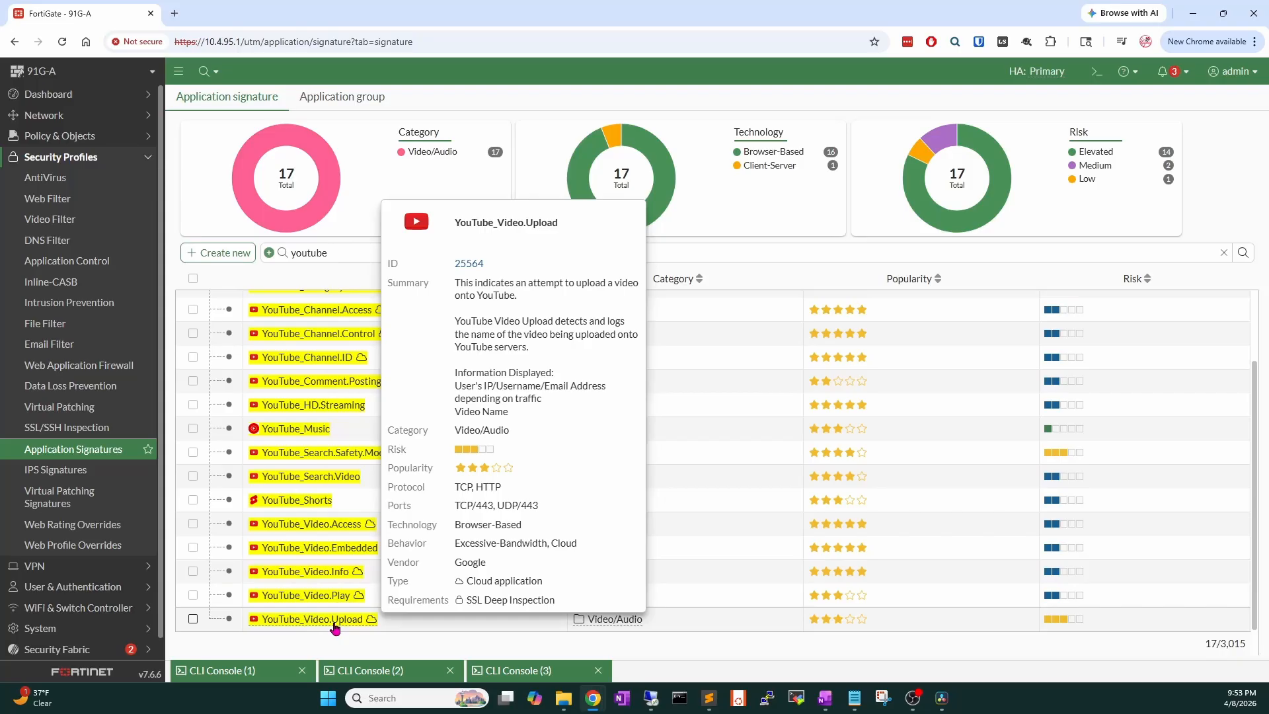
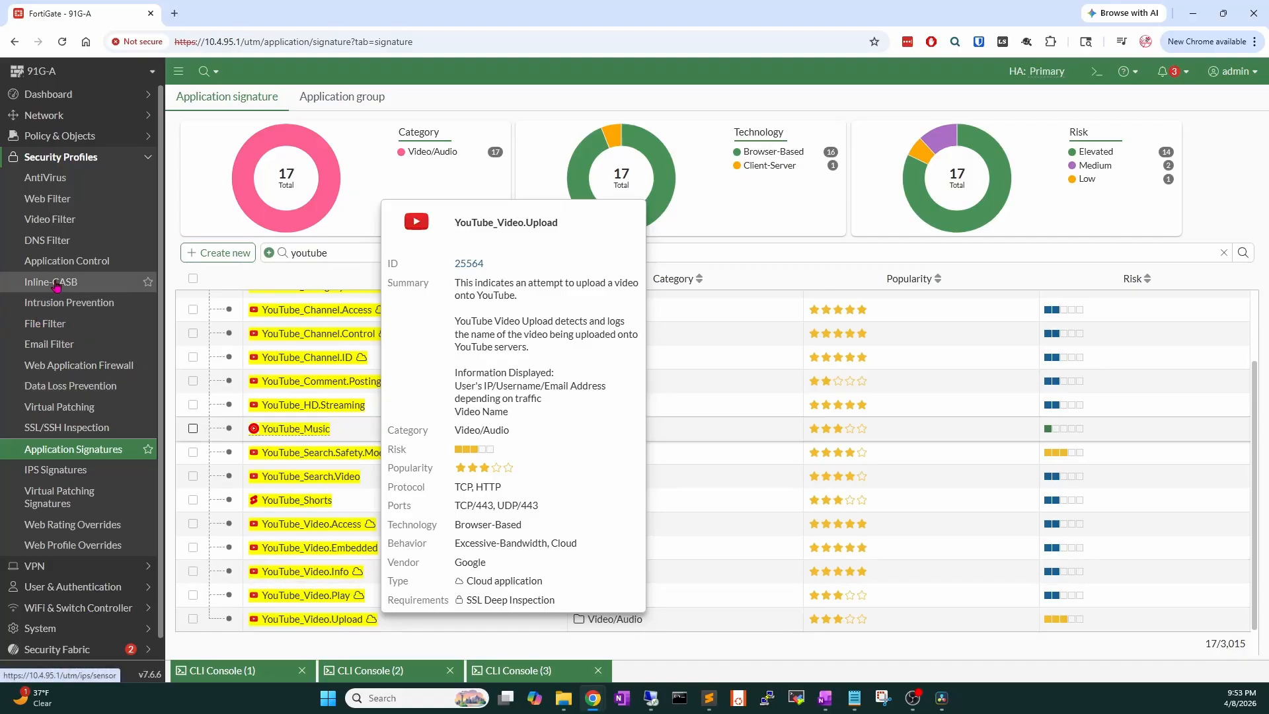
Open the list of Application Control profiles.
click(62, 261)
Edit the default Application Control profile and start a new application override.
double_click(361, 203)
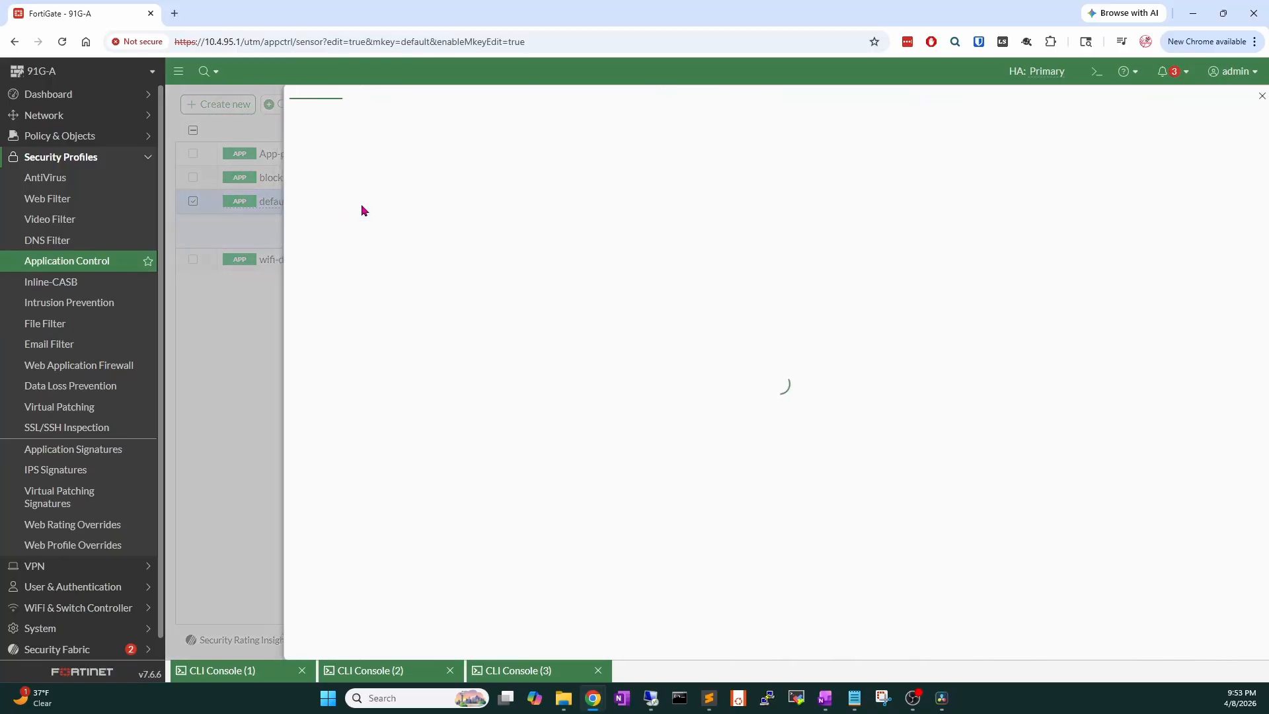
scroll(423, 360, down, 4)
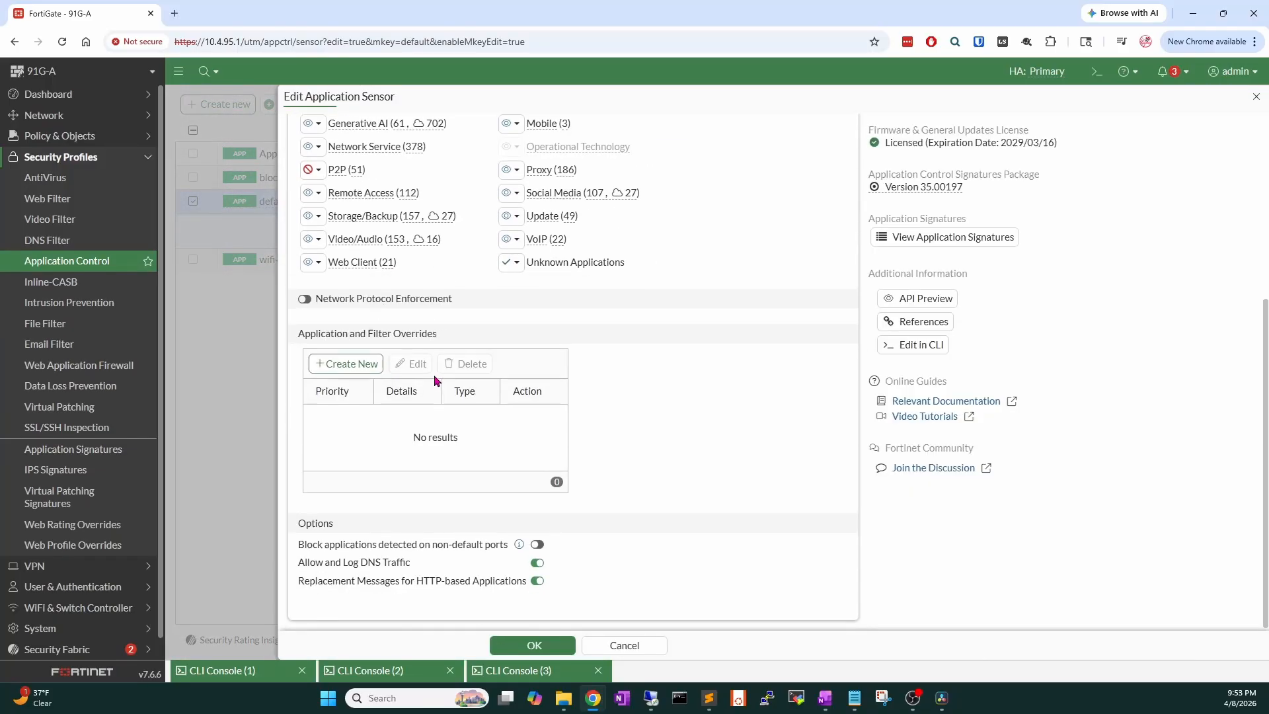
click(339, 361)
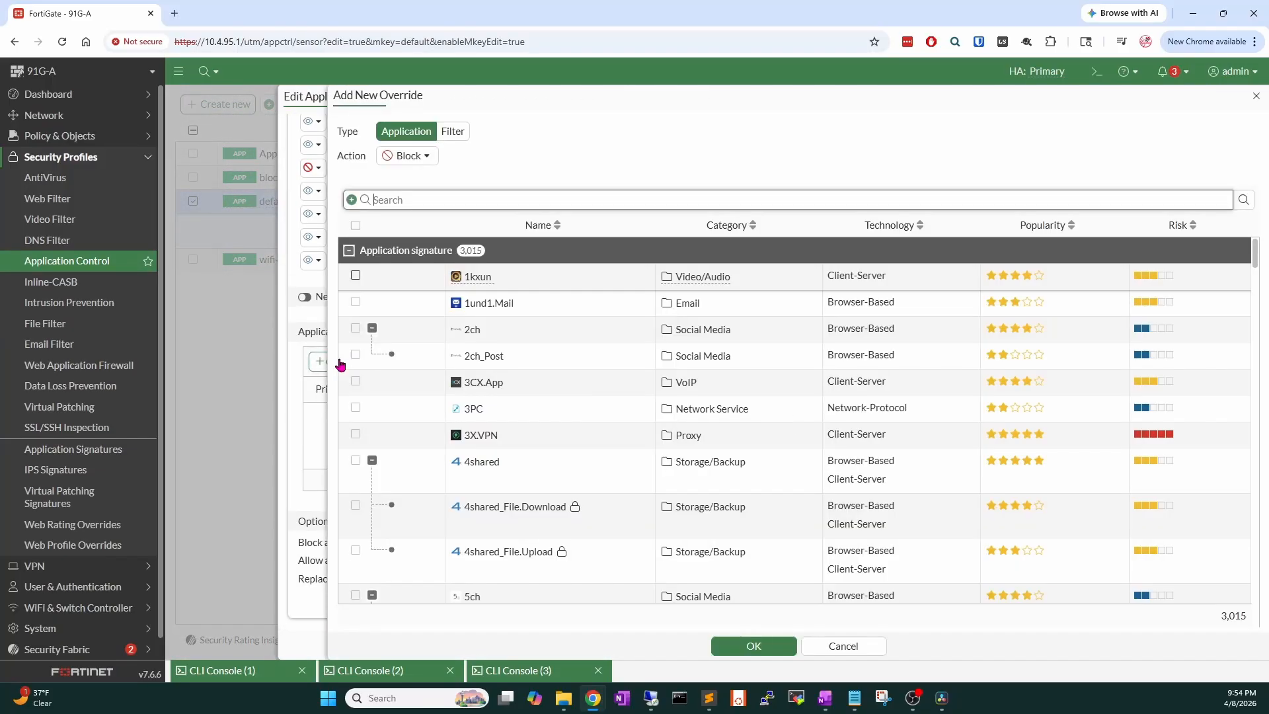
Browse the full list of 3,015 application signatures in the Block override dialog.
scroll(549, 489, down, 3)
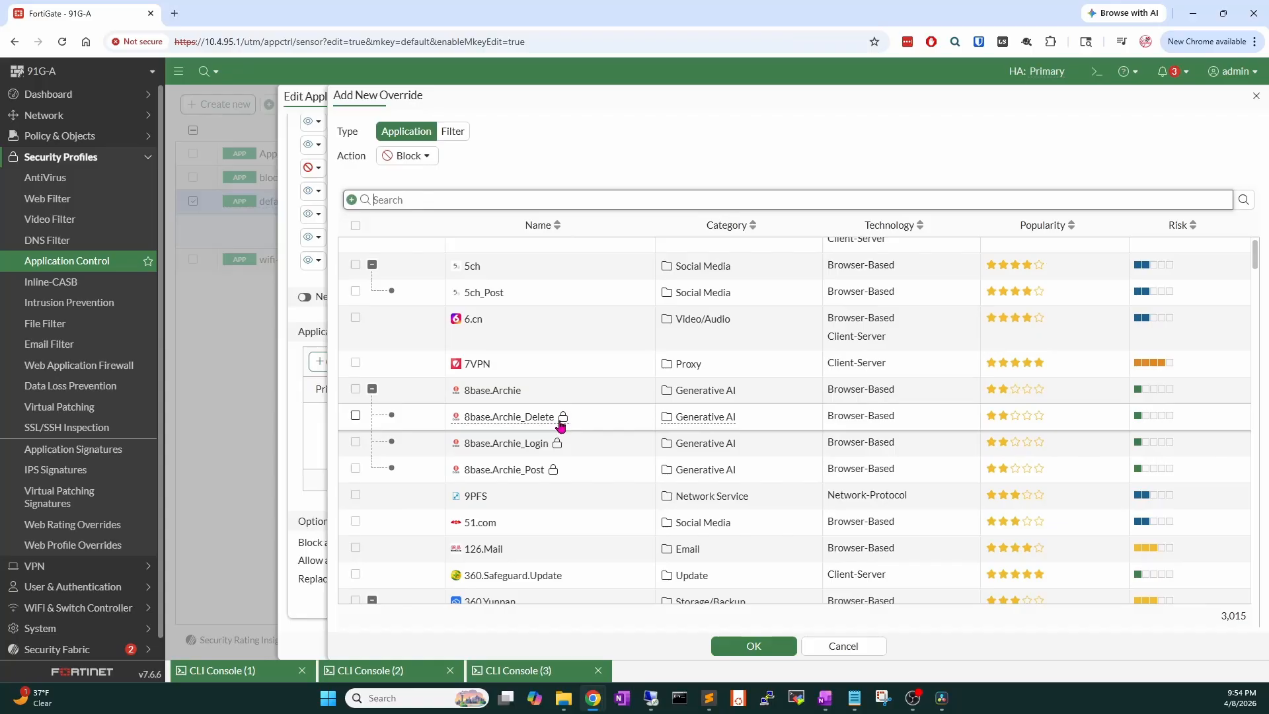
scroll(558, 425, down, 3)
mouse_move(553, 343)
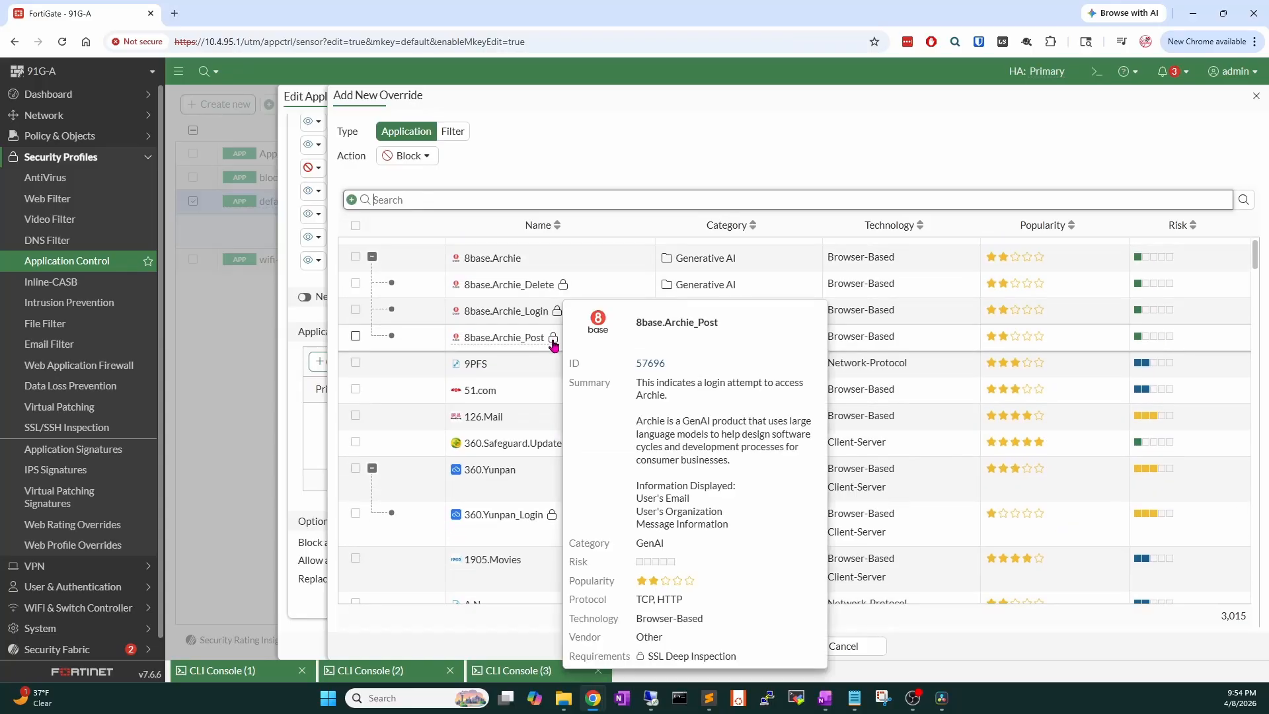
scroll(554, 344, down, 15)
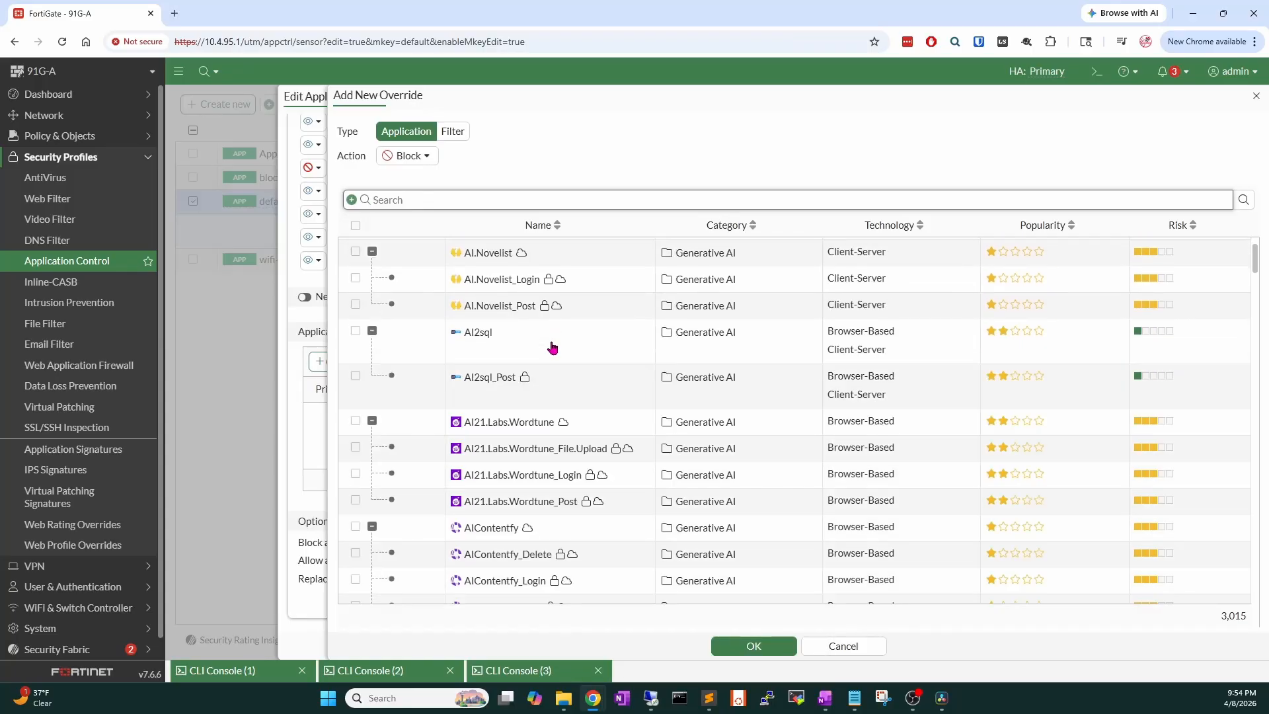
scroll(552, 347, down, 10)
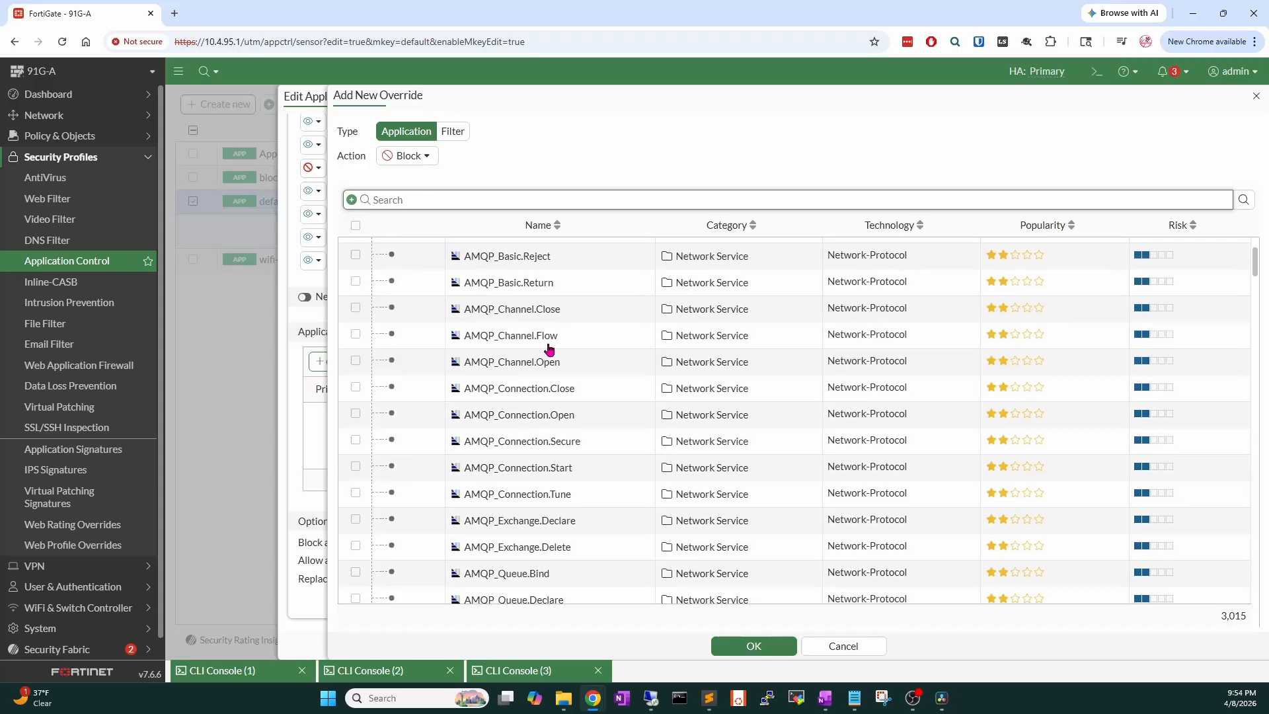
scroll(547, 351, down, 5)
scroll(546, 351, down, 5)
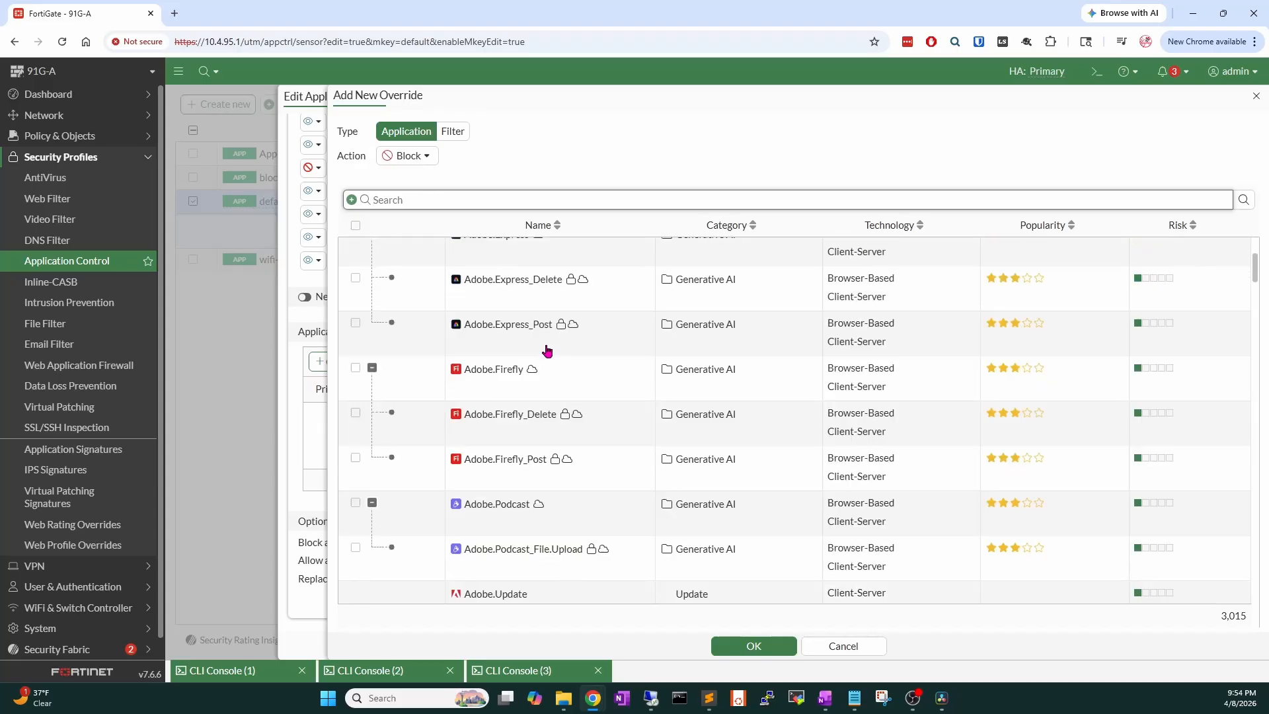
mouse_move(547, 289)
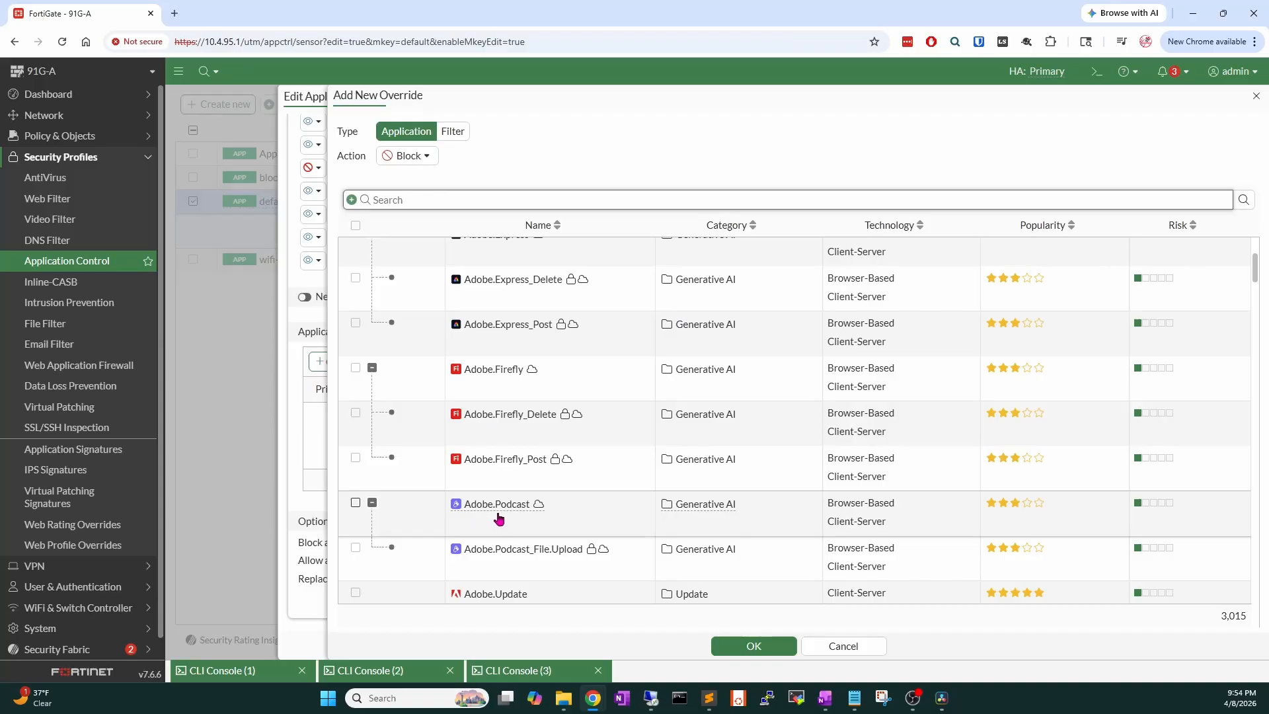
Open the Lab DPI Demo firewall policy (13) and review its Security Profiles section.
click(93, 151)
click(93, 140)
click(93, 154)
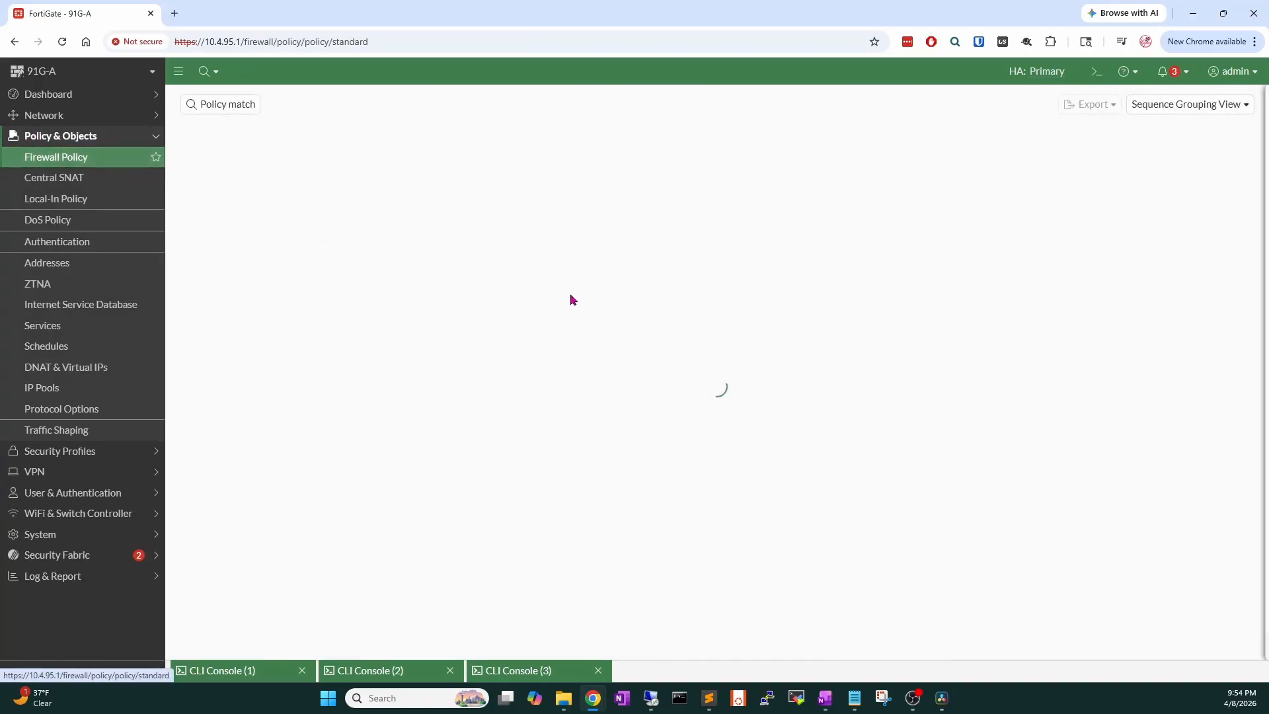
click(563, 249)
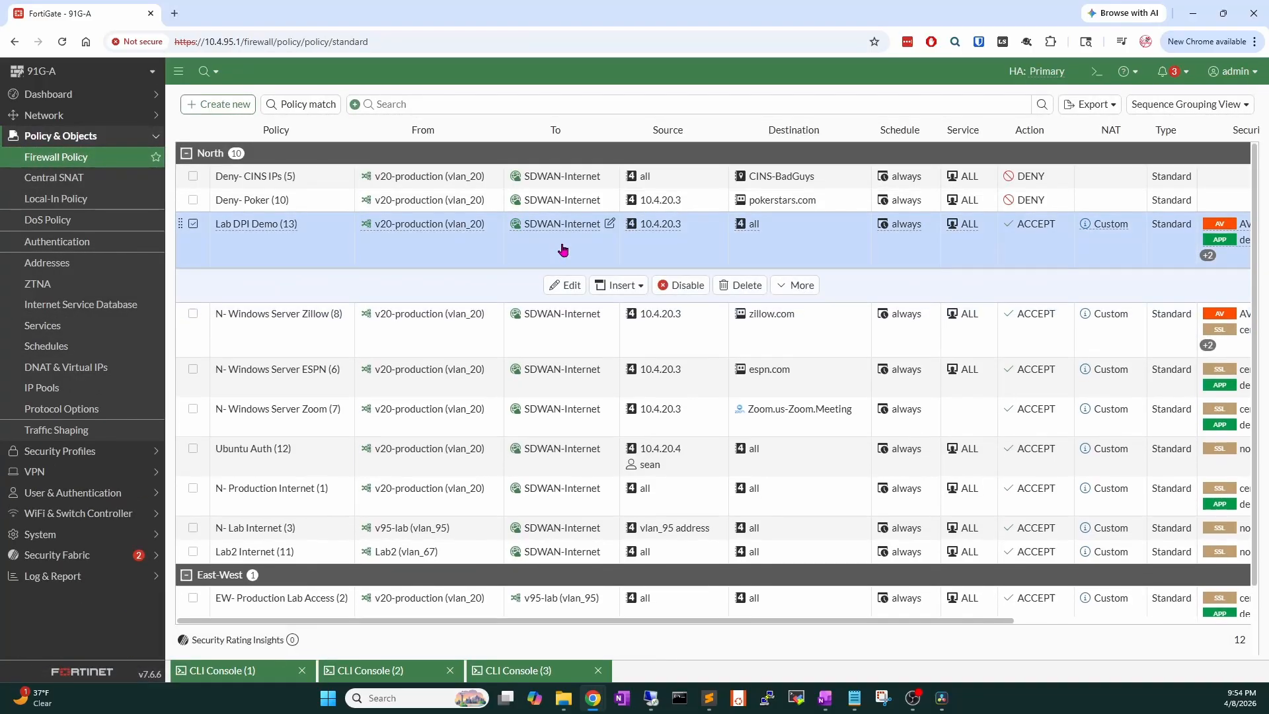
double_click(564, 249)
scroll(556, 546, down, 3)
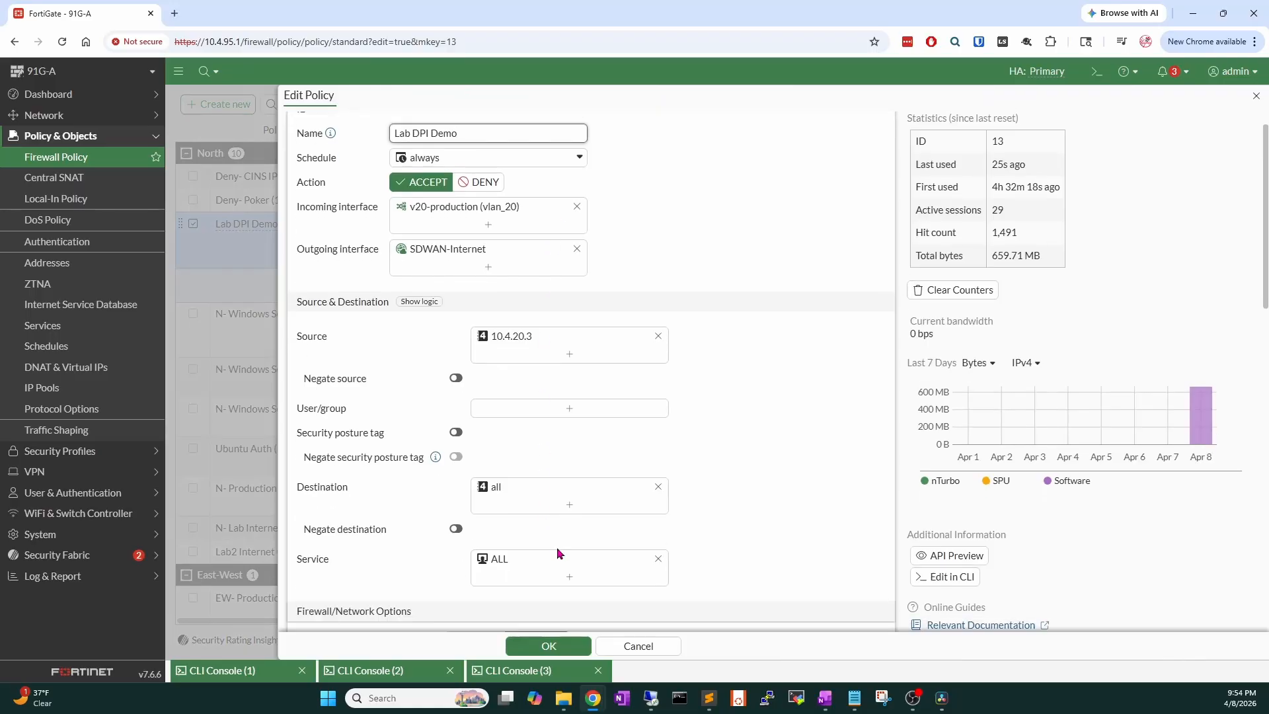
scroll(515, 529, down, 4)
mouse_move(504, 507)
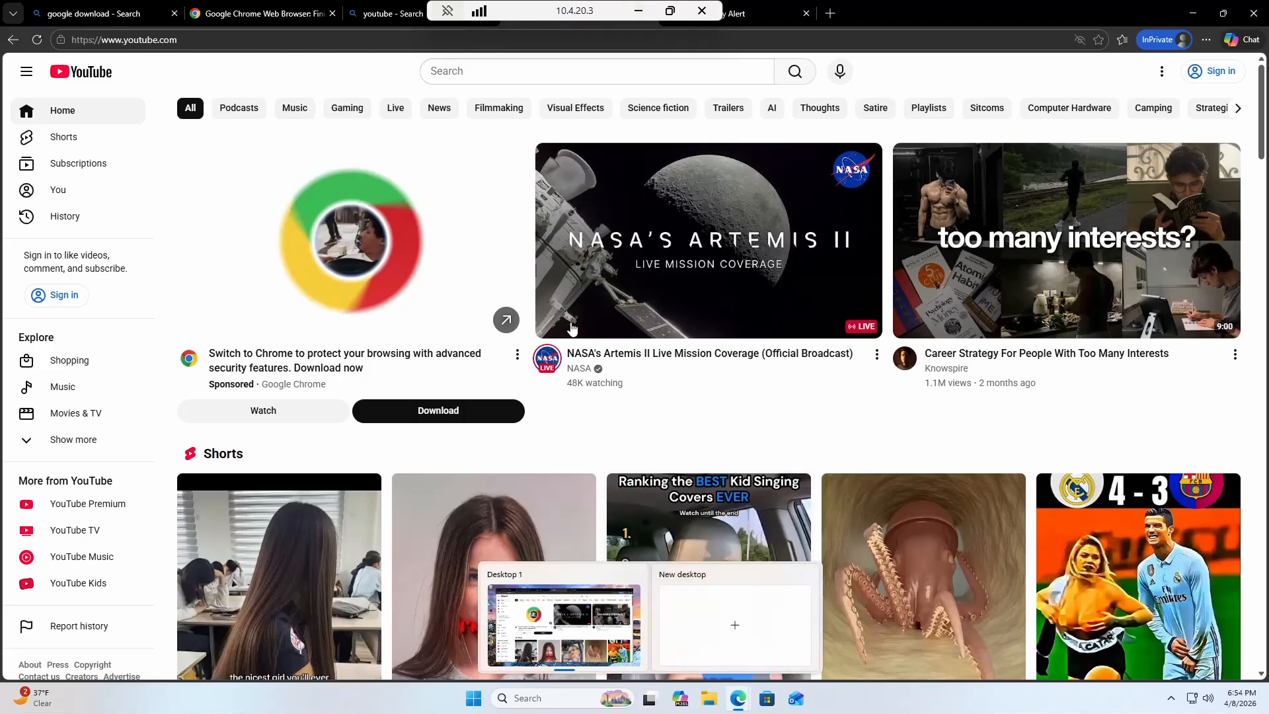
mouse_move(483, 199)
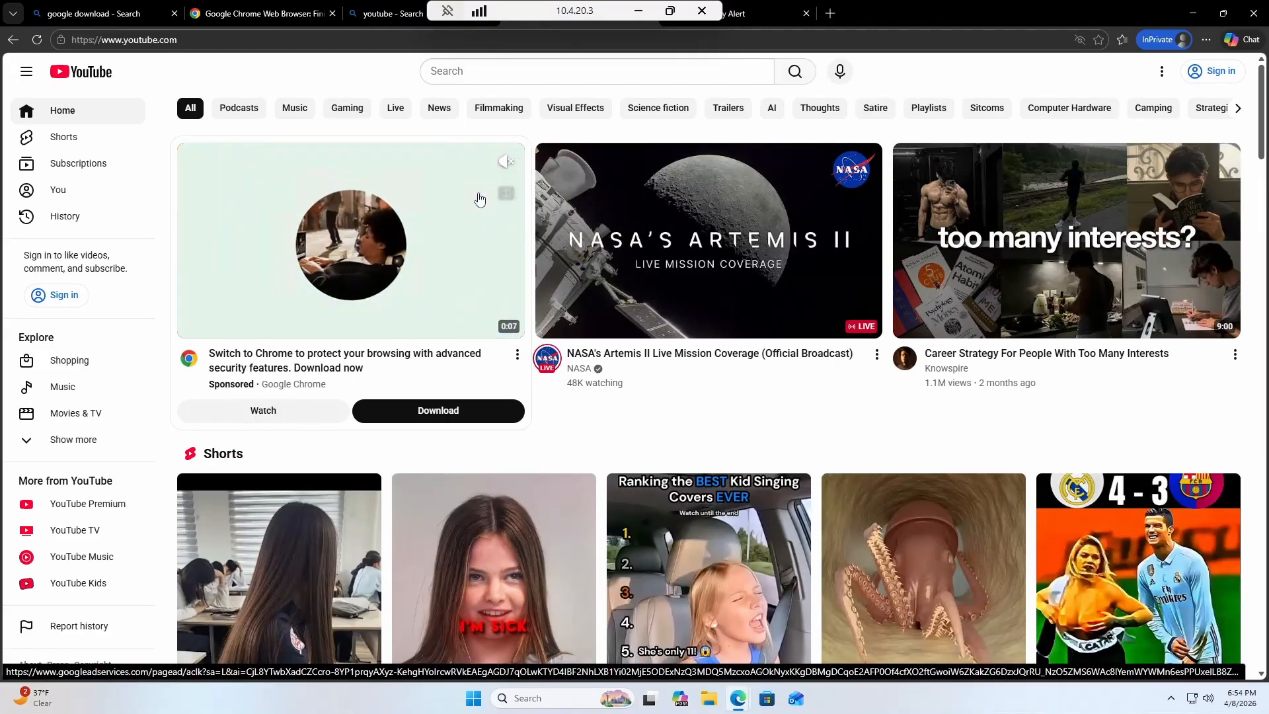
Search YouTube for srnetsec and play the FortiGate IPsec dial-up VPN video.
mouse_move(703, 252)
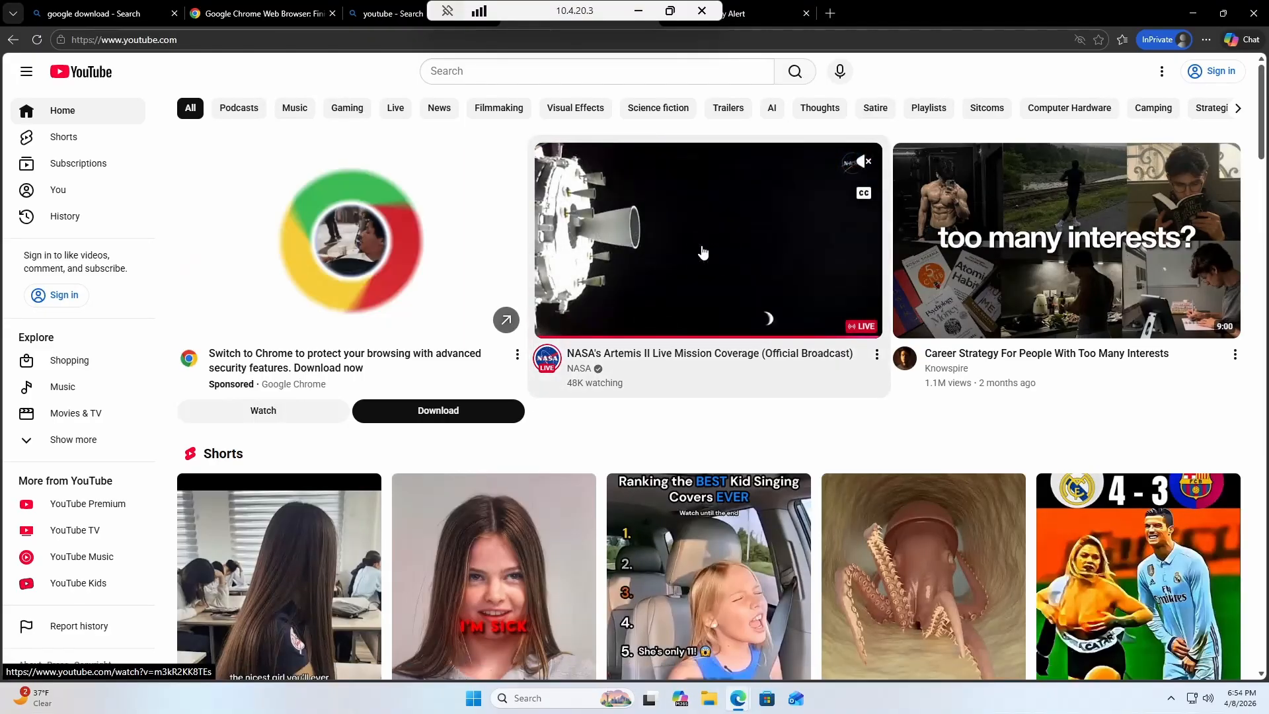
click(463, 72)
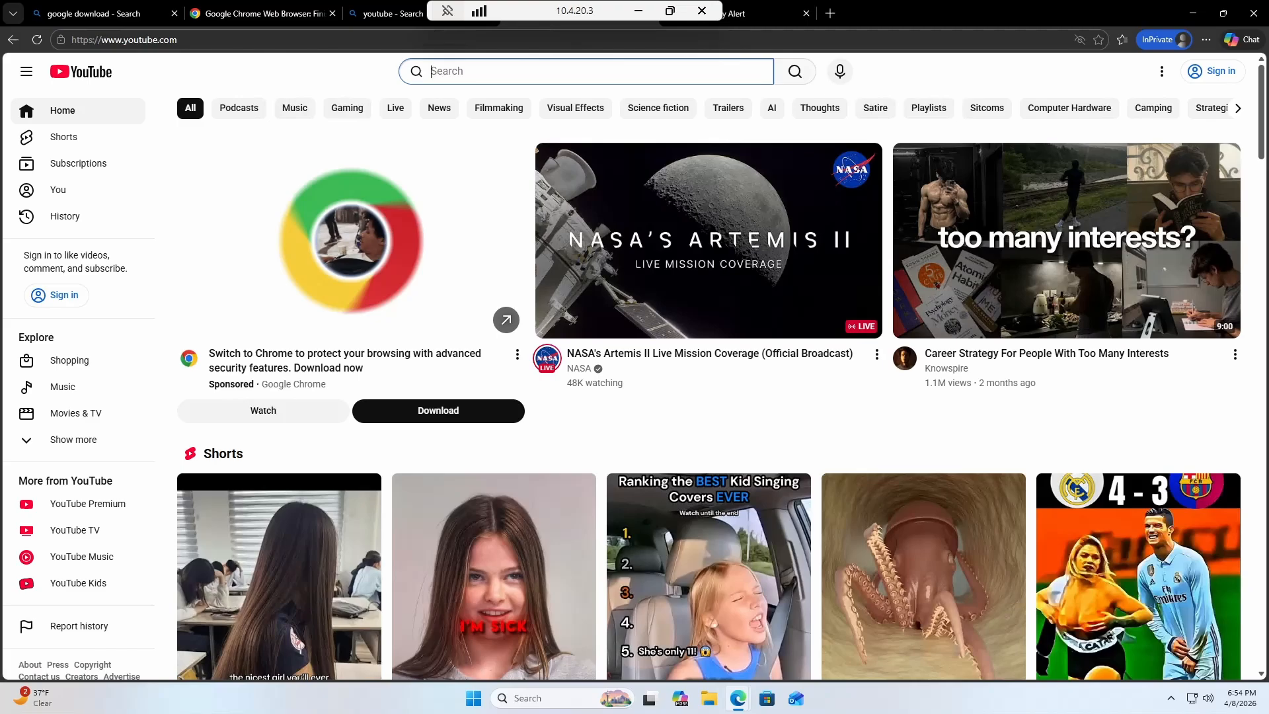
text(srnetsec)
key(Return)
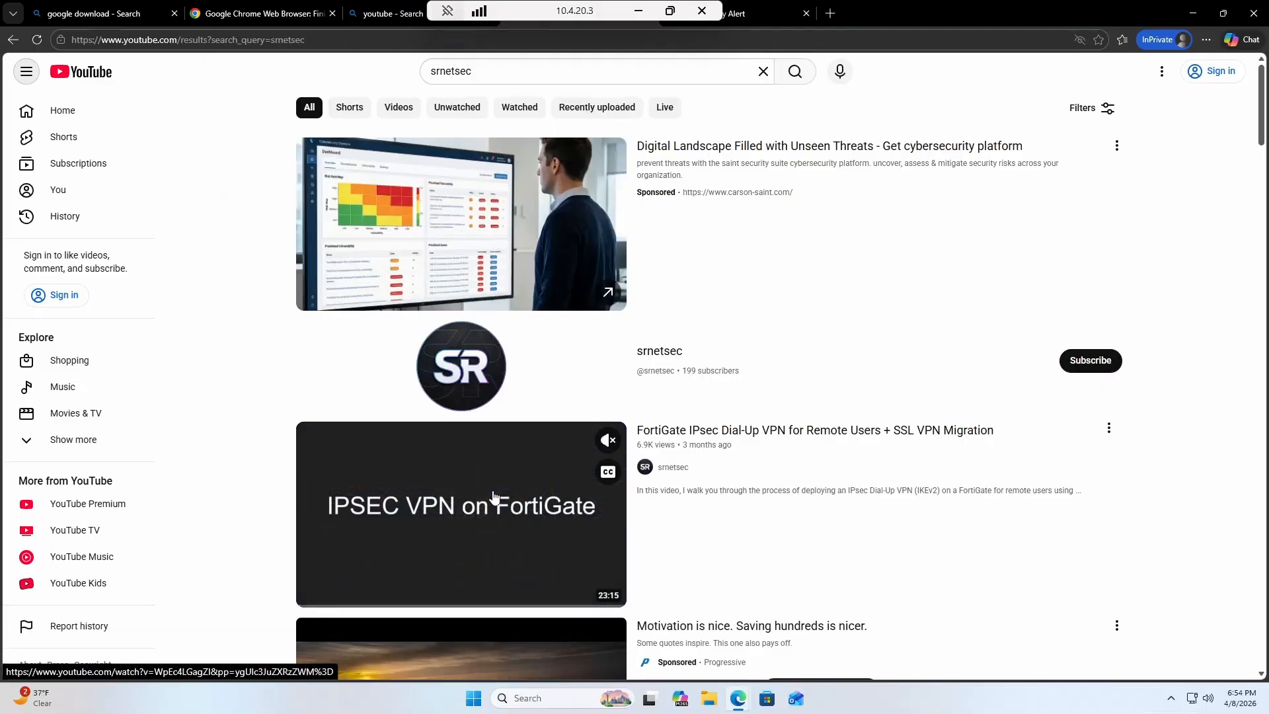
click(494, 496)
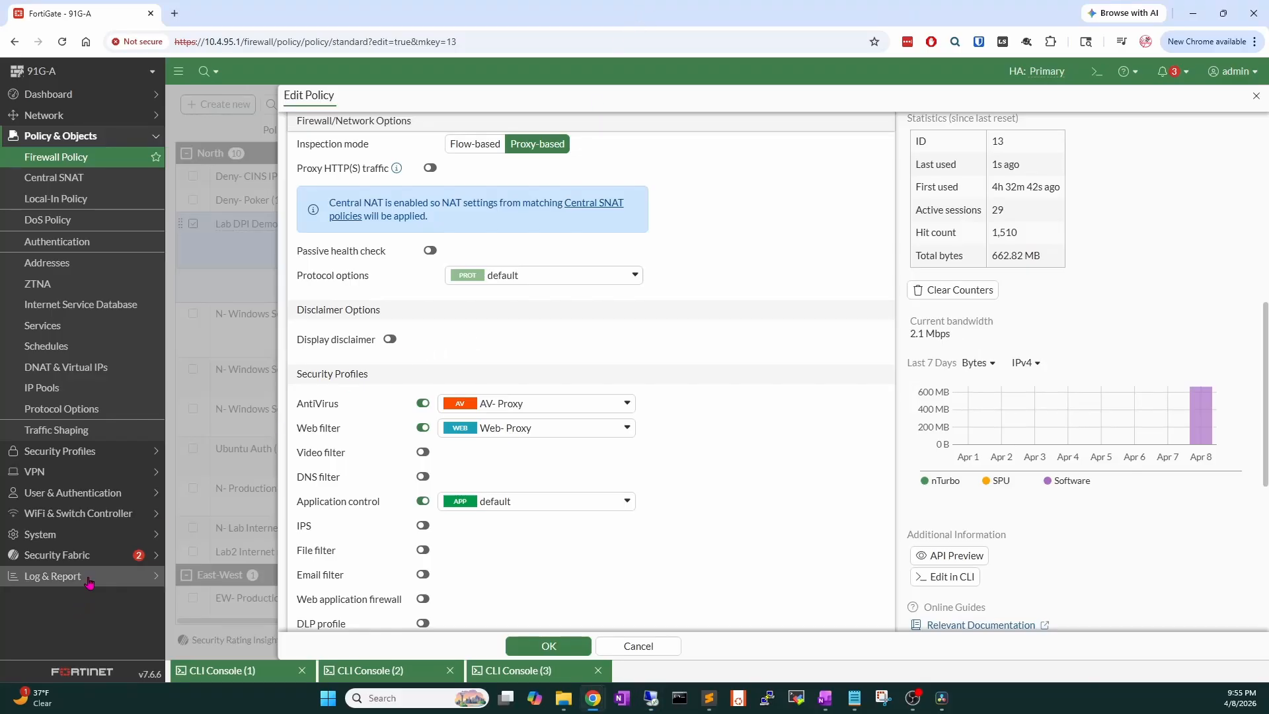
Show the refreshed Security Events logs and open the Application Name column filter.
click(89, 581)
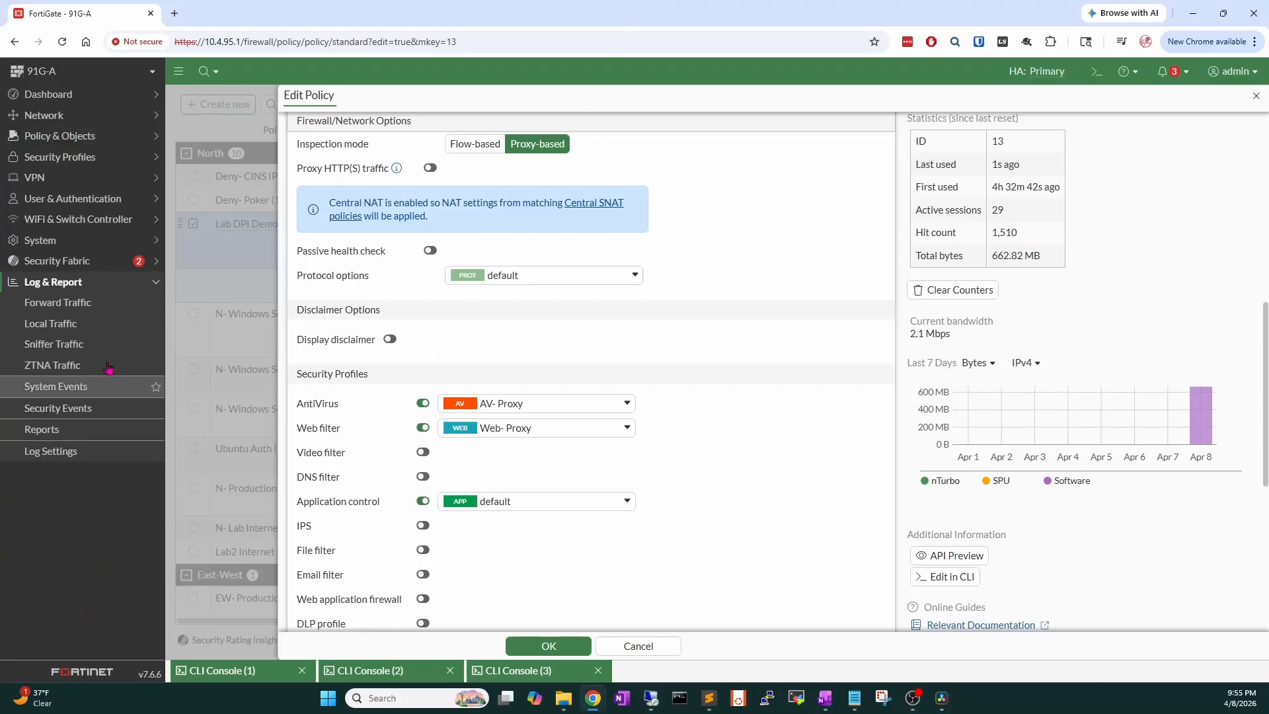
click(93, 408)
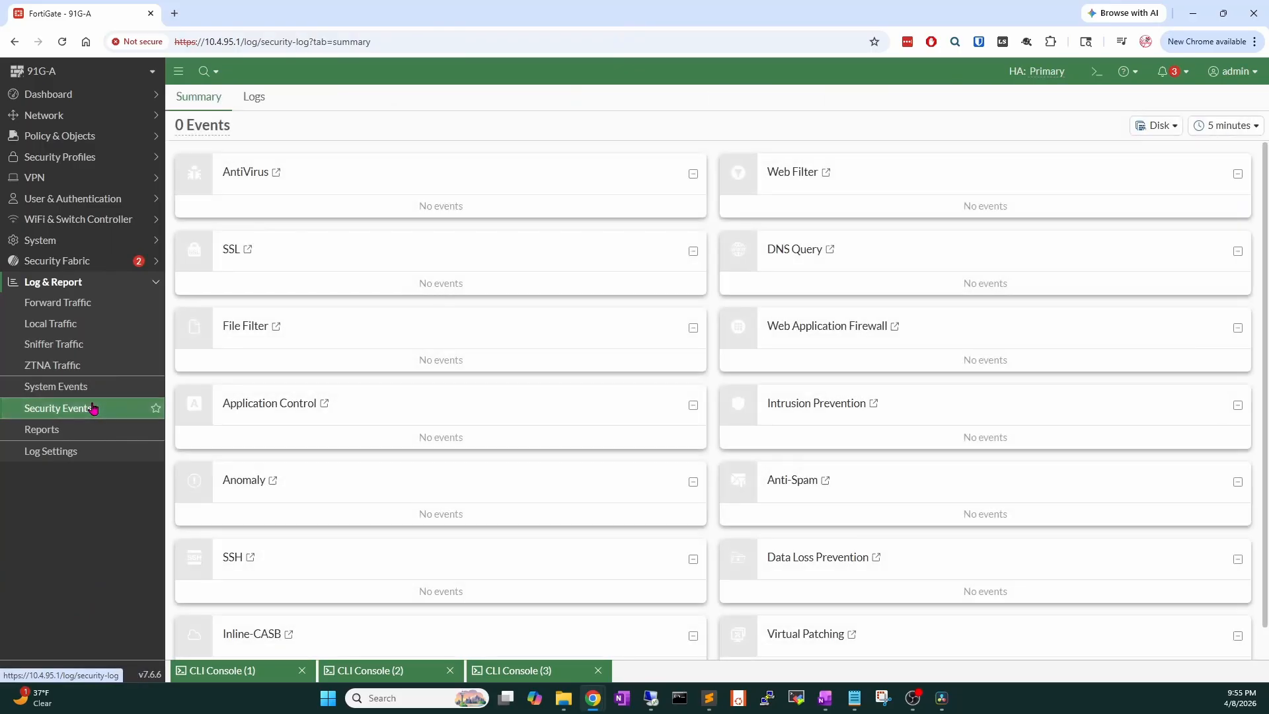
click(258, 106)
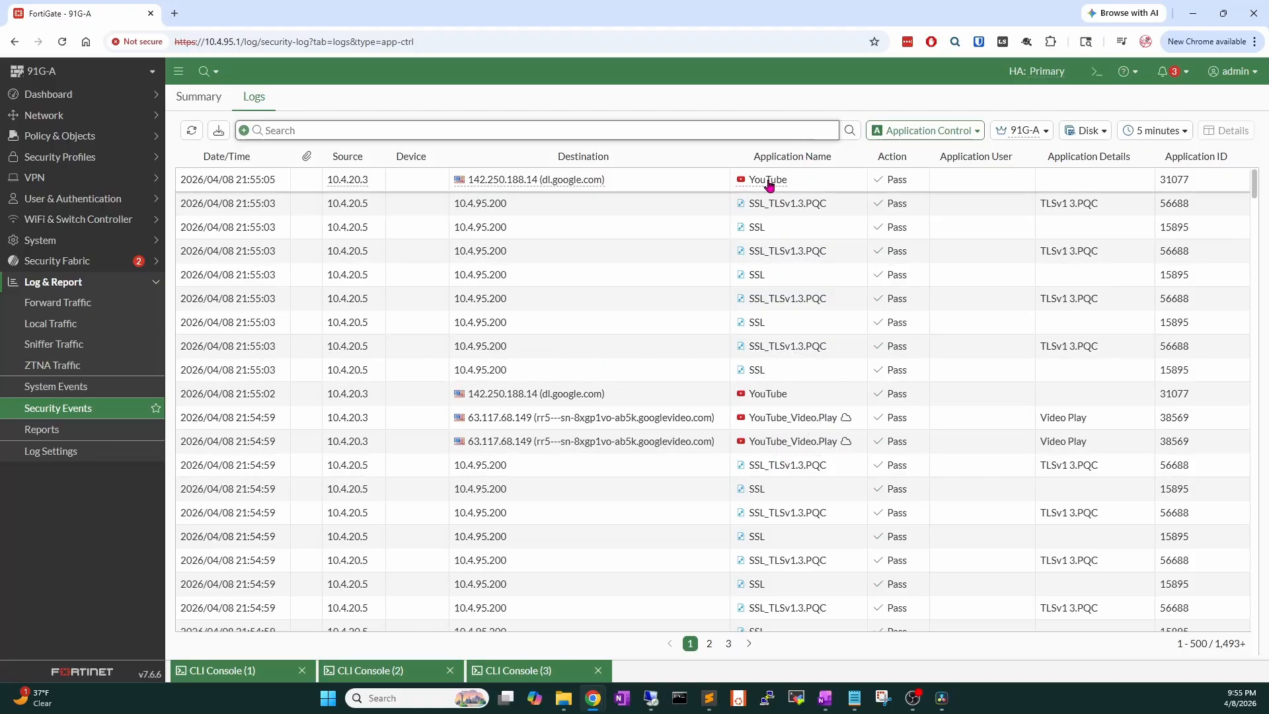
mouse_move(768, 184)
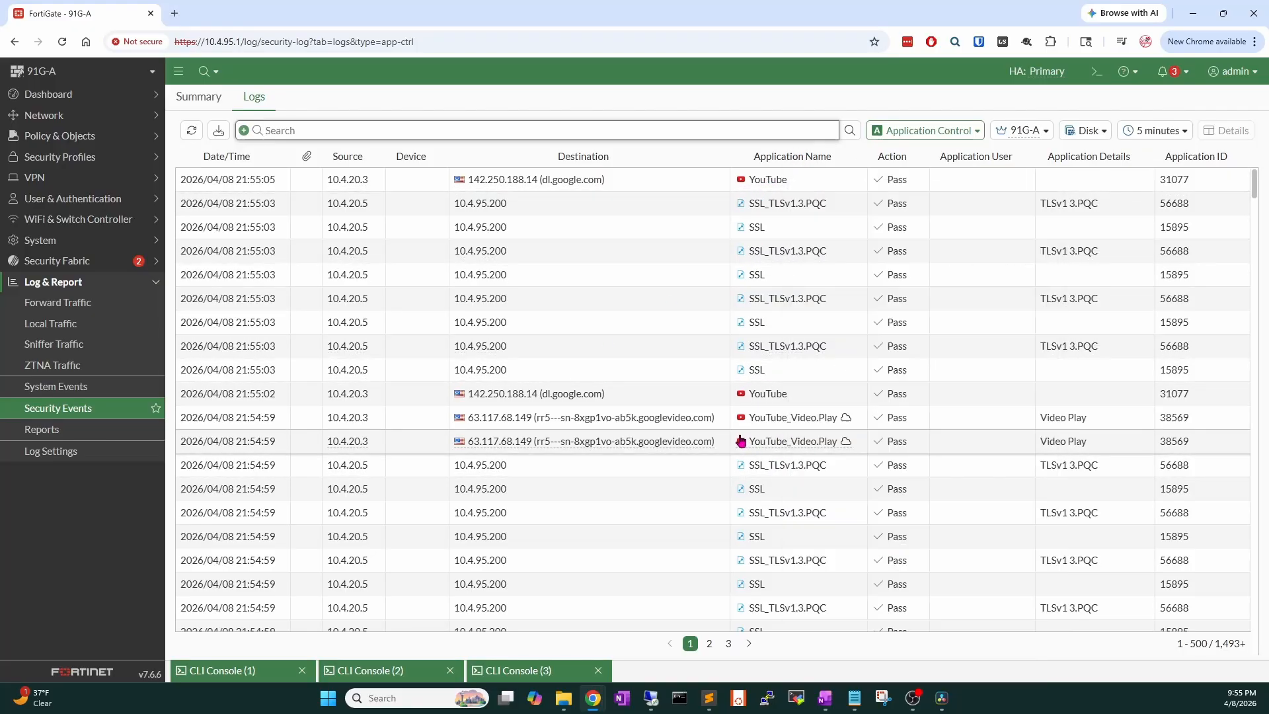
mouse_move(778, 451)
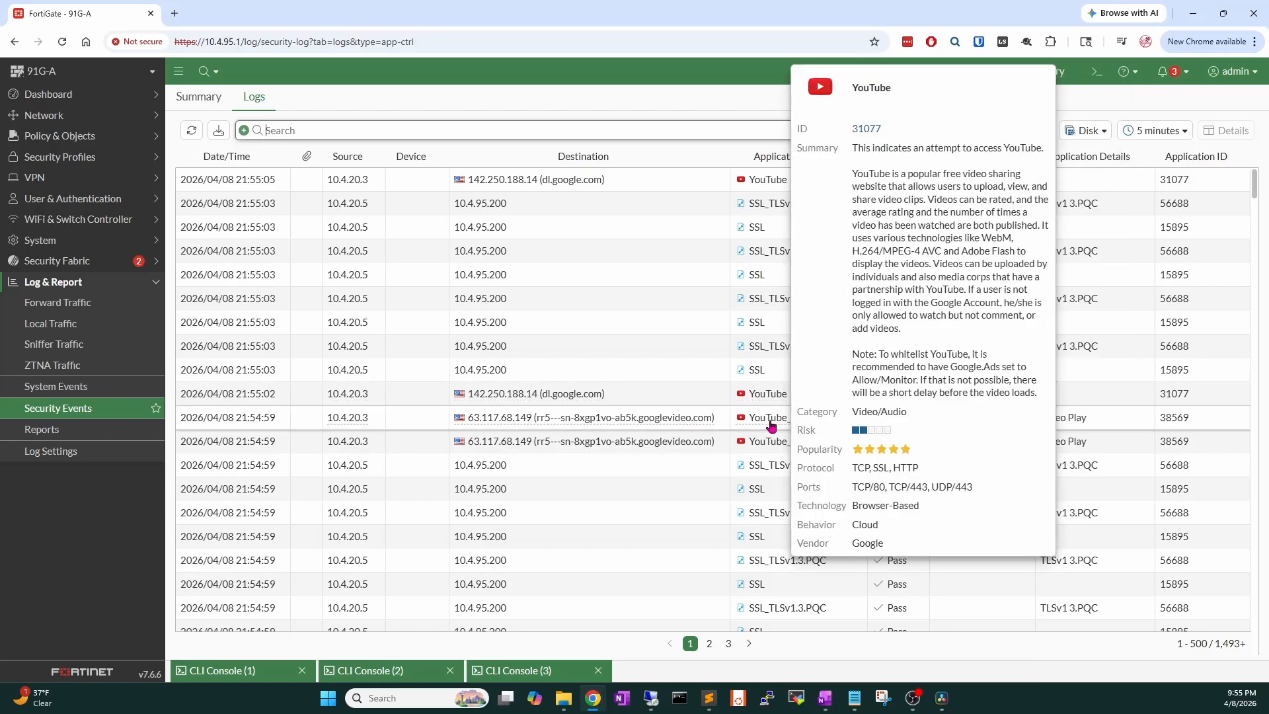
click(191, 130)
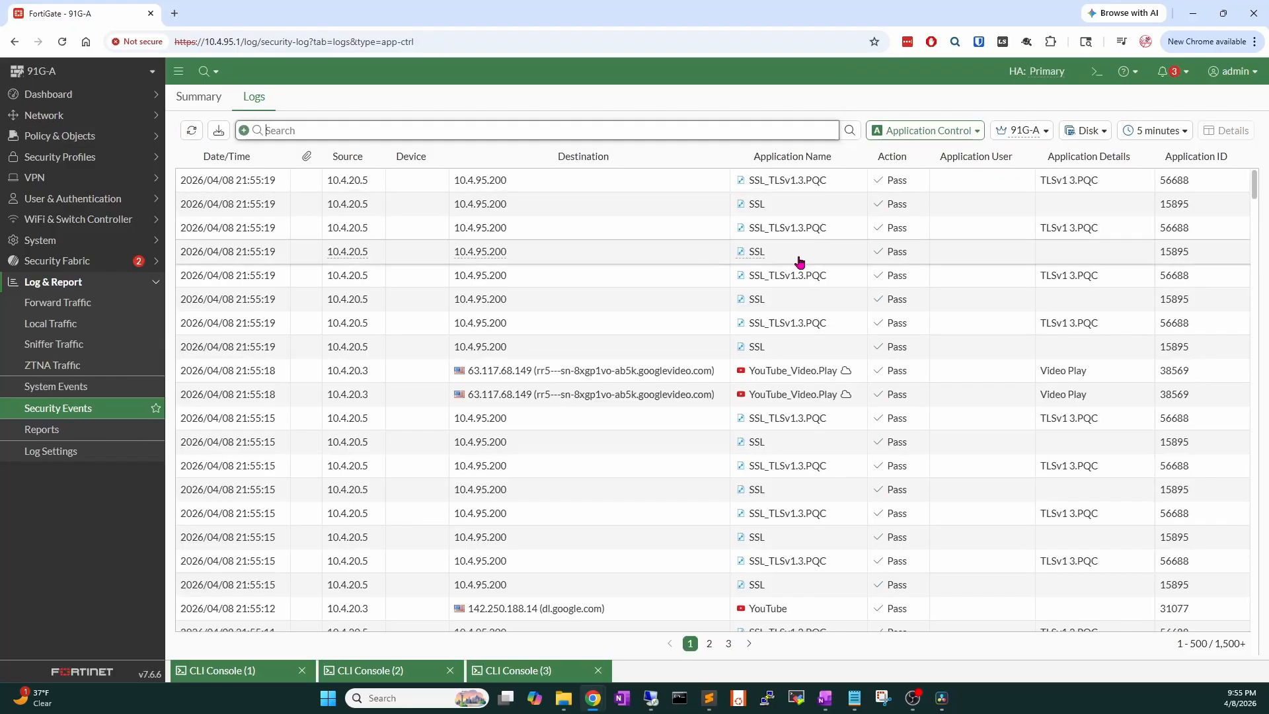
click(856, 156)
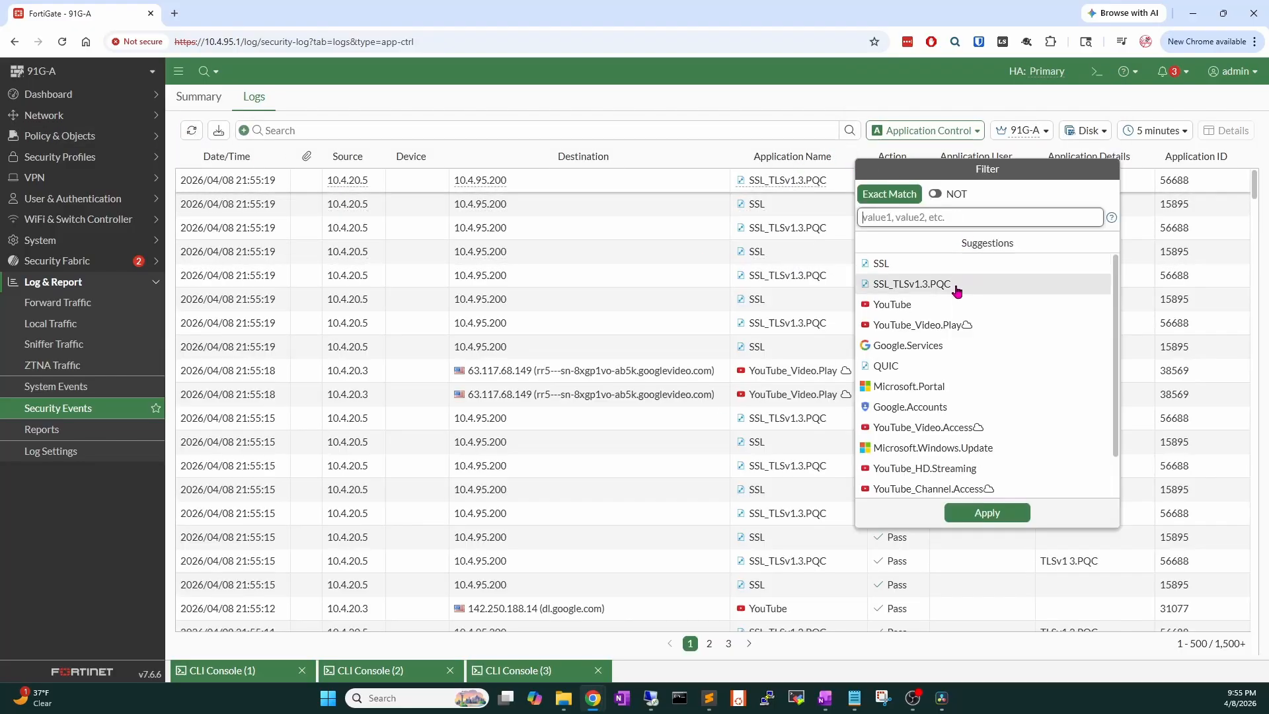
Filter the log to YouTube, Video.Play, Video.Access, Channel.Access and HD.Streaming applications.
click(892, 304)
click(889, 324)
click(939, 427)
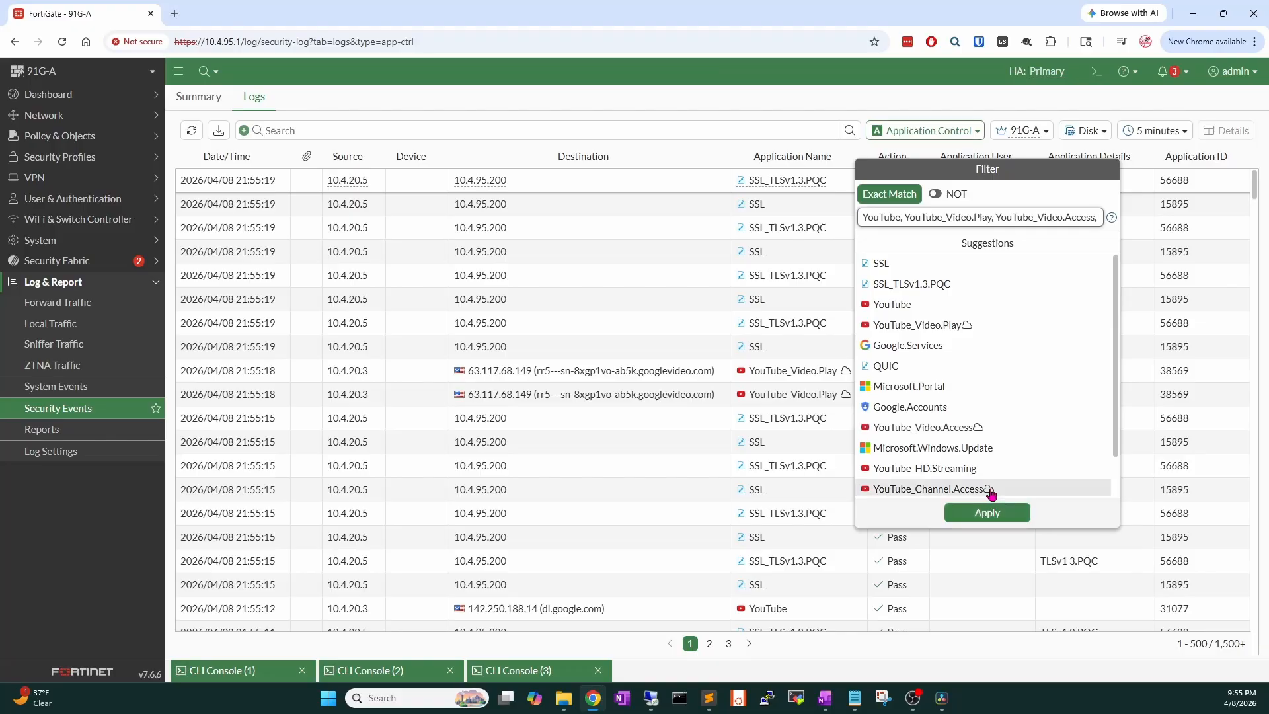
click(989, 490)
click(989, 468)
click(988, 514)
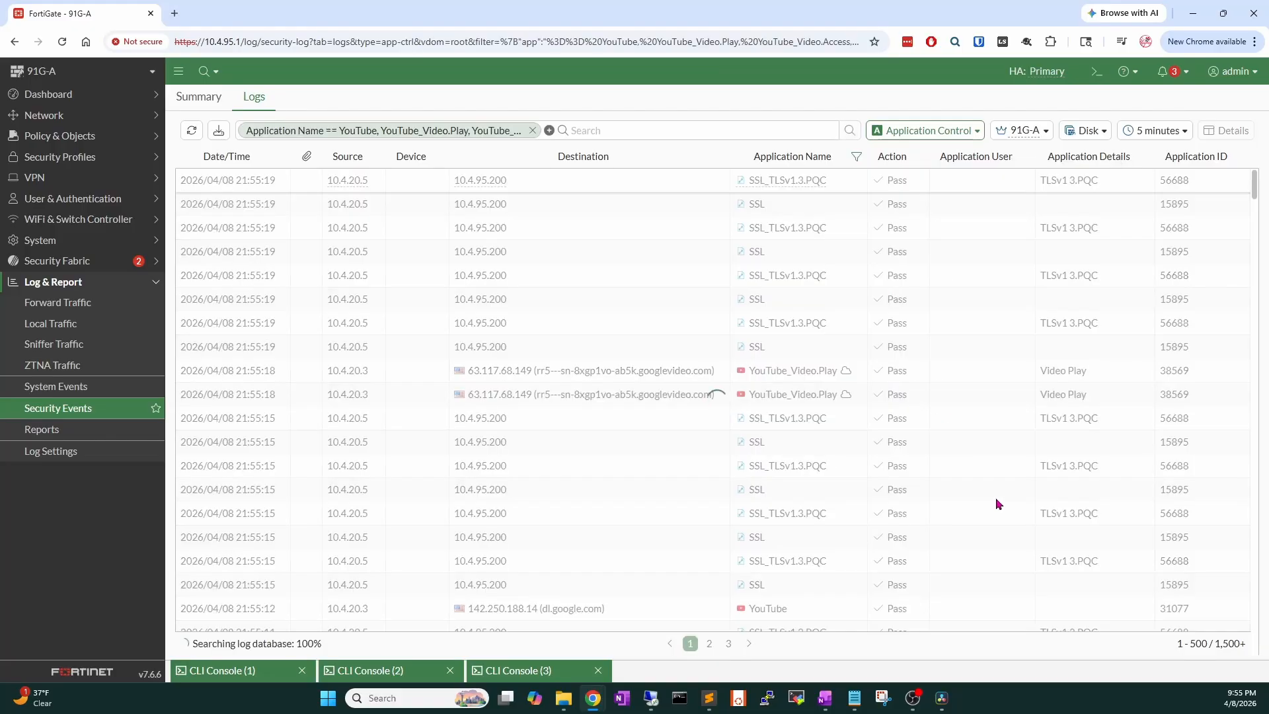
scroll(990, 489, down, 1)
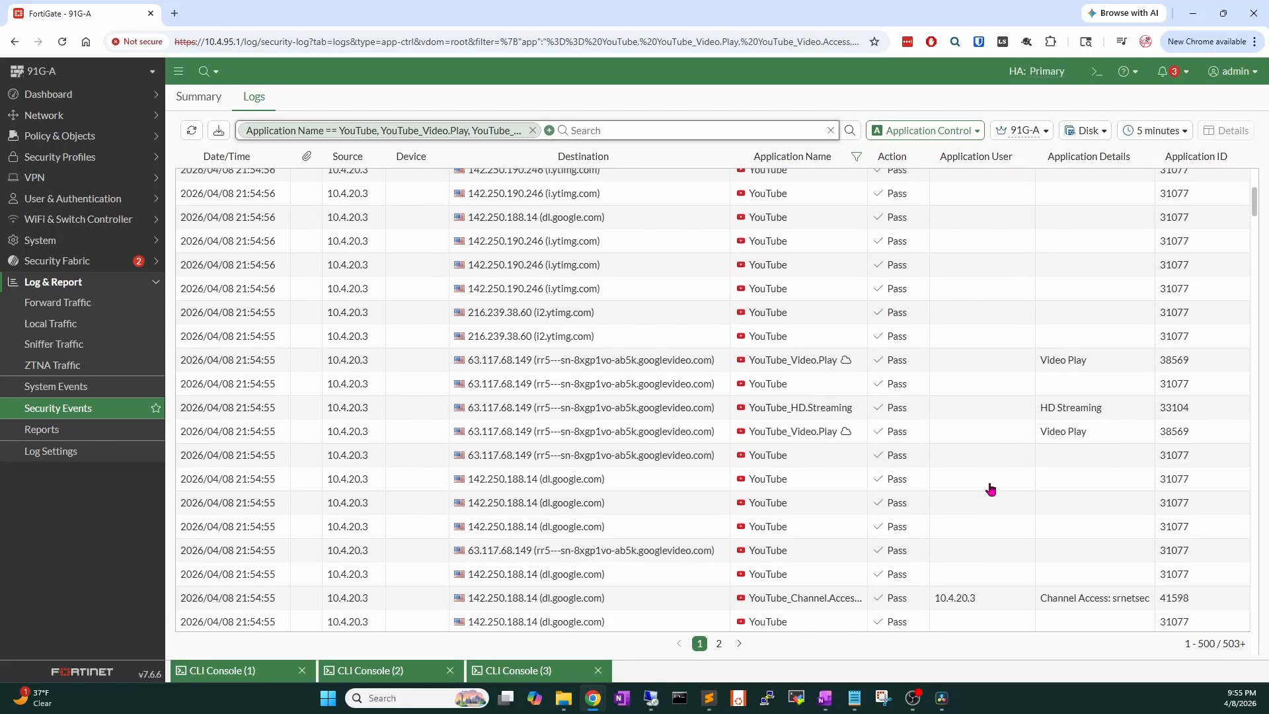
scroll(991, 490, down, 5)
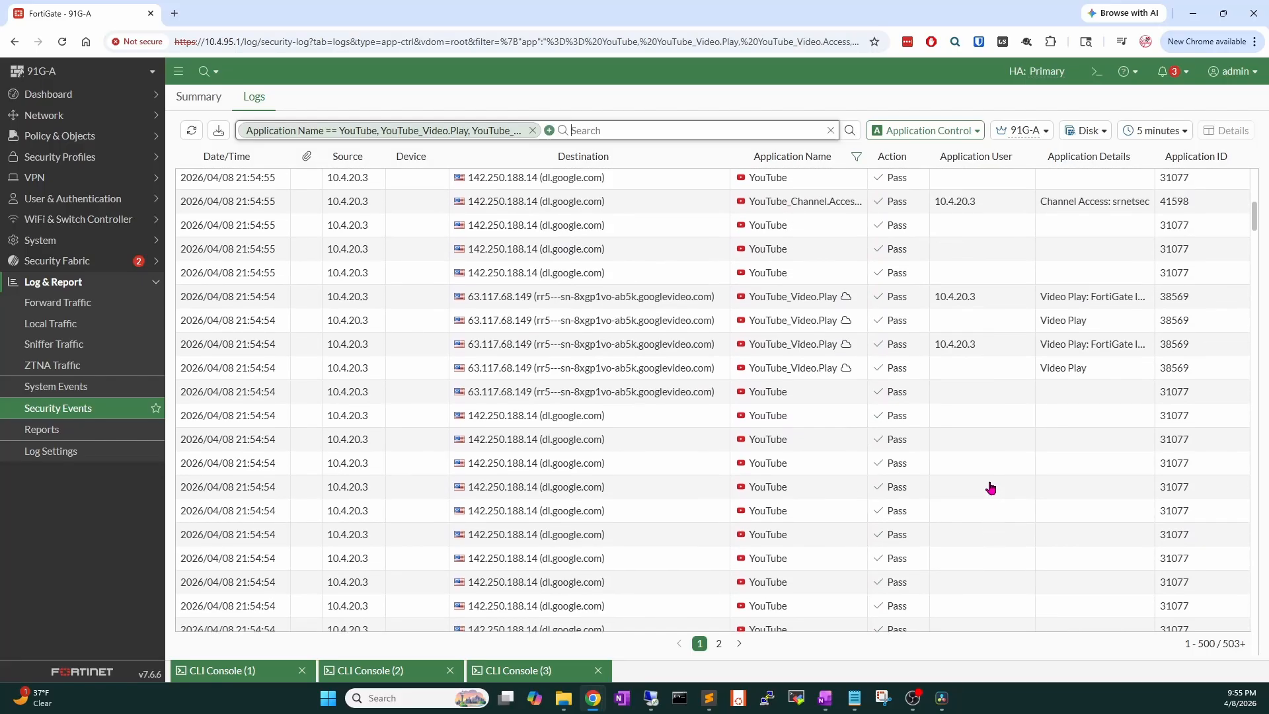
Widen the Application Details column and inspect the YouTube_Video.Play and Channel.Access entries.
click(1063, 371)
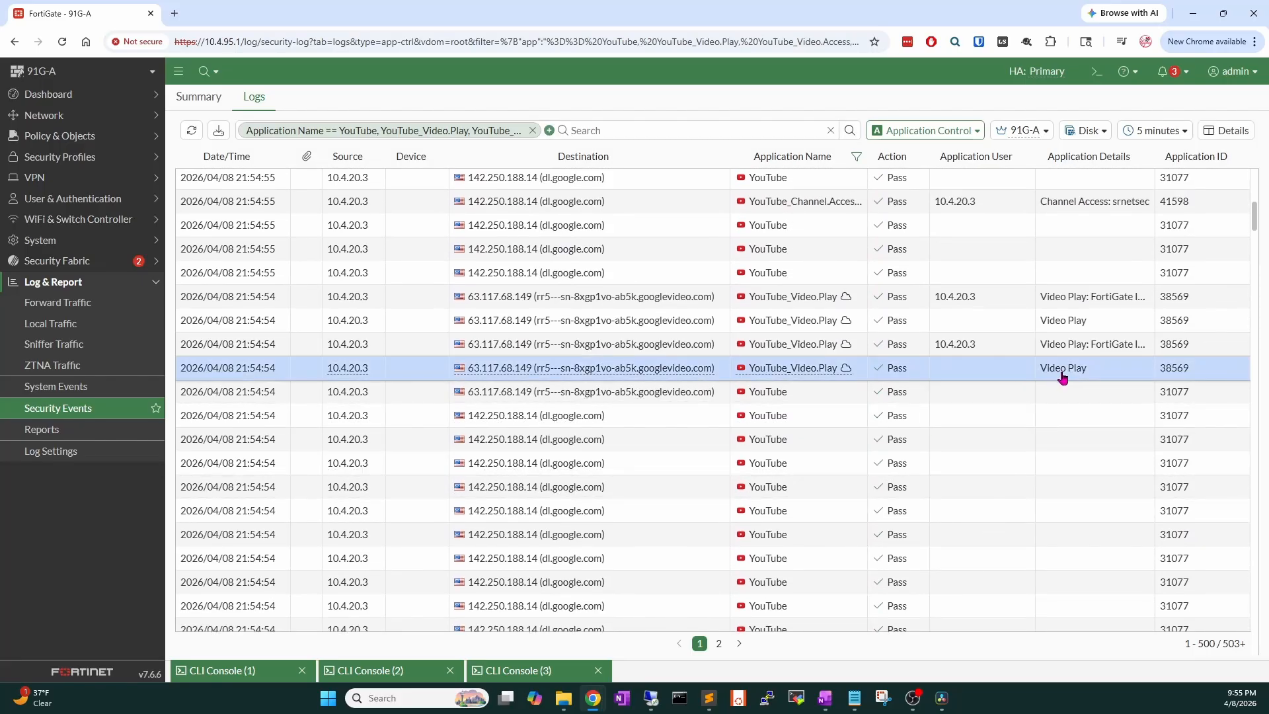
drag(1155, 156, 1221, 156)
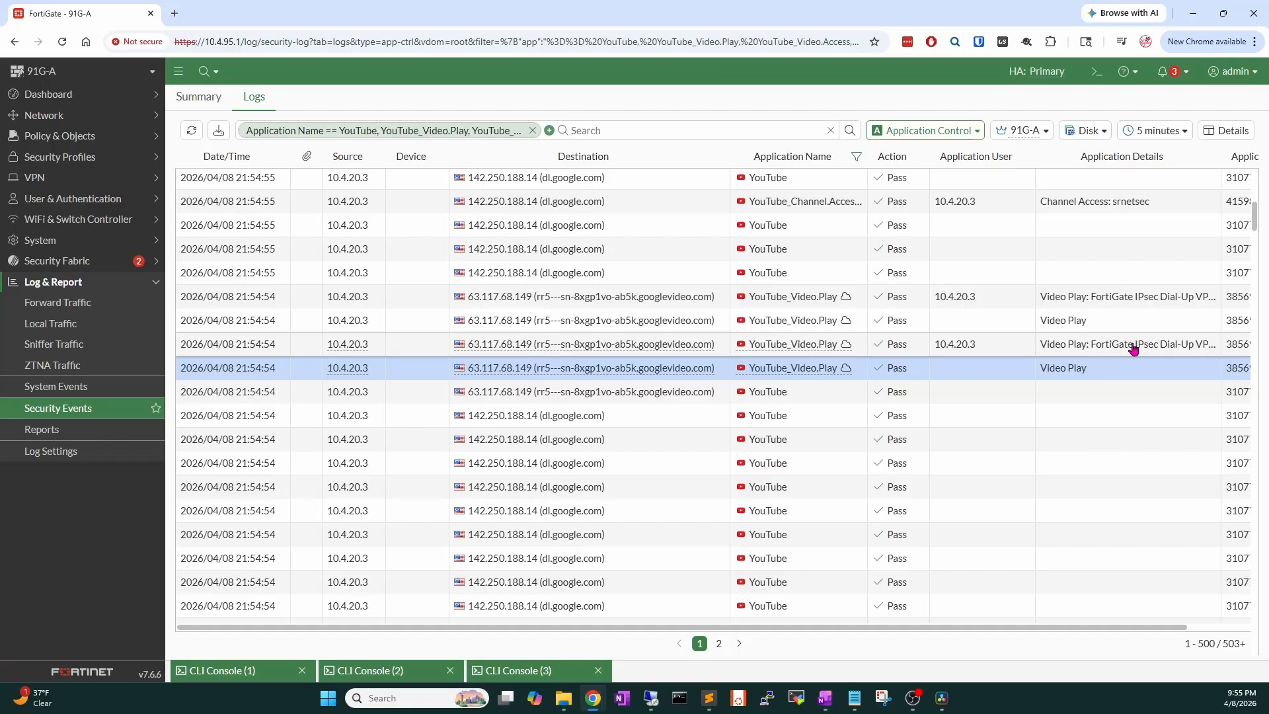
double_click(1133, 349)
scroll(1091, 413, down, 10)
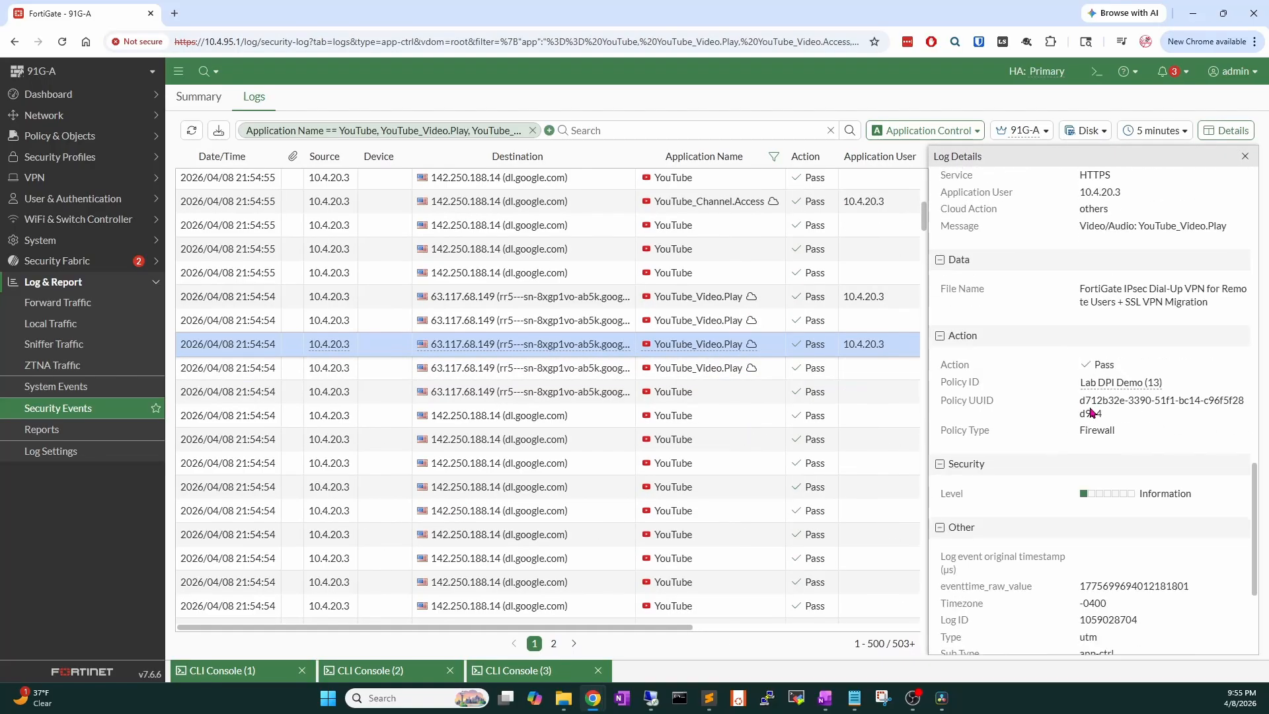
scroll(1091, 414, up, 2)
scroll(1091, 411, down, 5)
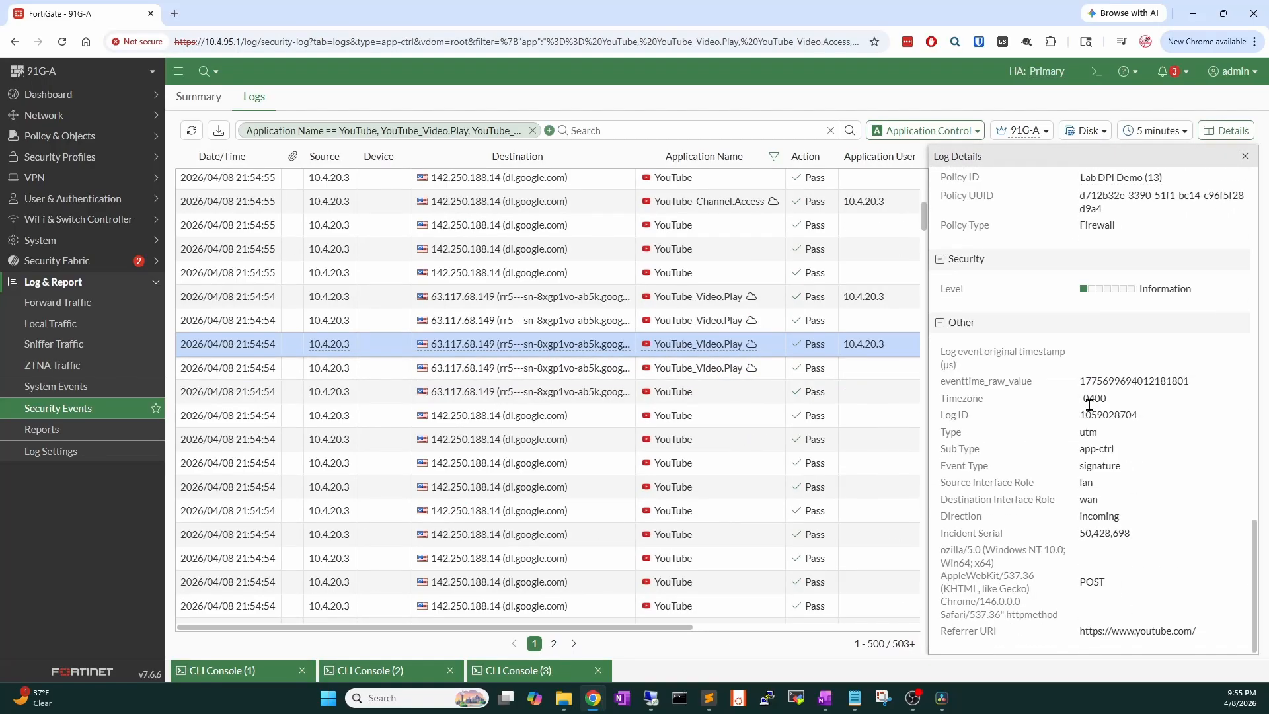
click(1228, 137)
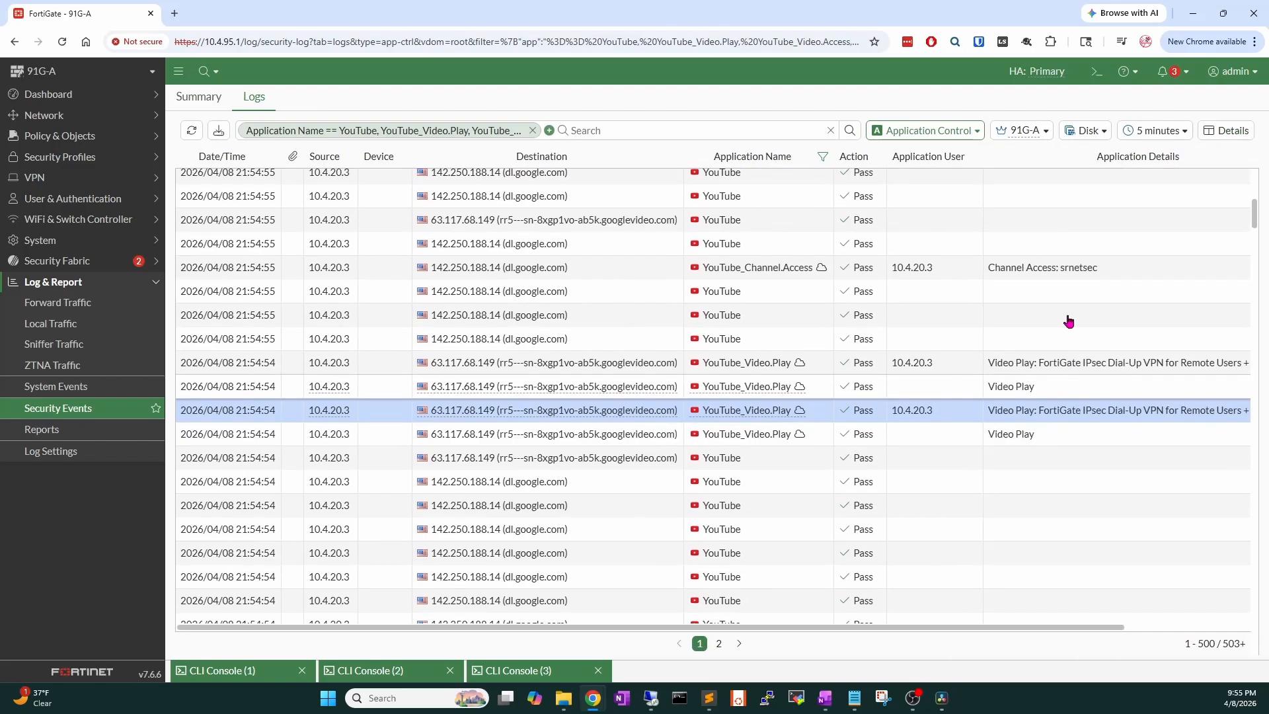
click(1081, 277)
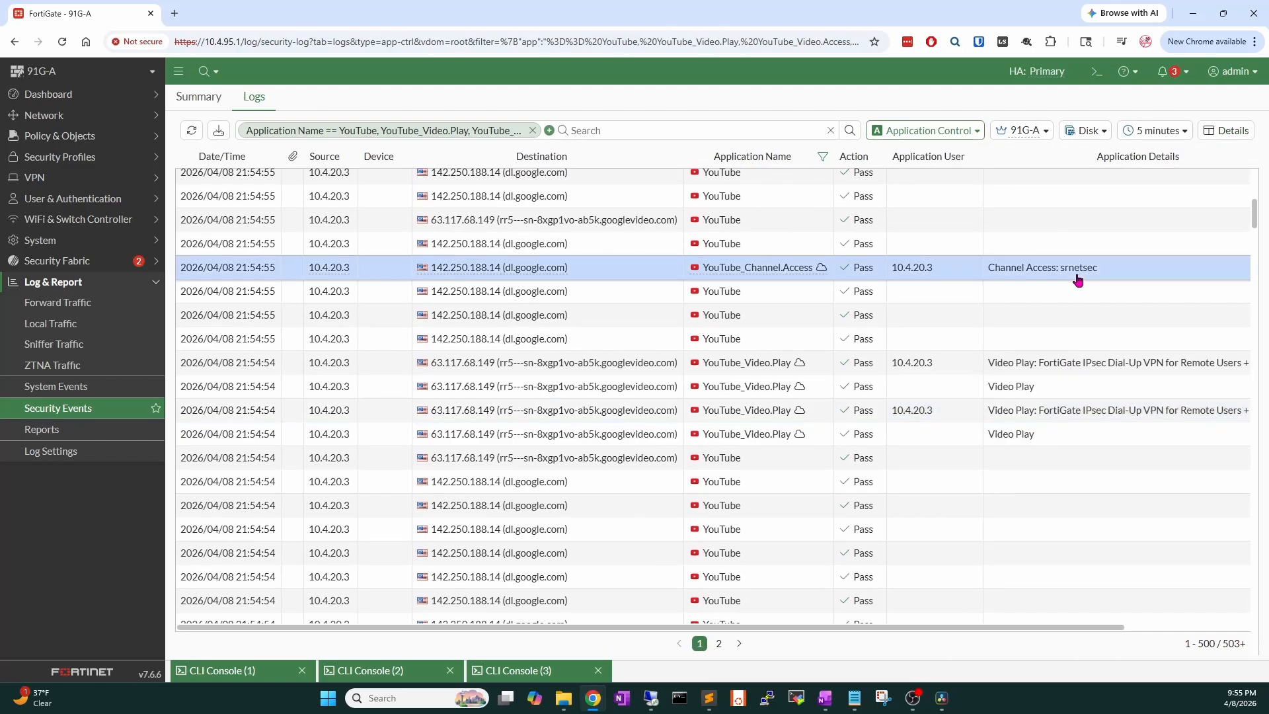
scroll(1077, 281, up, 6)
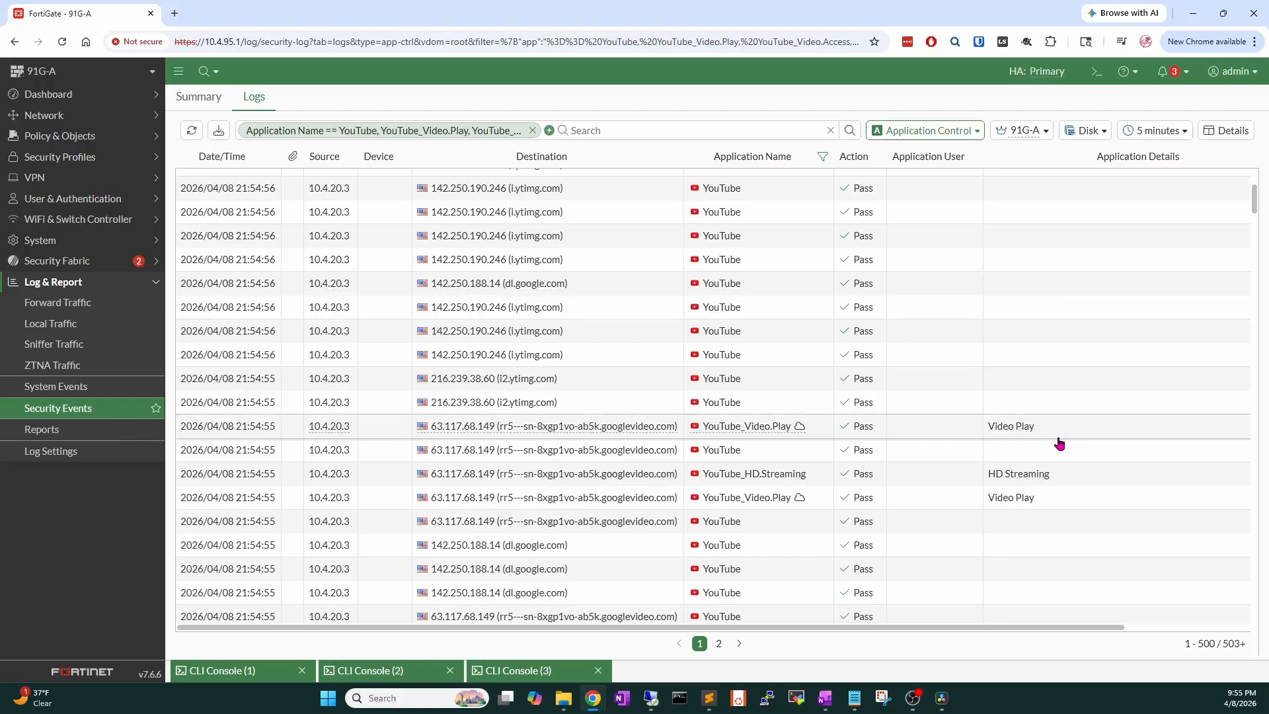
scroll(1058, 431, up, 5)
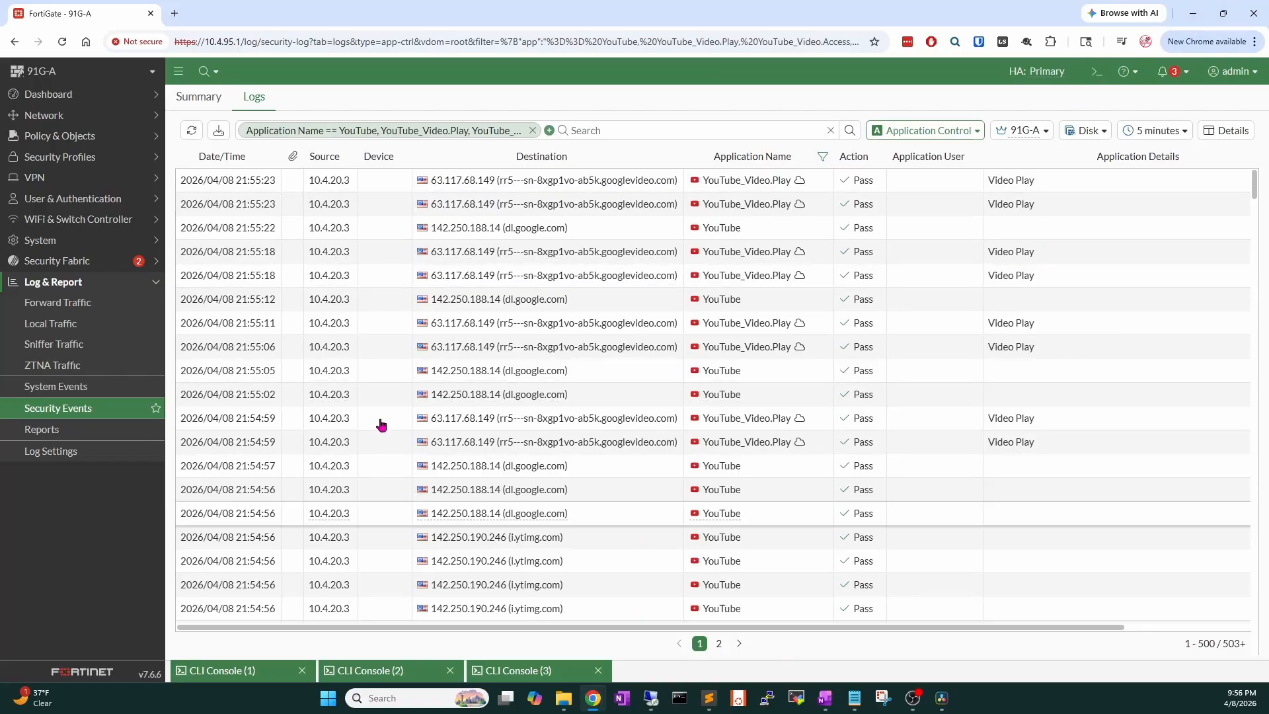
Edit the default Application Control profile and start a new application override.
click(86, 136)
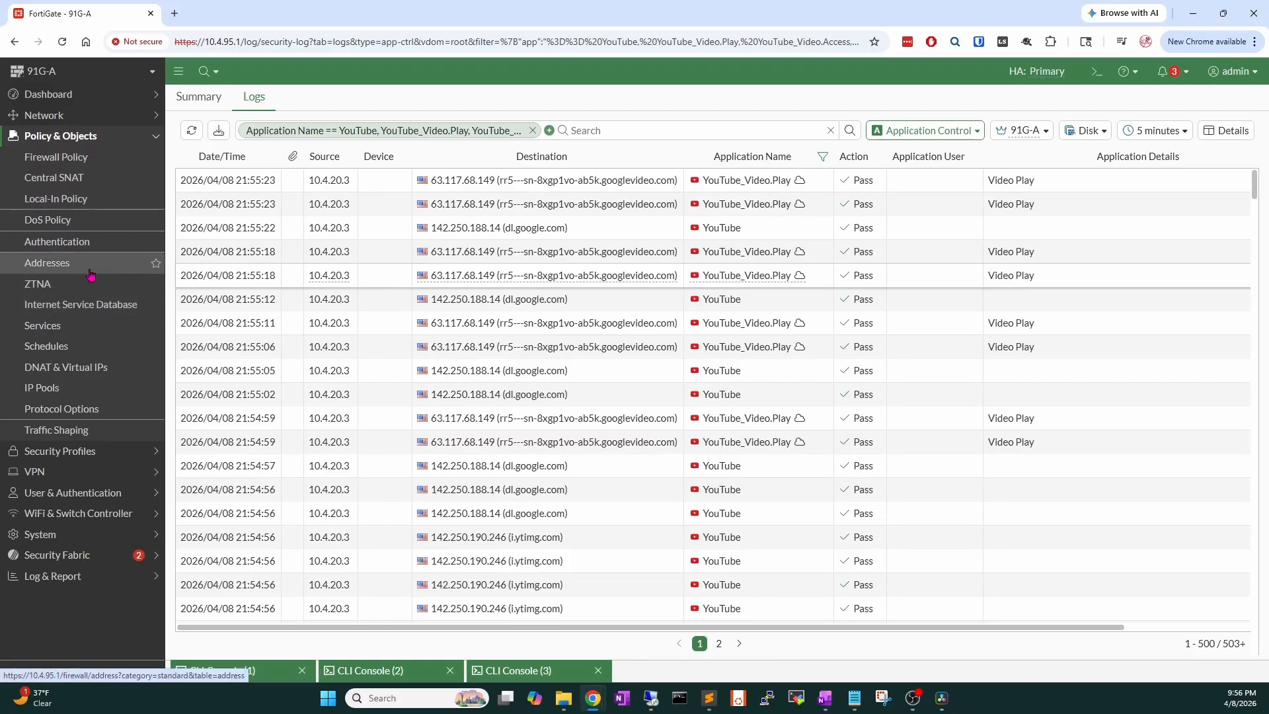
click(69, 452)
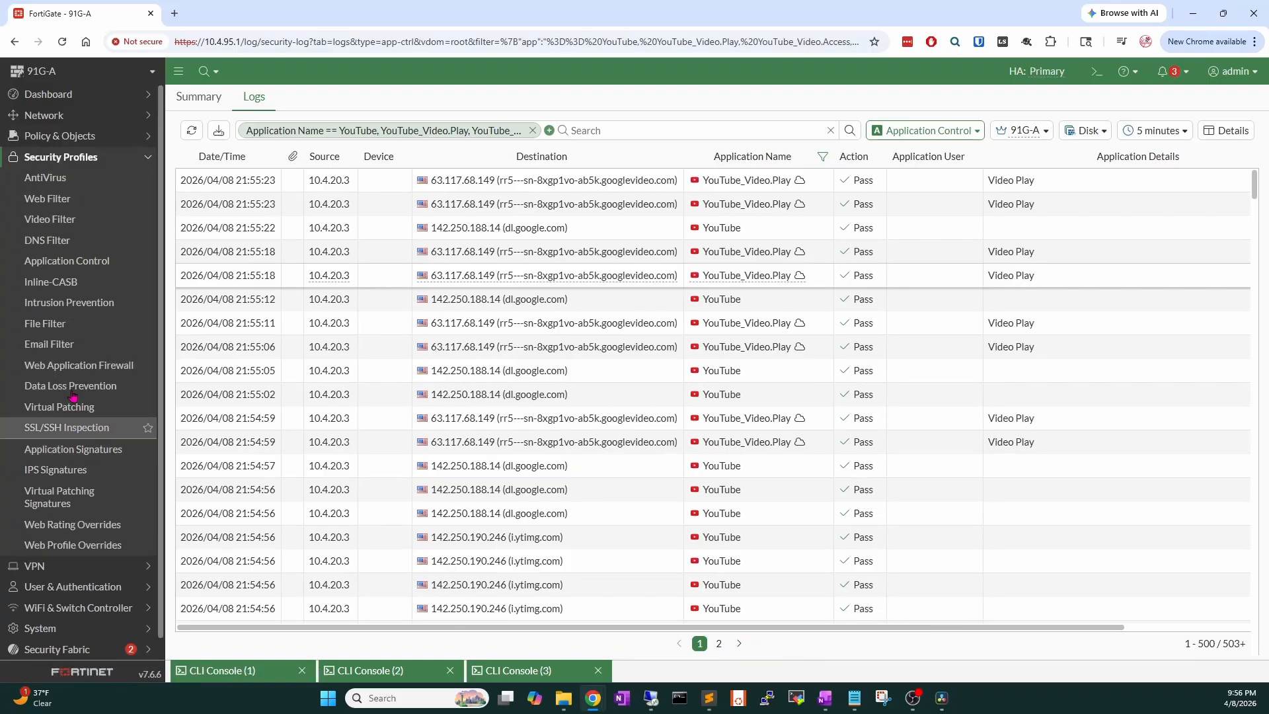
click(94, 263)
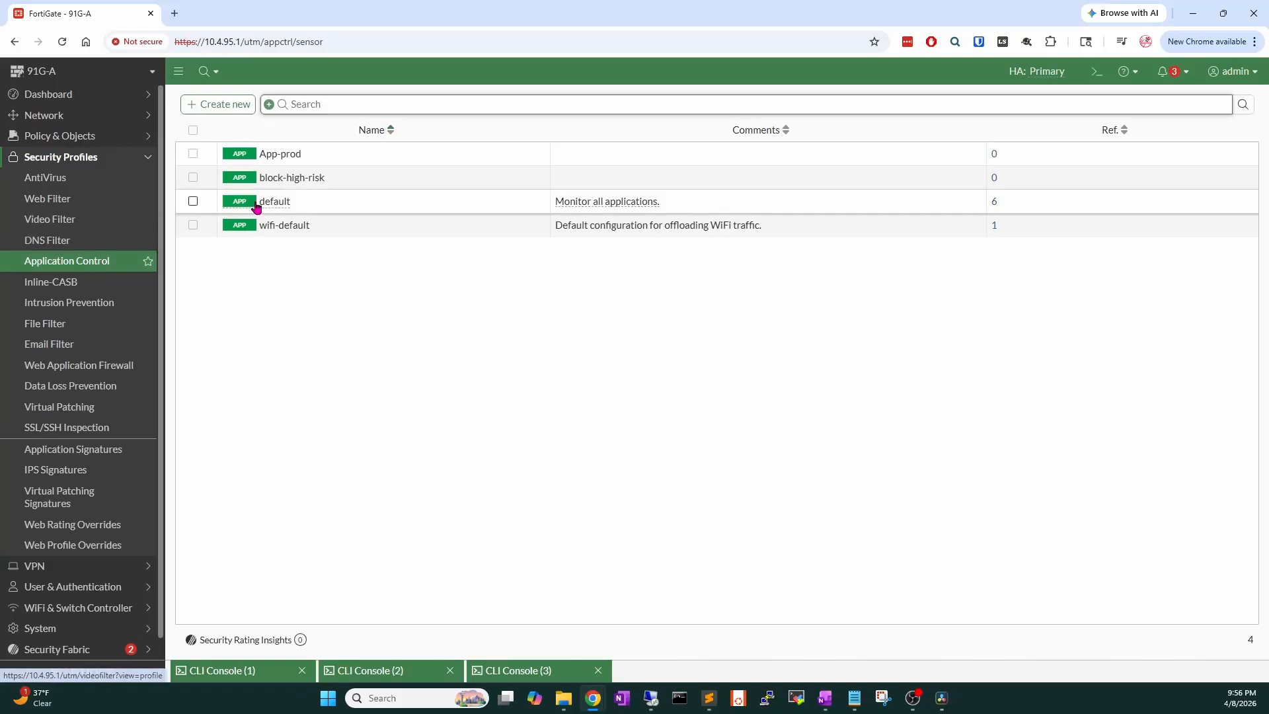
mouse_move(261, 203)
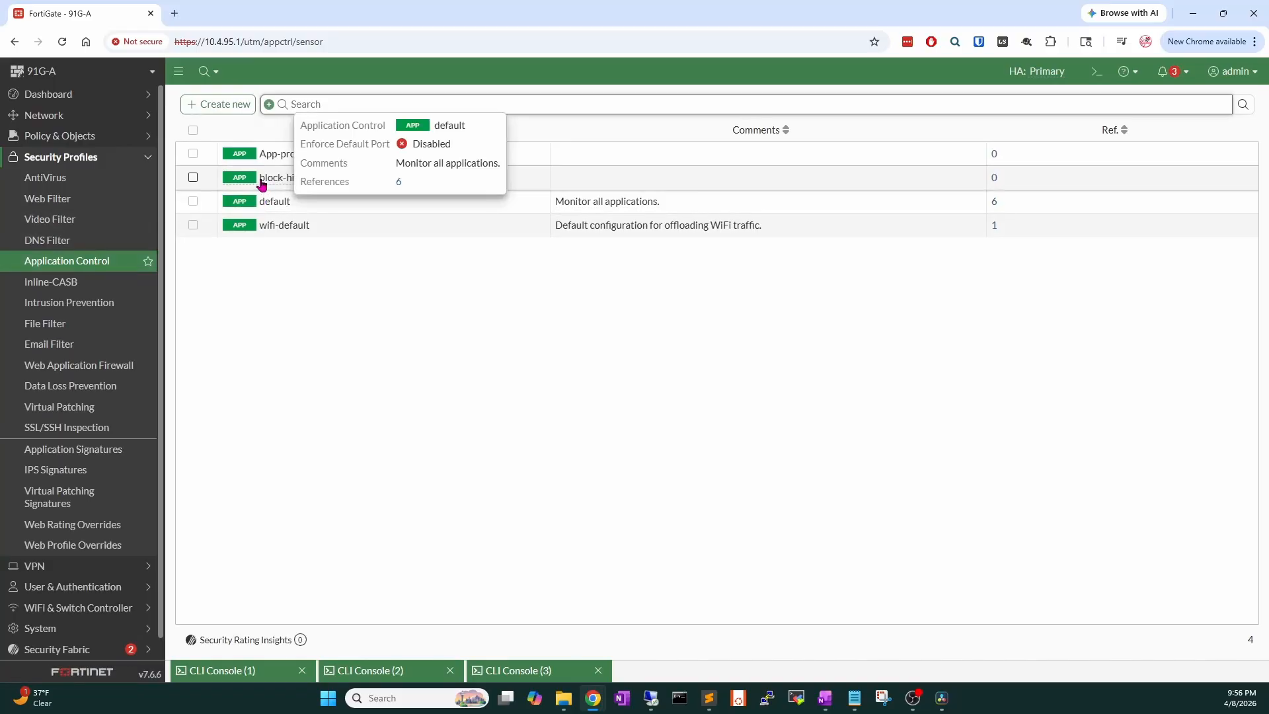
double_click(320, 204)
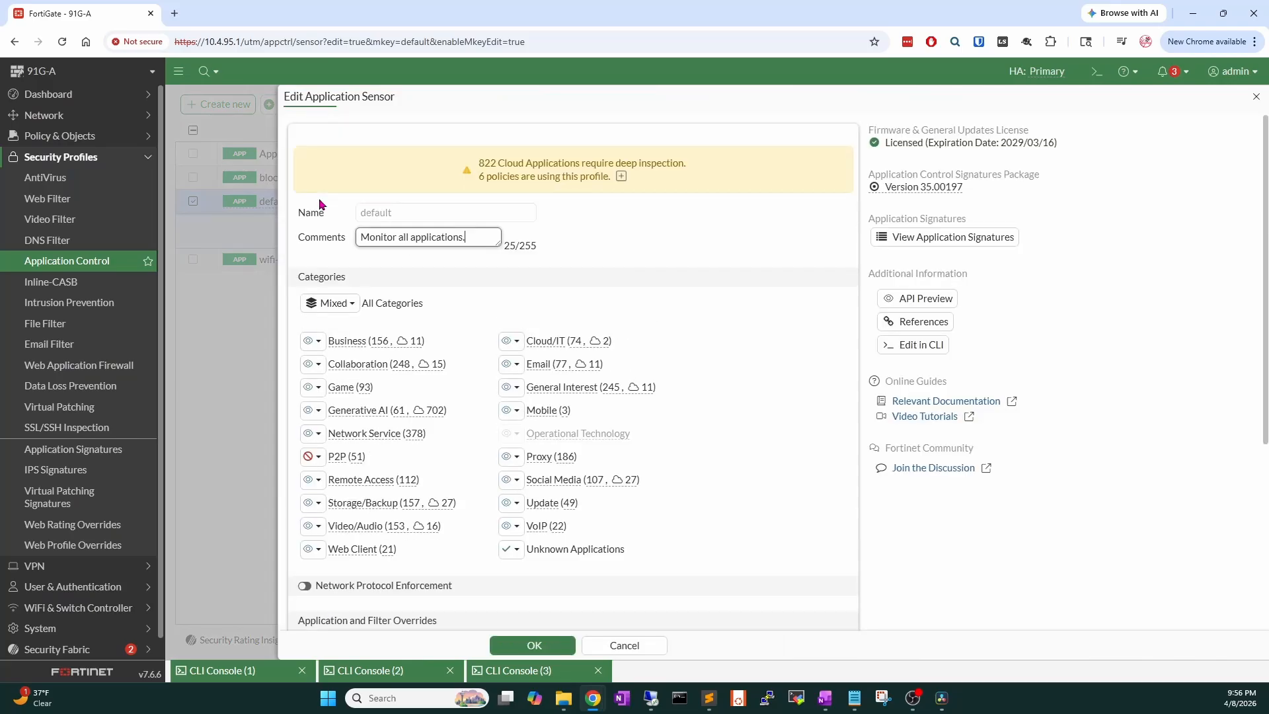
scroll(323, 428, down, 4)
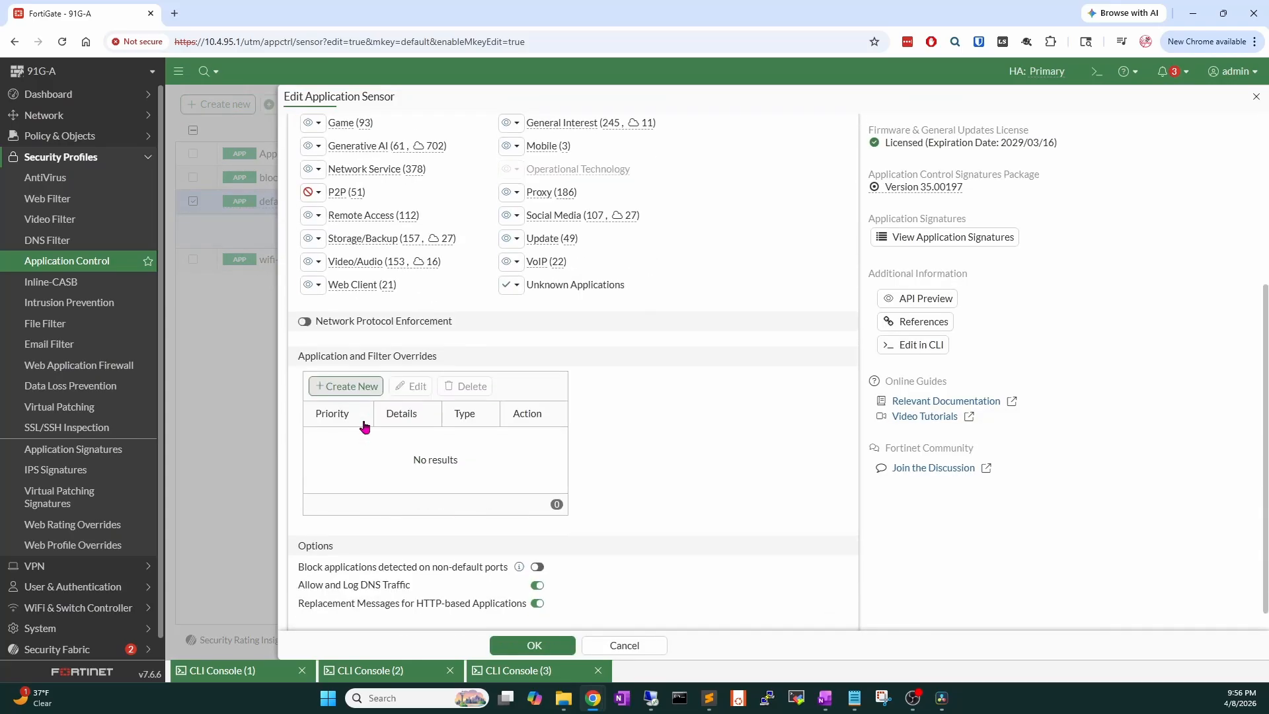
click(363, 385)
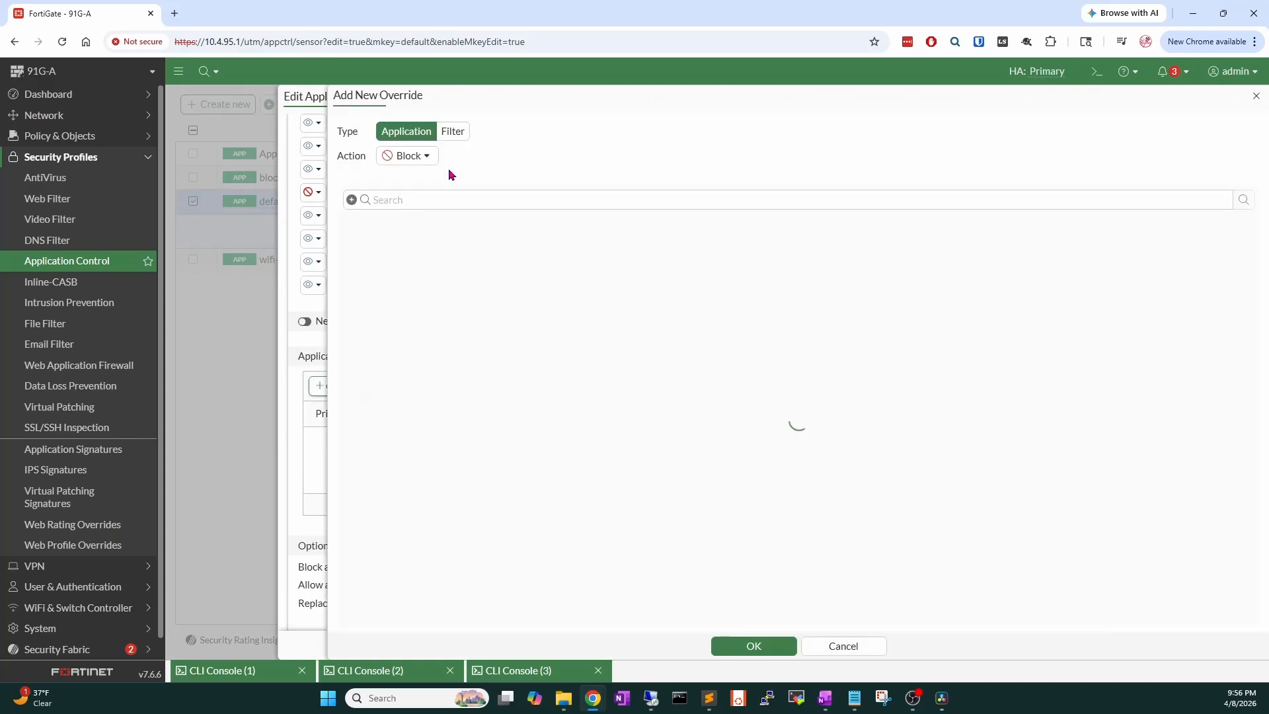
Search youtube and block the YouTube_Video.Play and YouTube_Video.Access signatures.
click(463, 199)
text(youtube)
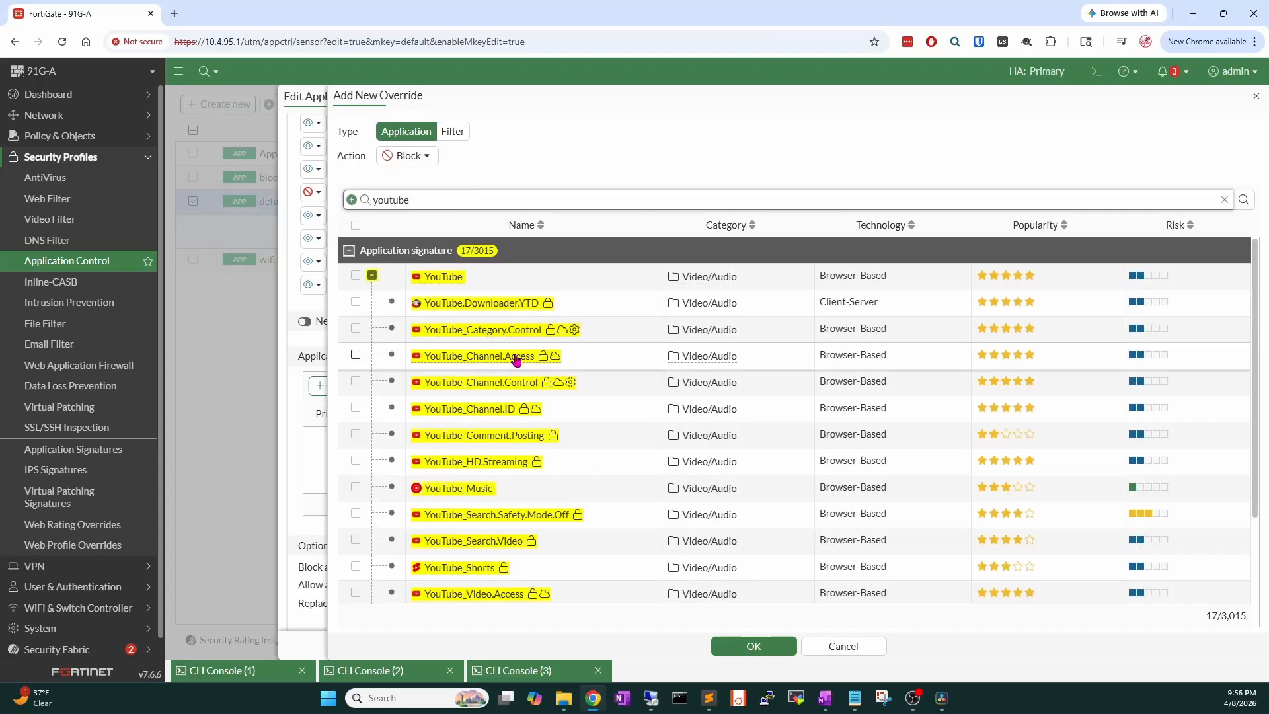
scroll(516, 356, down, 2)
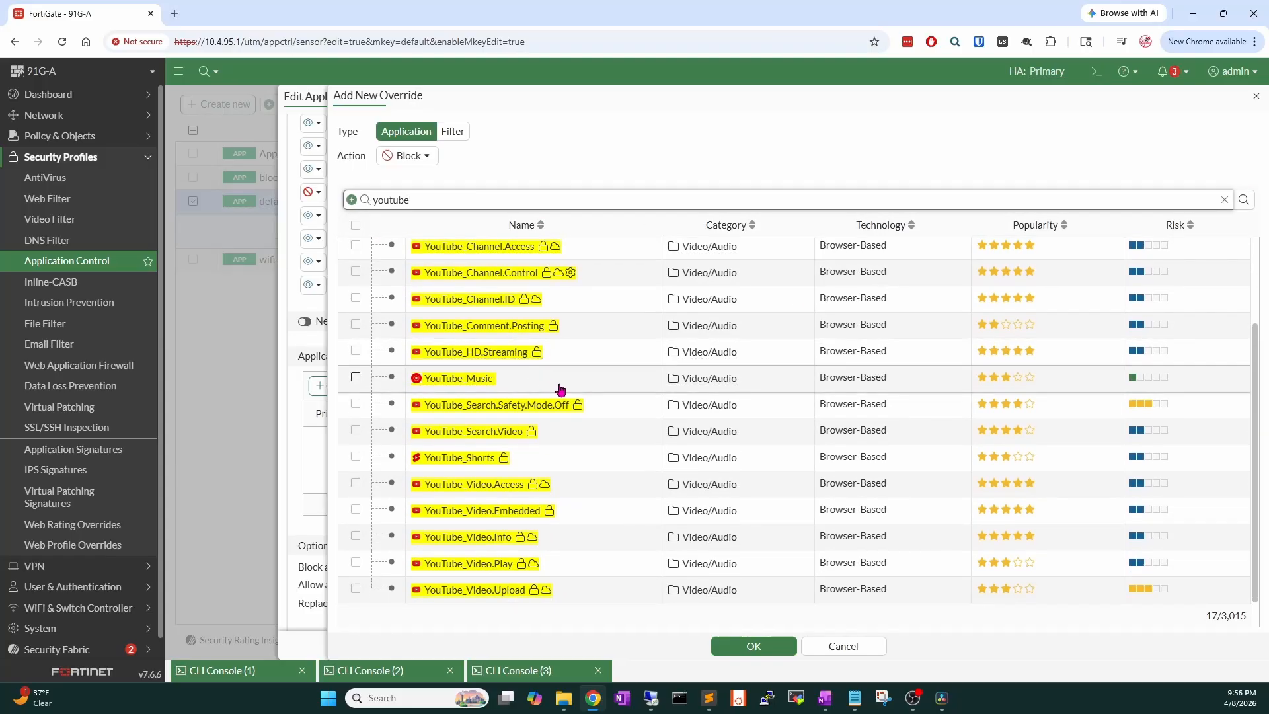
click(605, 564)
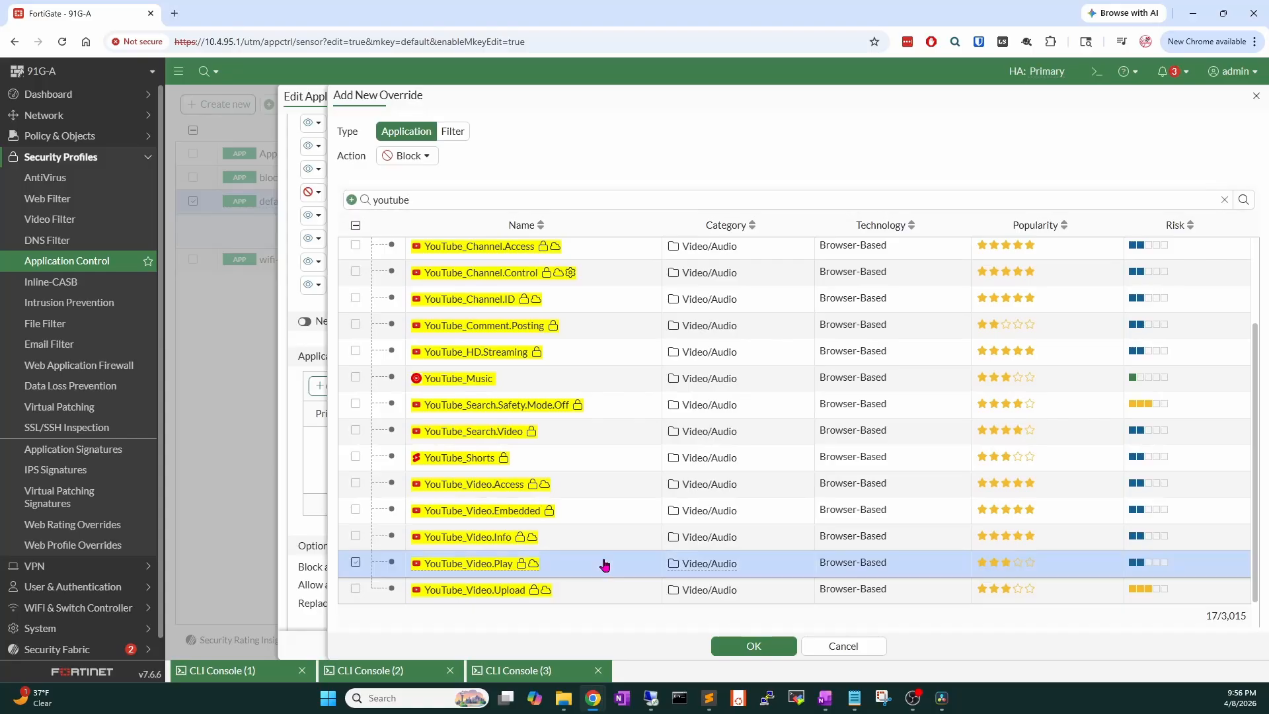
click(603, 489)
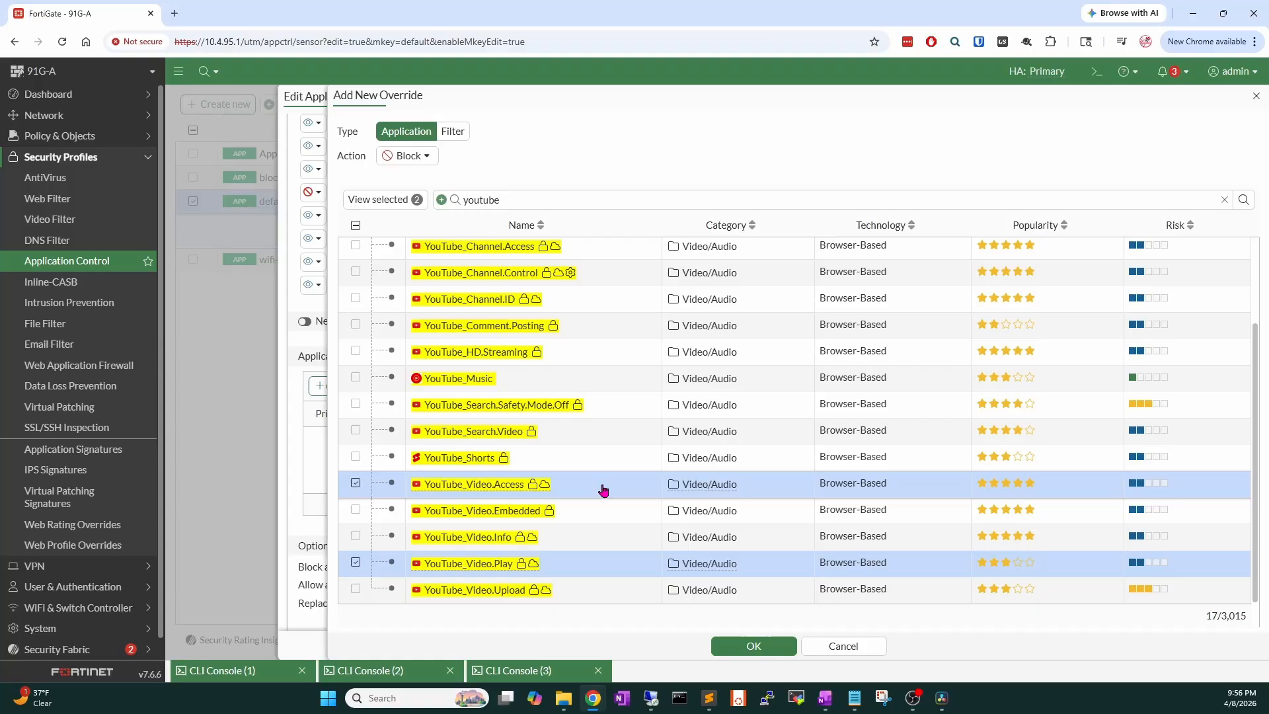
scroll(603, 489, up, 2)
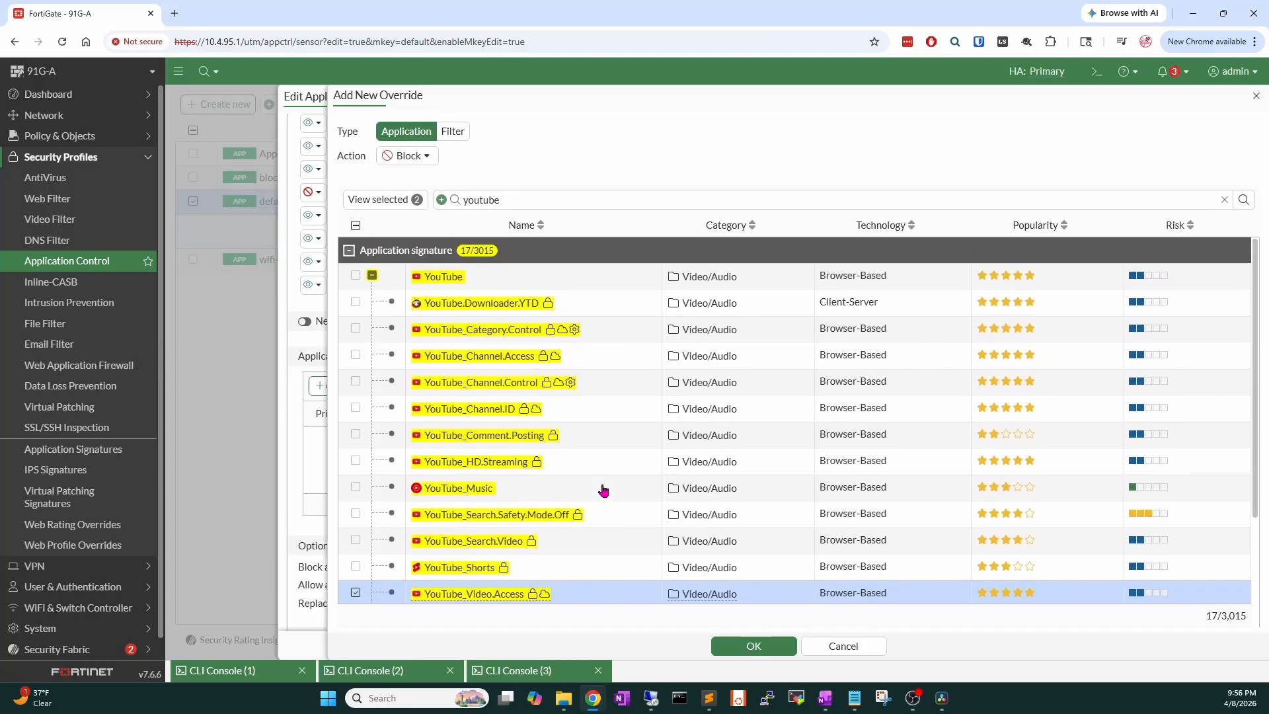
scroll(603, 489, down, 1)
scroll(603, 489, down, 1)
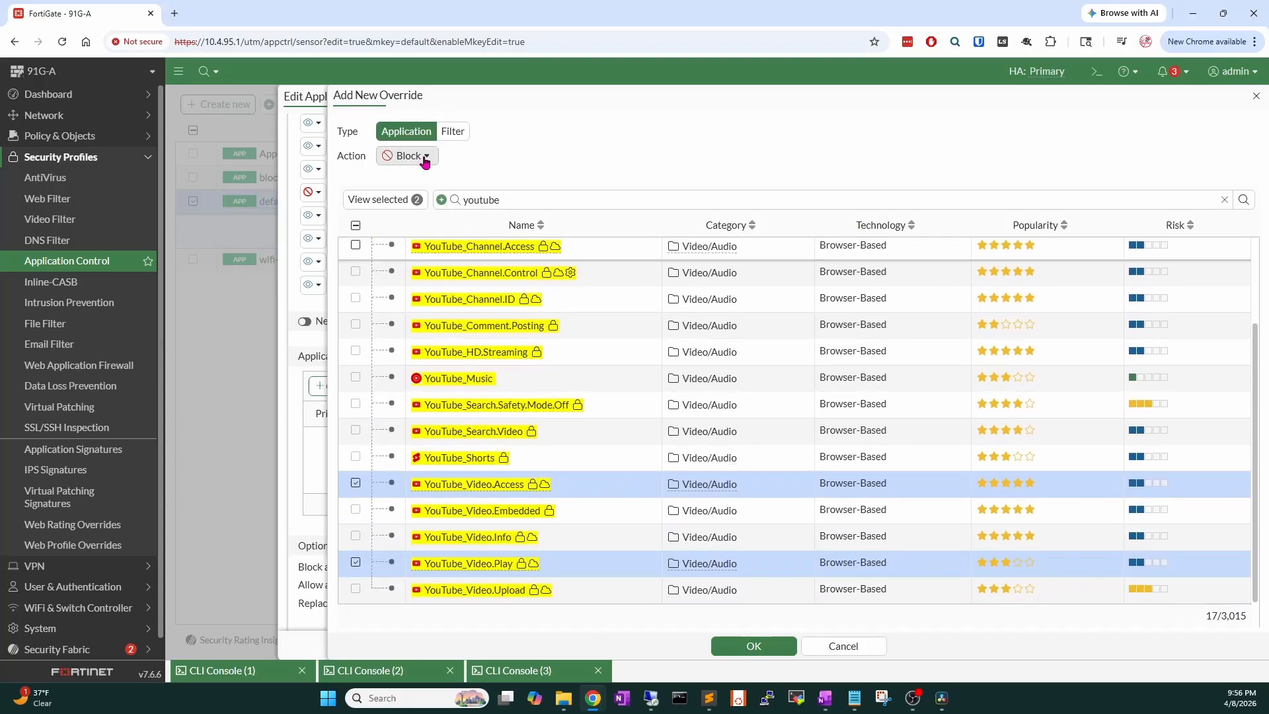
click(754, 646)
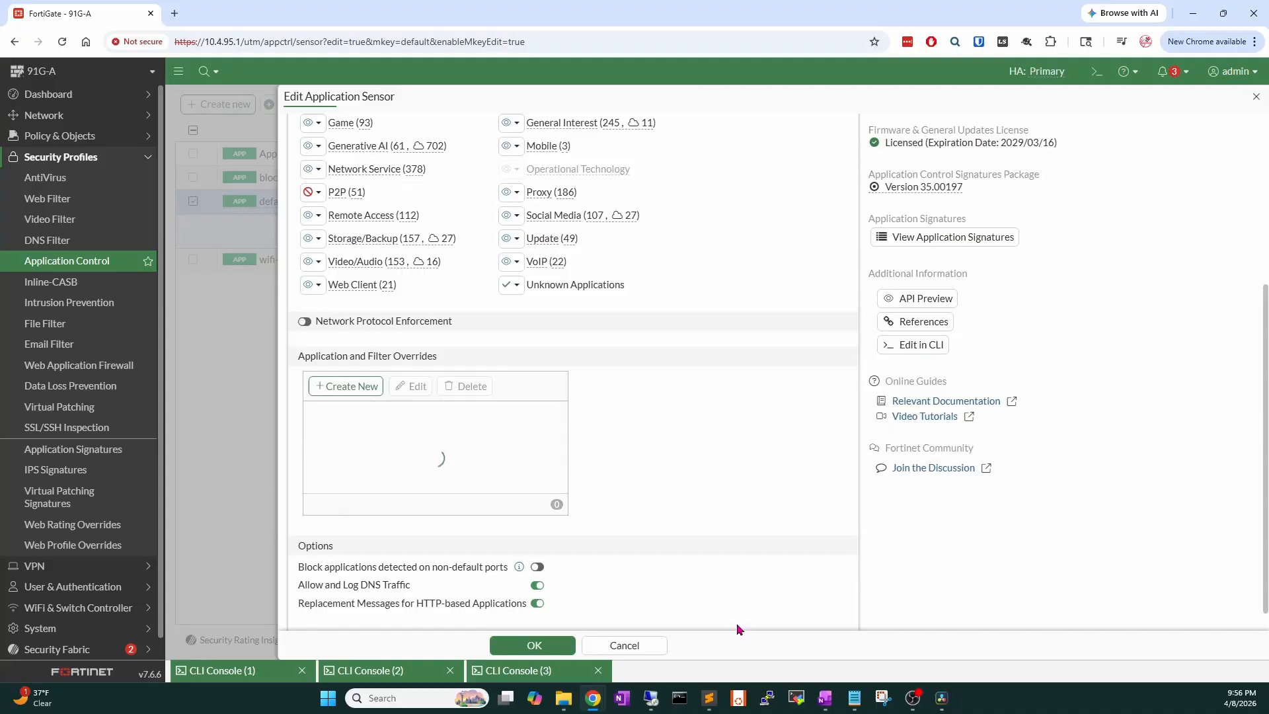
Save the default profile and switch to the CLI console holding the session commands.
click(534, 645)
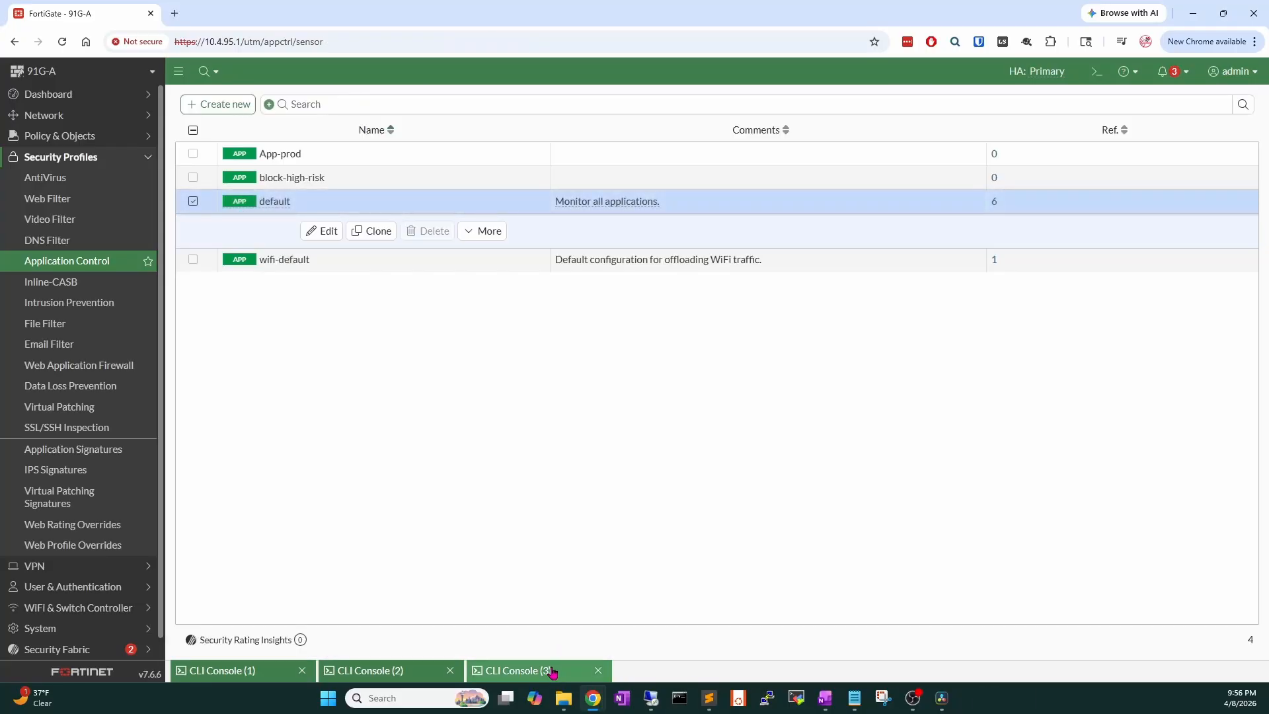
click(519, 670)
click(1110, 89)
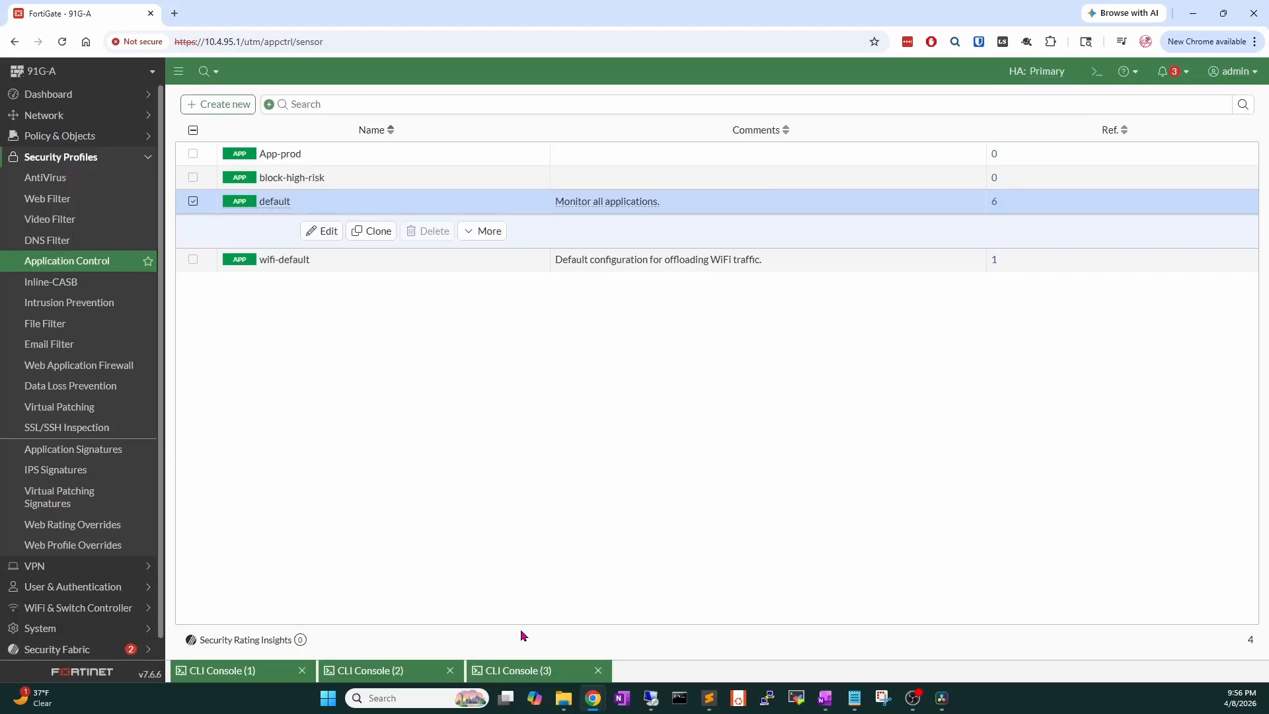
click(385, 670)
Rerun the session filter for 10.4.20.3 and clear its sessions.
key(Up)
key(Up)
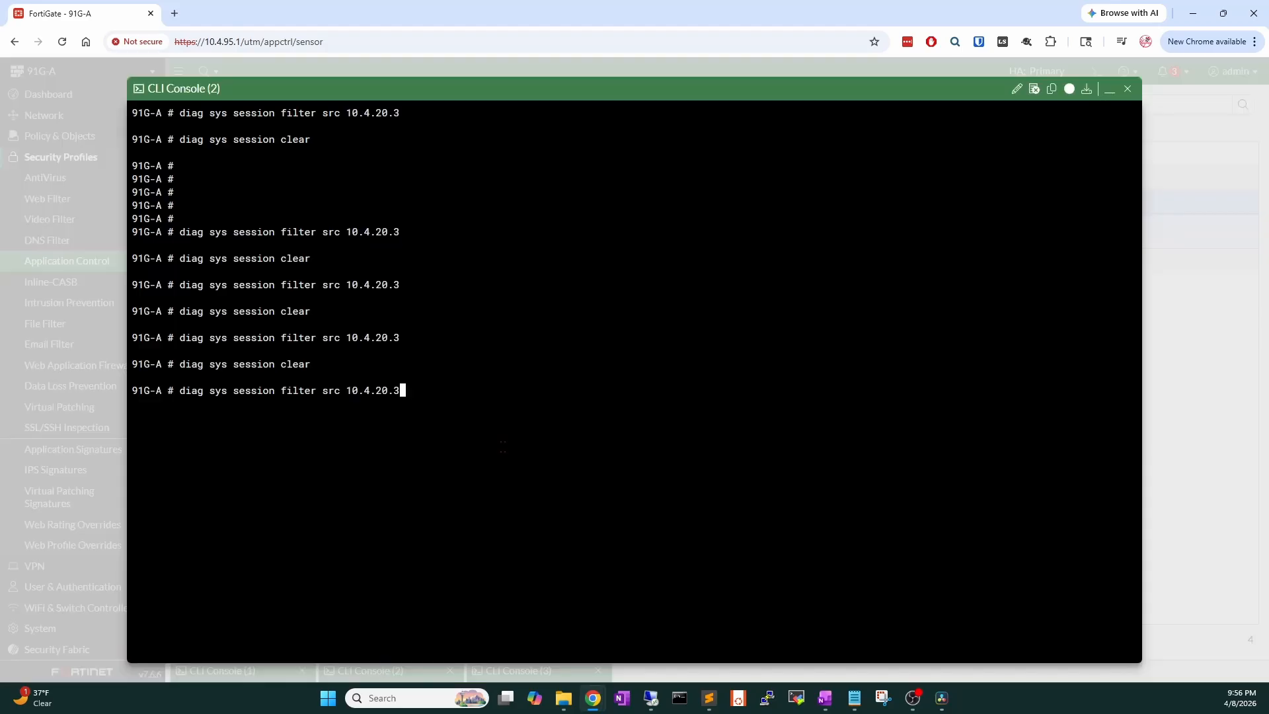
key(Return)
key(Up)
key(Up)
key(Return)
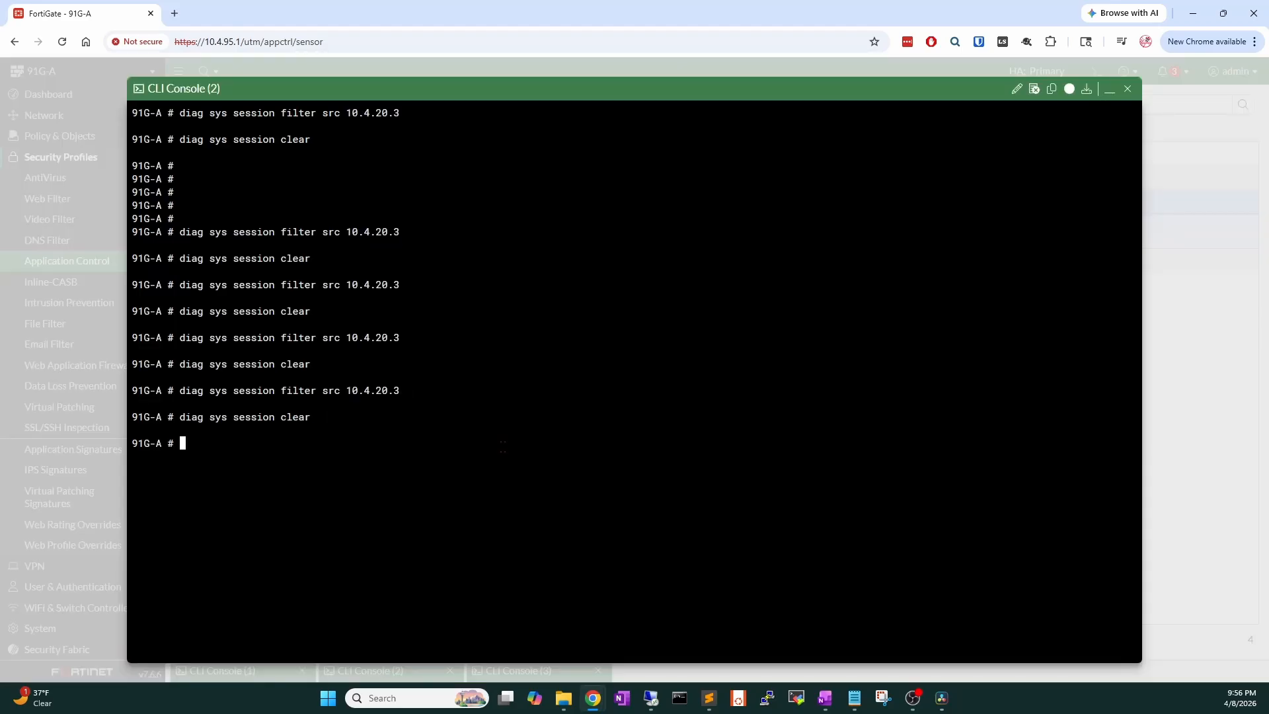
click(649, 698)
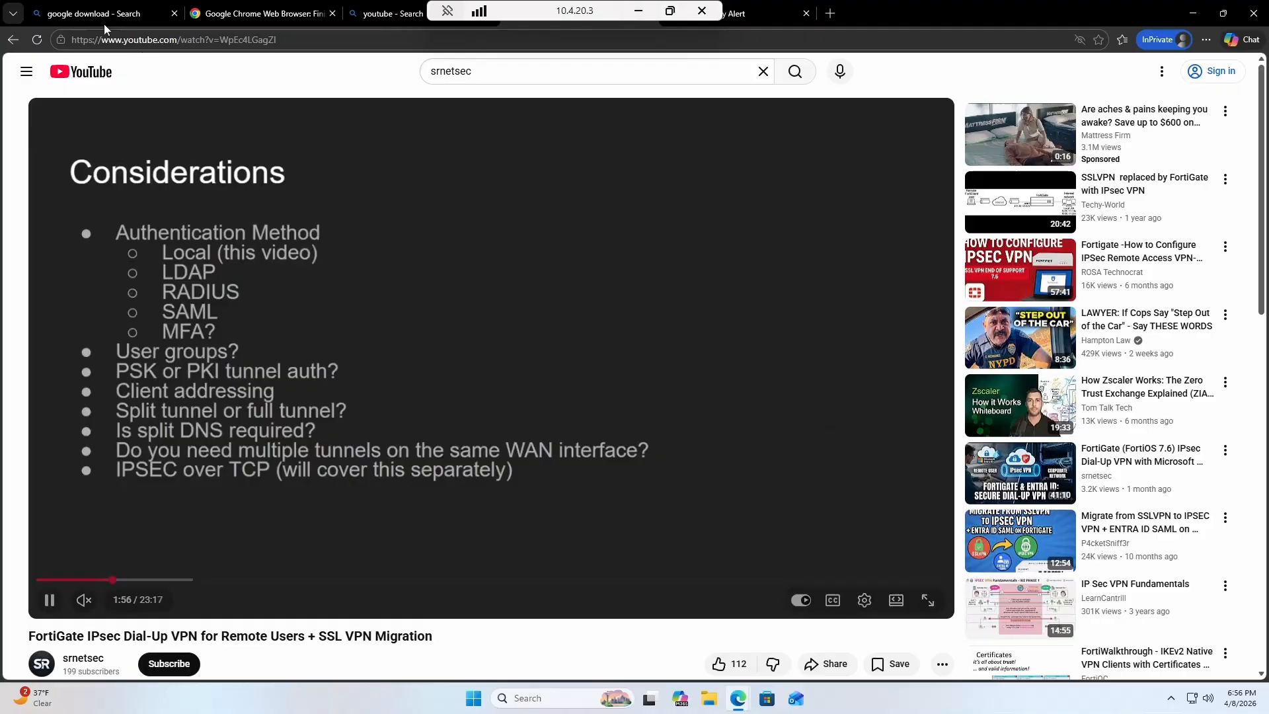
Reload the YouTube video page to test the block, then return to YouTube's home page.
click(37, 39)
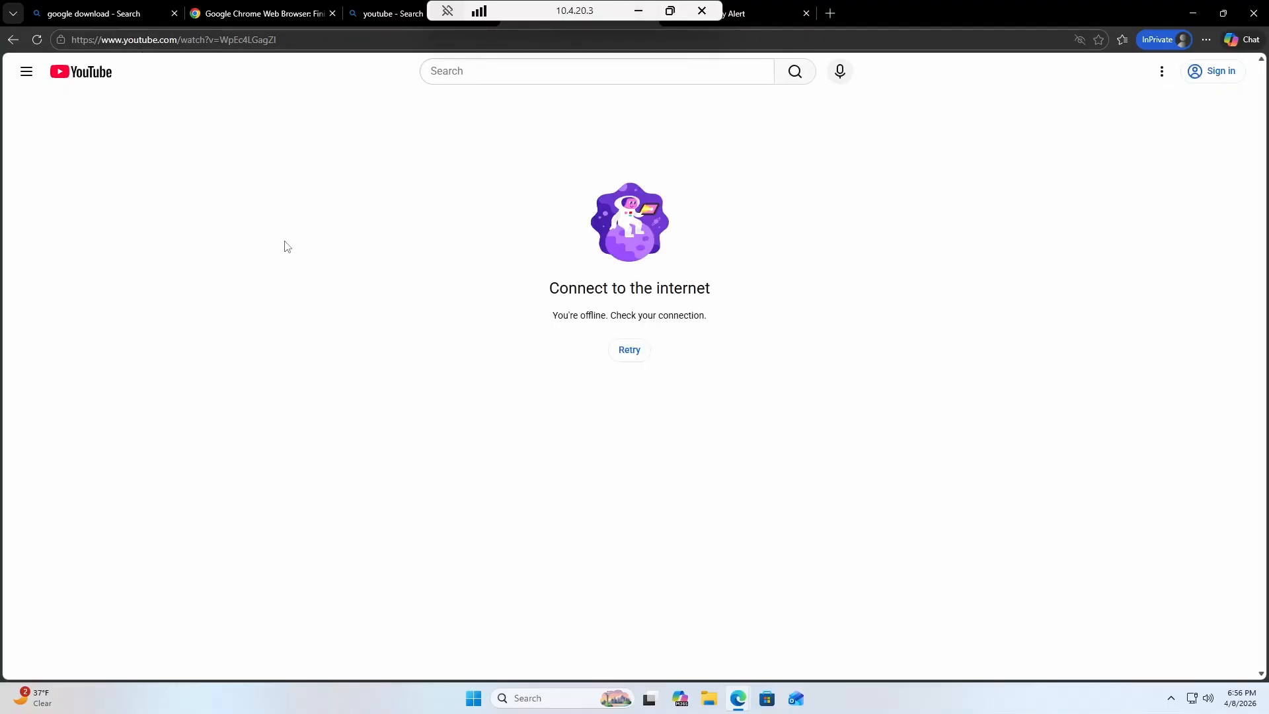
click(34, 41)
click(105, 78)
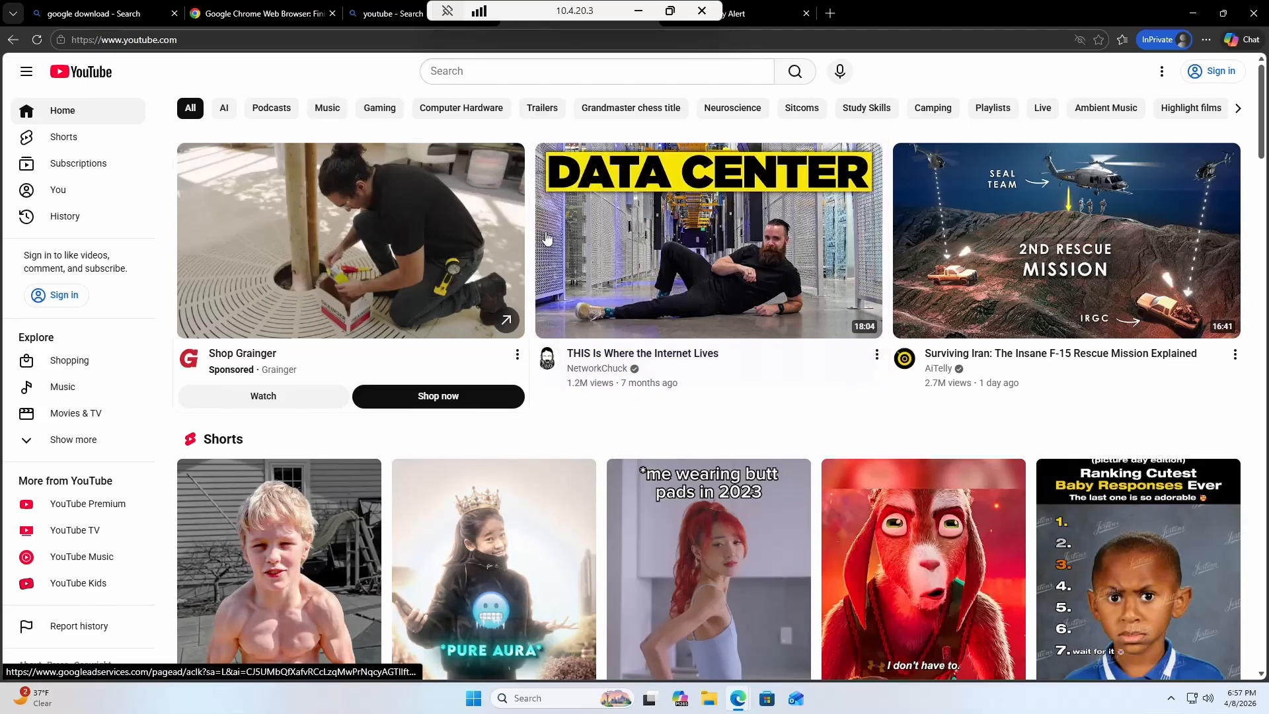
Search srnetsec and open the FortiGate IPsec Dial-Up VPN with Microsoft Entra ID video.
click(596, 71)
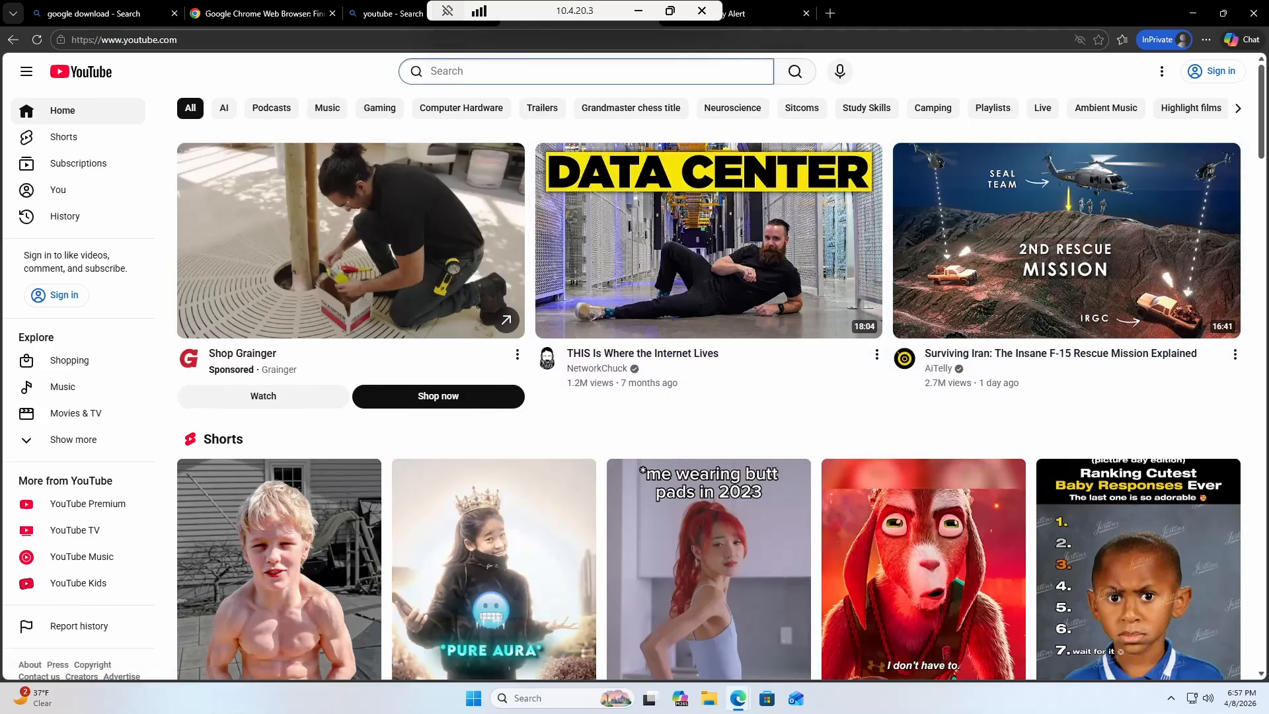
text(srnetsec)
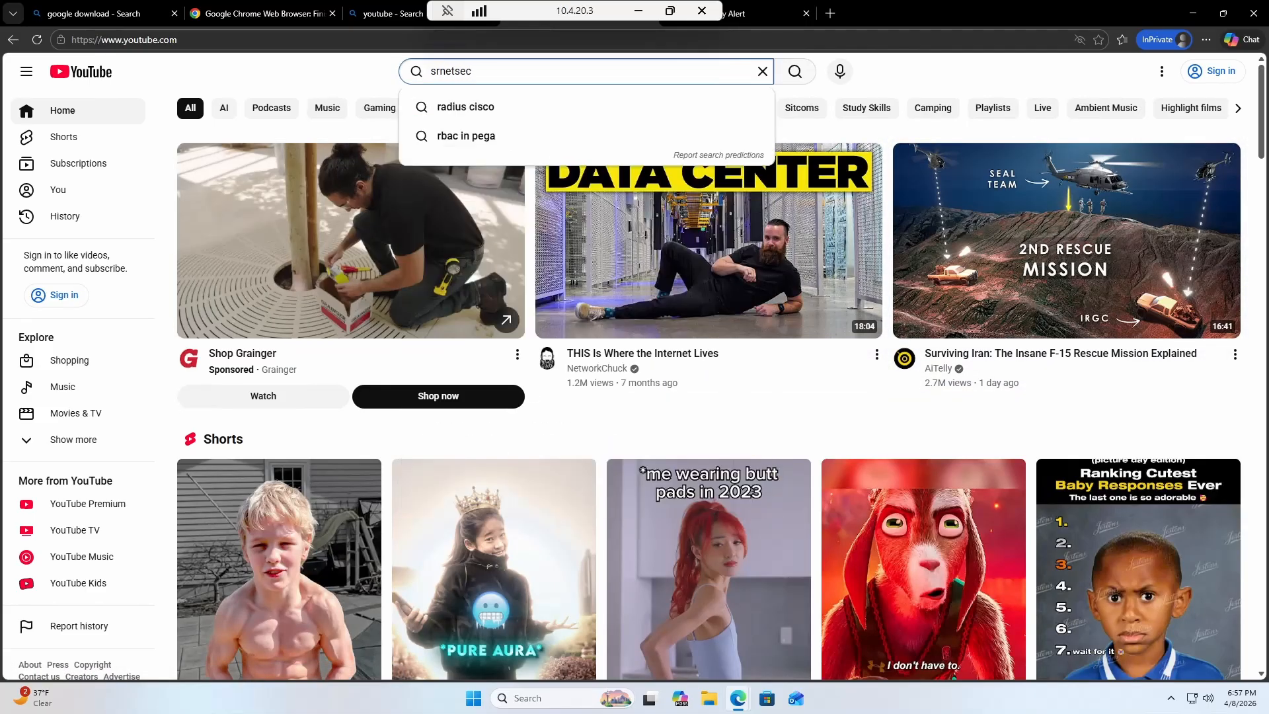
key(Return)
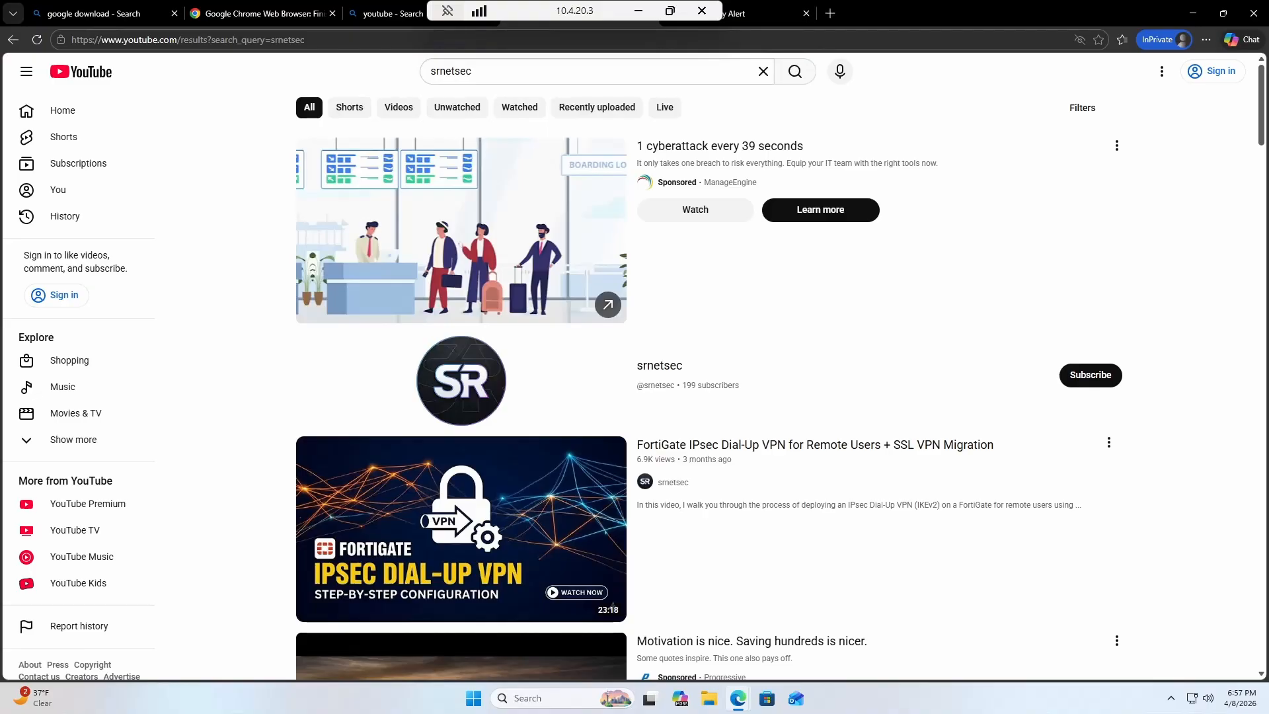
scroll(511, 526, down, 5)
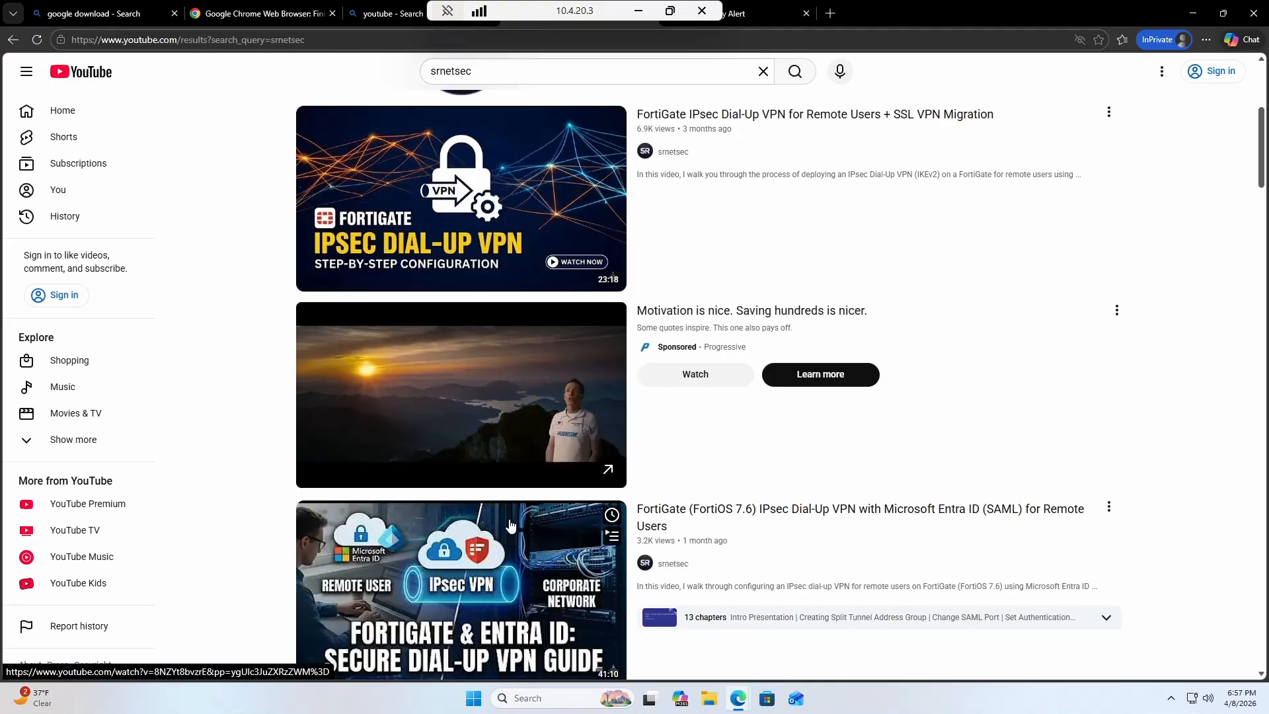
scroll(511, 526, down, 4)
click(531, 327)
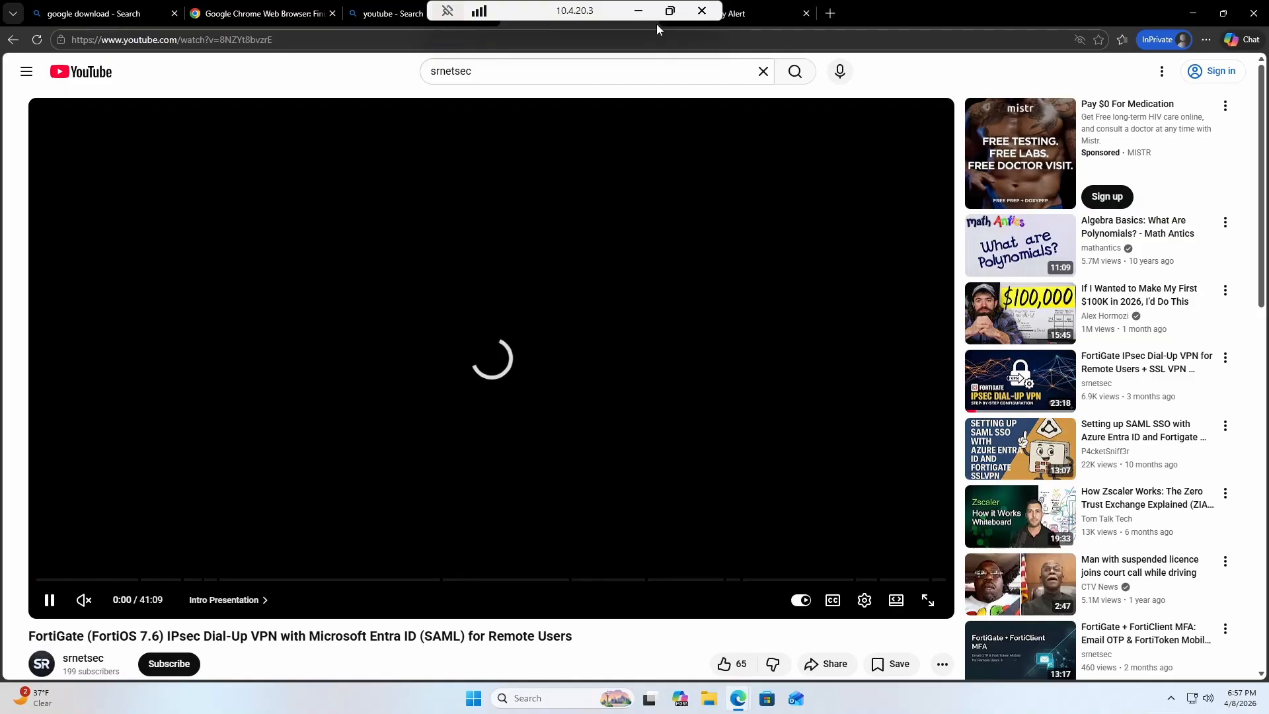
click(640, 11)
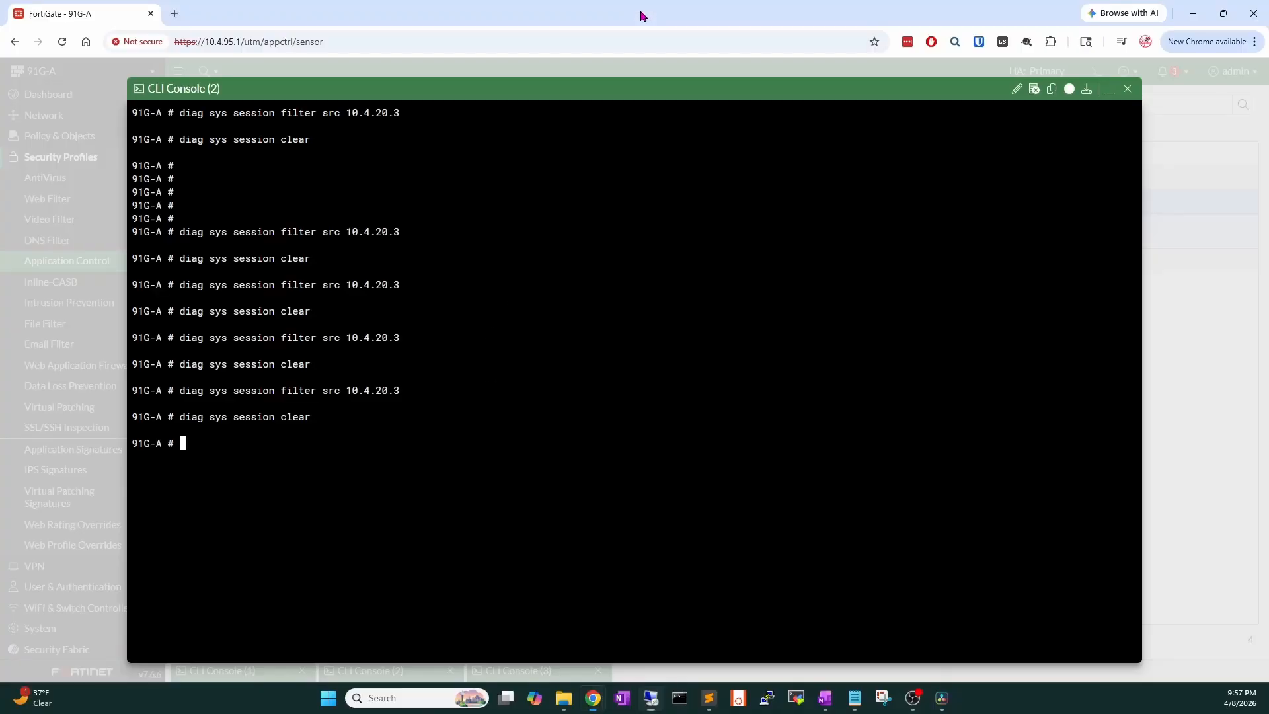
Open the Application Control security logs and remove the date filter.
click(1110, 89)
scroll(80, 579, down, 1)
click(53, 654)
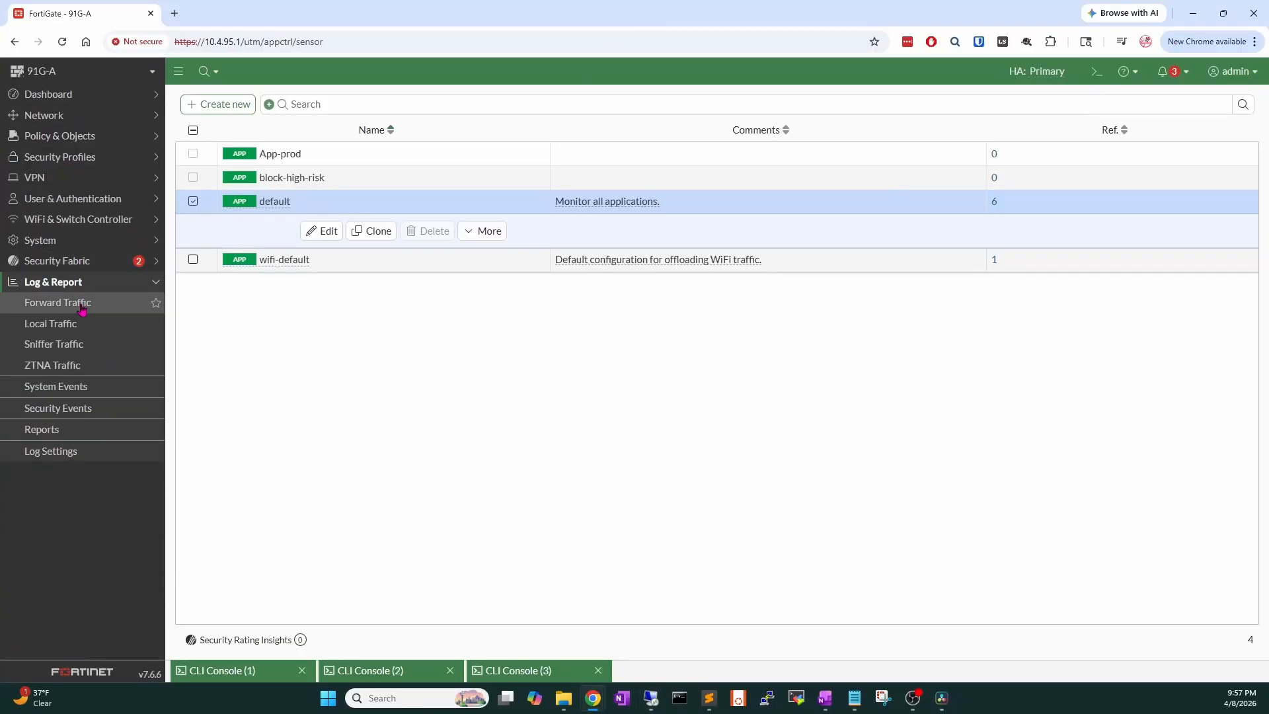
click(89, 389)
click(92, 408)
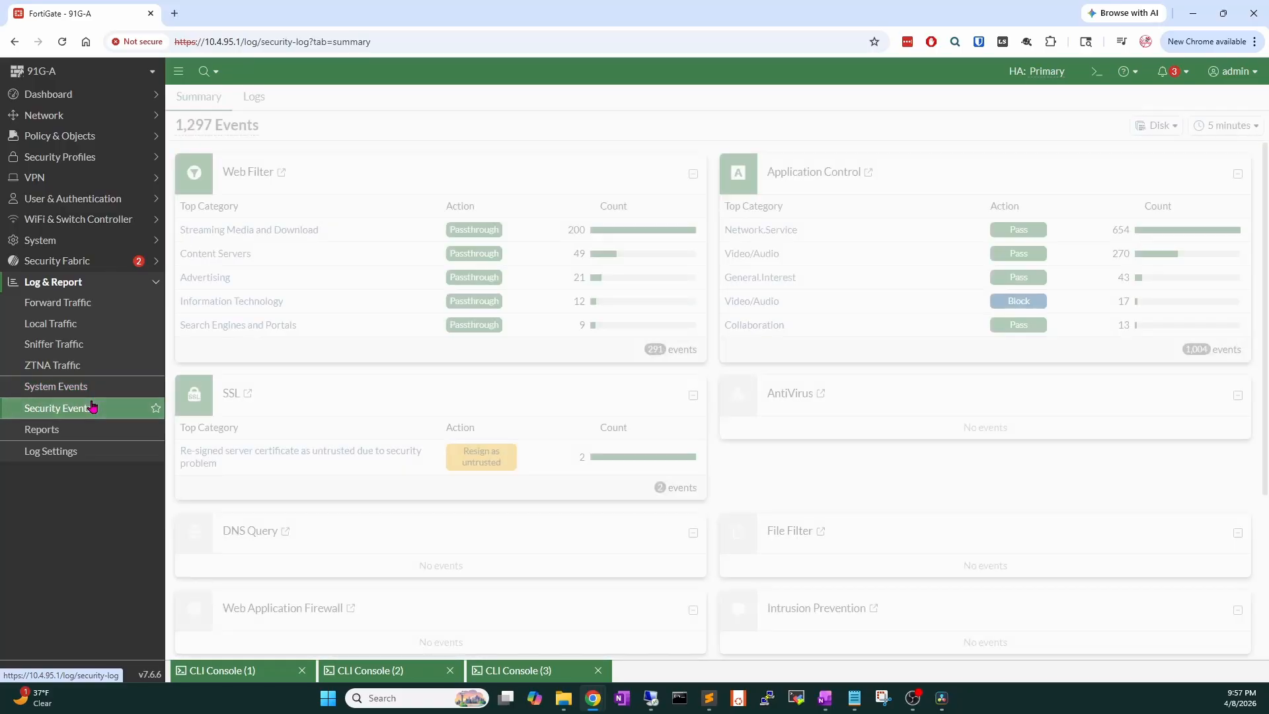
click(861, 174)
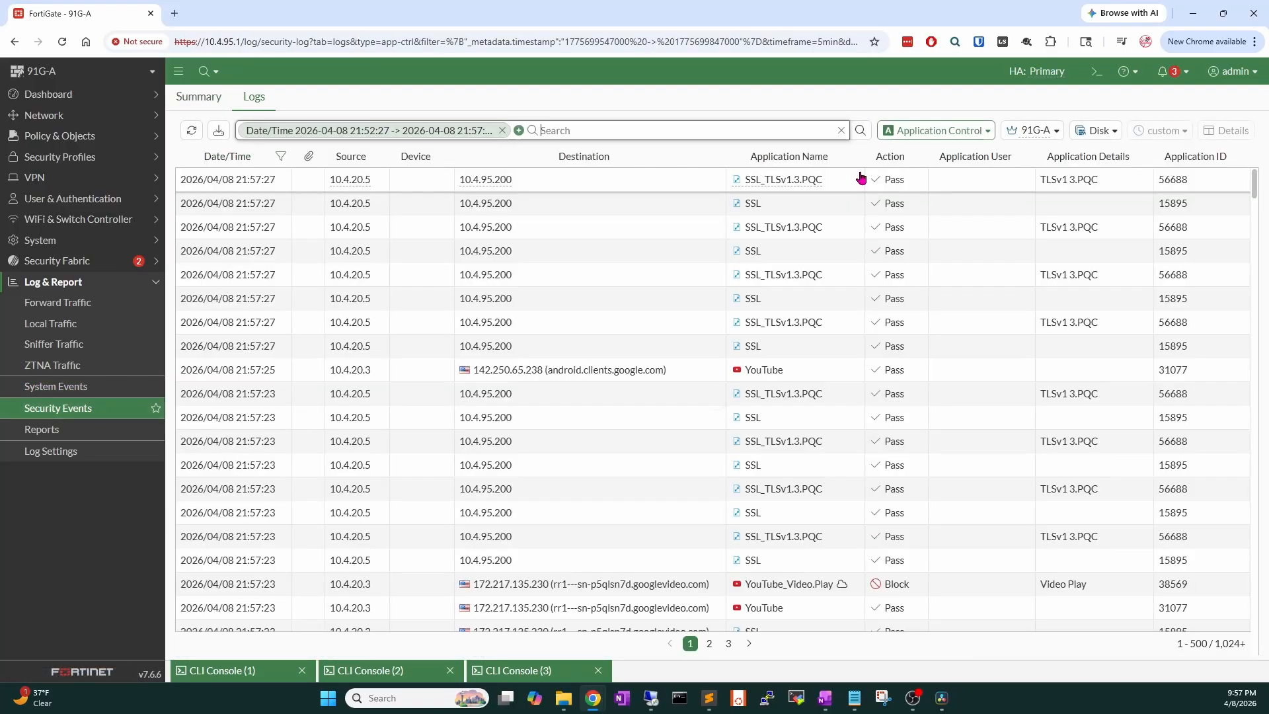
click(841, 130)
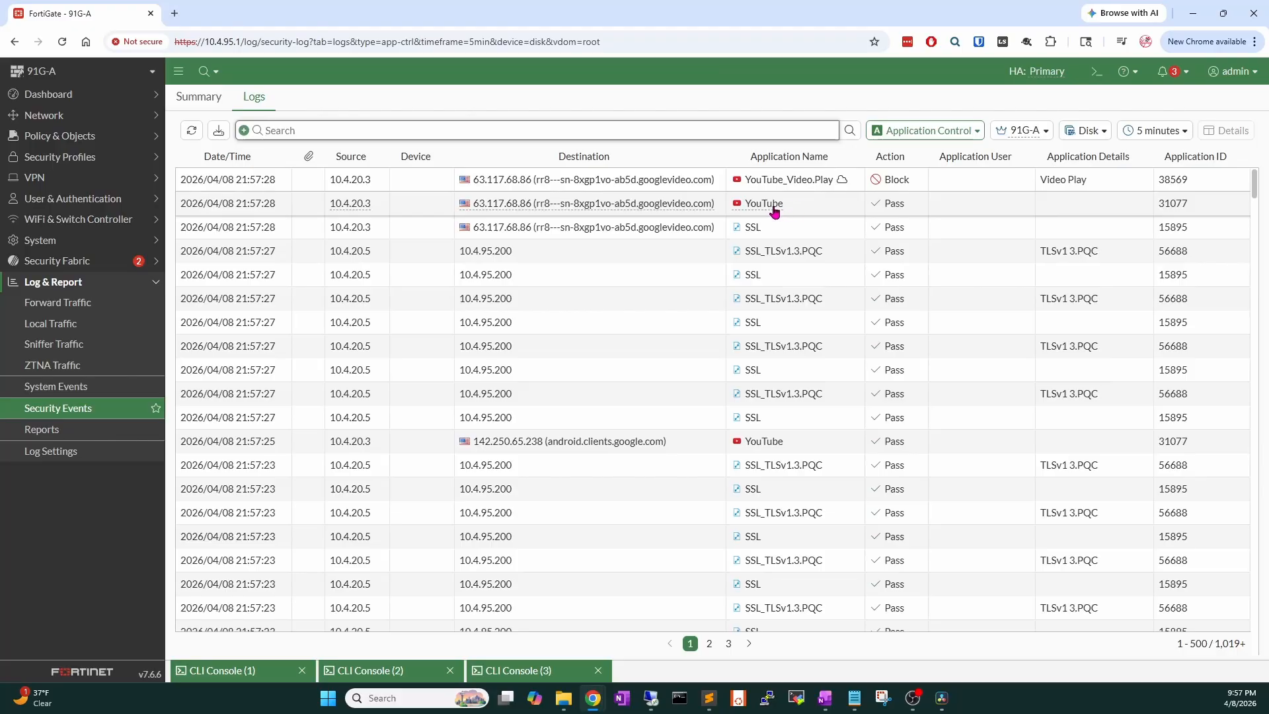
View Log Details of the YouTube_Video.Play entry blocked by the Lab DPI Demo policy.
mouse_move(765, 207)
double_click(763, 185)
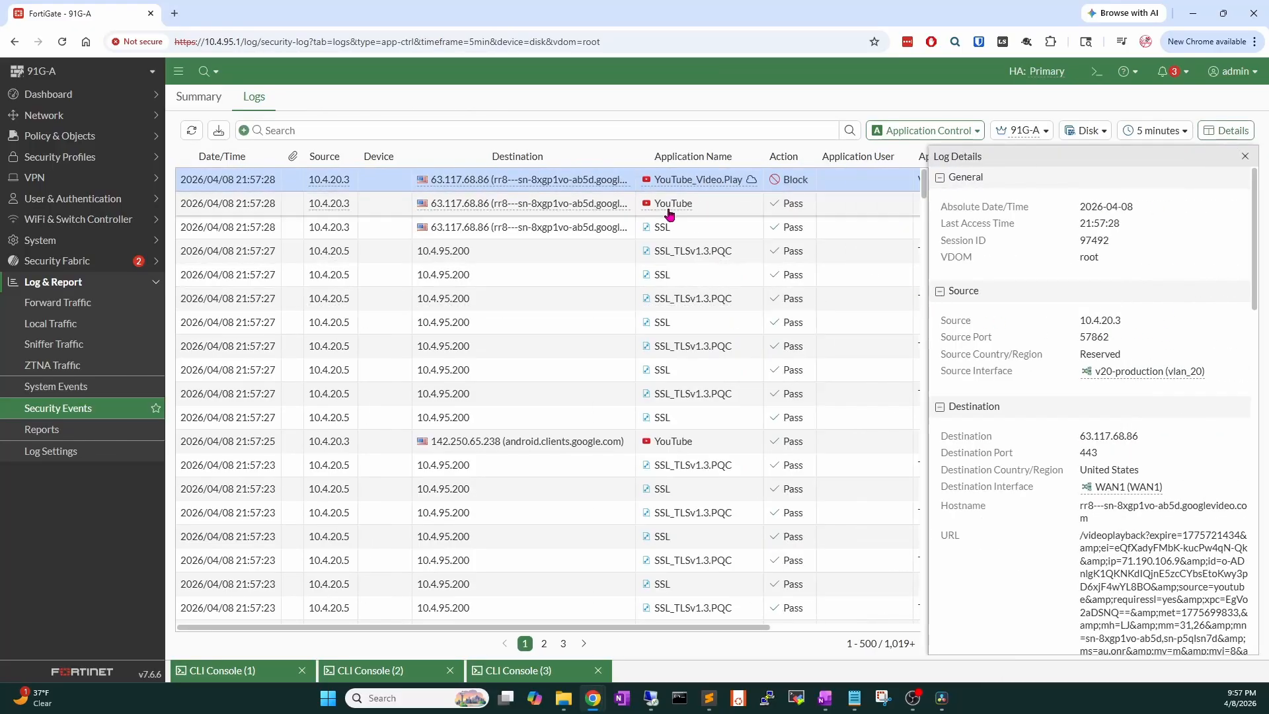
mouse_move(668, 209)
mouse_move(665, 187)
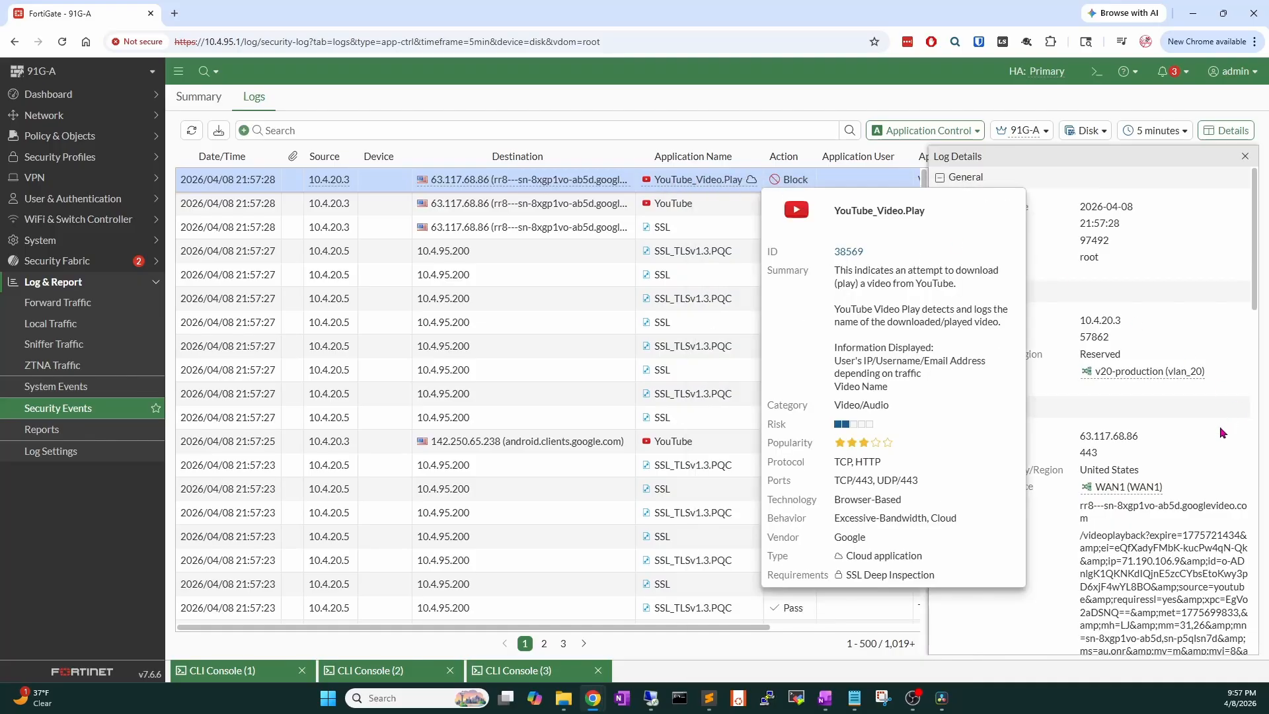
scroll(1222, 433, down, 5)
scroll(1222, 433, down, 5)
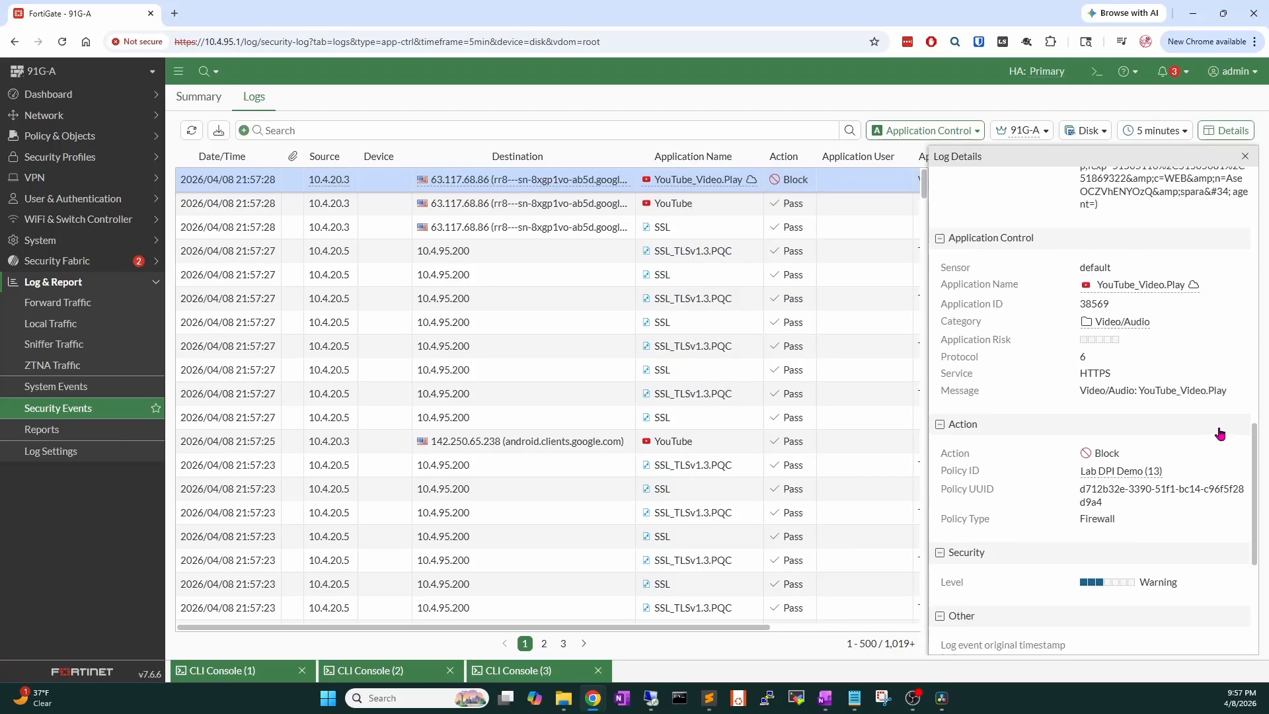
scroll(1220, 433, down, 5)
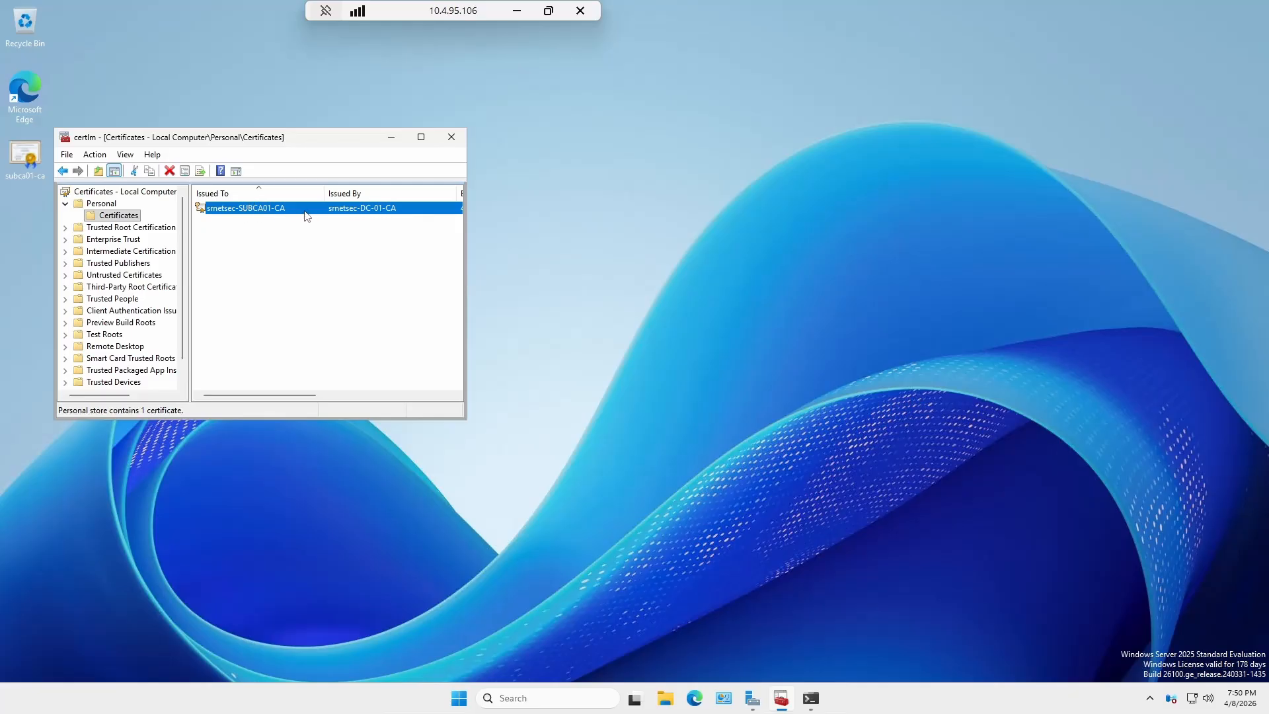
Inspect the srnetsec-SUBCA01-CA certificate's properties, then close them.
right_click(259, 214)
double_click(244, 209)
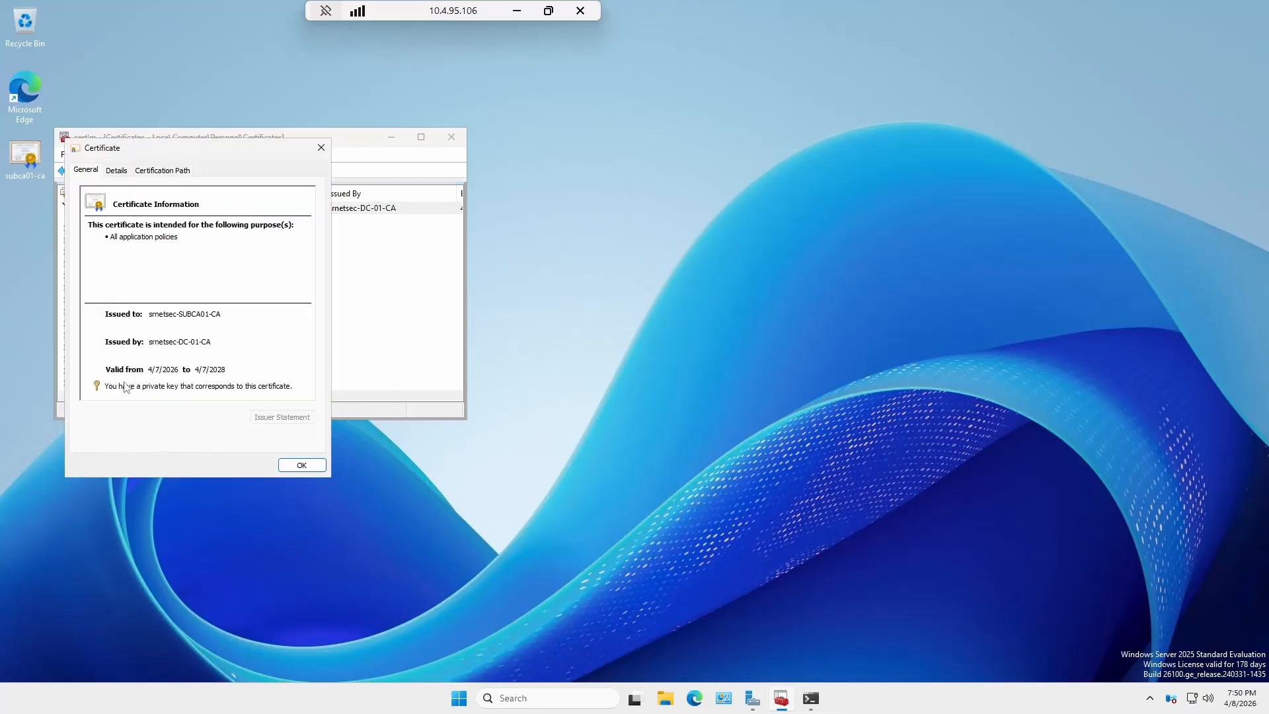
mouse_move(219, 392)
click(321, 147)
Start exporting srnetsec-SUBCA01-CA with its private key in PFX format.
click(95, 154)
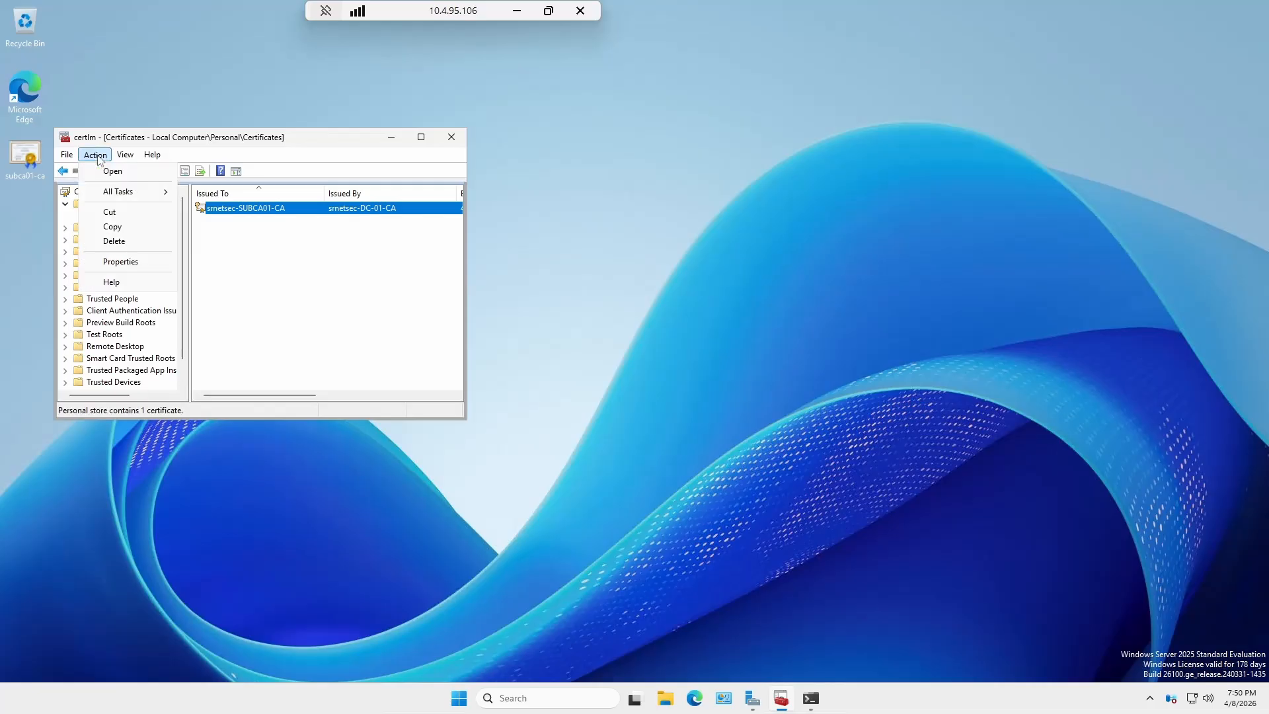
mouse_move(133, 195)
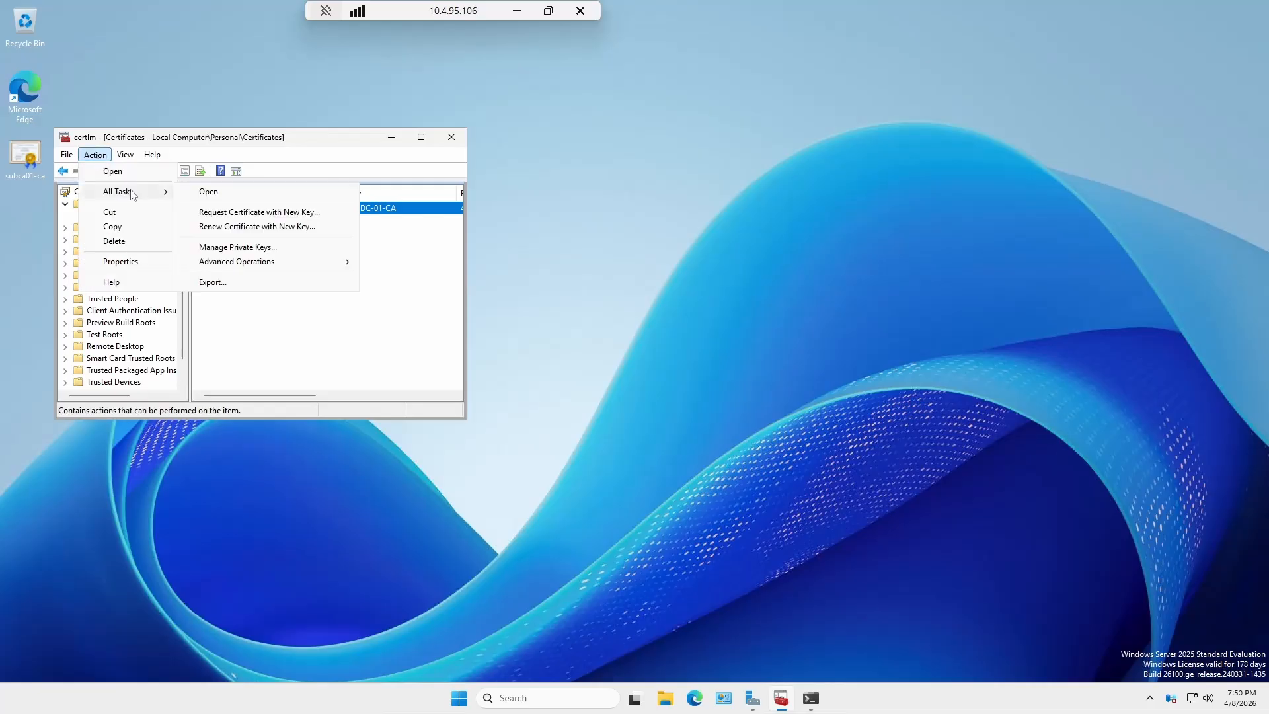
click(243, 283)
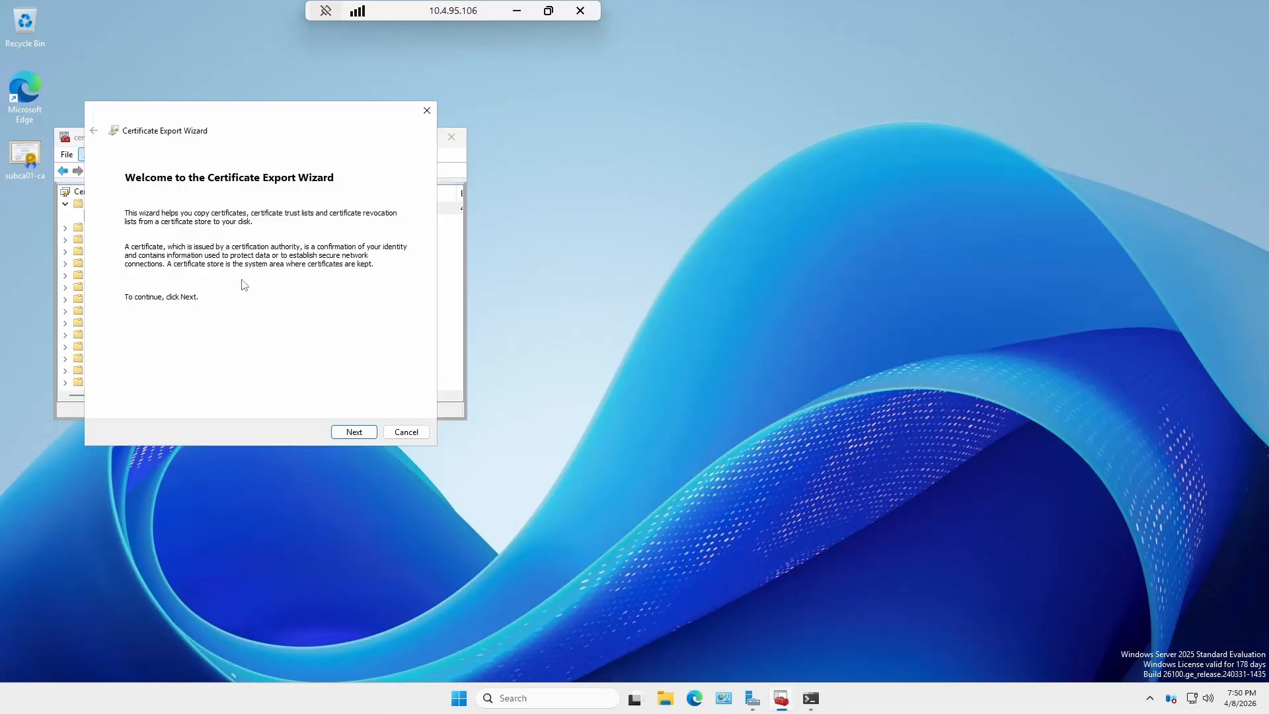
click(353, 433)
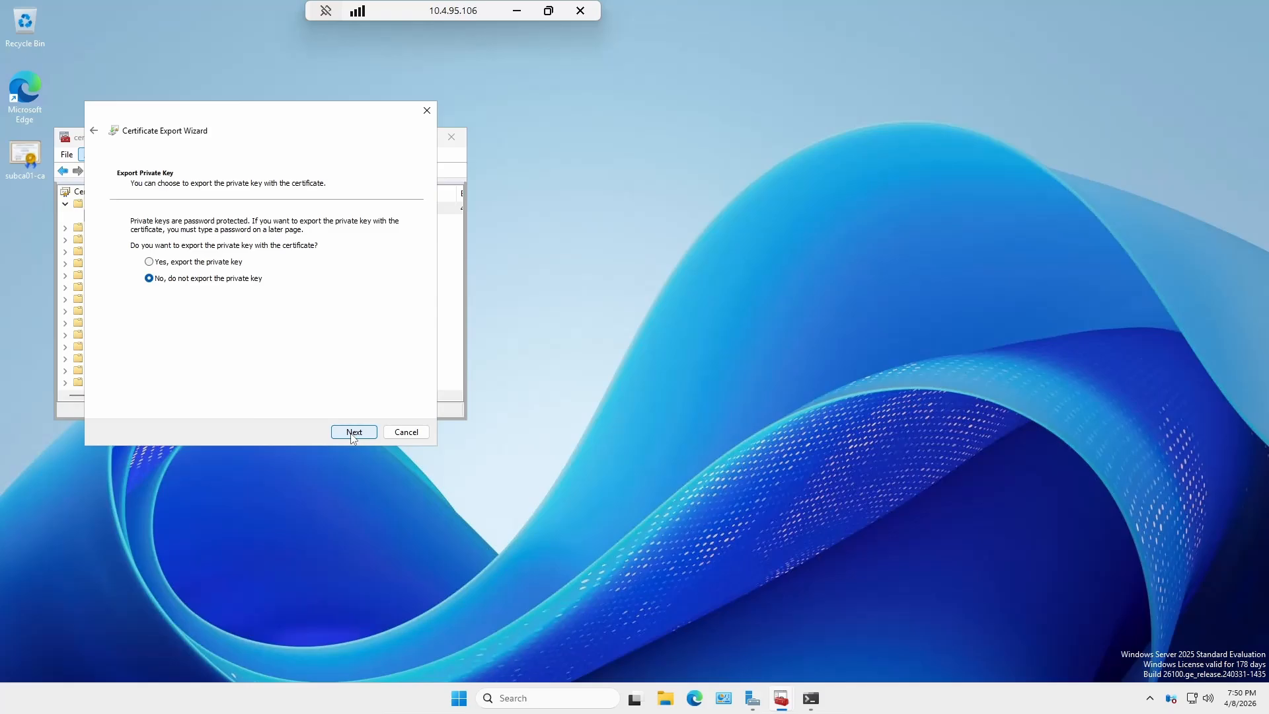
click(226, 265)
click(344, 435)
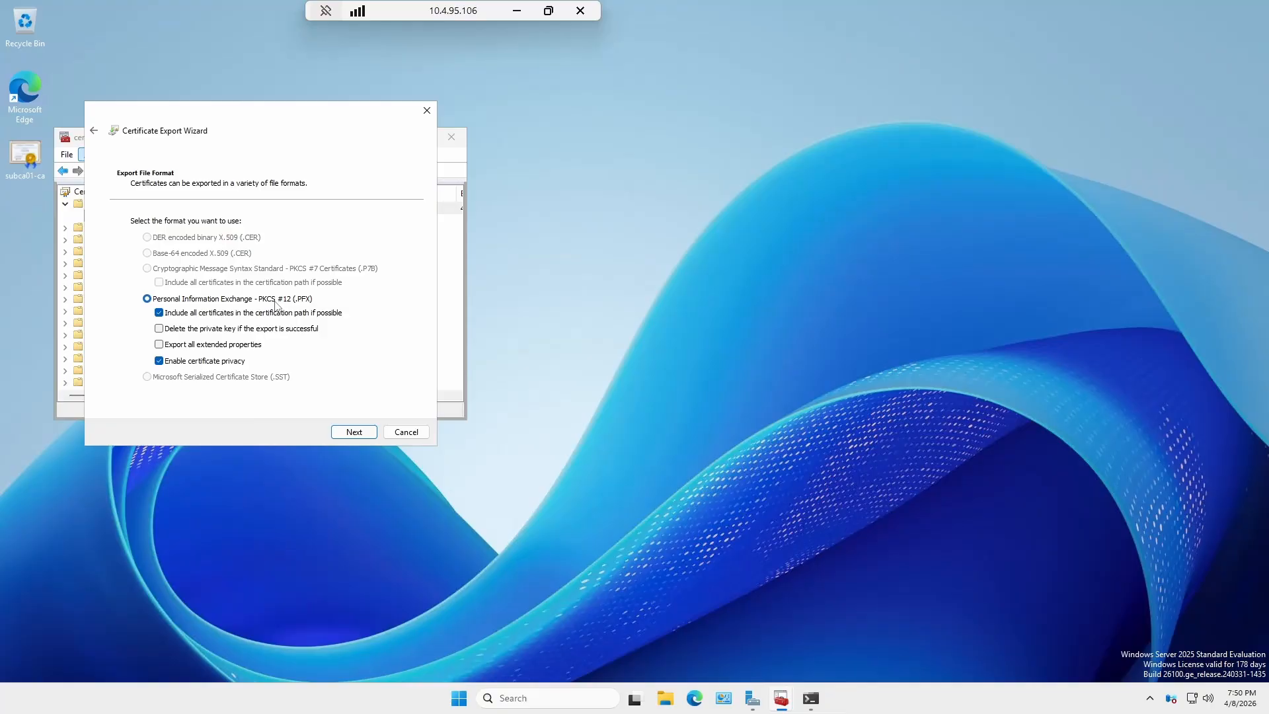
click(354, 434)
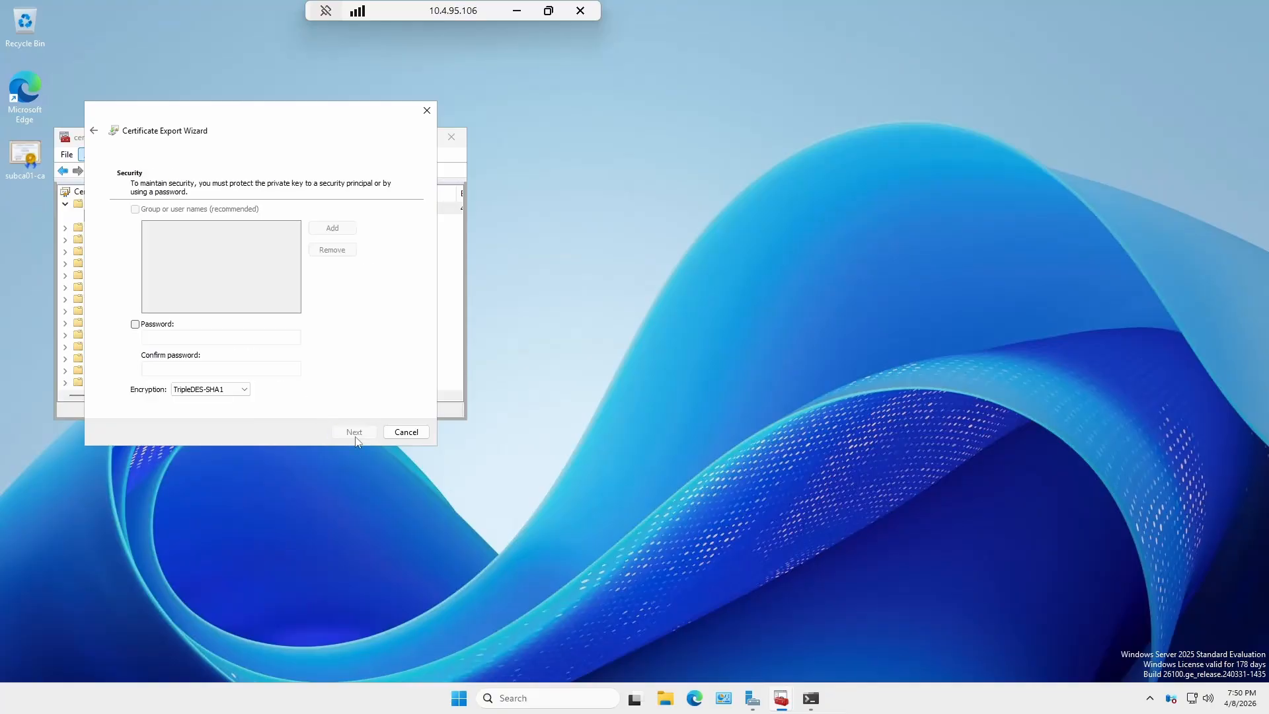
Protect the export with a password and AES256-SHA256 encryption.
click(136, 325)
key(Tab)
text(•••••••)
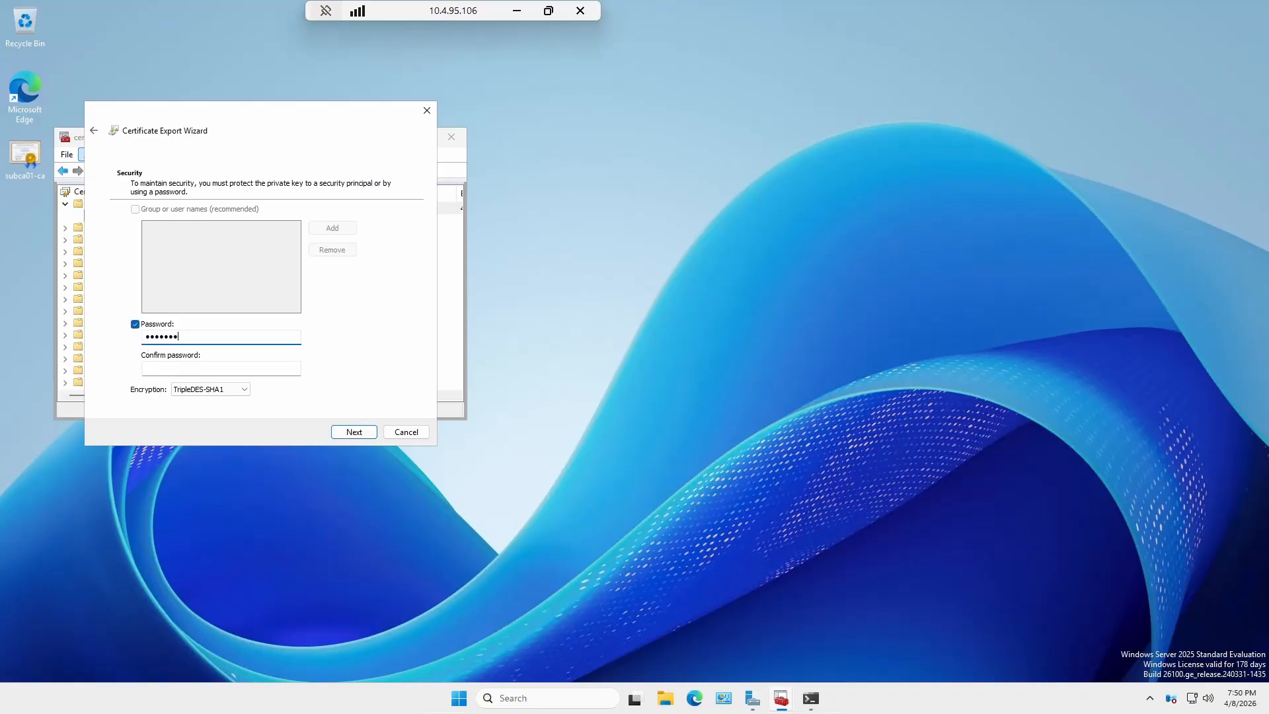
key(Tab)
text(•••••••)
click(228, 390)
click(229, 409)
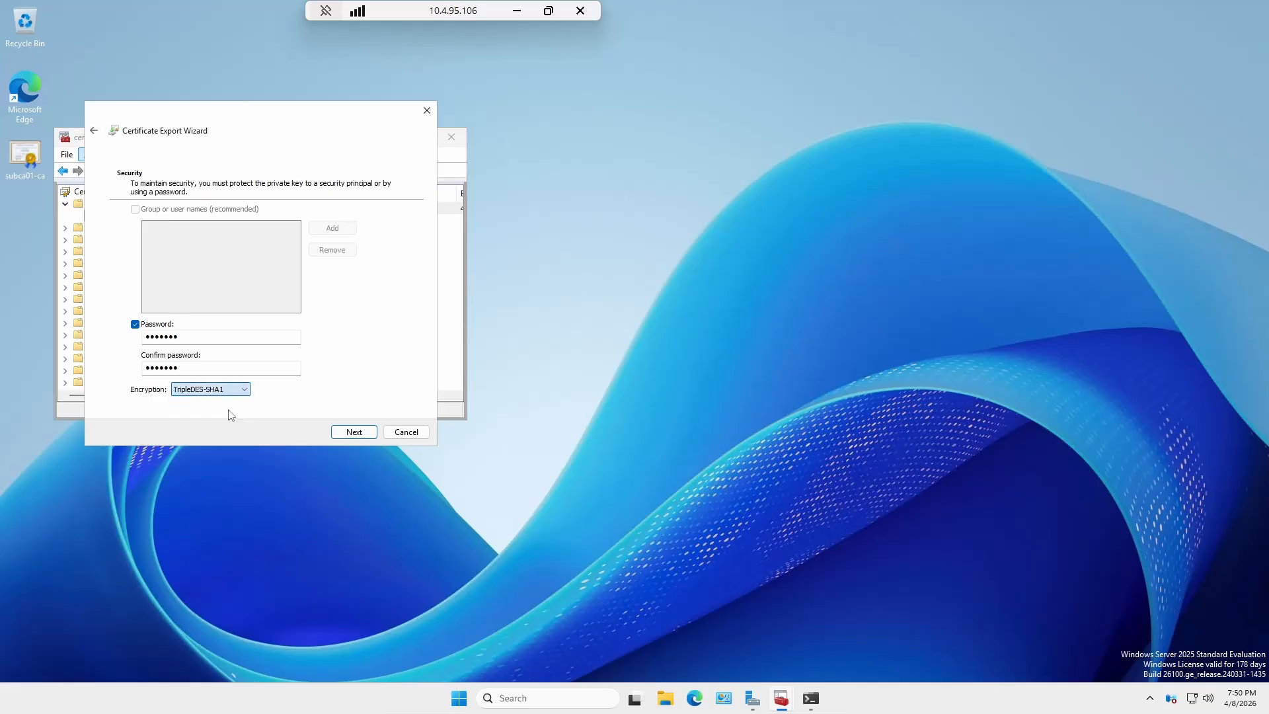
click(354, 433)
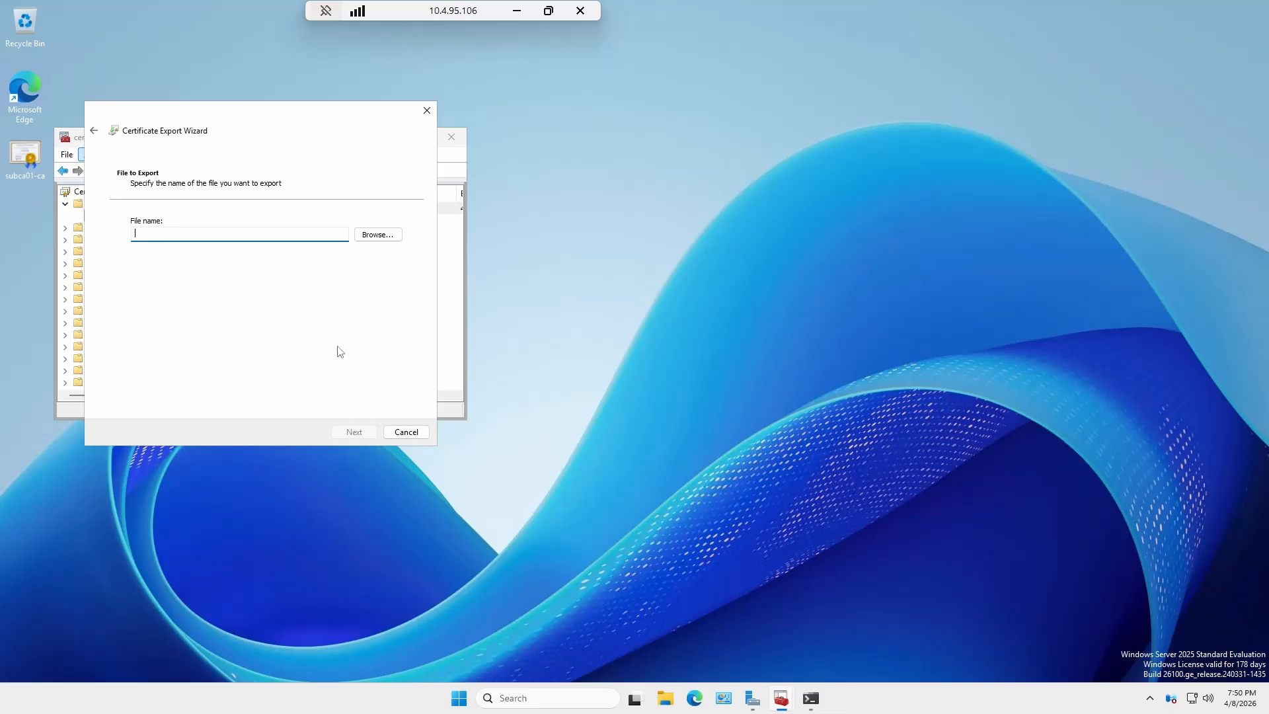
Save the export as srnetsec_subca on the Desktop and finish the wizard.
click(375, 239)
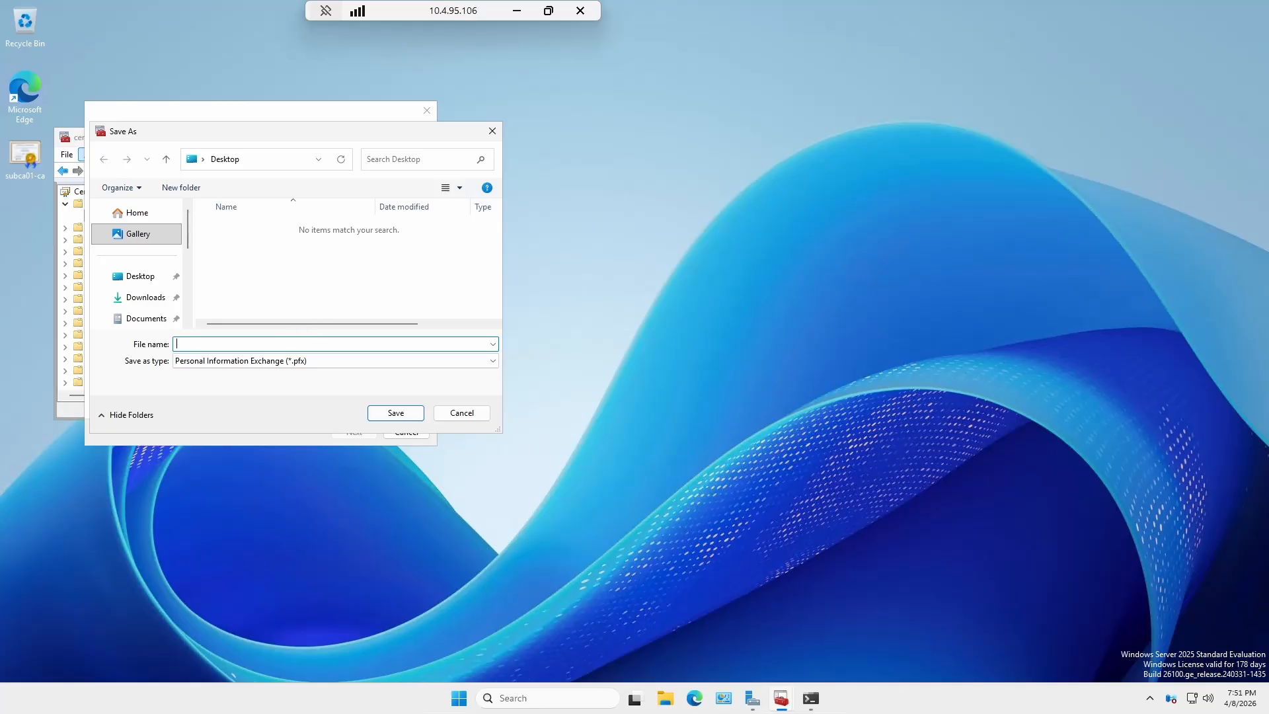
text(srnetsec_subca)
click(384, 418)
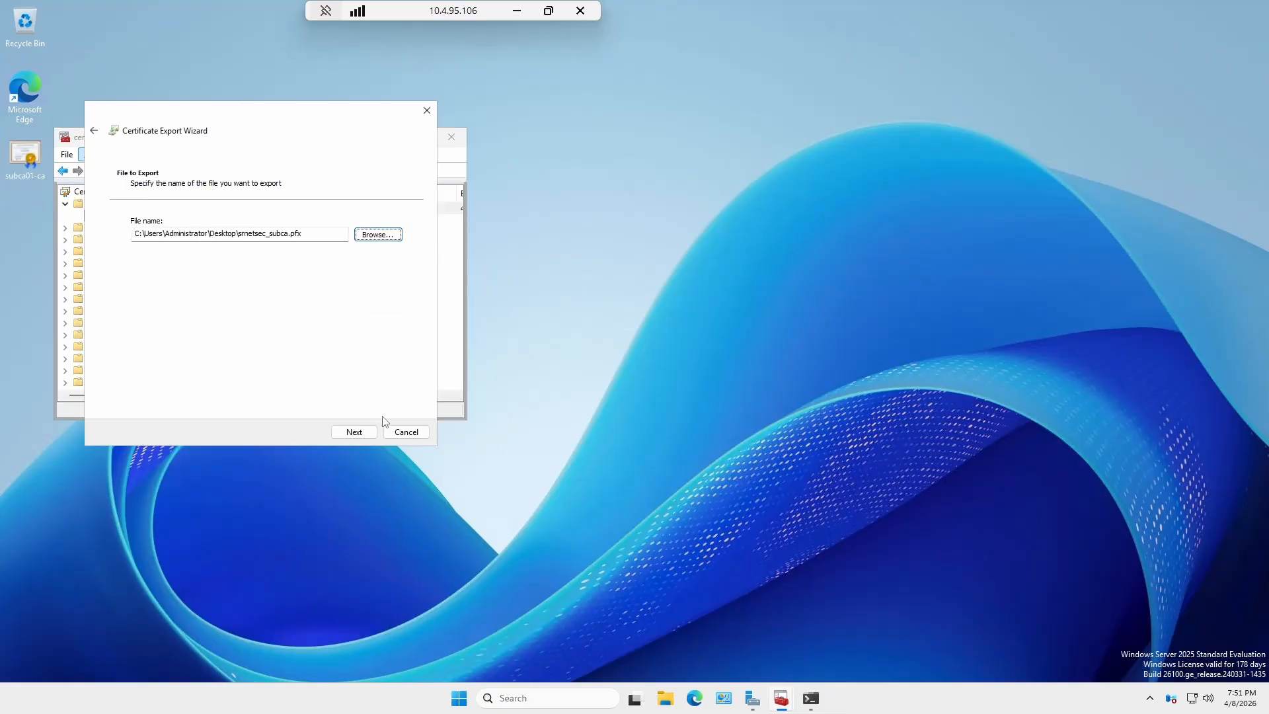
click(361, 435)
click(361, 435)
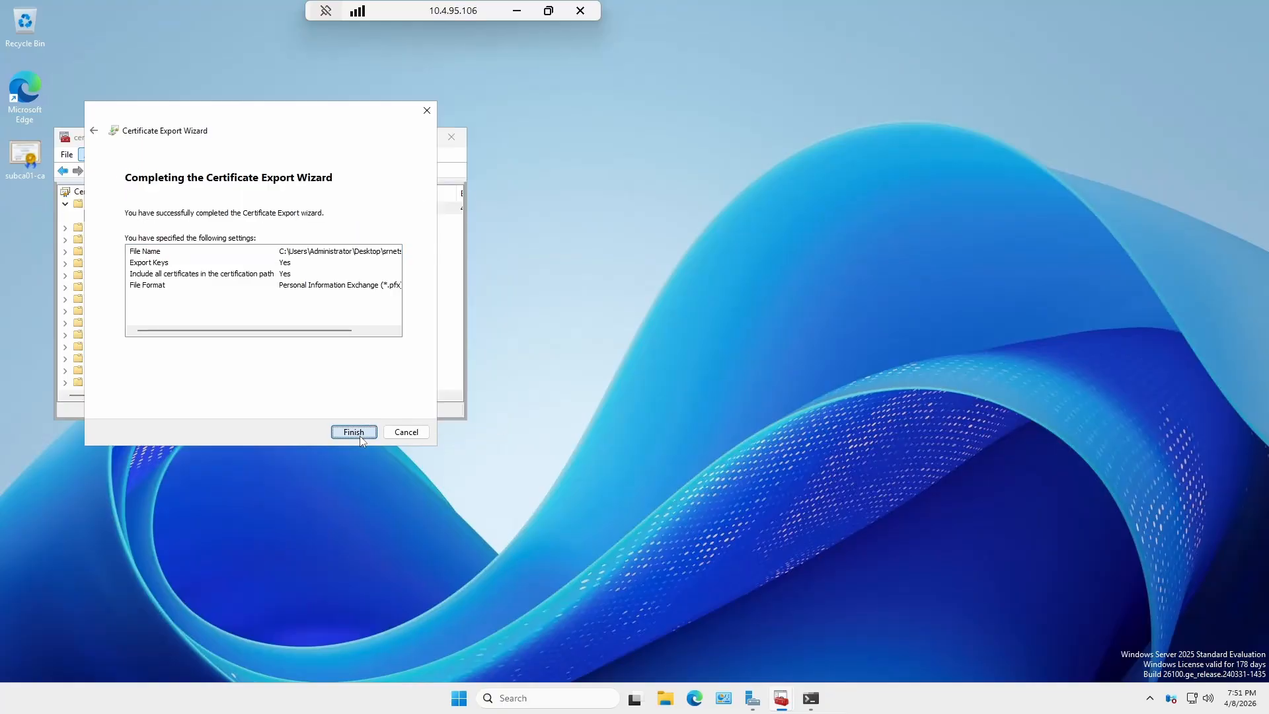
click(653, 393)
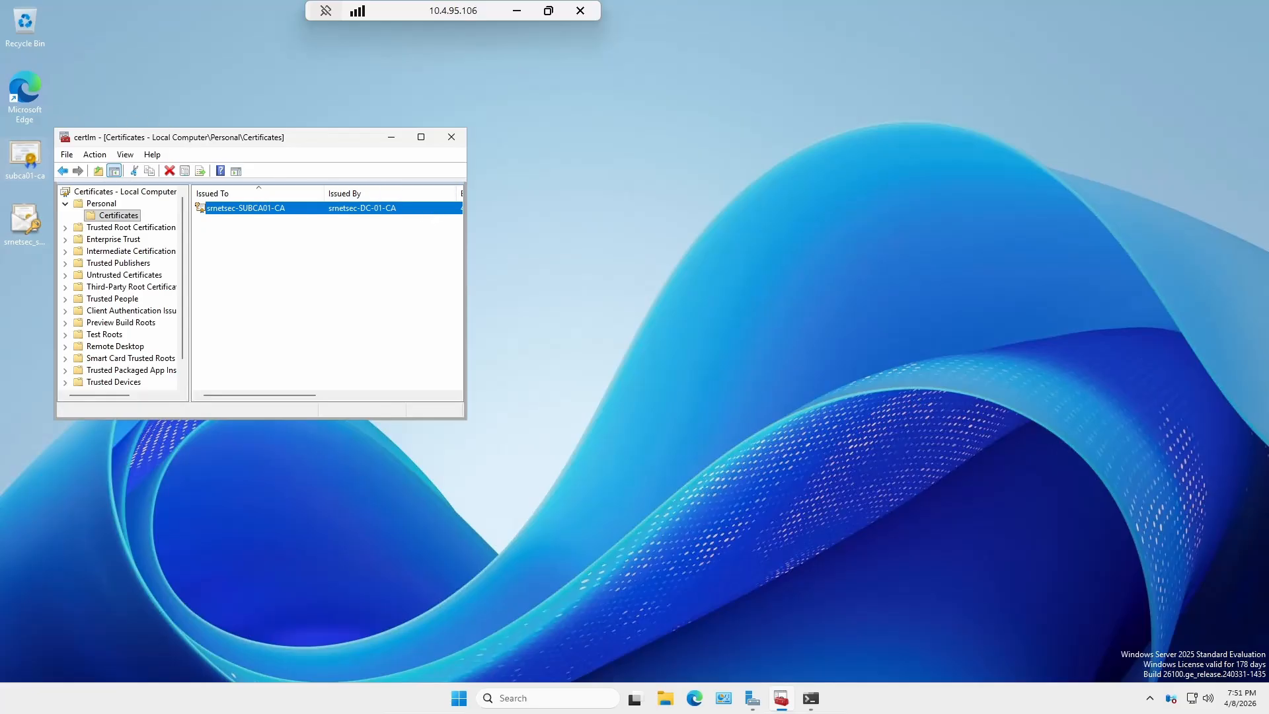
Launch Edge and skip first-run setup without signing in or importing data.
click(23, 99)
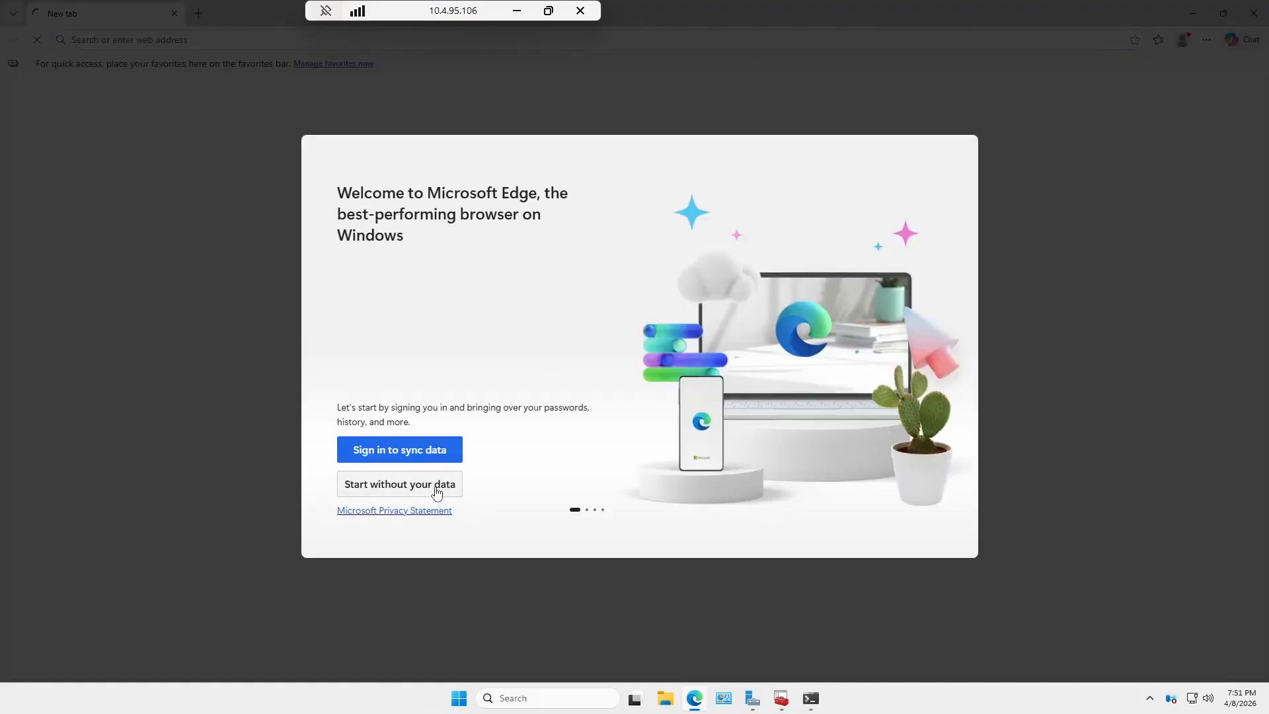
click(436, 484)
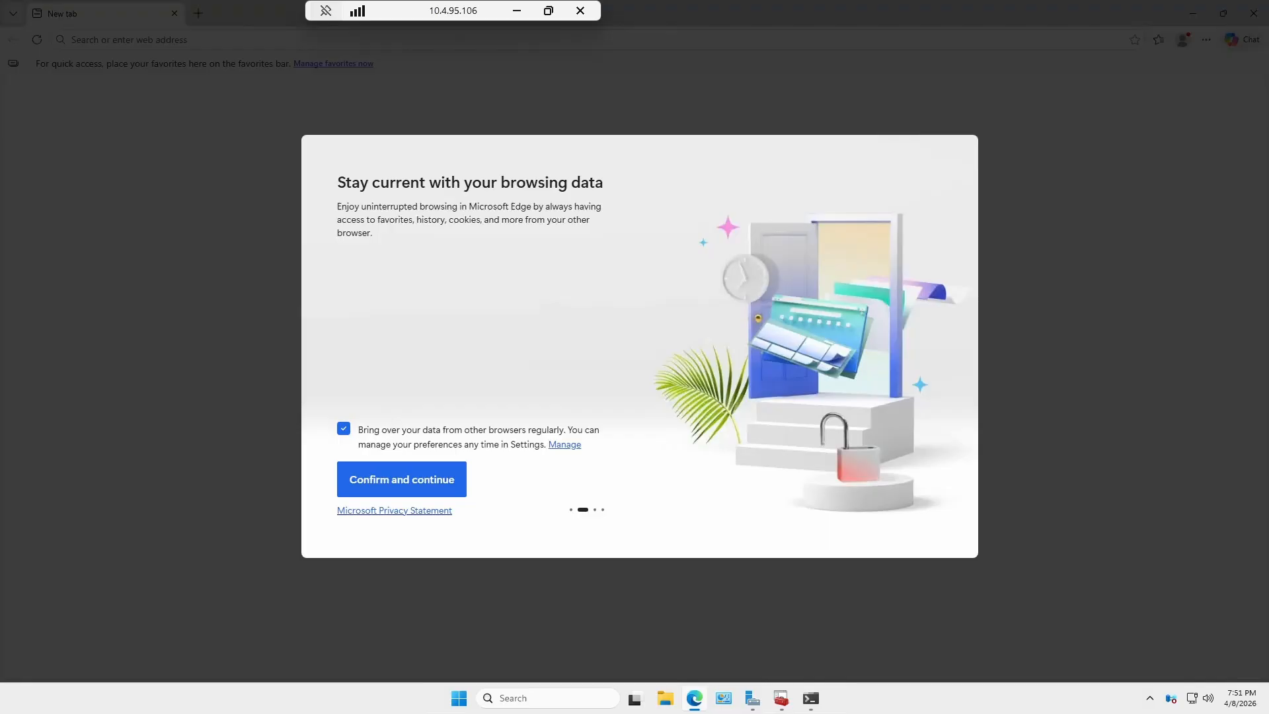
click(344, 429)
click(371, 477)
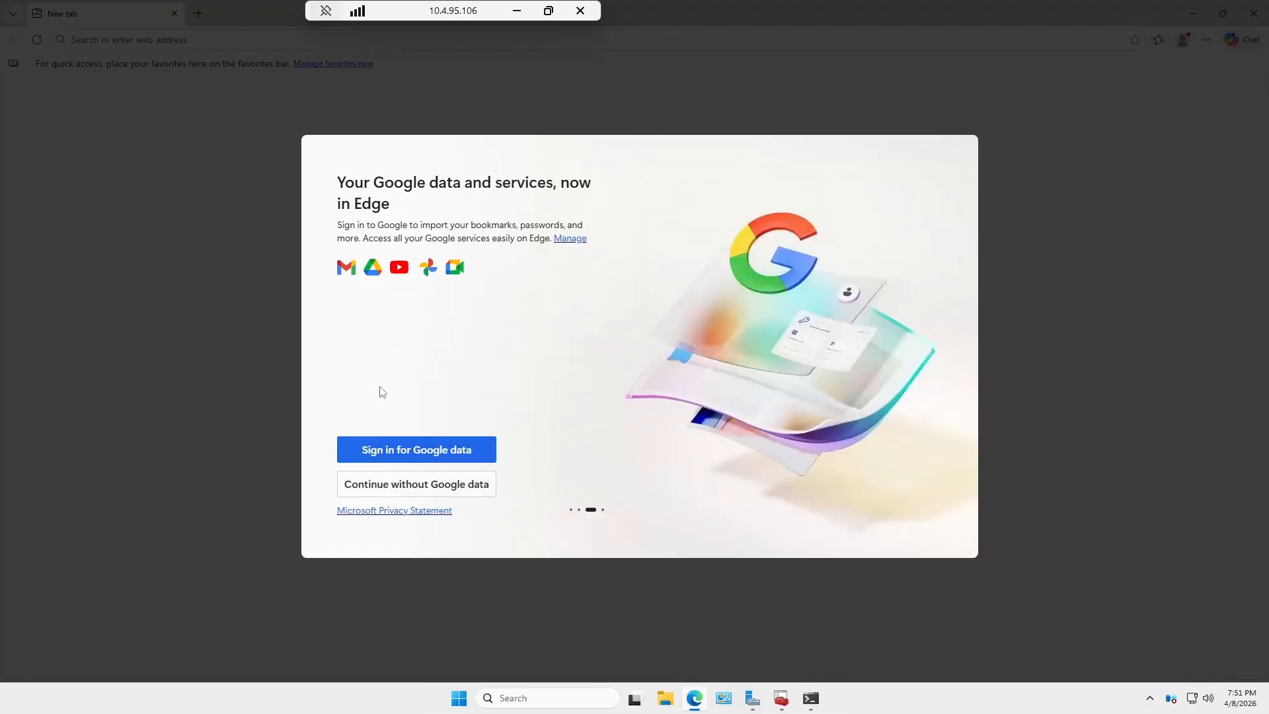
click(417, 492)
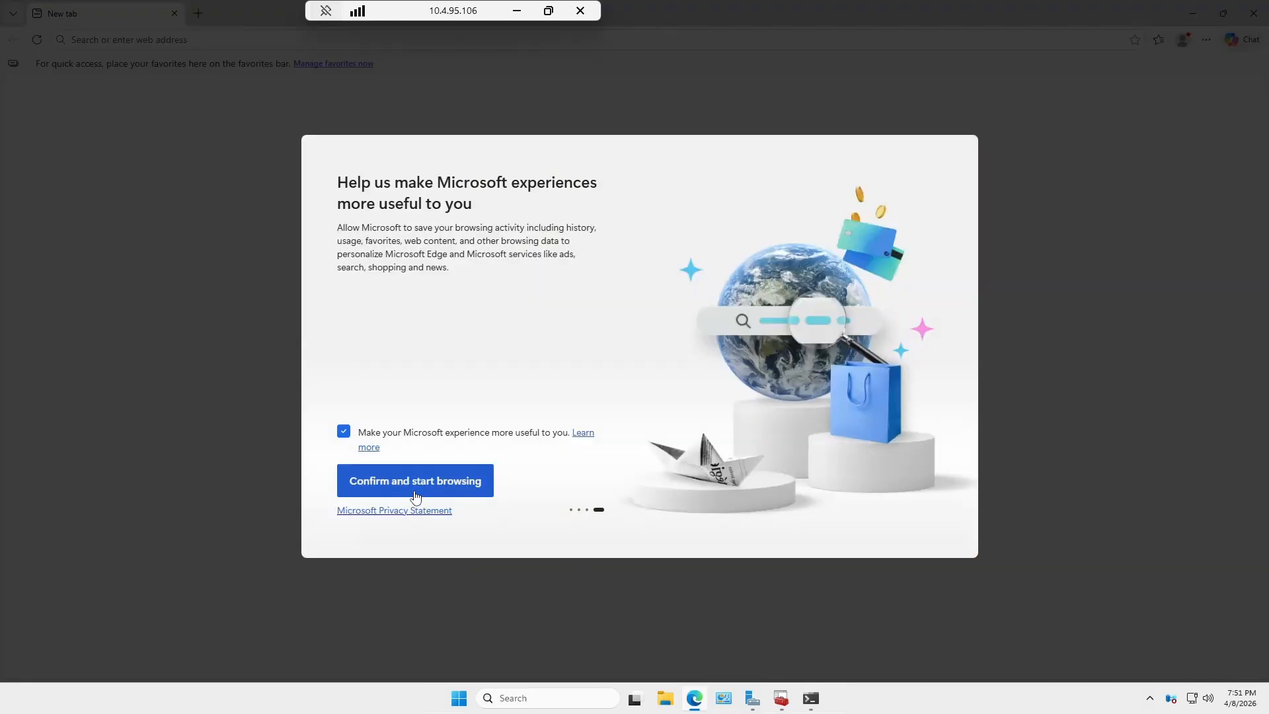
click(405, 477)
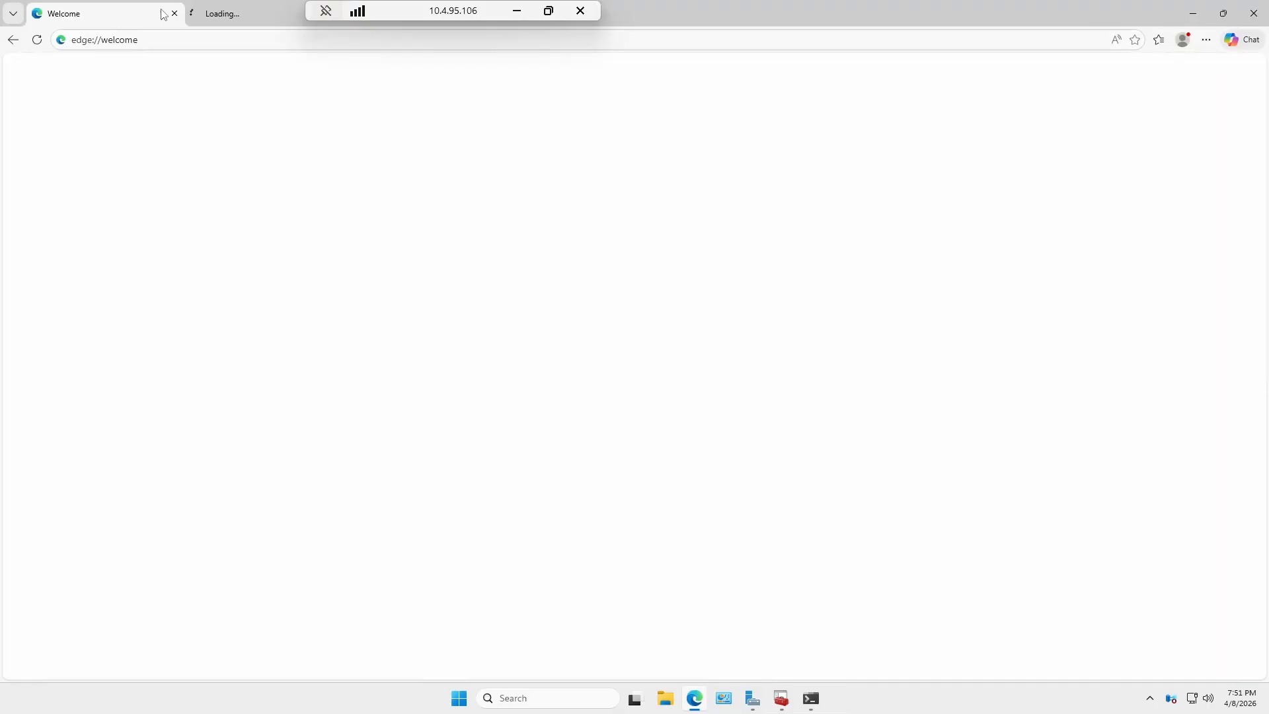
click(156, 41)
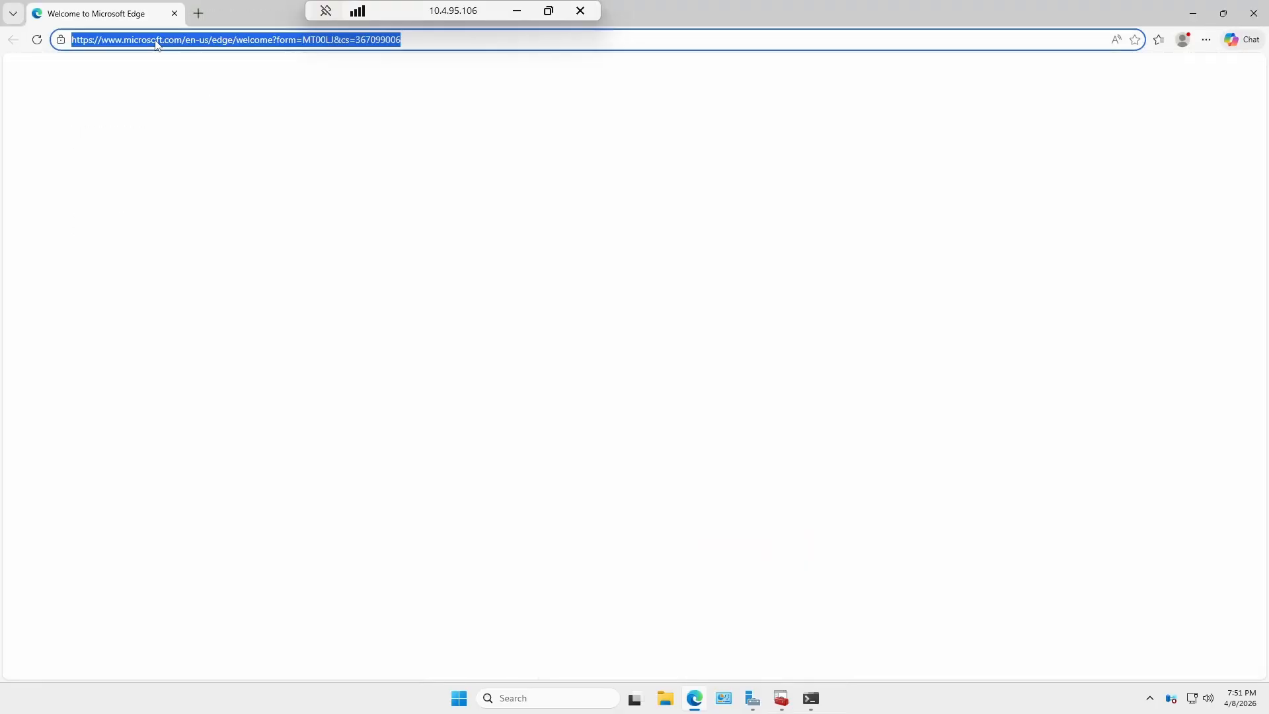
text(10.)
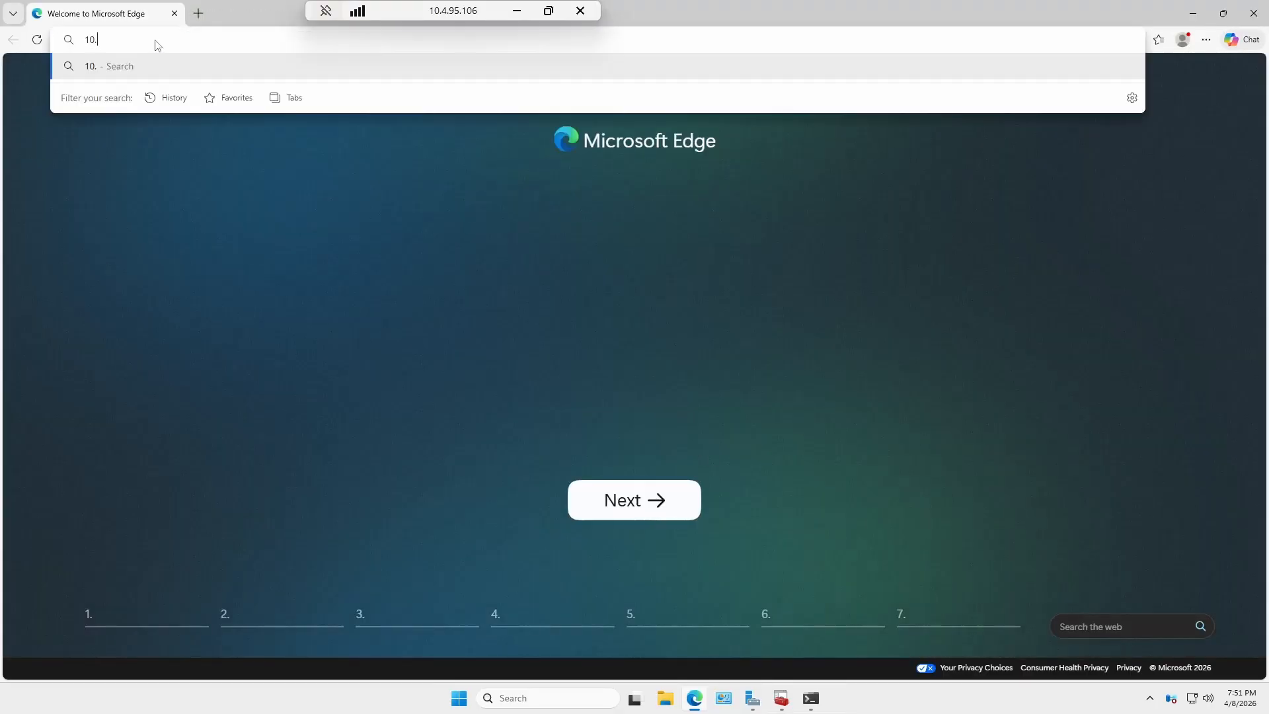
text(4.95.1)
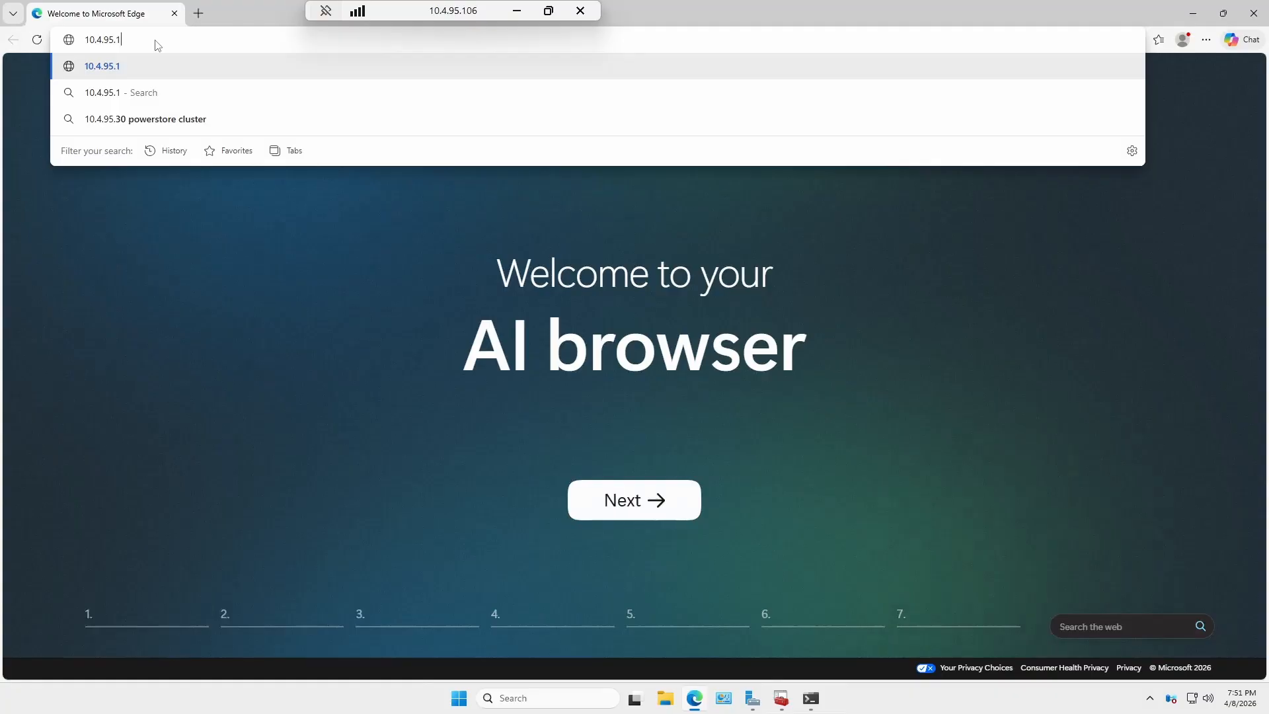
key(Return)
click(110, 40)
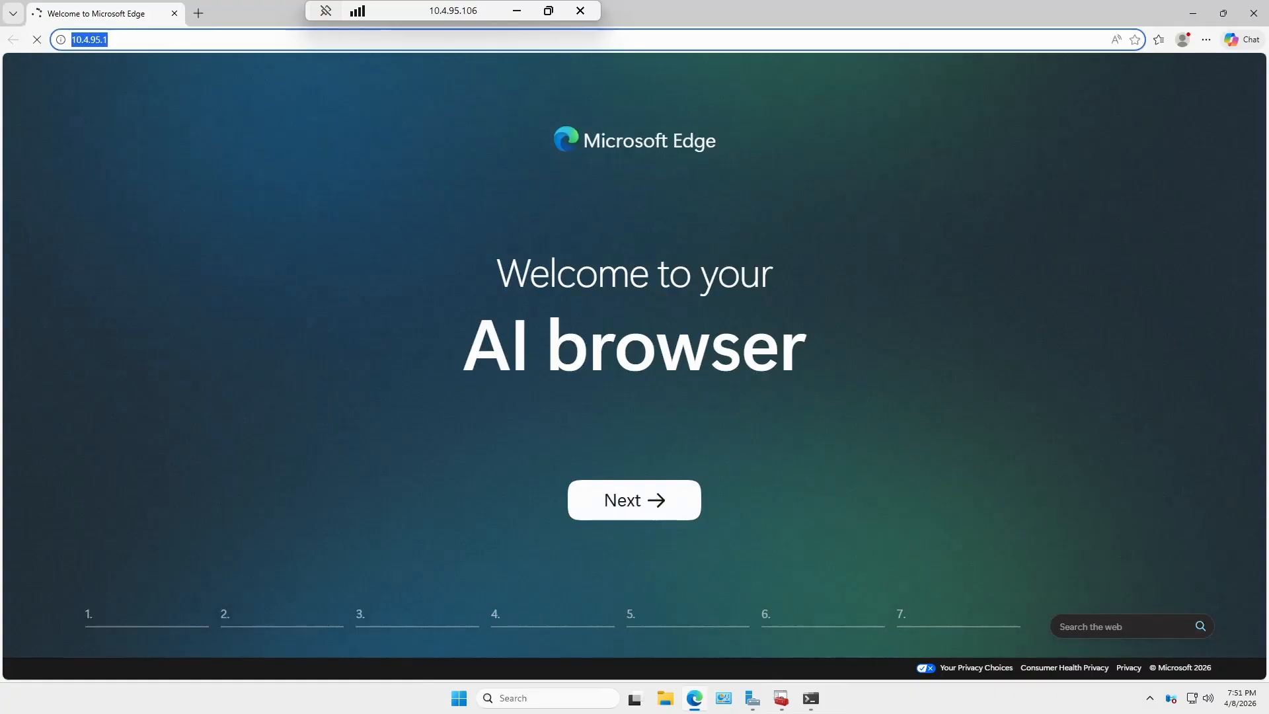
key(Home)
text(https://)
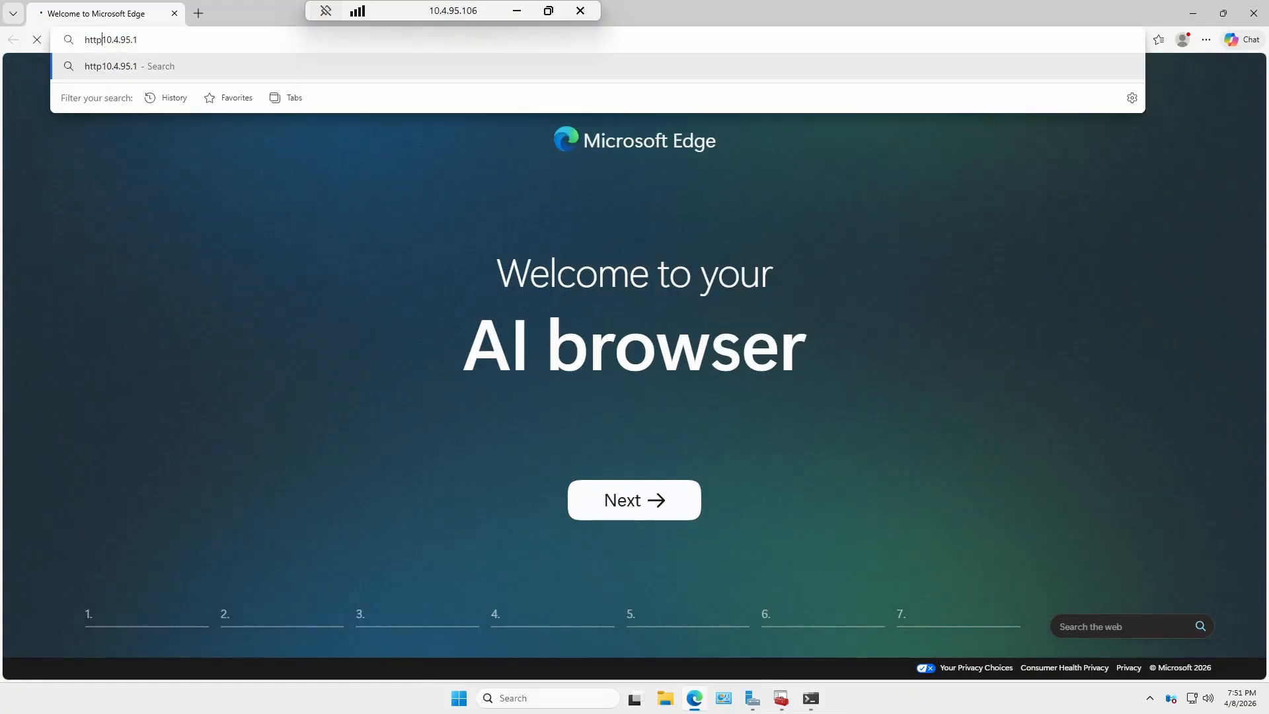
key(Return)
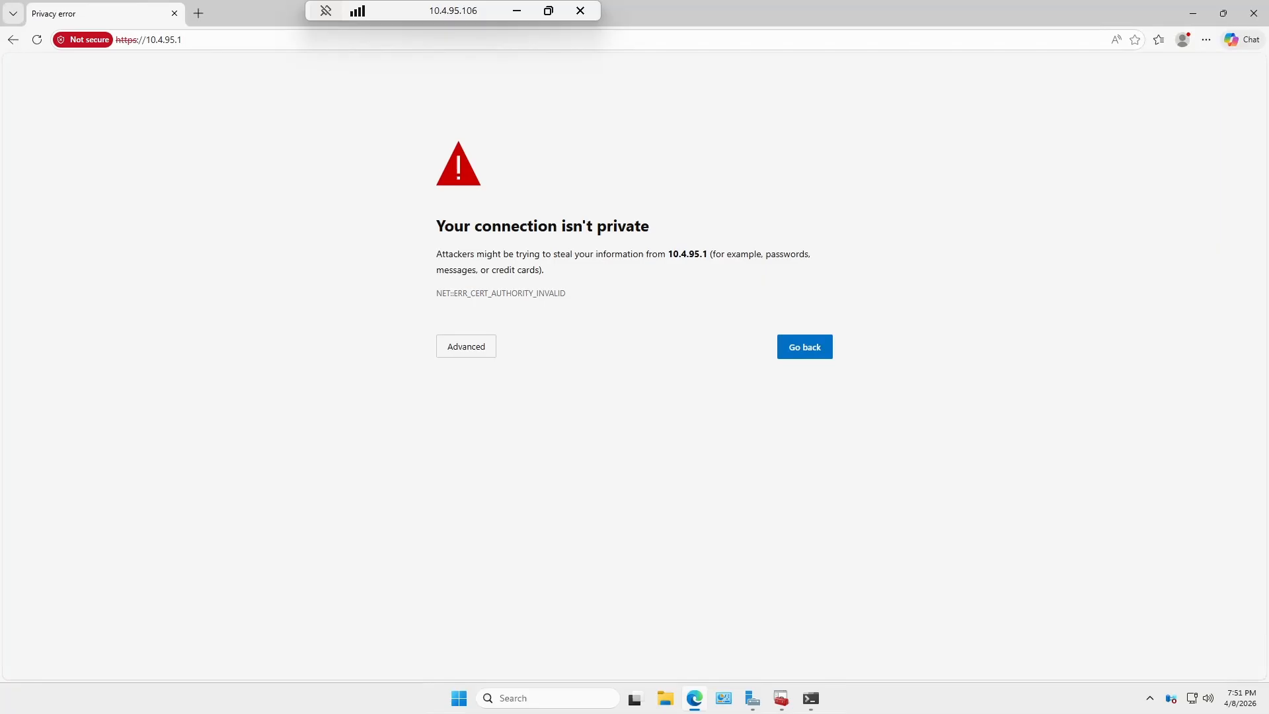
Proceed past the certificate warning and log in with the admin credentials.
click(463, 348)
click(515, 454)
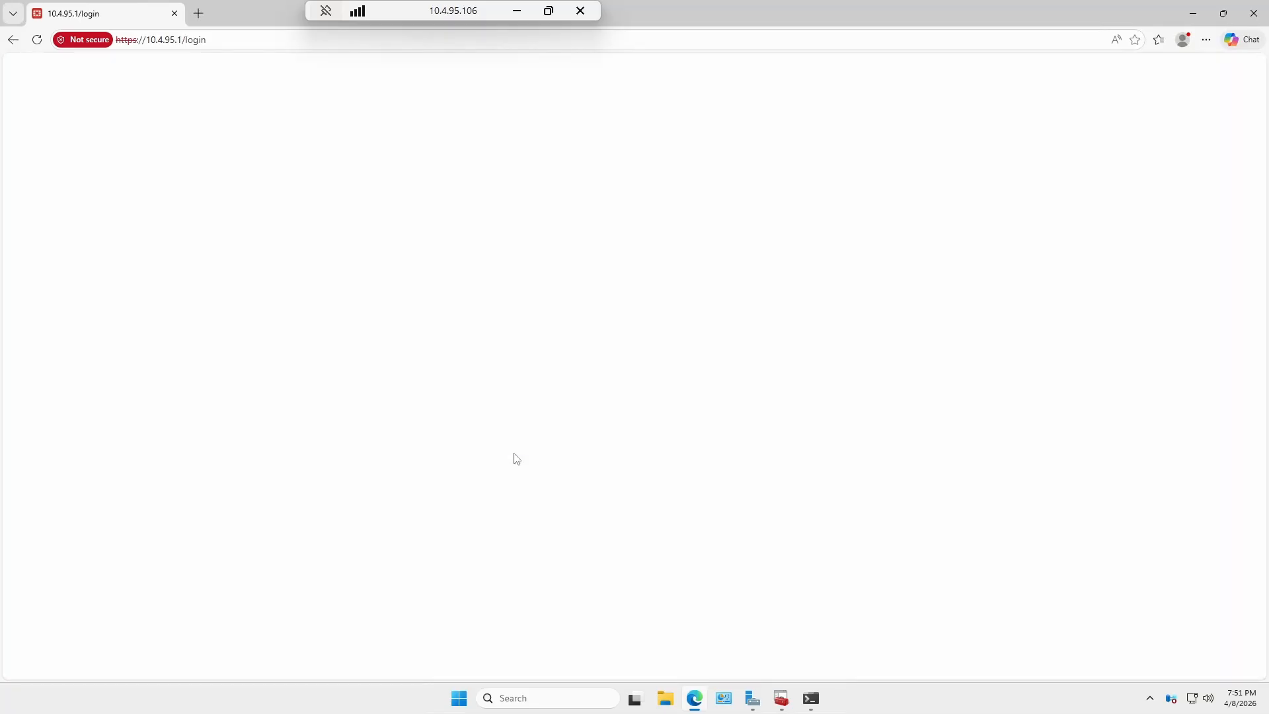
text(admin)
key(Tab)
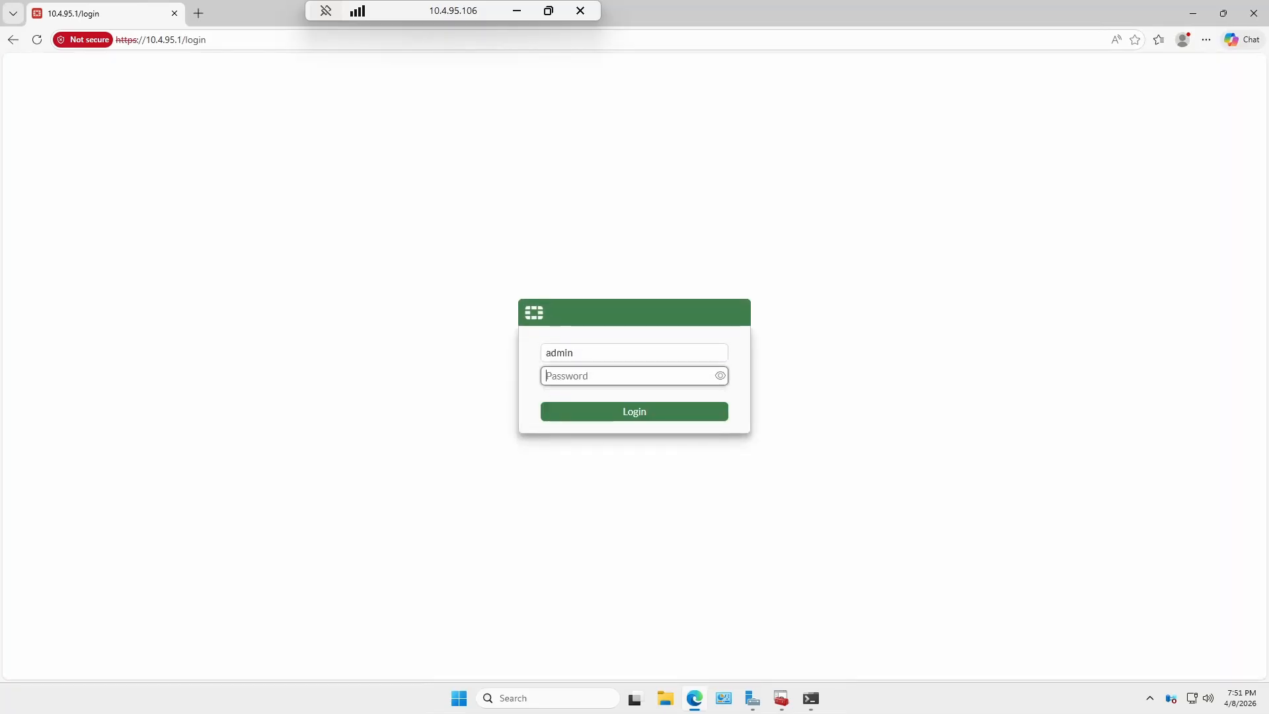
text(a•••••••)
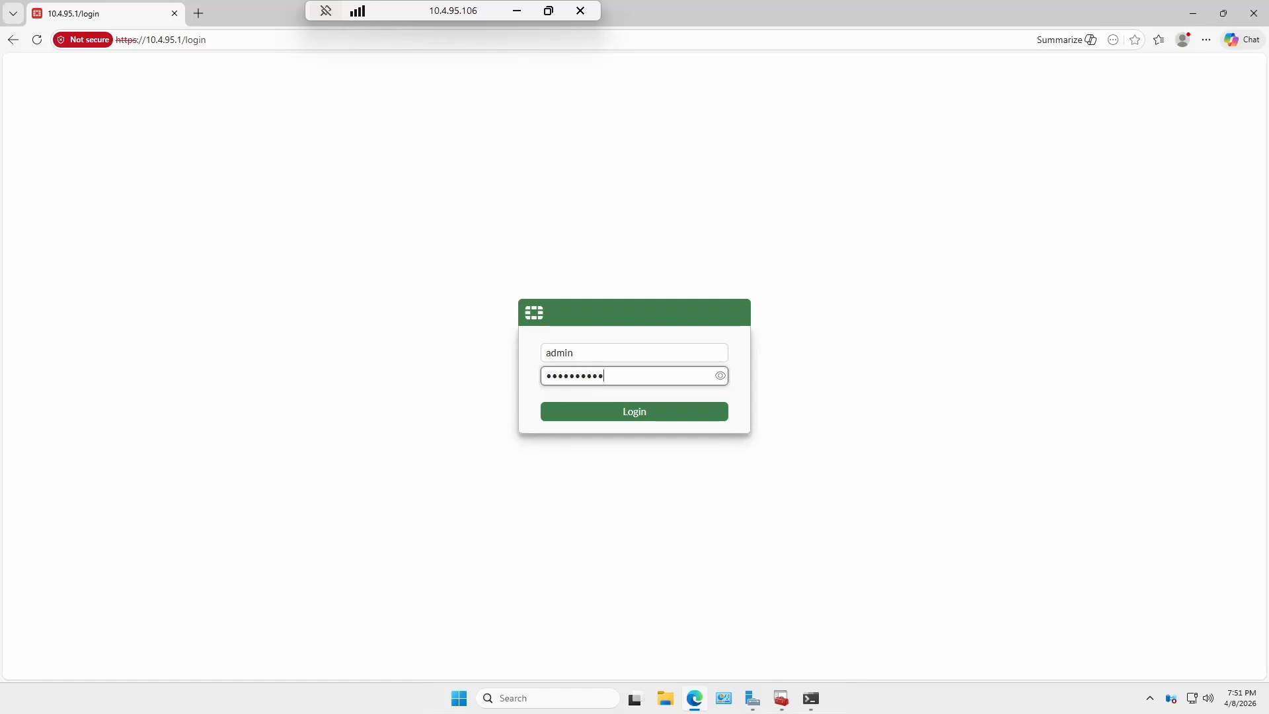
key(Return)
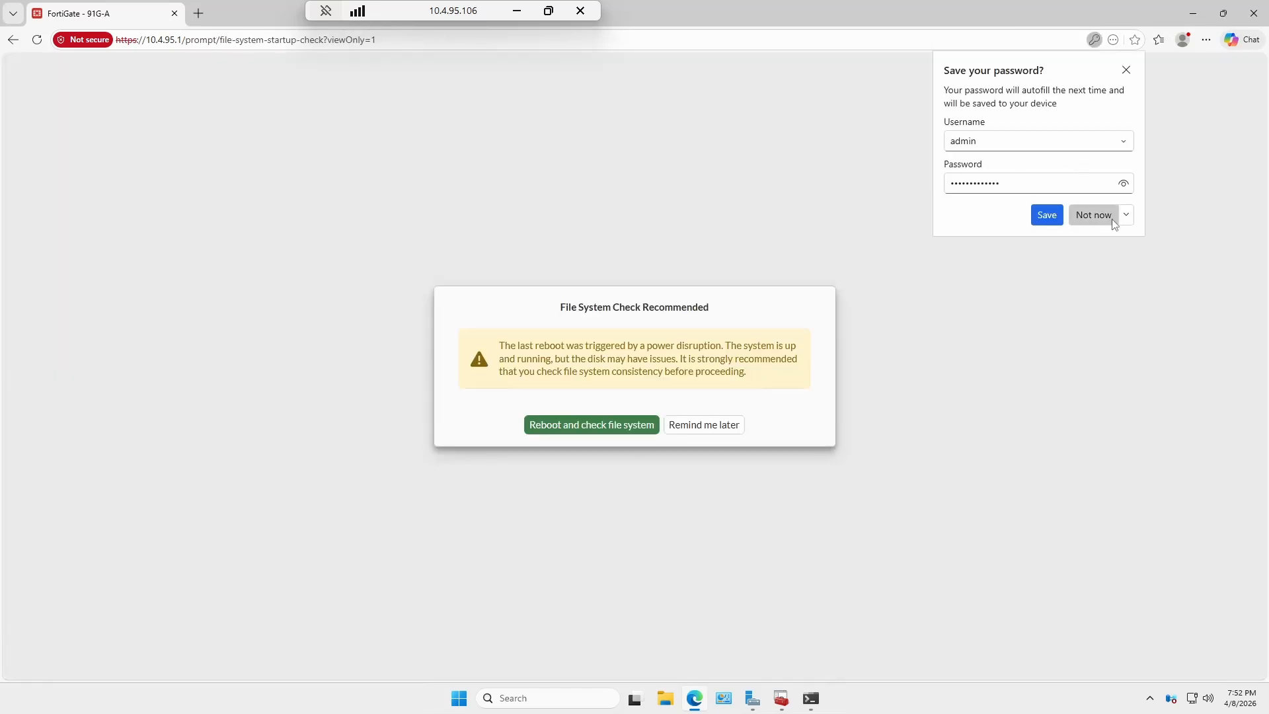
Dismiss the save-password, file-check and setup prompts, then open System > Certificates.
click(1110, 215)
click(706, 428)
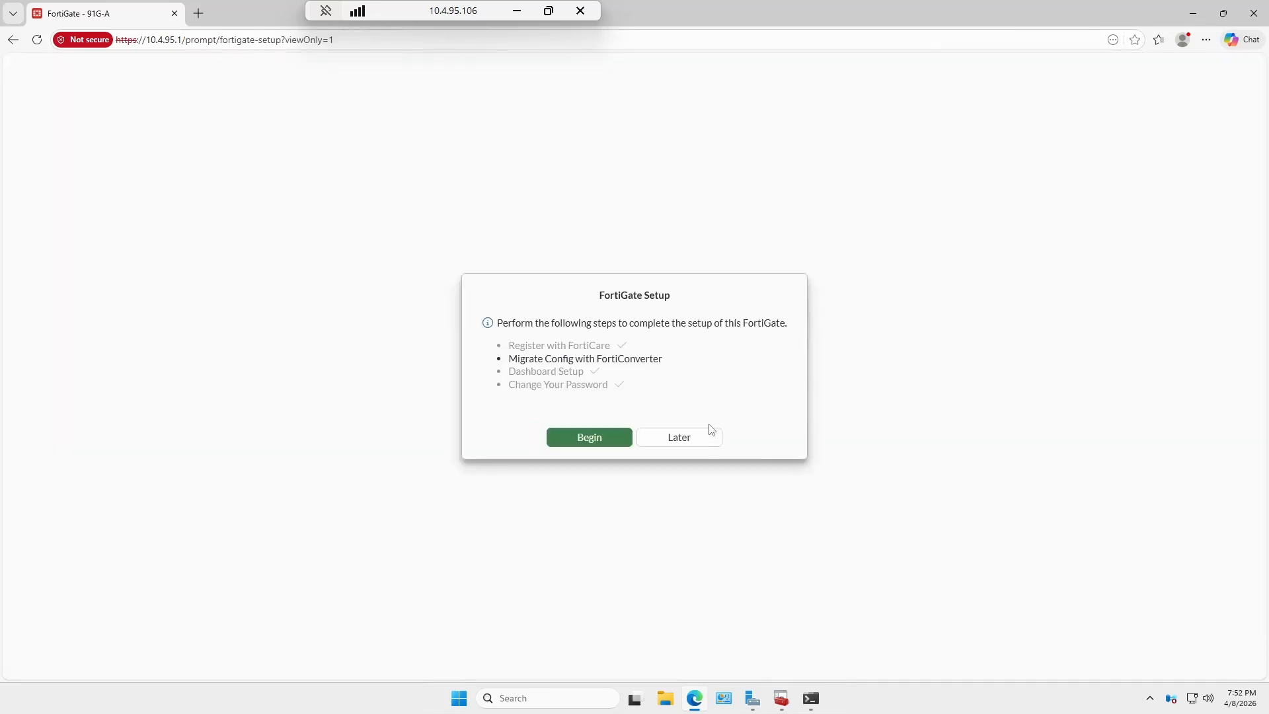
click(698, 446)
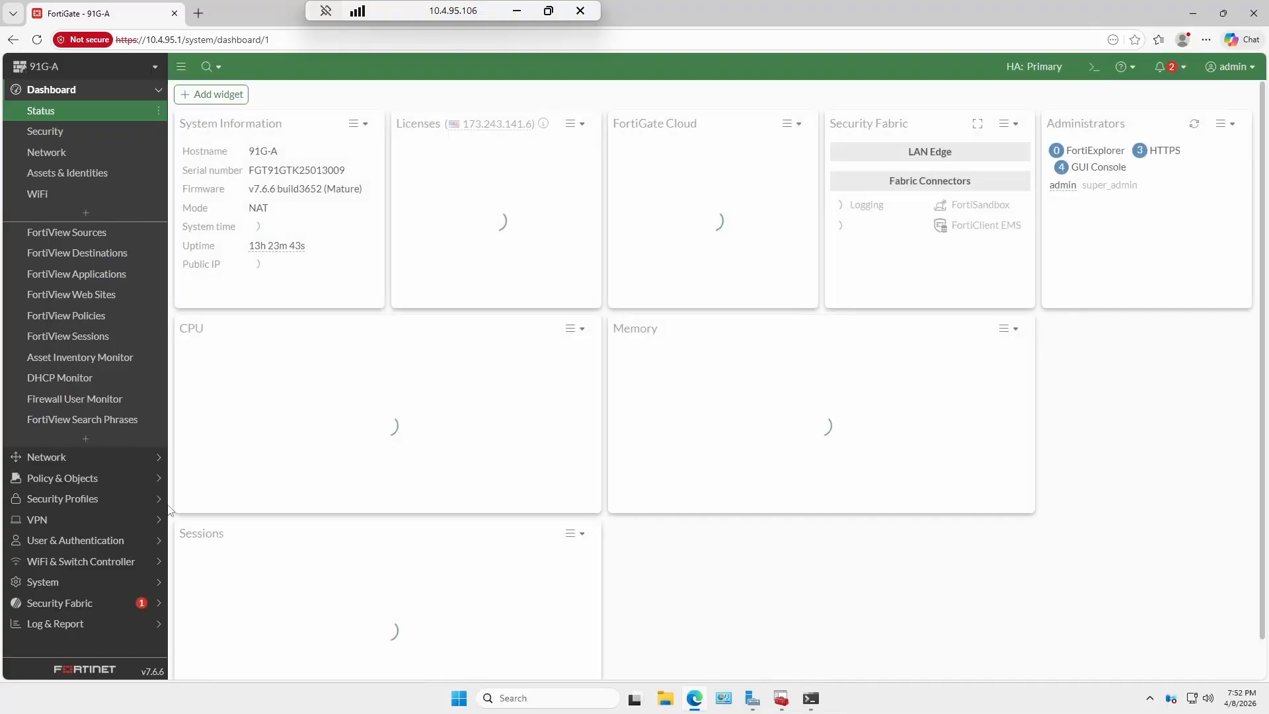
click(97, 582)
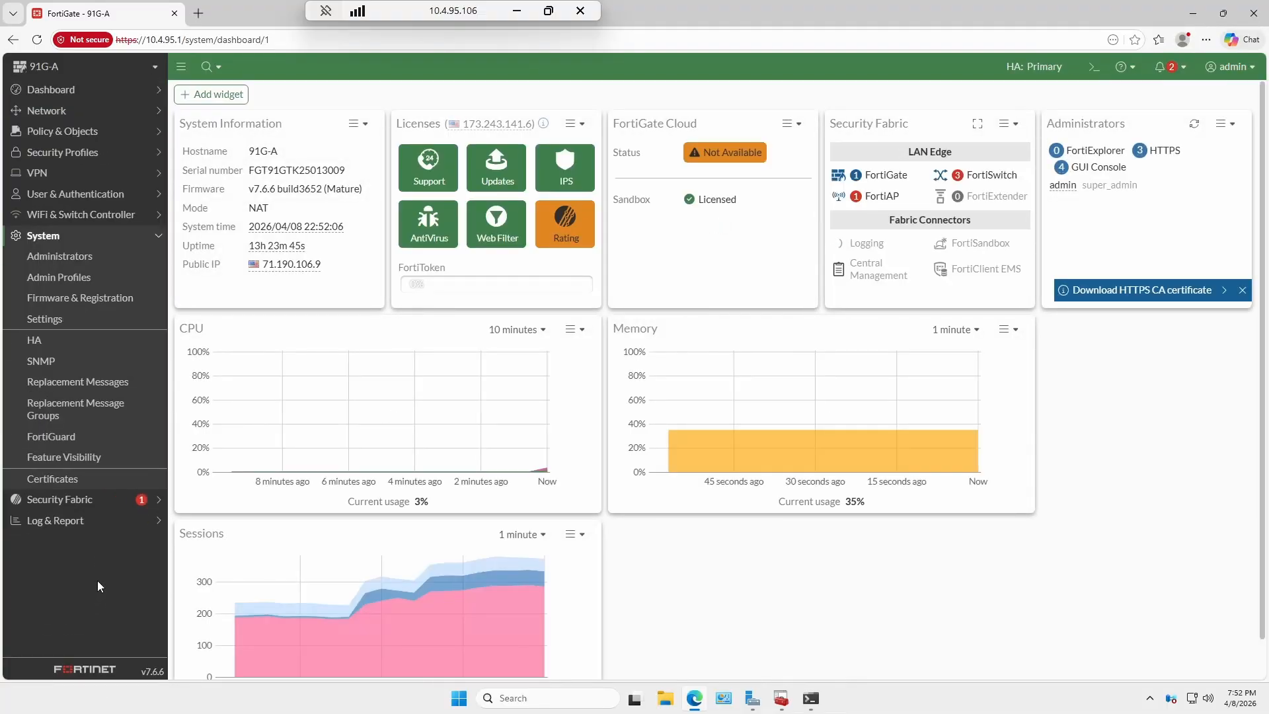
click(88, 487)
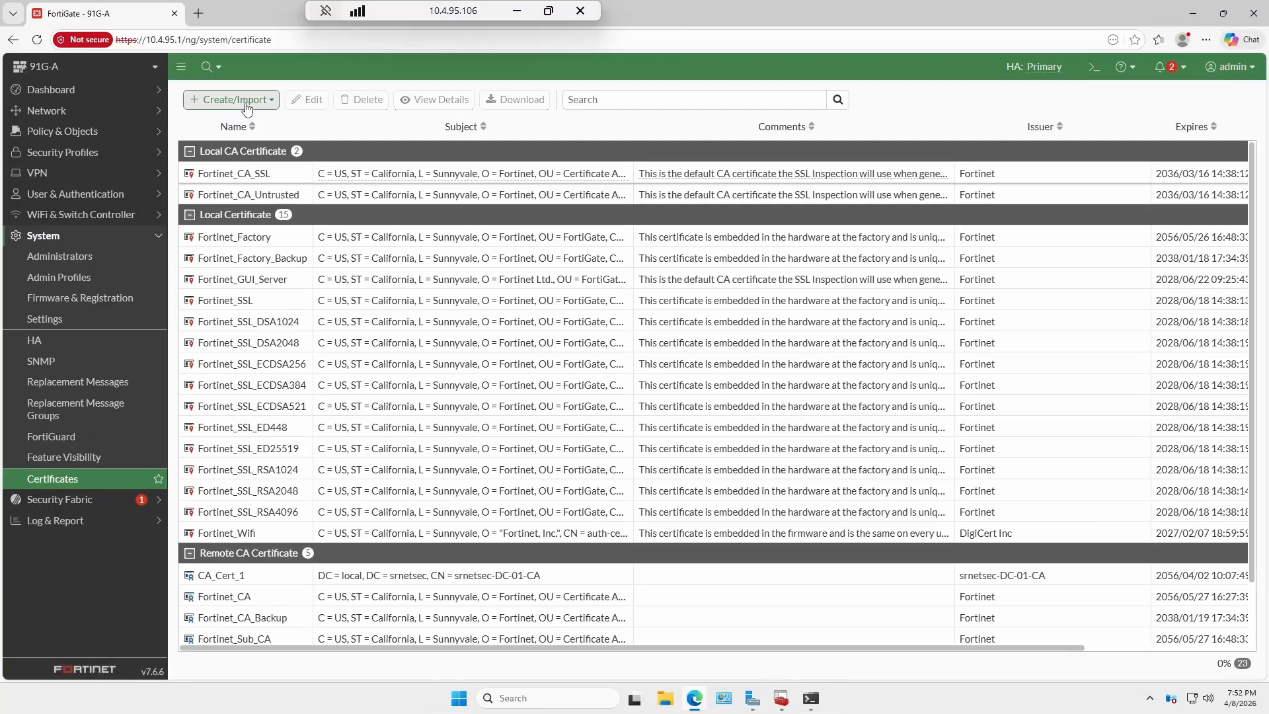
Import a PKCS #12 certificate, uploading srnetsec_subca.pfx from the Desktop.
click(248, 100)
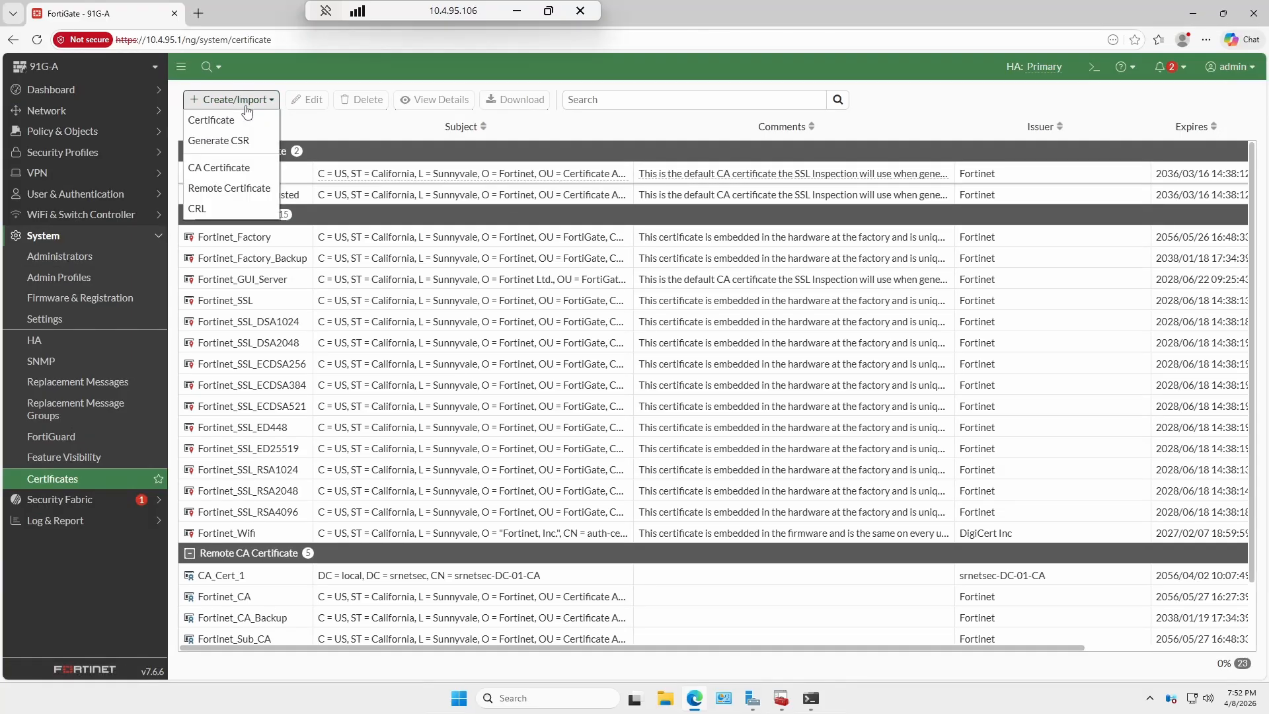
click(245, 120)
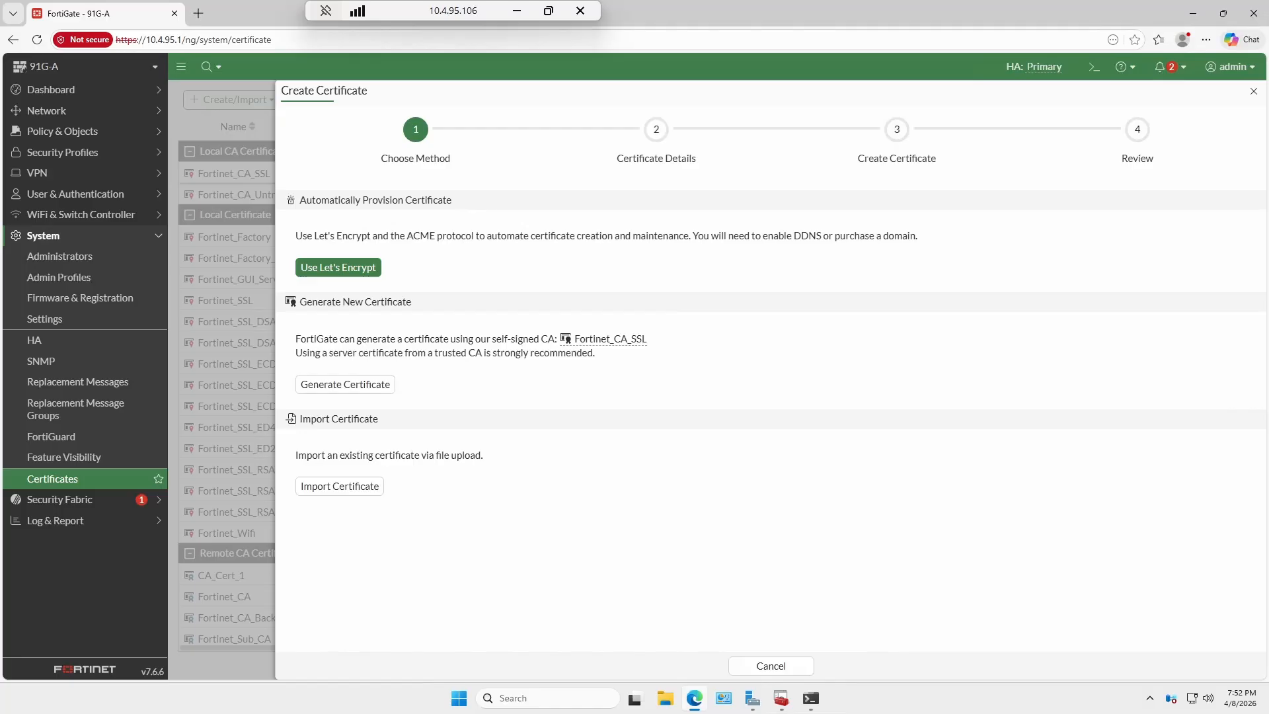
click(354, 487)
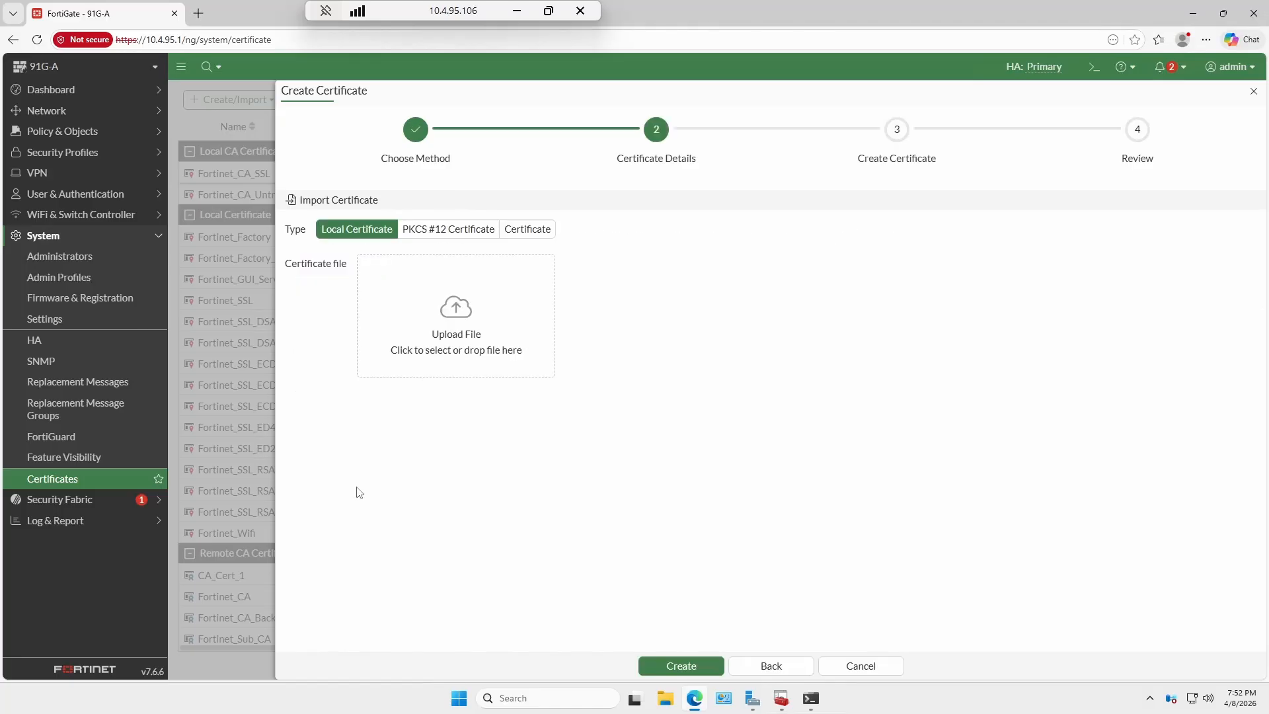
click(470, 232)
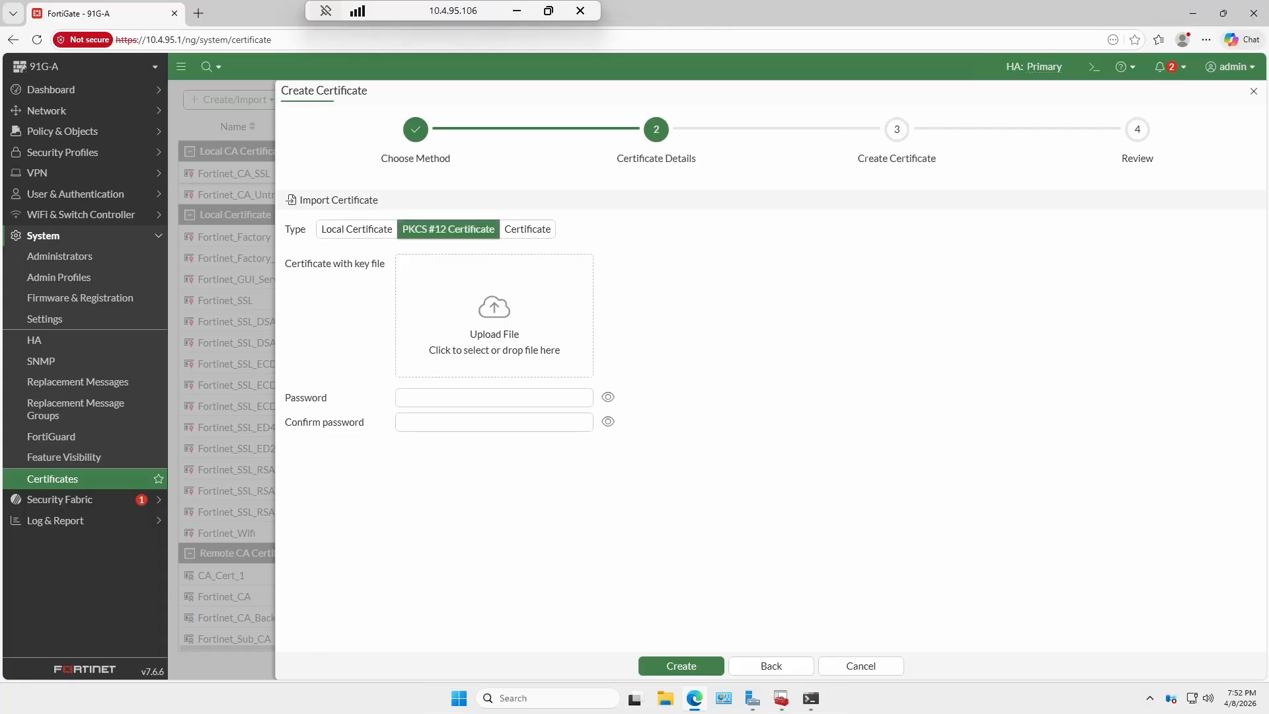
click(467, 349)
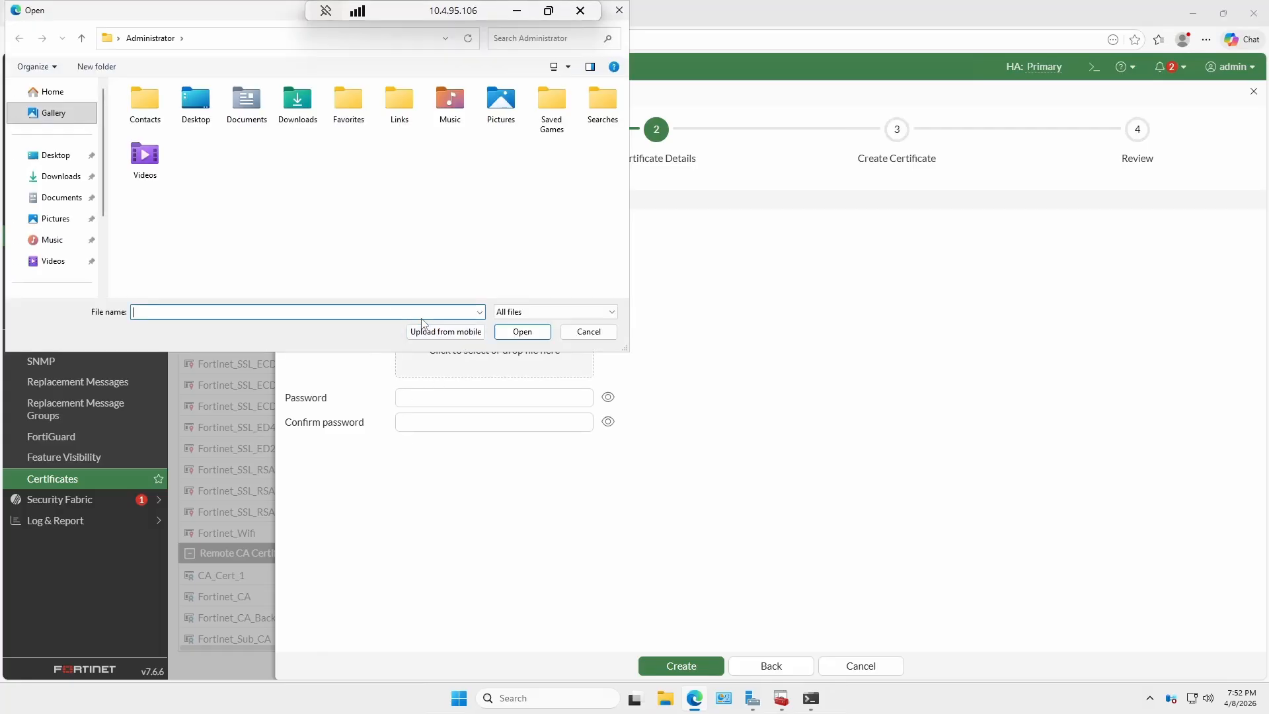
double_click(210, 111)
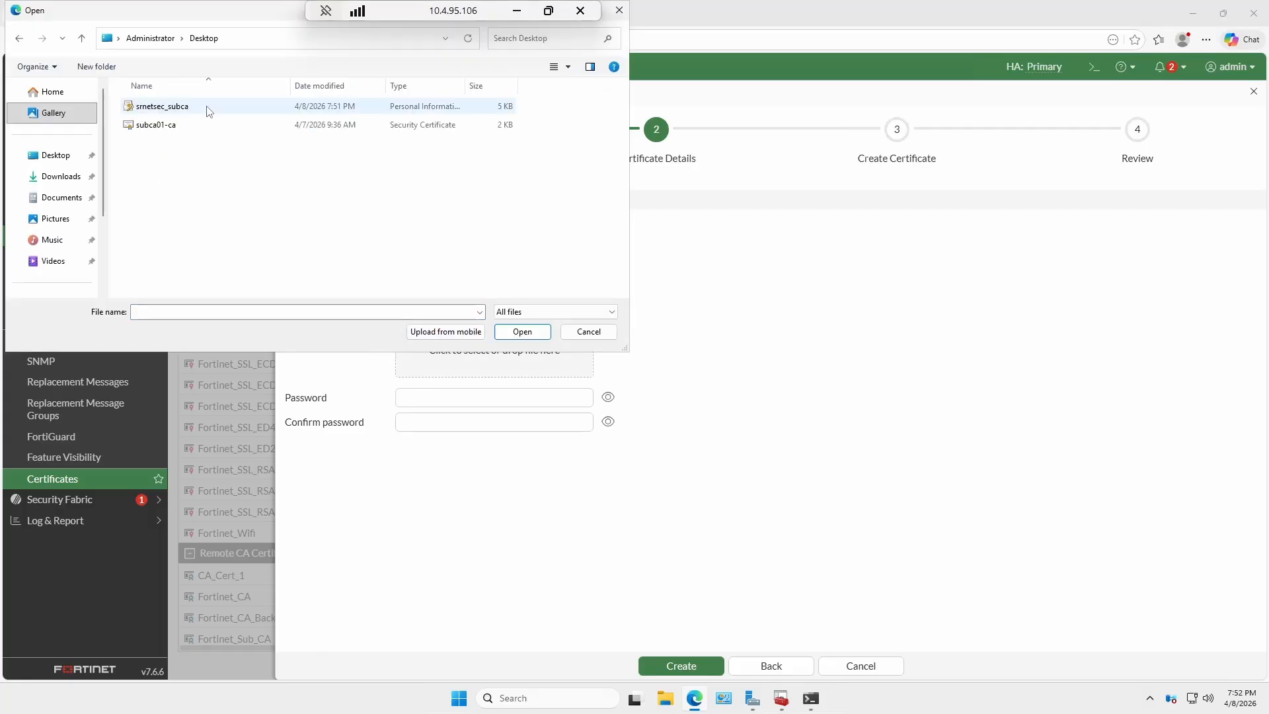
click(208, 109)
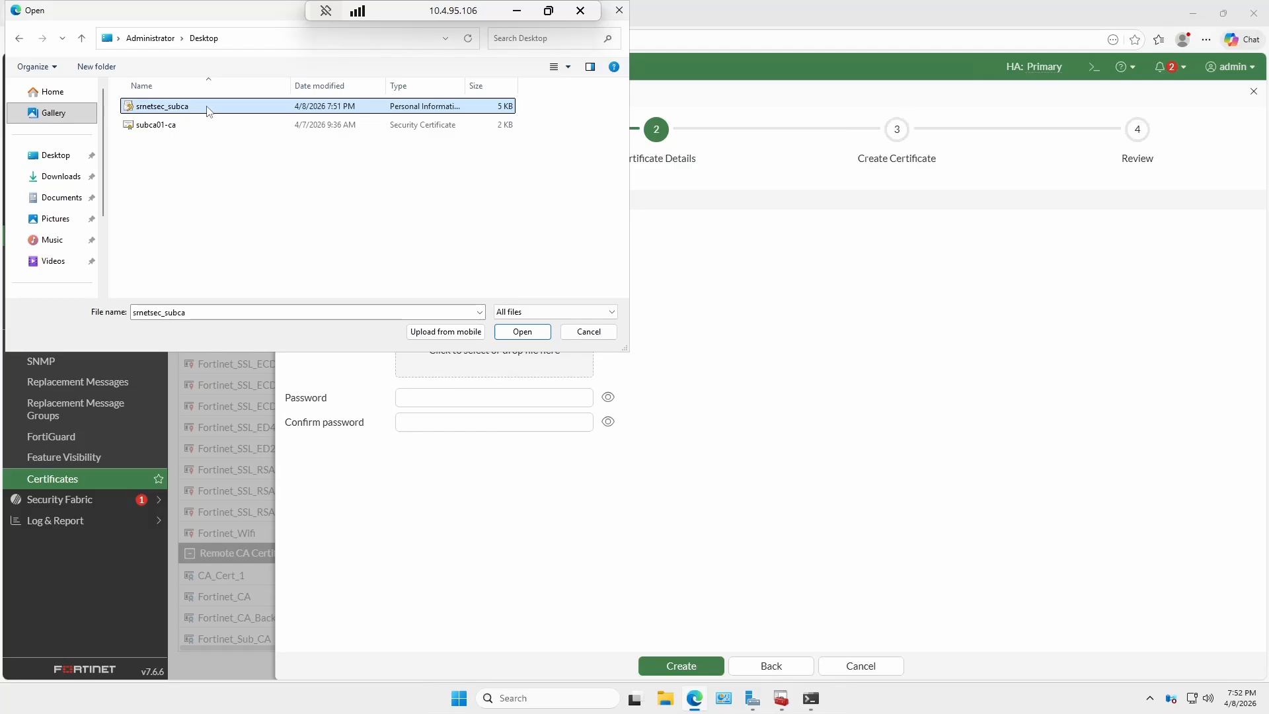
click(522, 332)
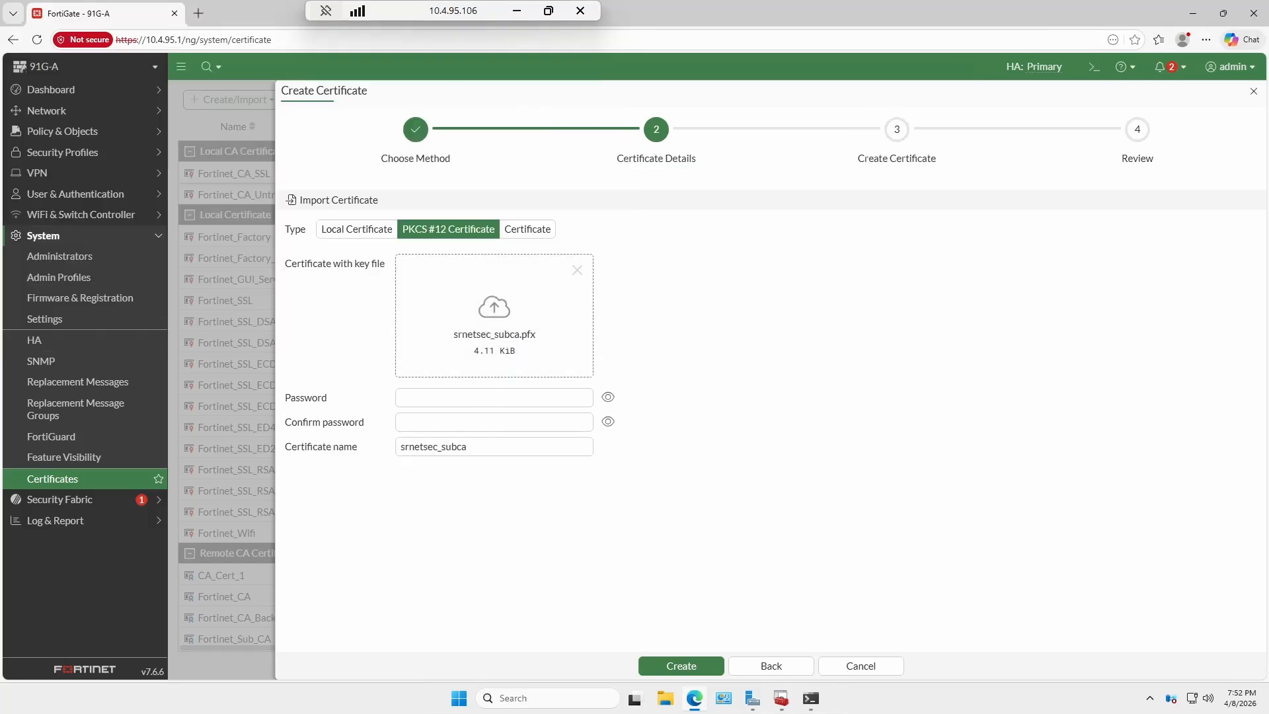
Enter the certificate password, create the import, and select the new srnetsec_subca entry.
click(493, 398)
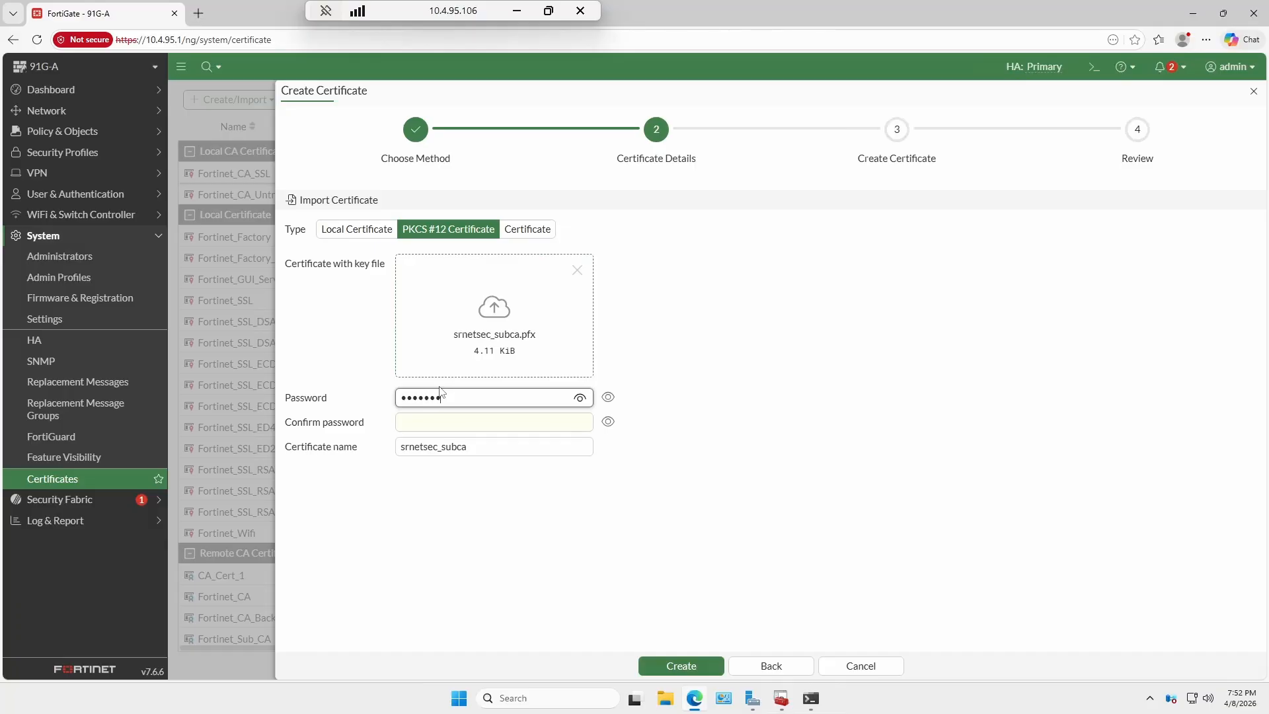
key(Tab)
text(•••••••)
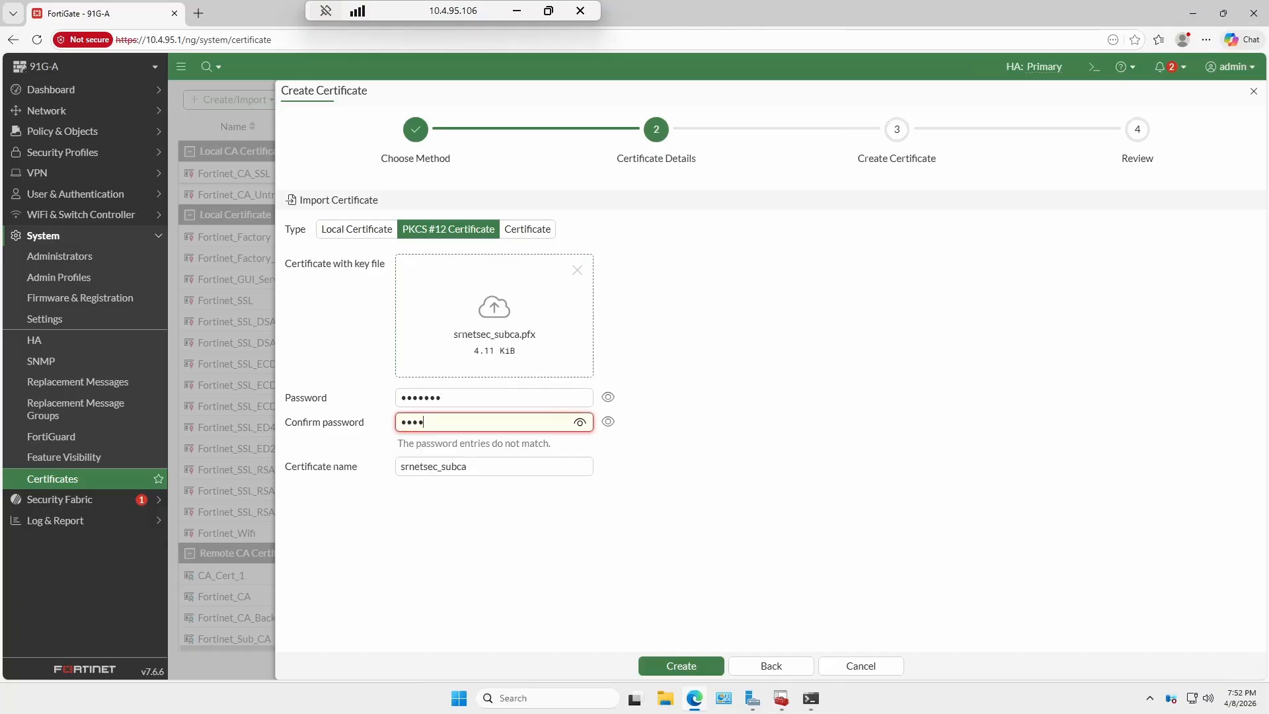
click(687, 666)
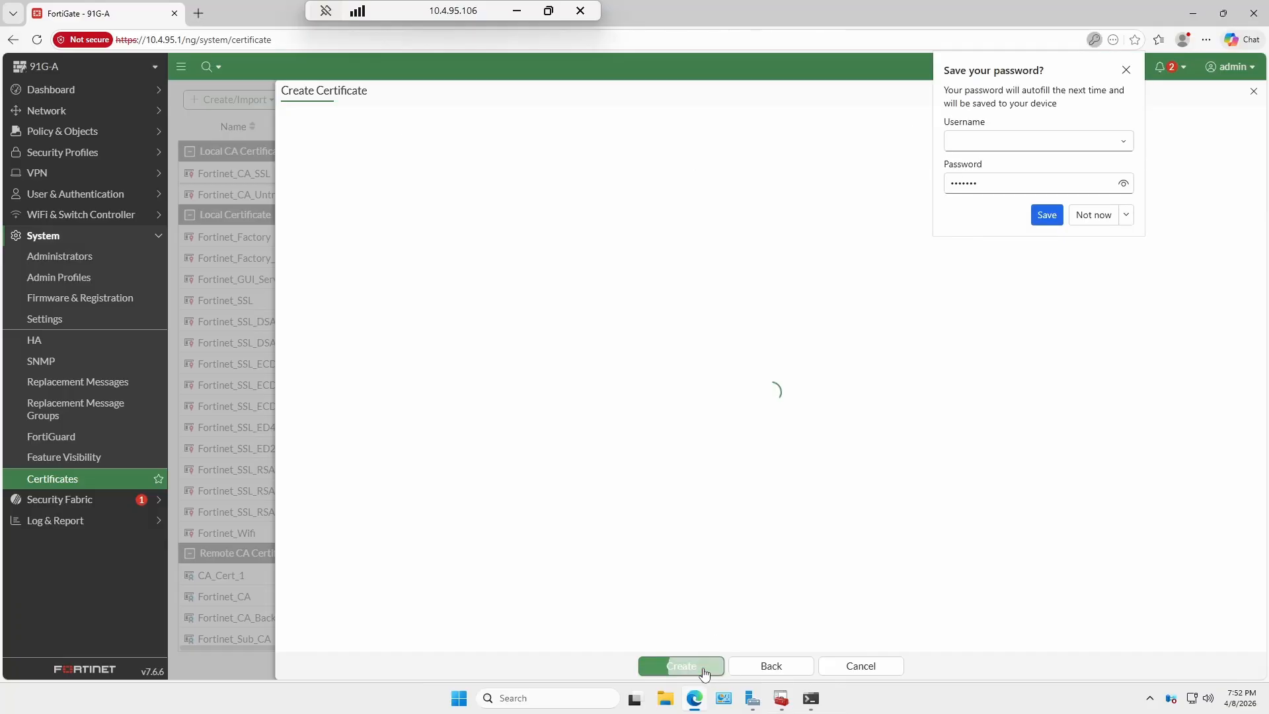
click(1093, 217)
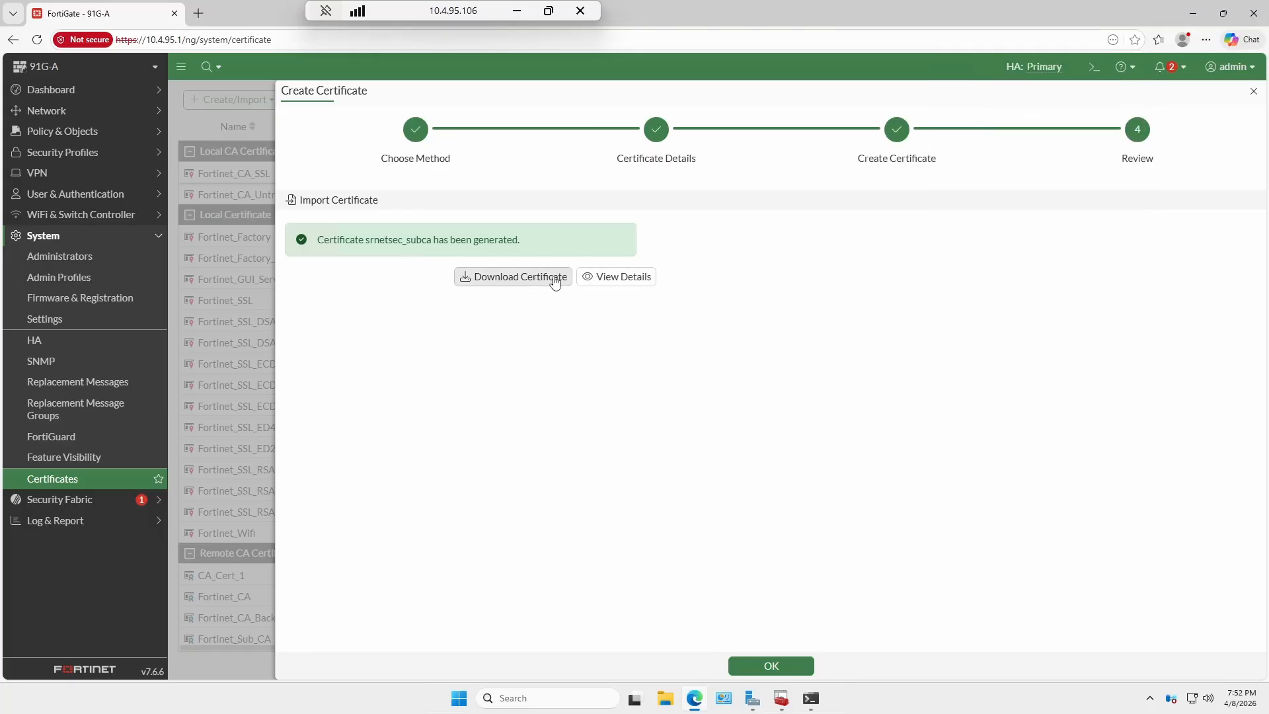
click(767, 673)
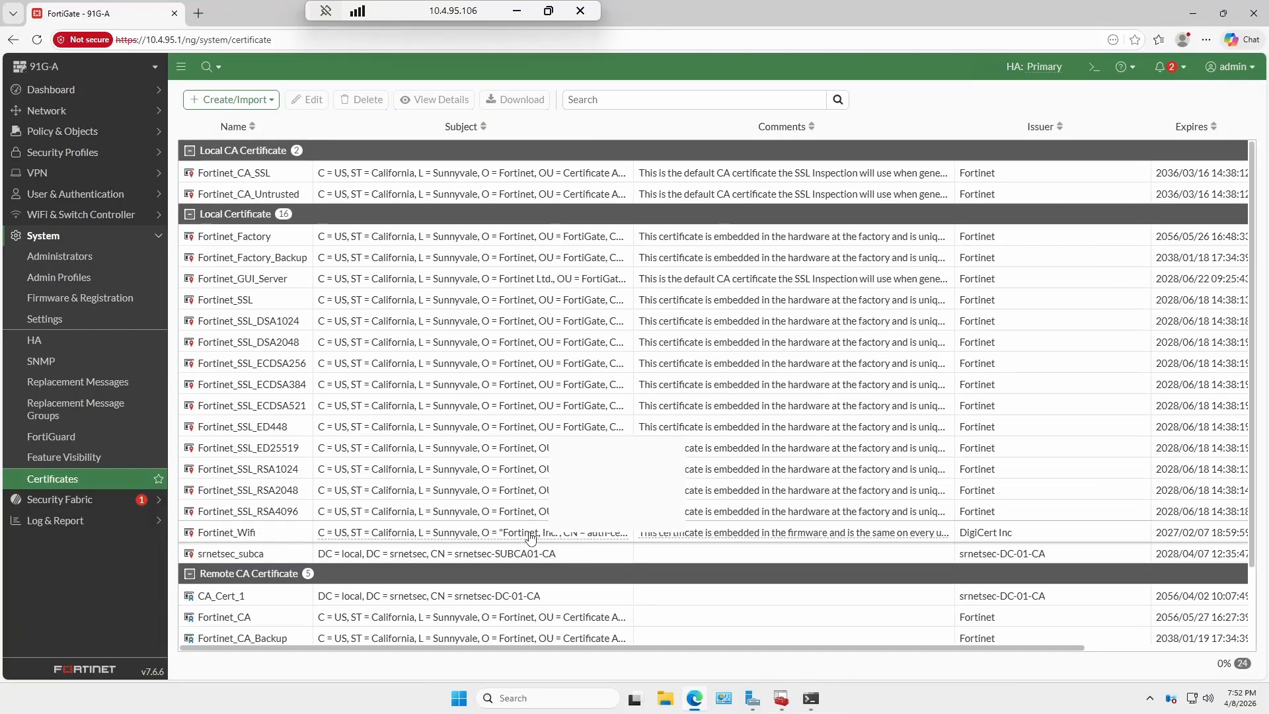
click(516, 556)
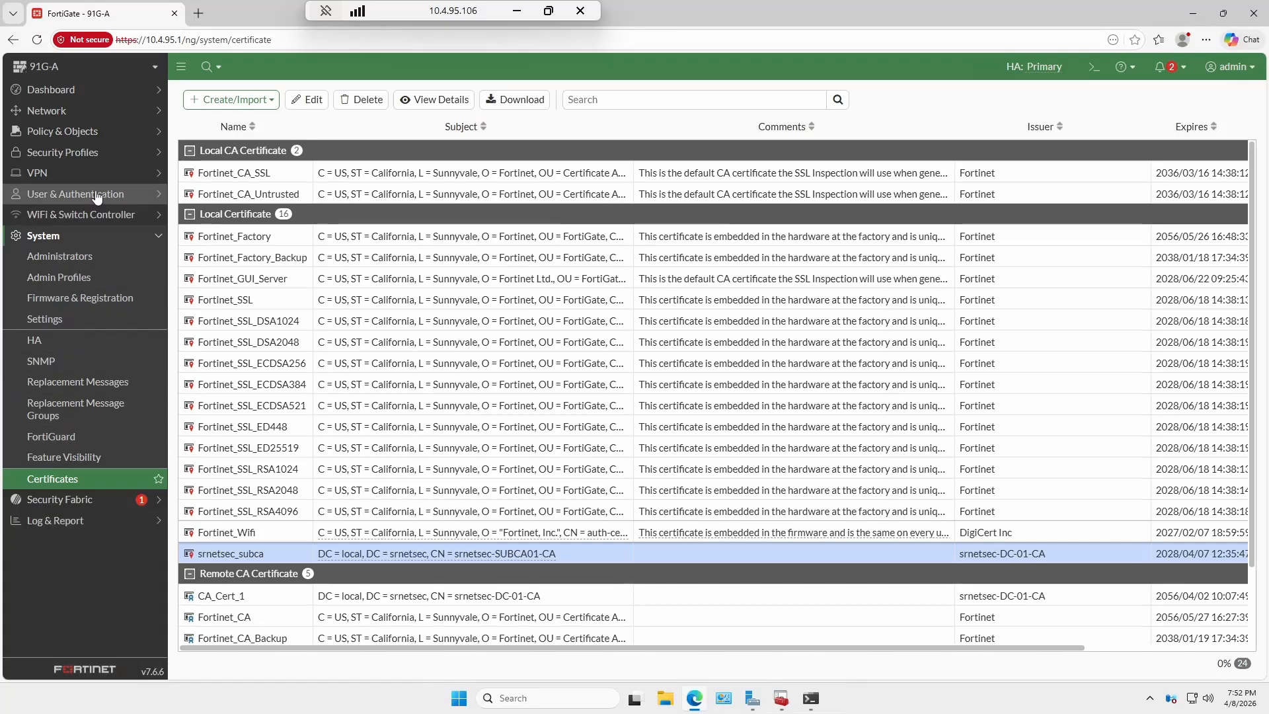
click(85, 154)
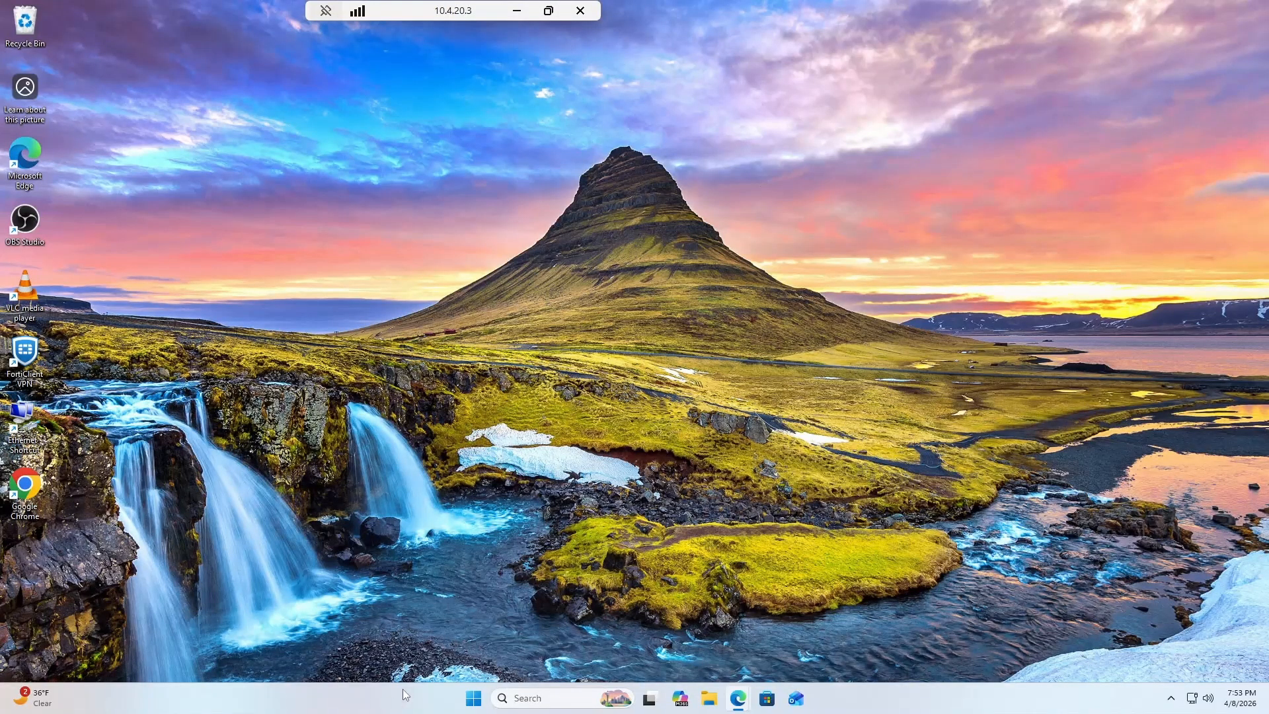
Open srnetsec_subca's details in FortiGate's certificate list and download it as srnetsec_subca.cer.
mouse_move(736, 702)
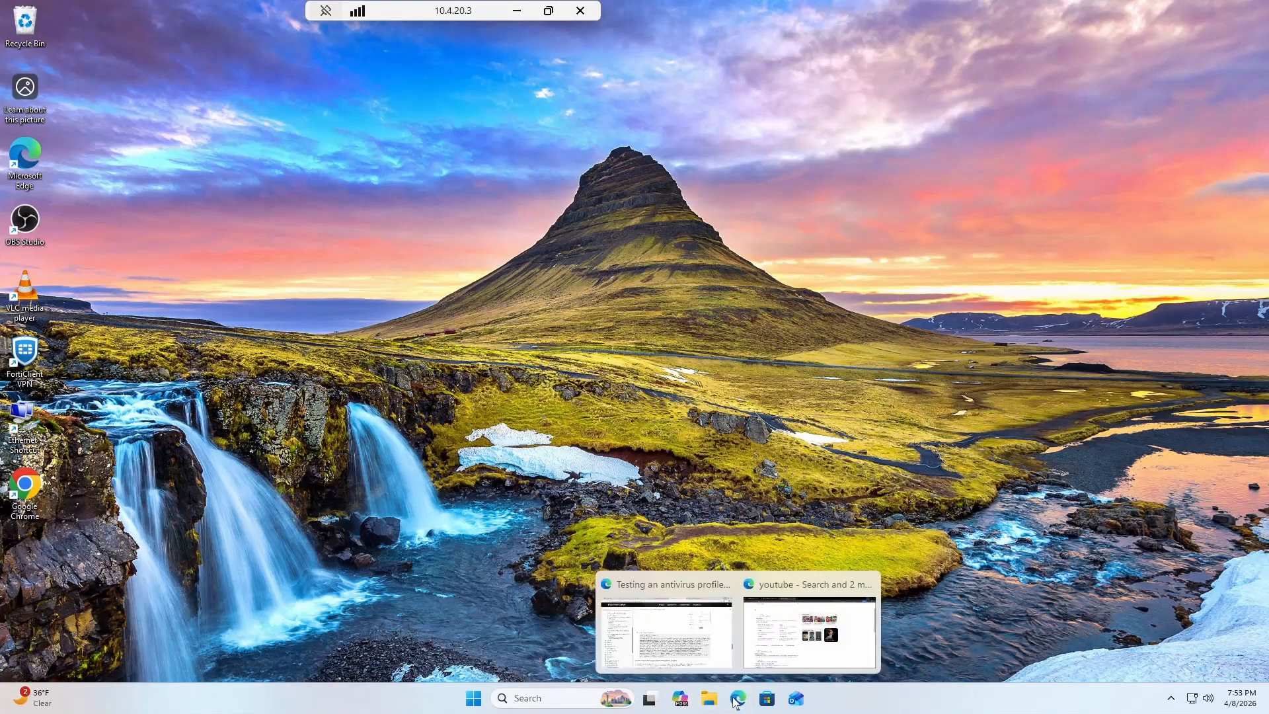
click(665, 622)
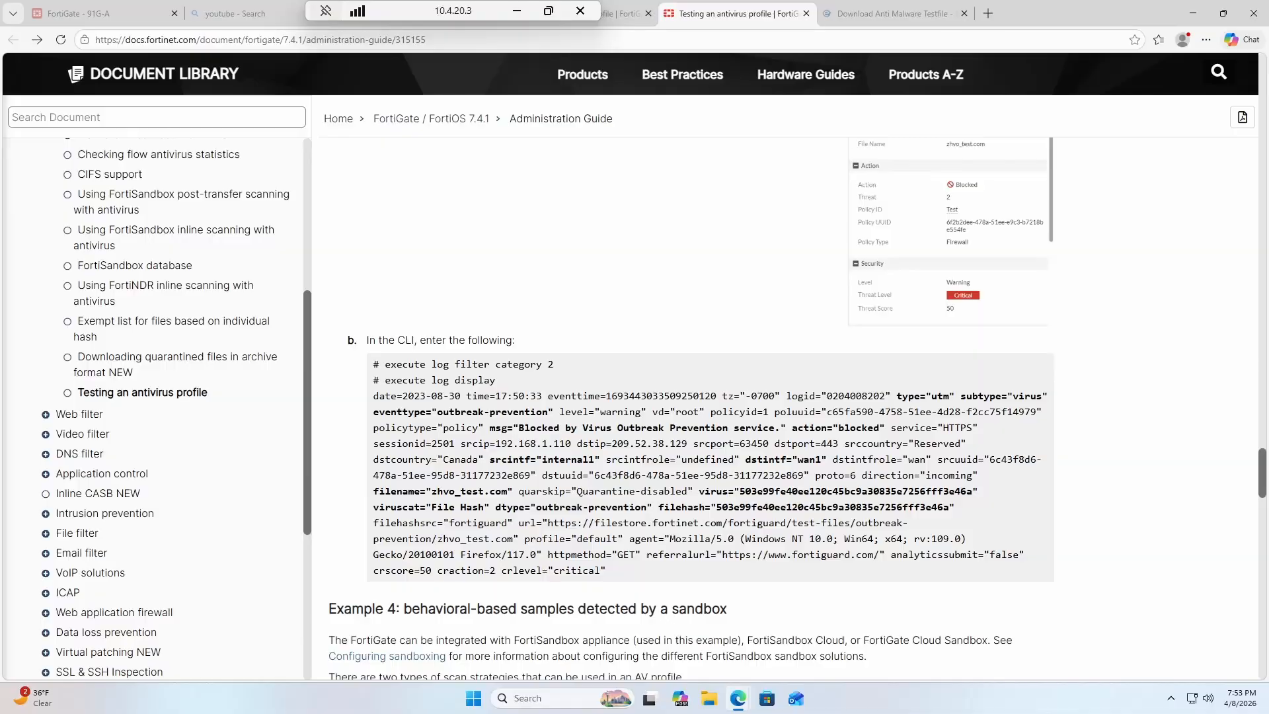
click(106, 14)
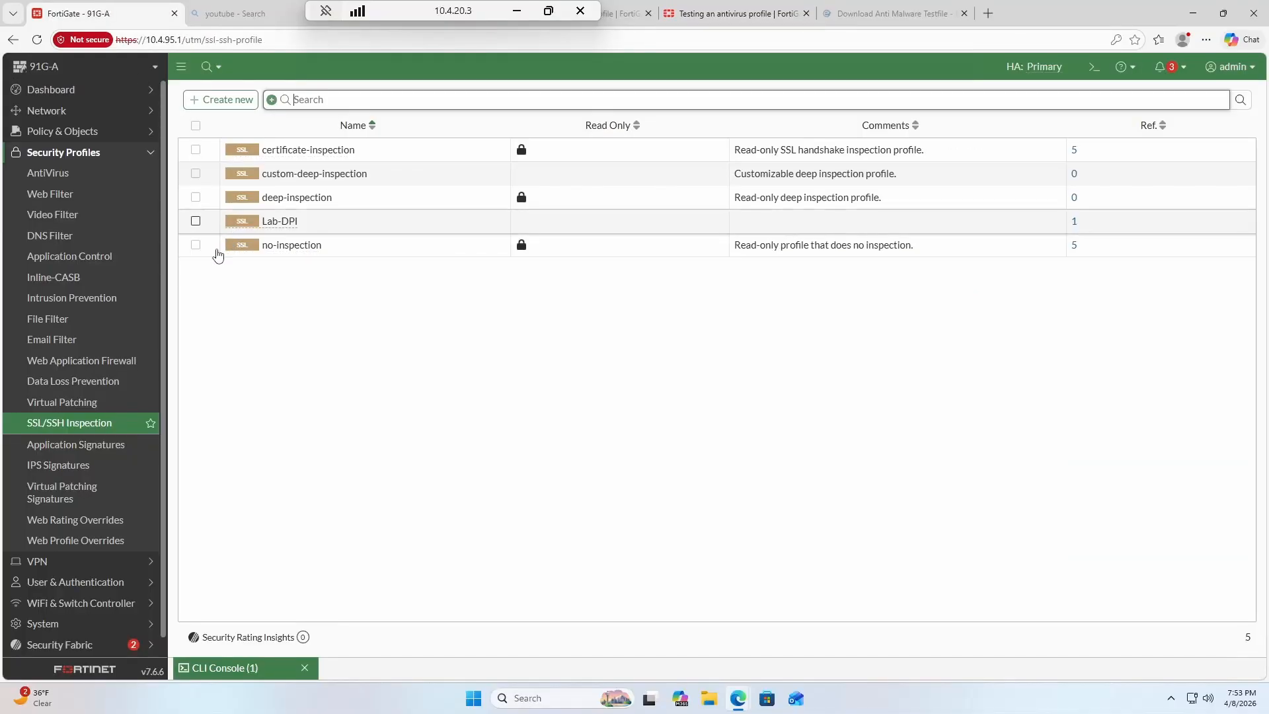
scroll(111, 607, down, 1)
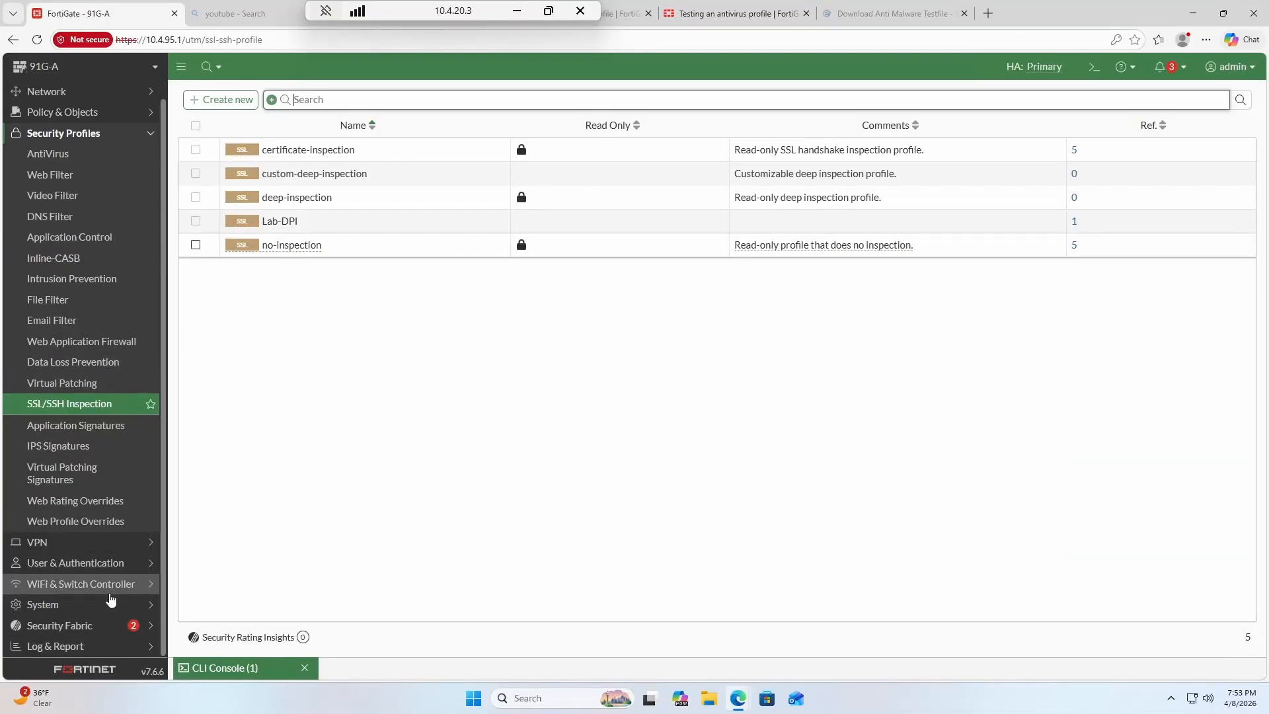
click(108, 603)
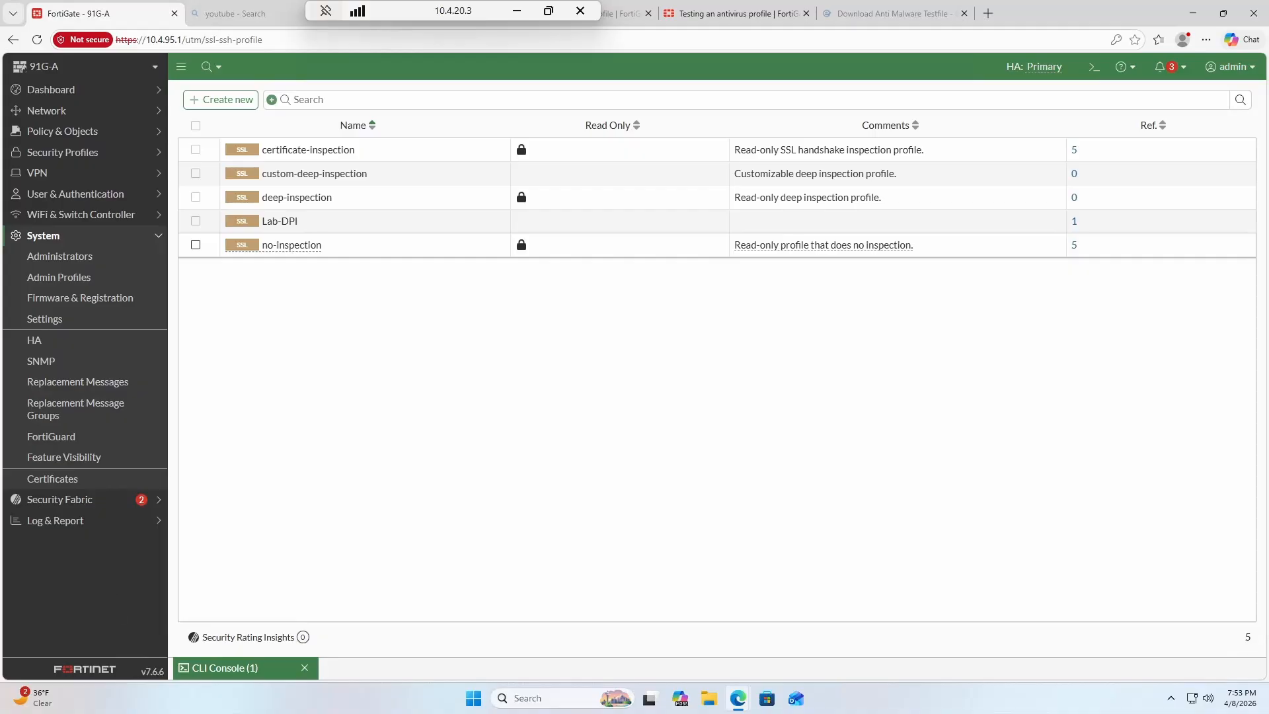
click(78, 481)
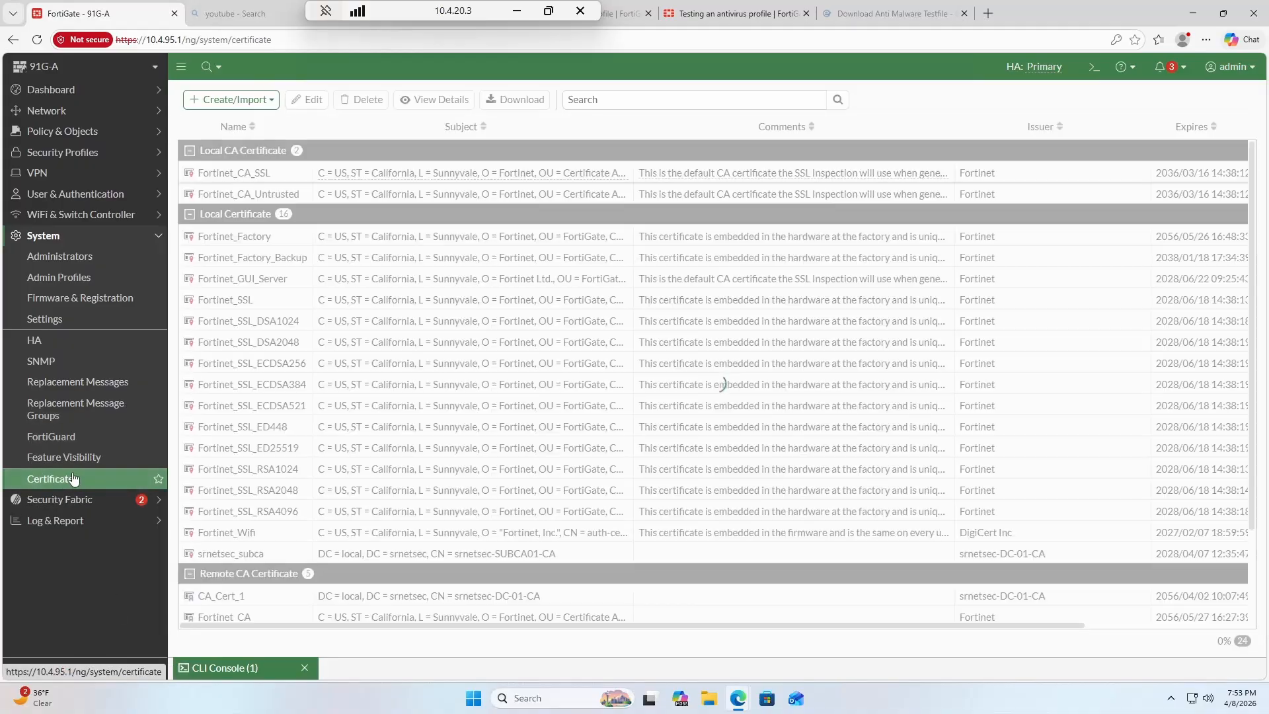
double_click(351, 554)
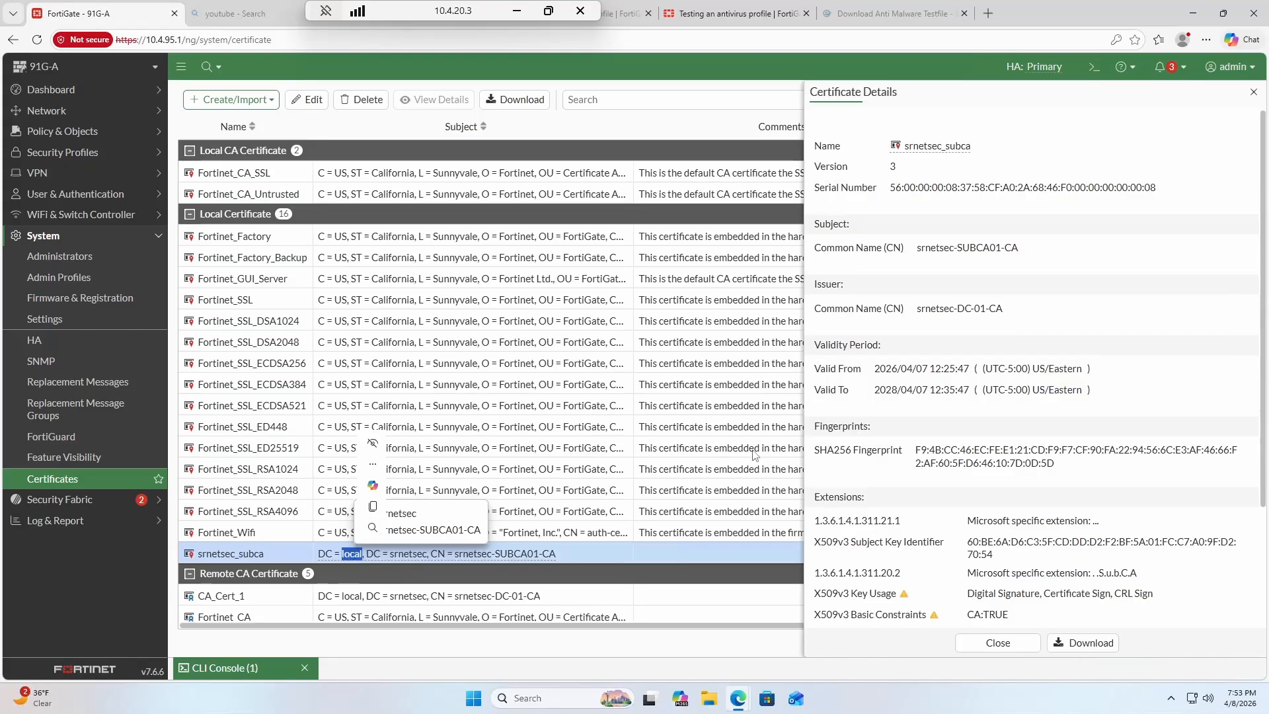
click(1081, 643)
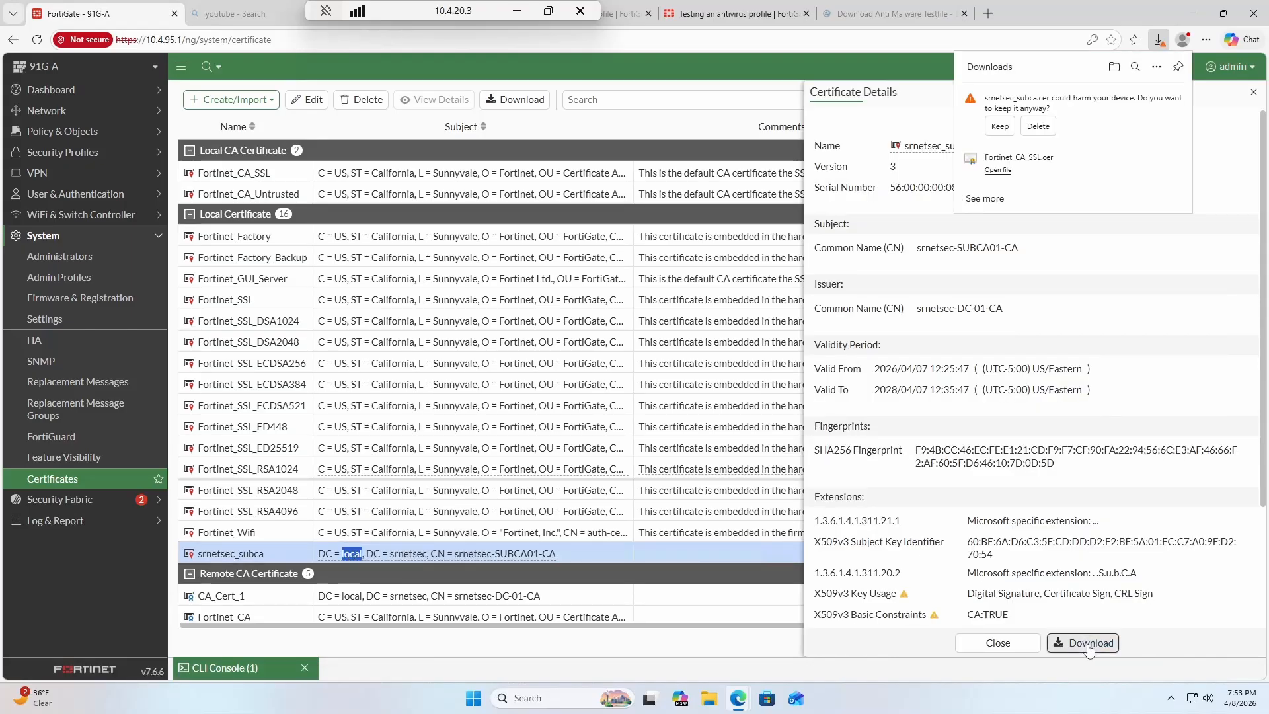
Keep and open srnetsec_subca.cer, installing it for the Local Machine.
click(1005, 126)
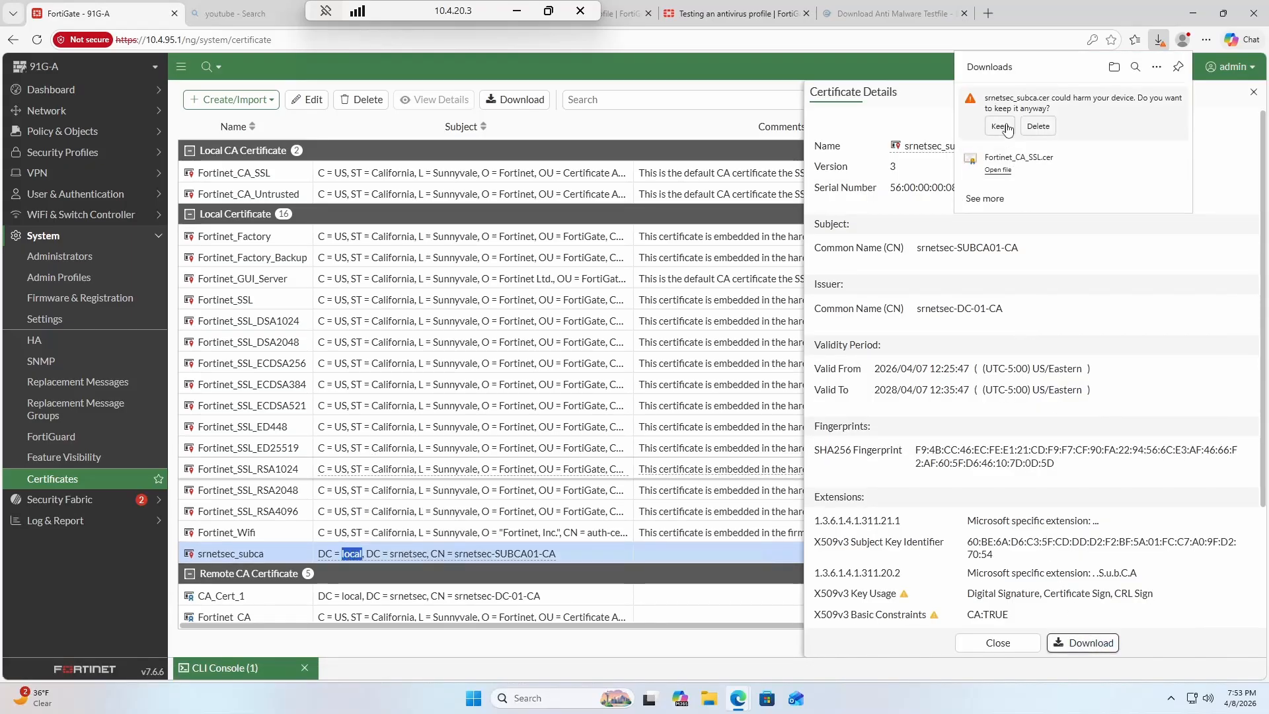
click(998, 111)
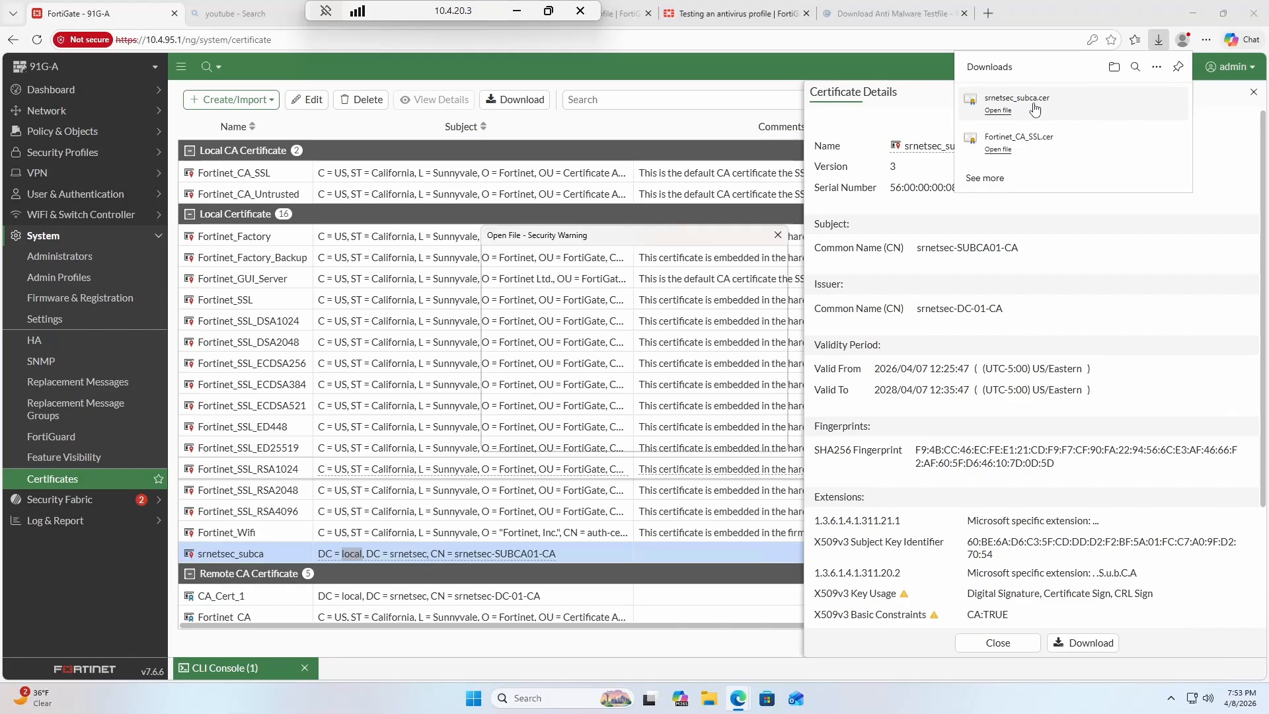
click(678, 362)
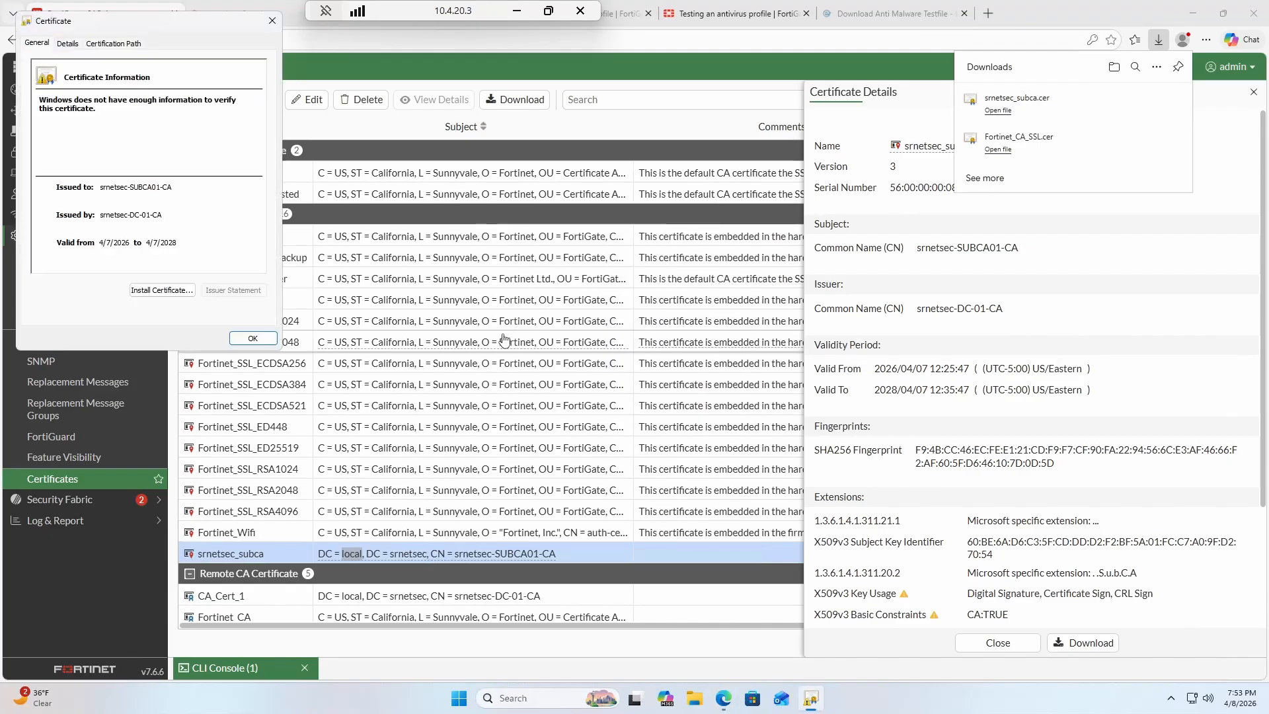
click(161, 292)
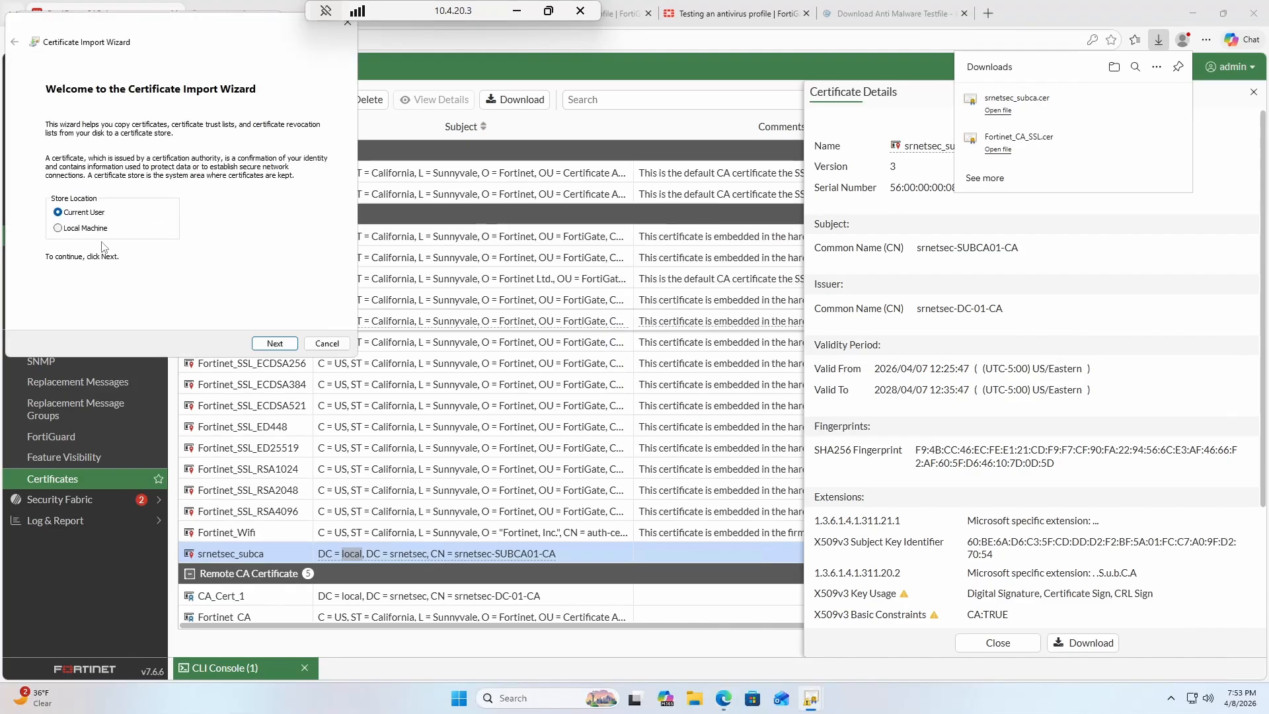
click(58, 228)
click(276, 344)
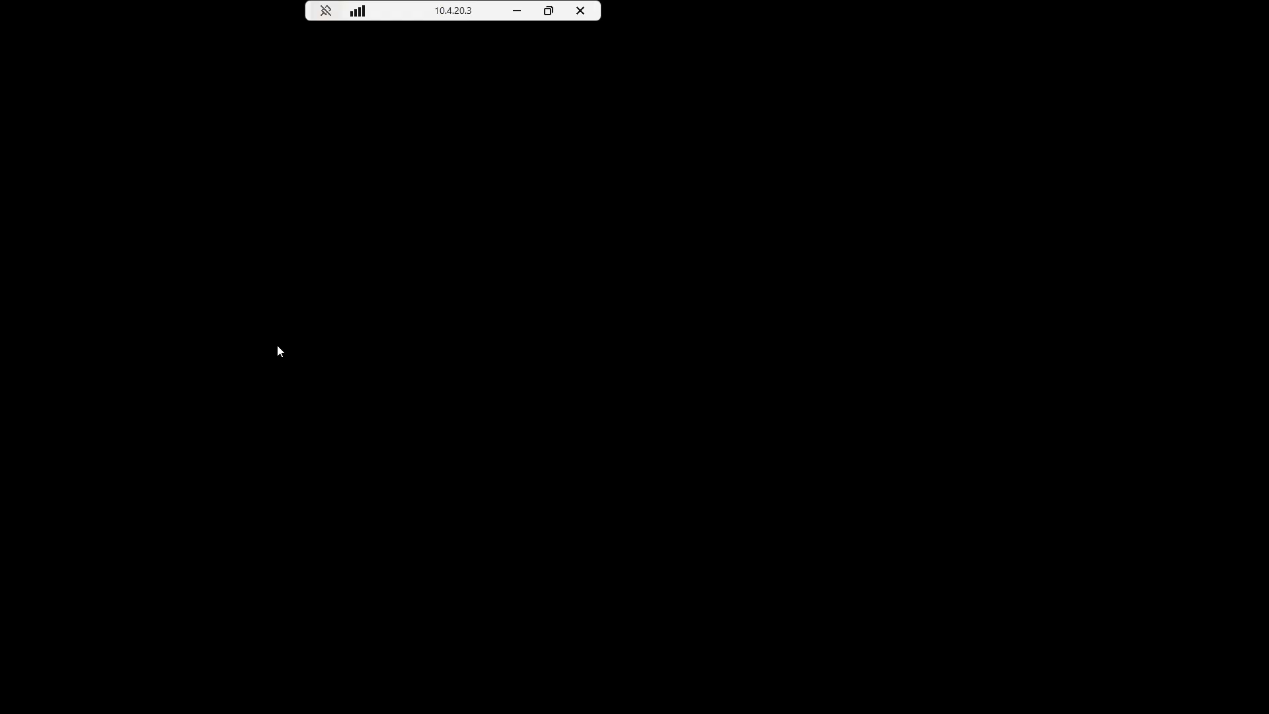
click(559, 454)
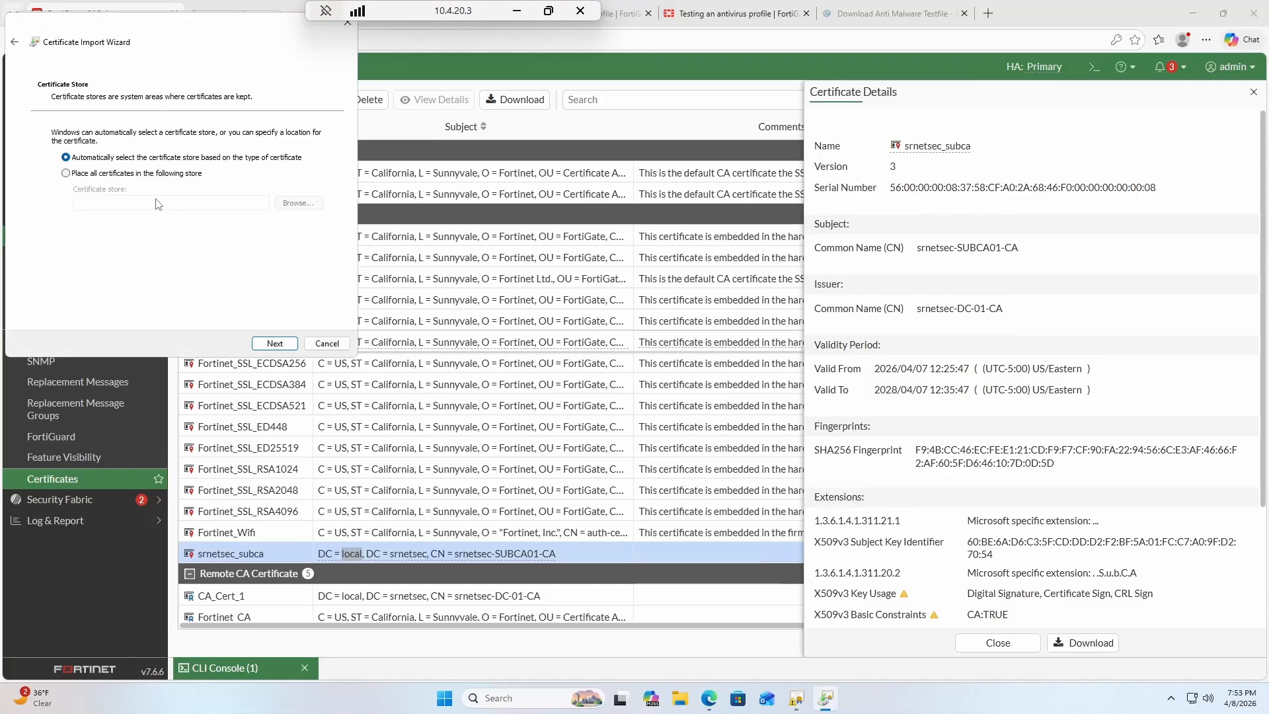
Place the certificate in Trusted Root Certification Authorities and complete the import.
click(147, 175)
click(299, 203)
click(96, 103)
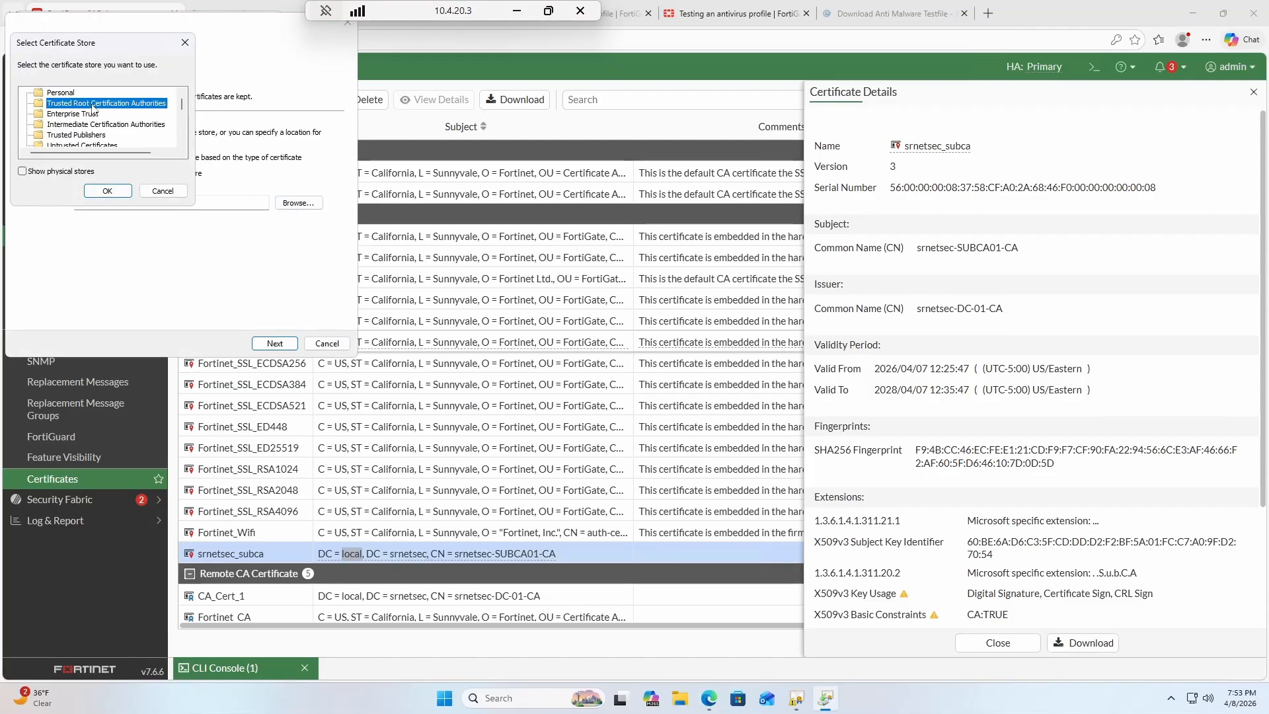
click(107, 191)
click(281, 345)
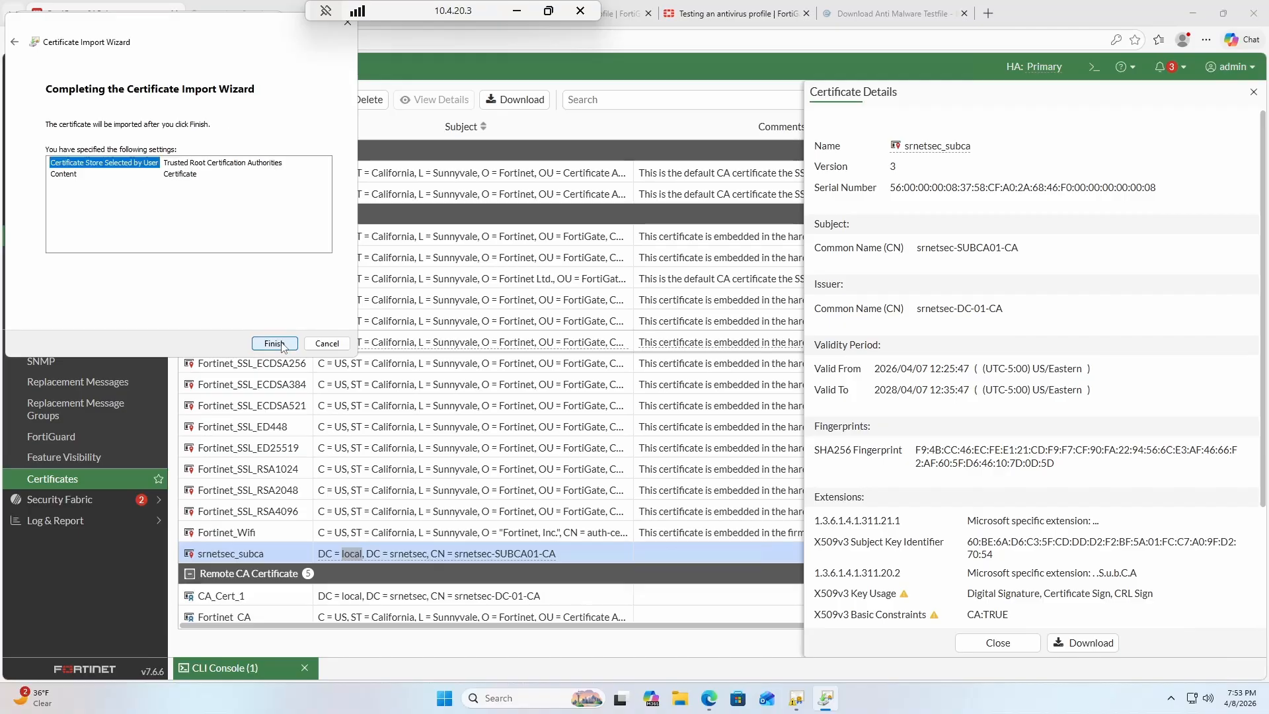
click(274, 343)
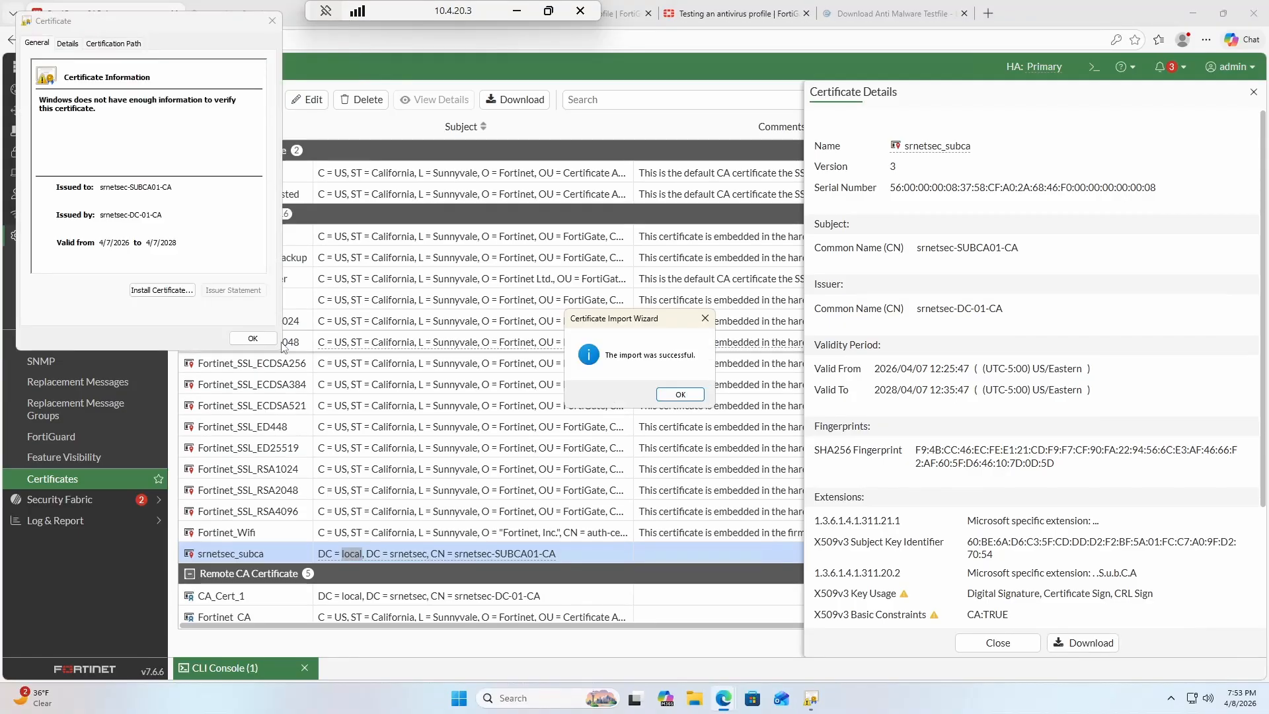
key(Return)
Set srnetsec_subca as the Lab-DPI inspection profile's CA certificate and save it.
click(268, 340)
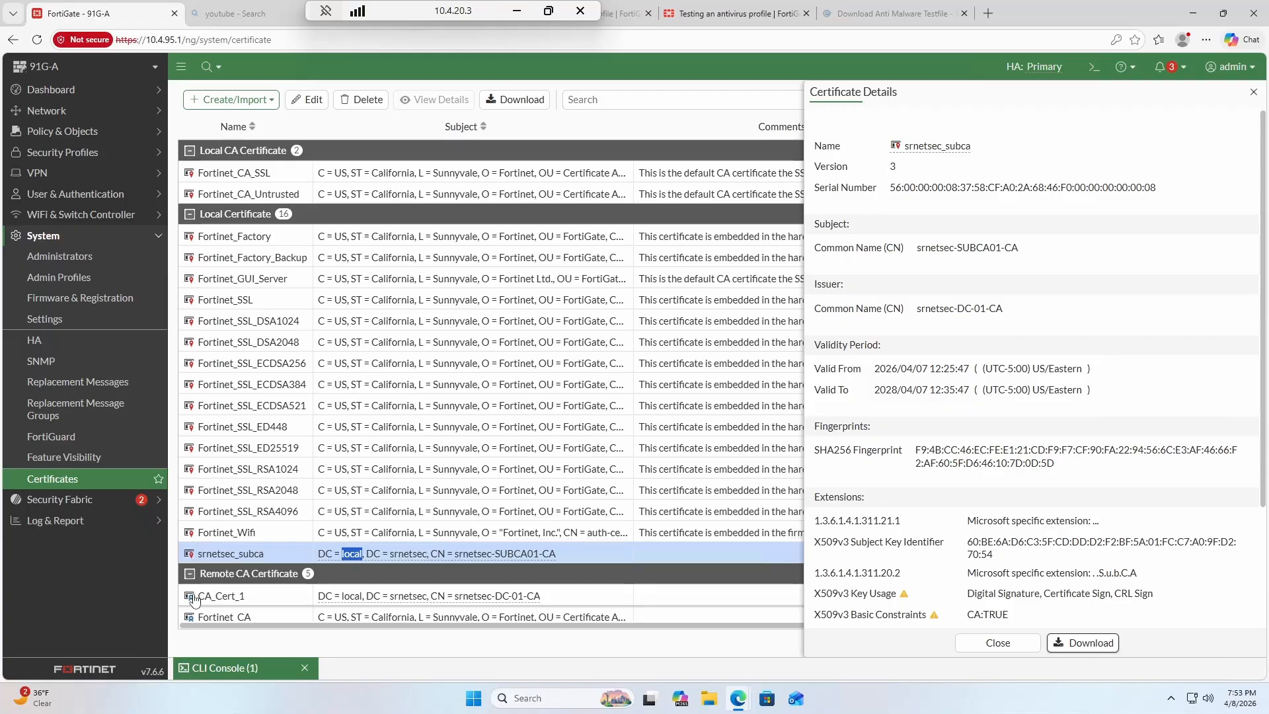
click(84, 132)
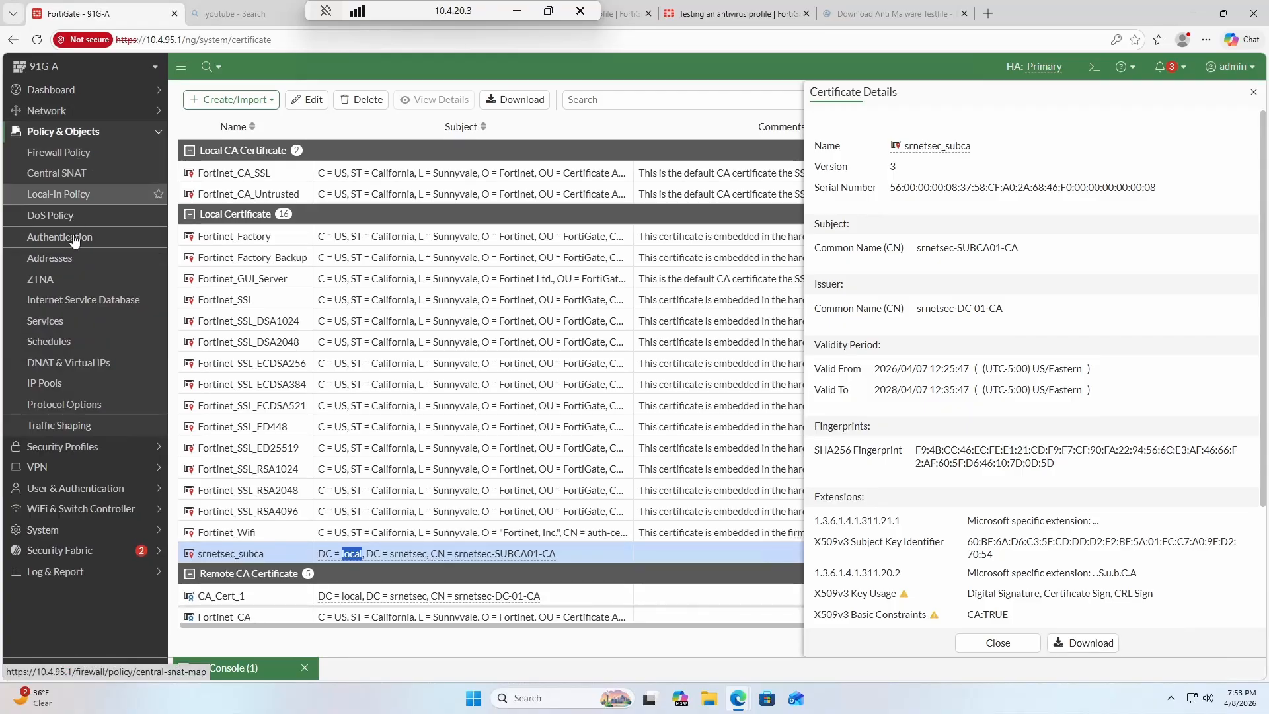
click(82, 447)
click(92, 425)
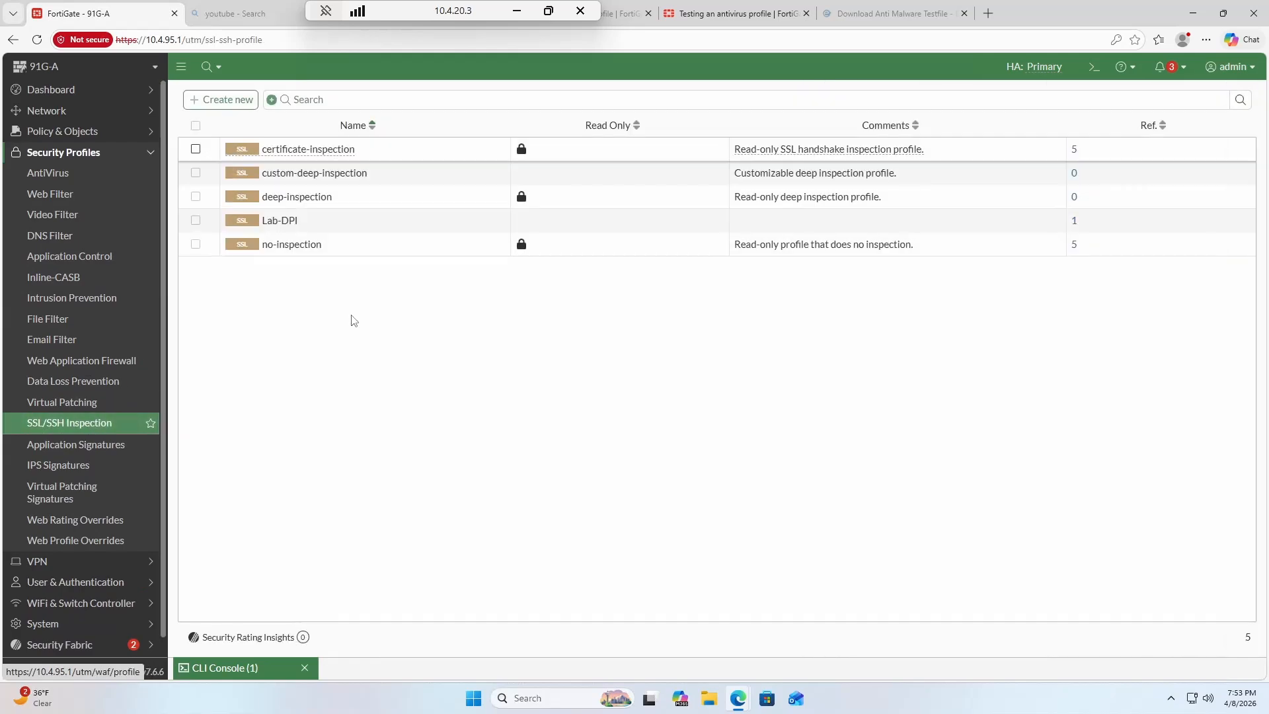
click(342, 220)
double_click(342, 220)
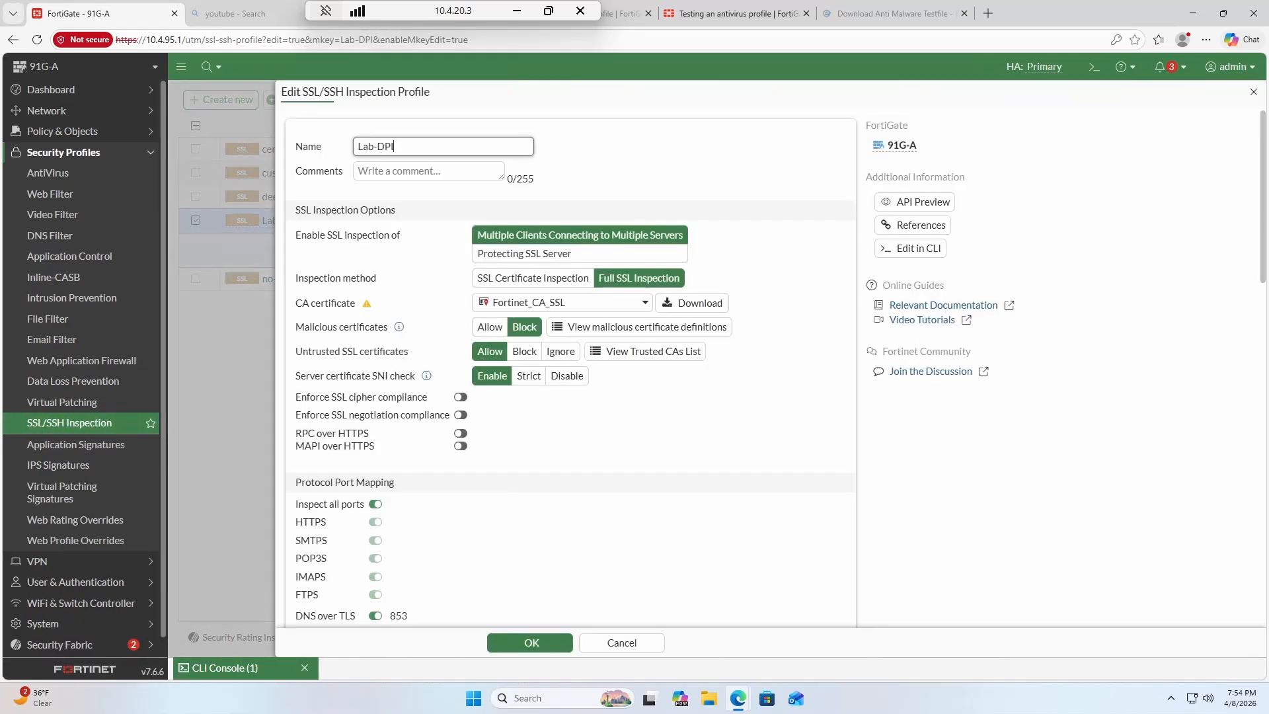
click(598, 303)
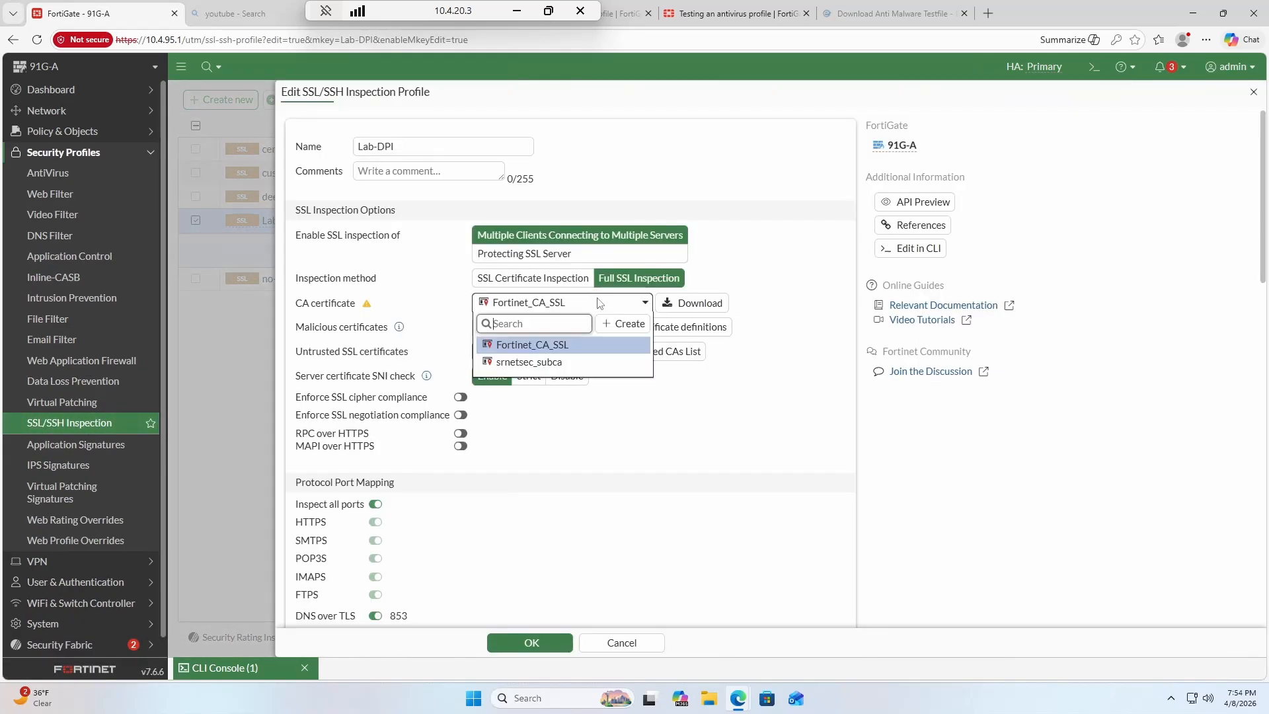
click(571, 361)
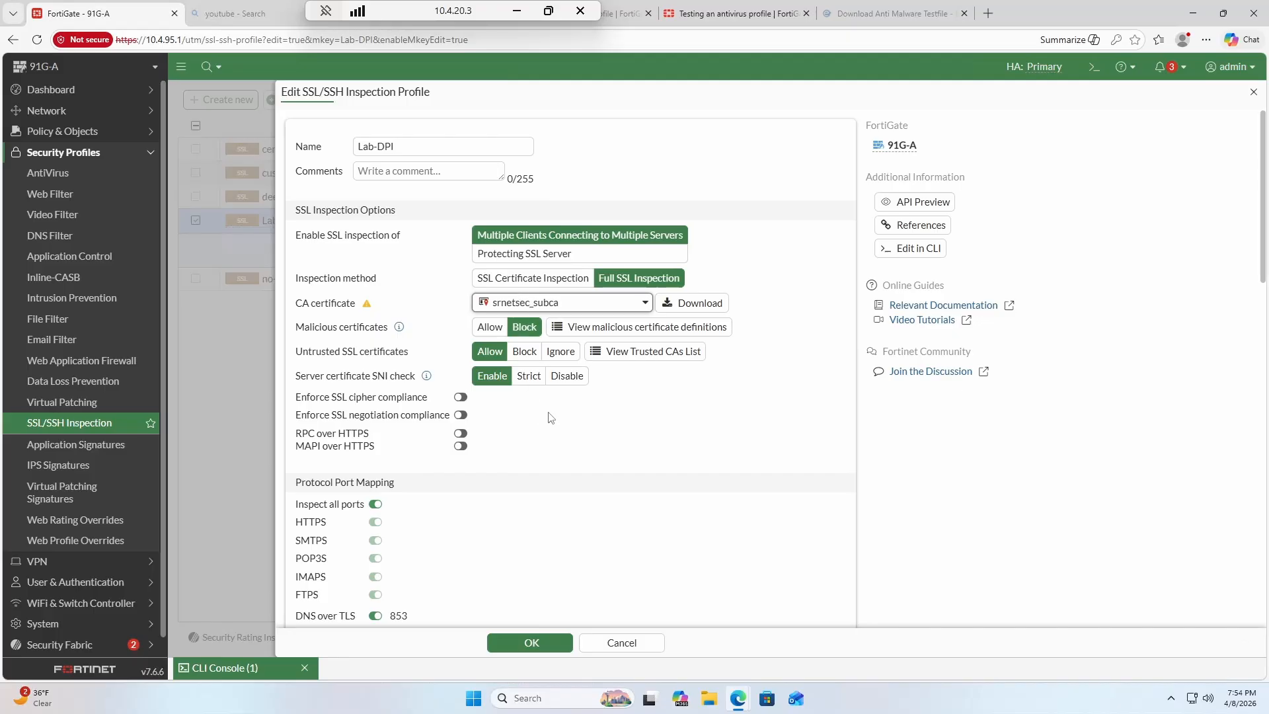
click(502, 642)
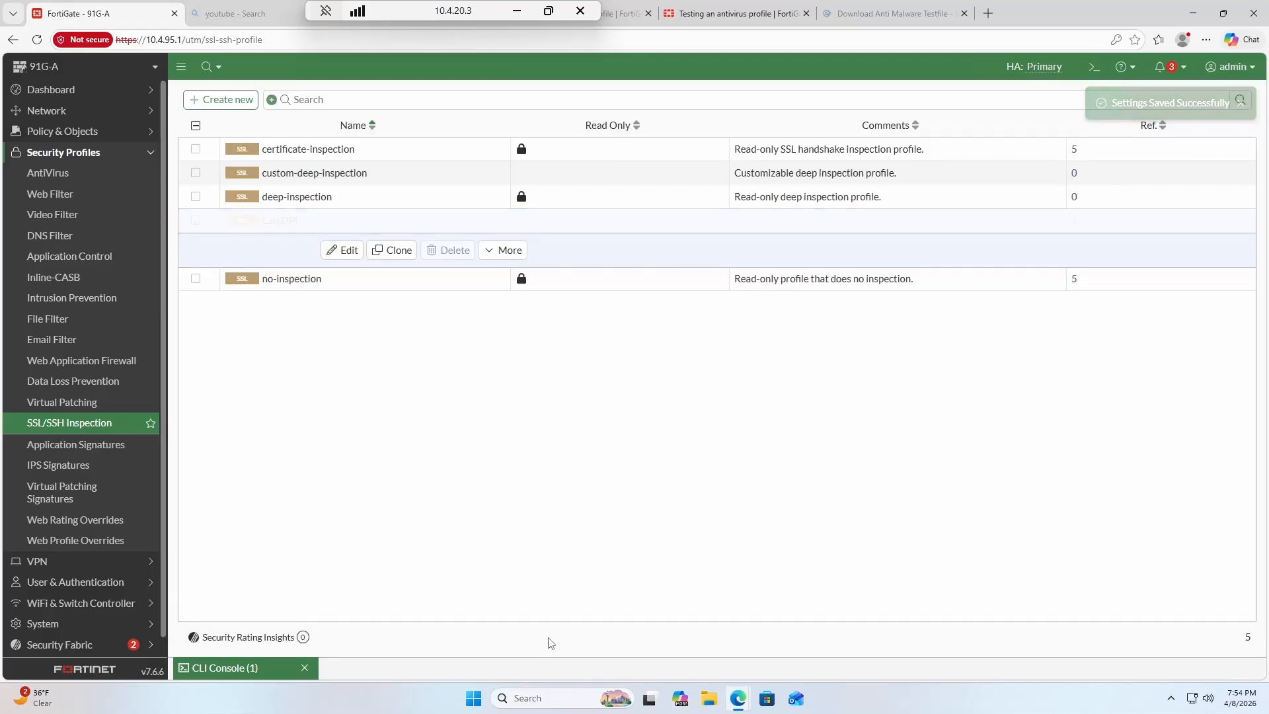
Run 'diag sys session filter src 10.4.20.3' and 'diag sys session clear' in the CLI console.
click(265, 676)
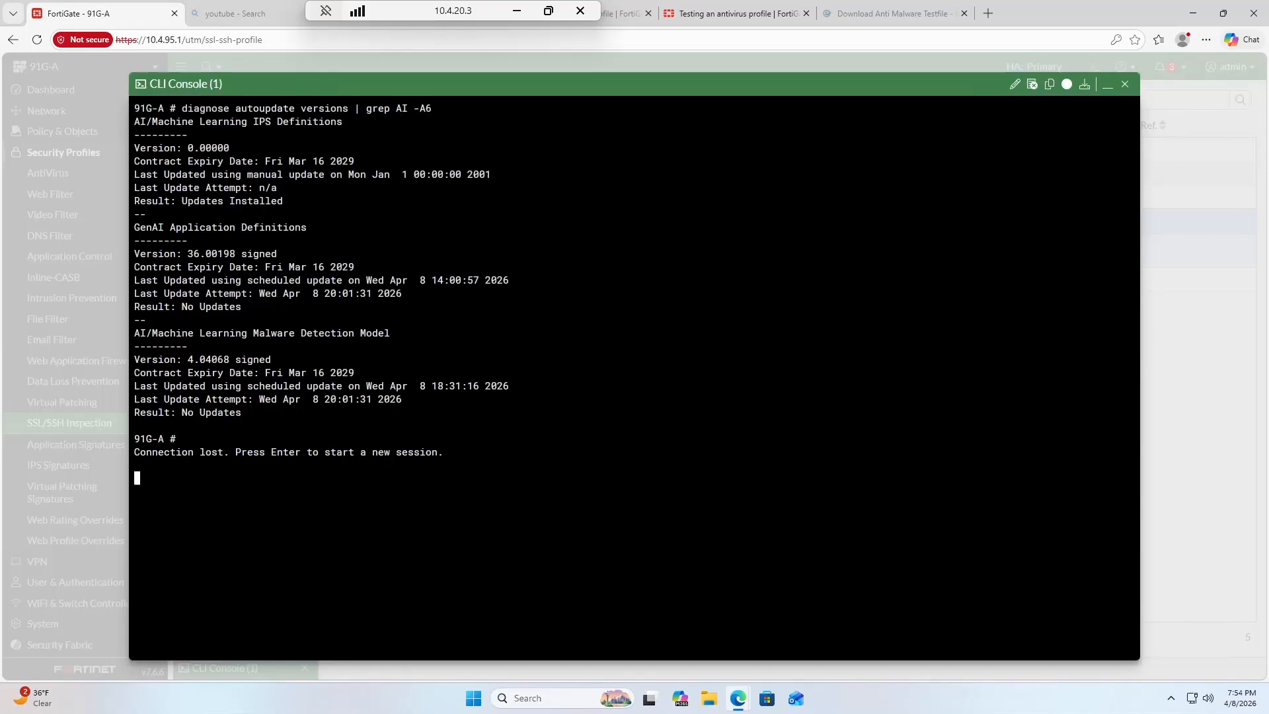
key(Return)
key(Return)
key(Return)
key(Return)
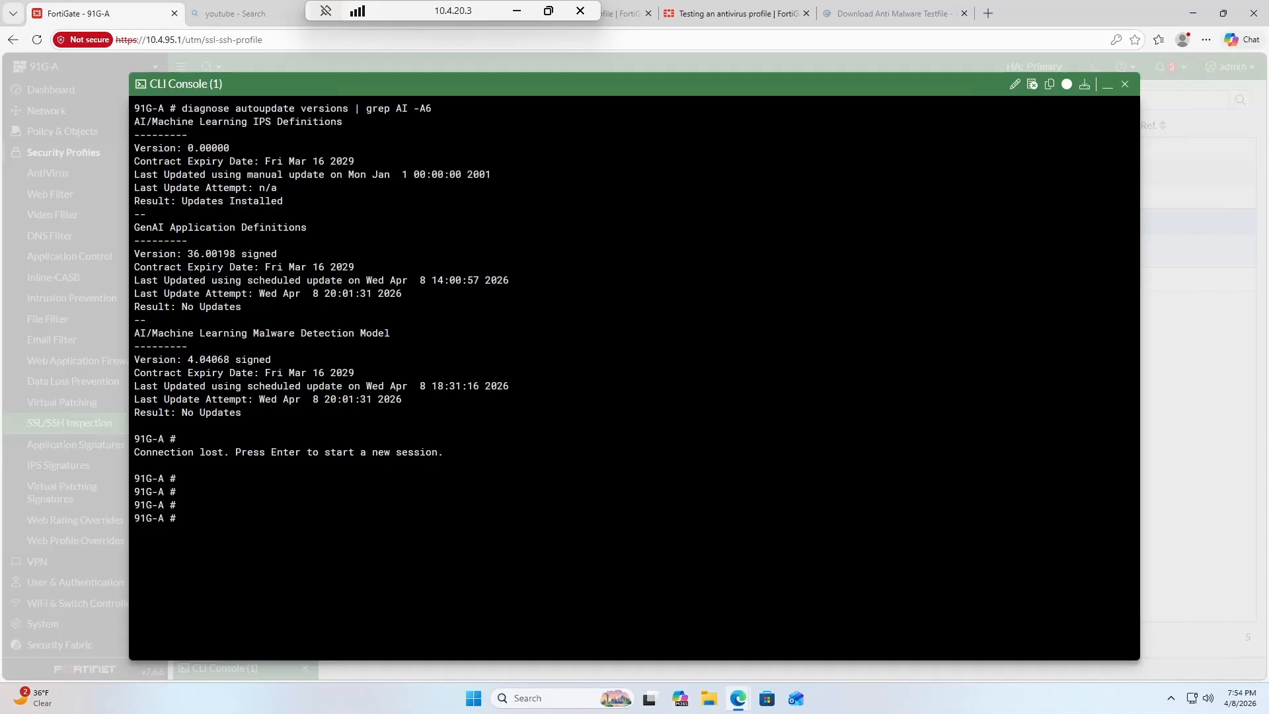
text(diag sys session filter src 10.4.20.3)
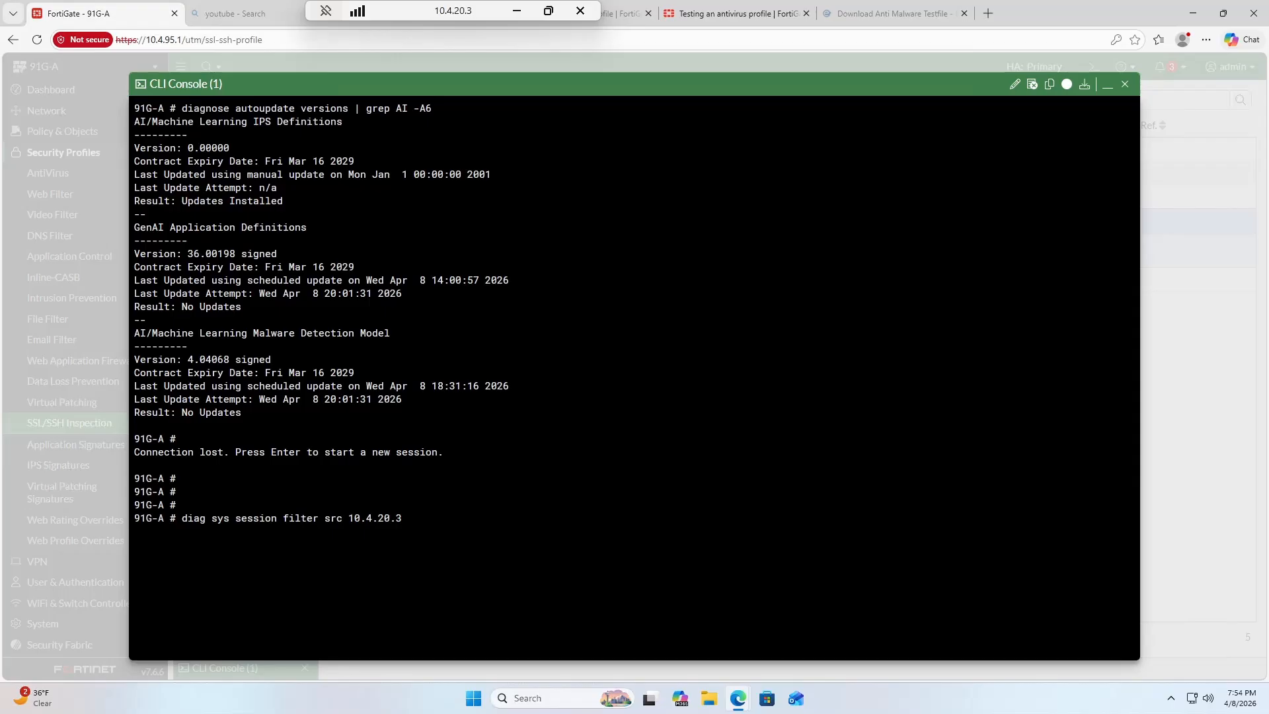
key(Return)
text(diag sys session clear)
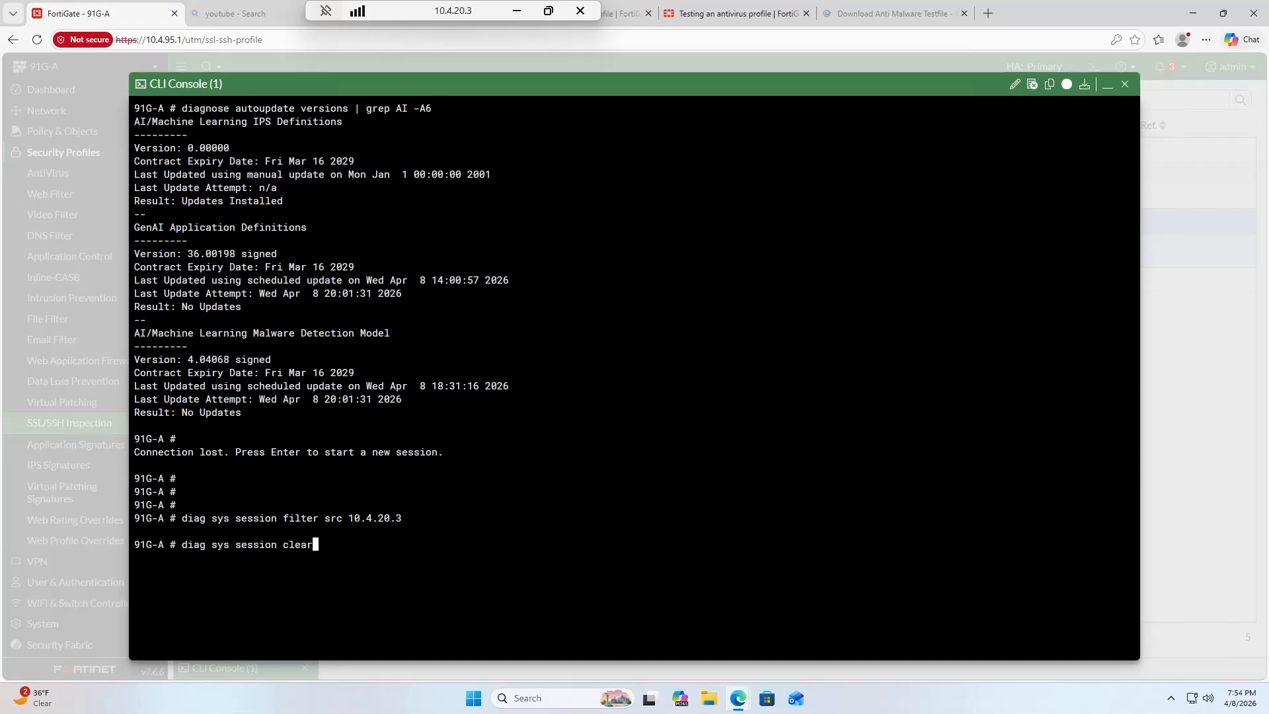
key(Return)
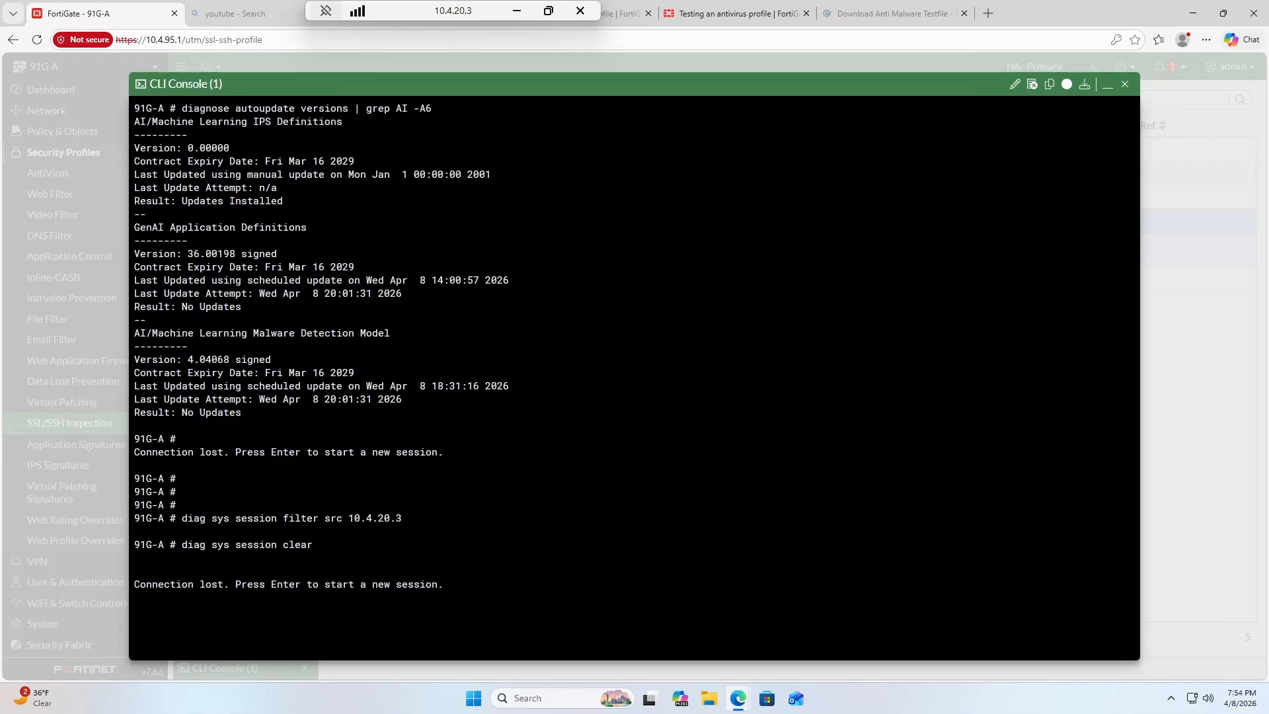
key(Return)
click(1107, 85)
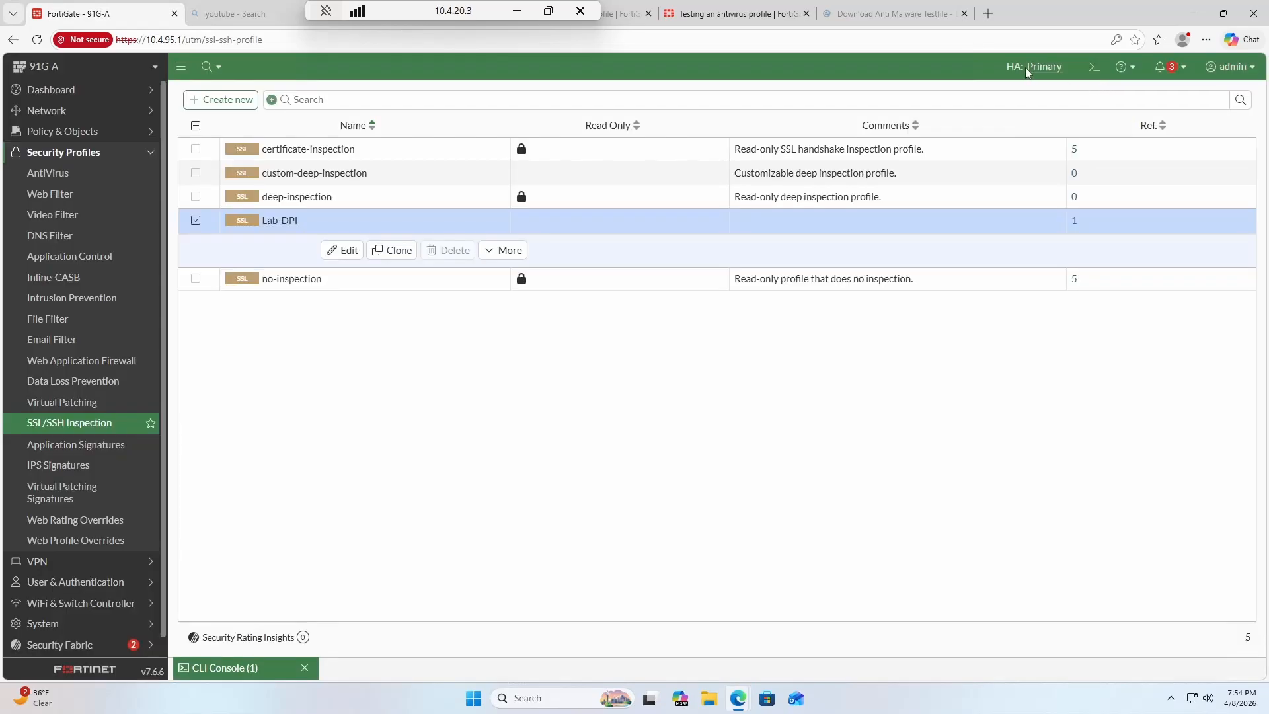
click(988, 13)
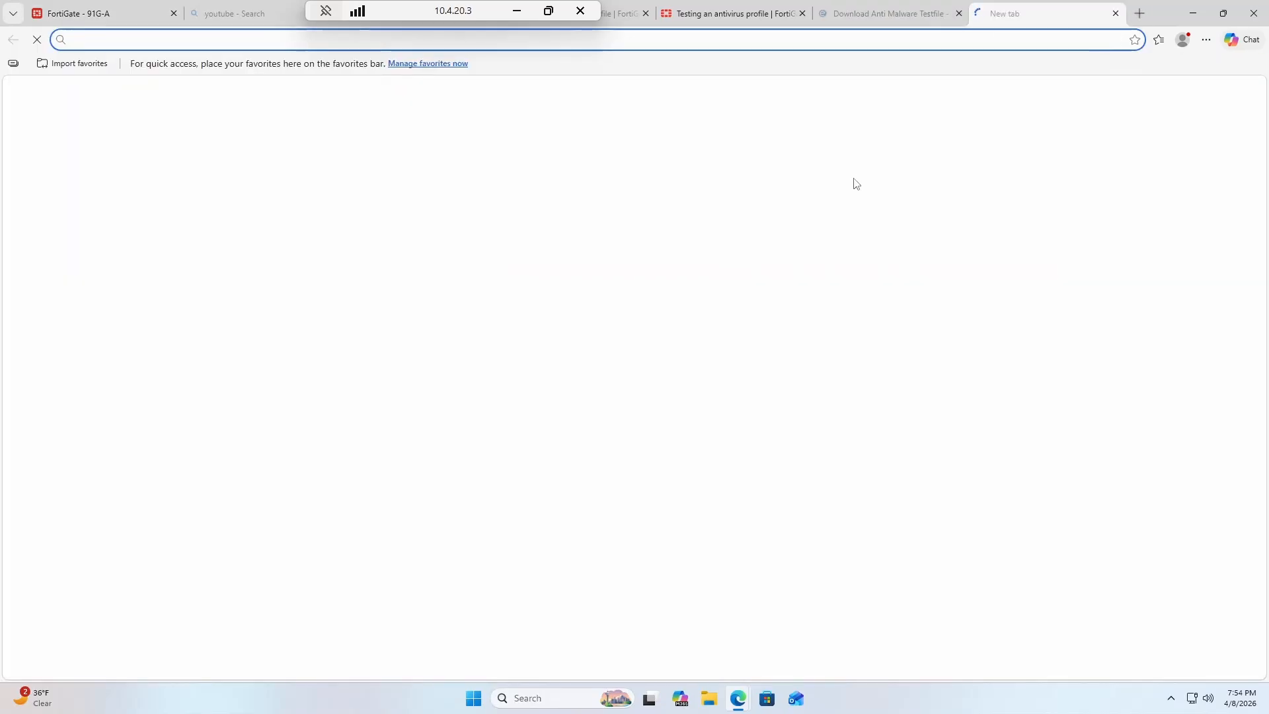
text(espn.cm)
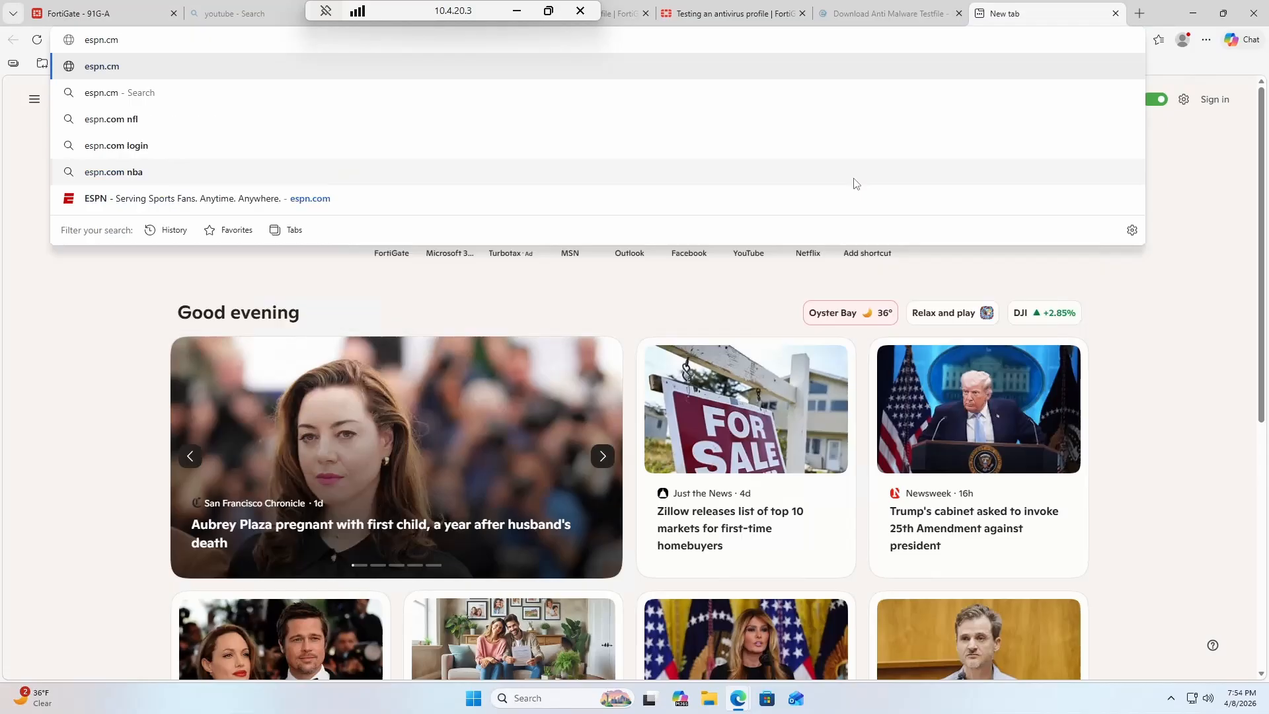
key(BackSpace)
text(om)
key(Return)
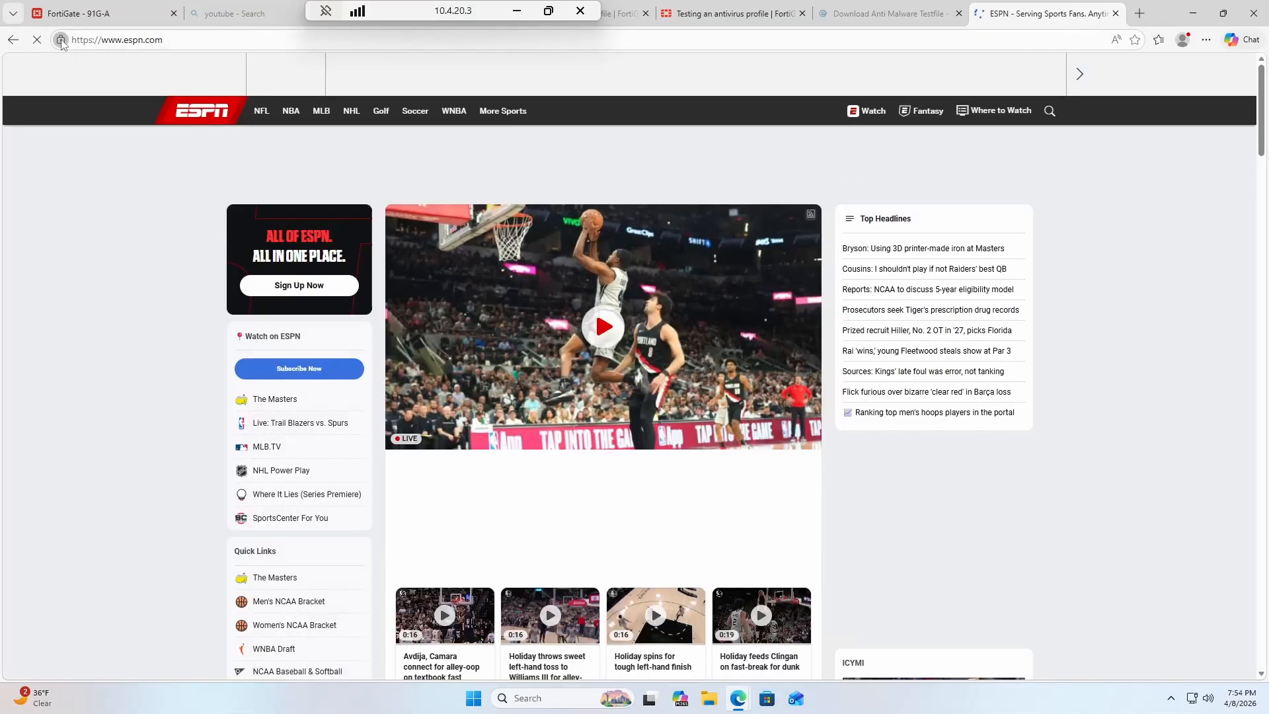
View the espn.com certificate and highlight its issuer, srnetsec-SUBCA01-CA.
click(60, 40)
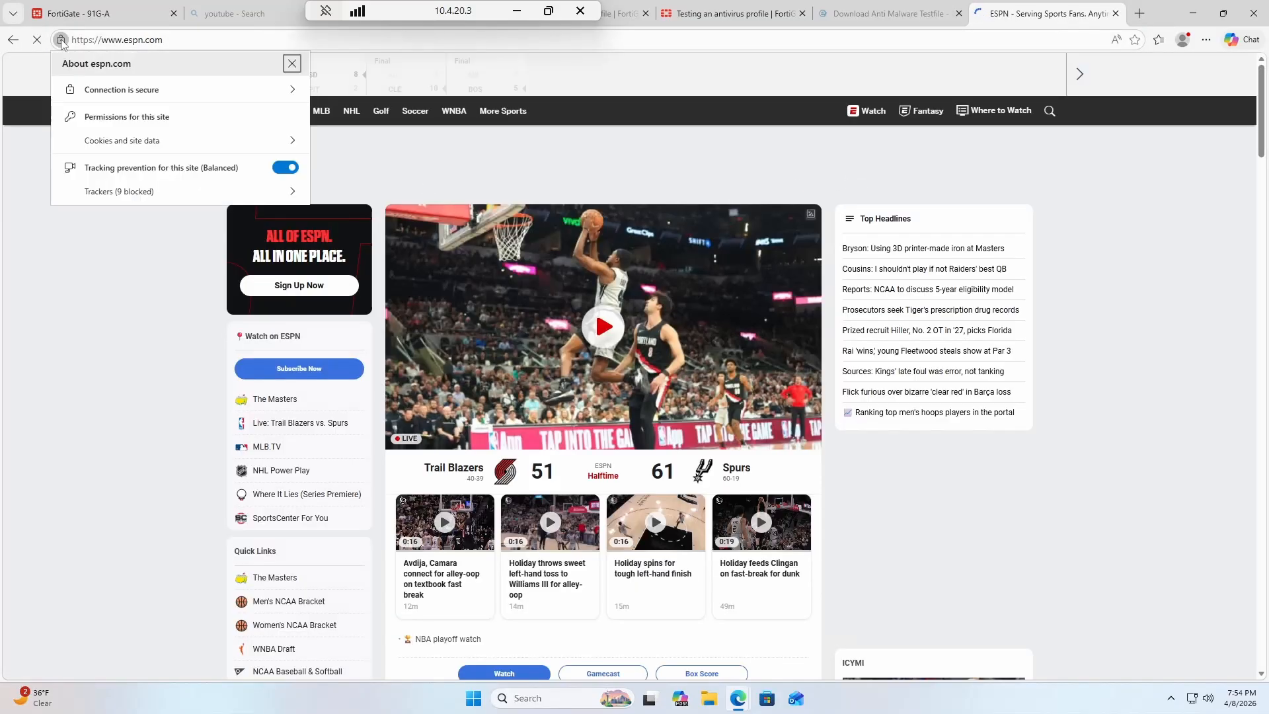
click(239, 91)
click(270, 64)
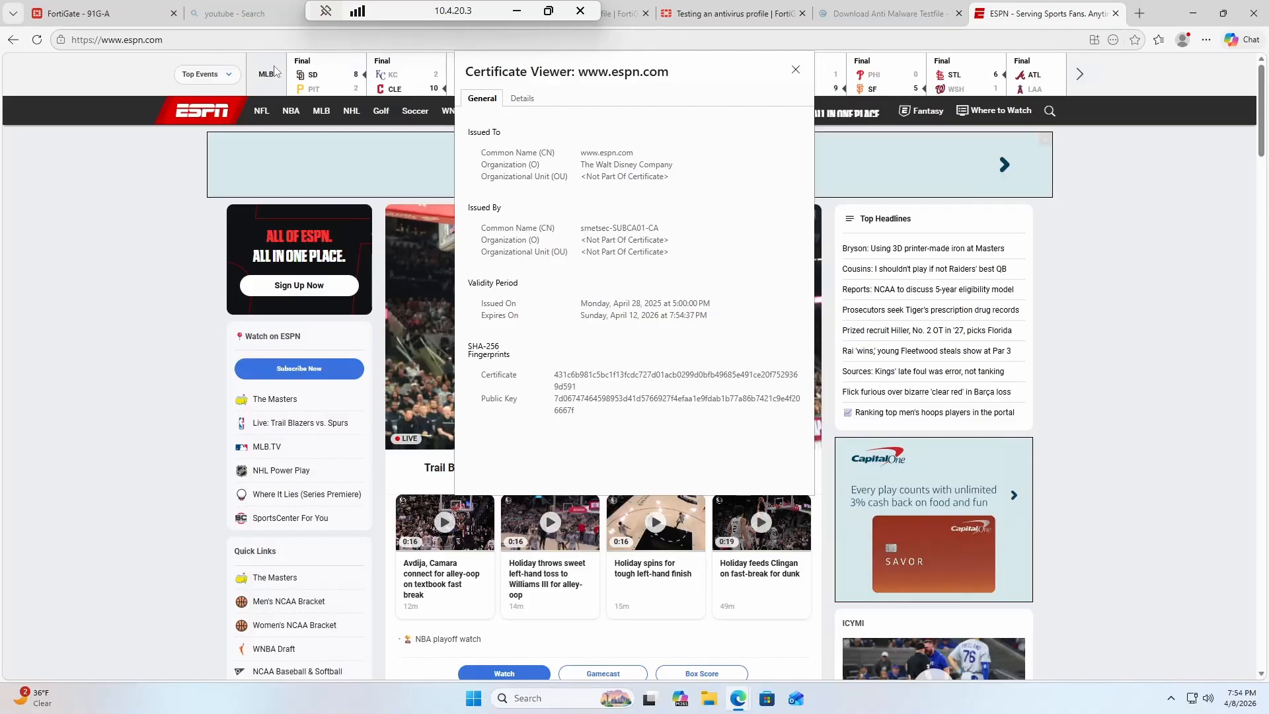
drag(581, 228, 659, 228)
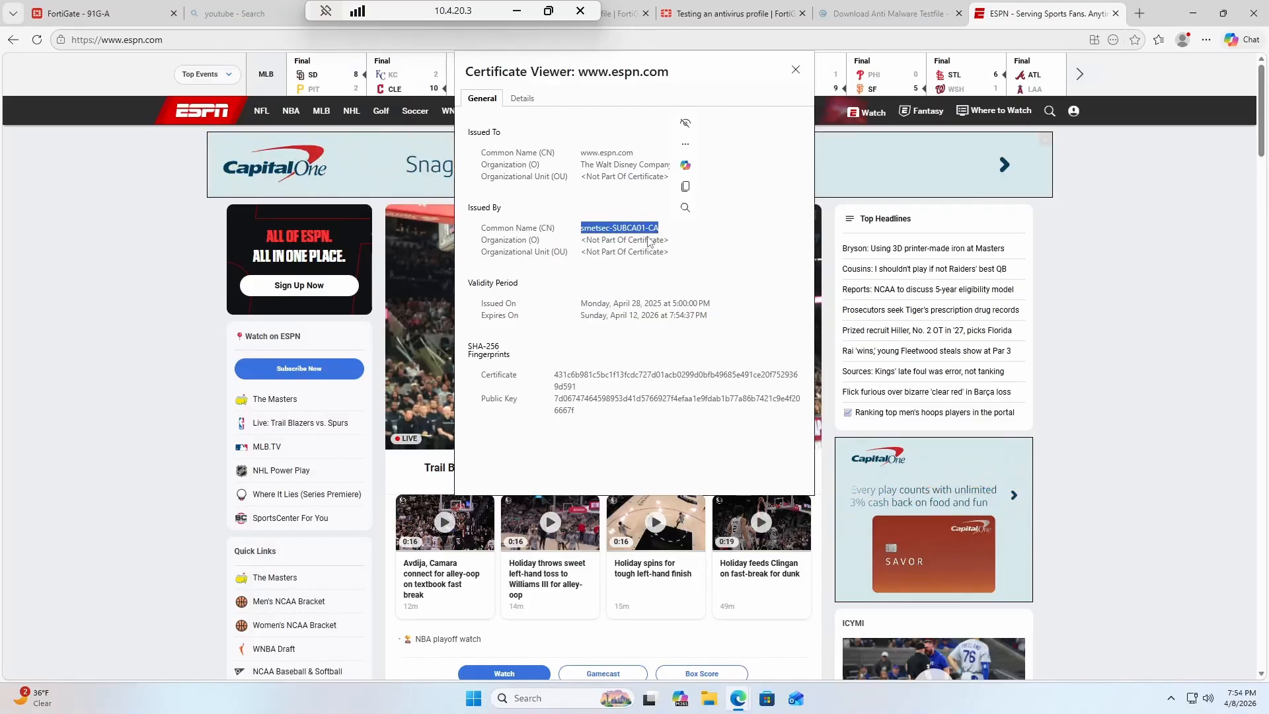
drag(581, 228, 652, 233)
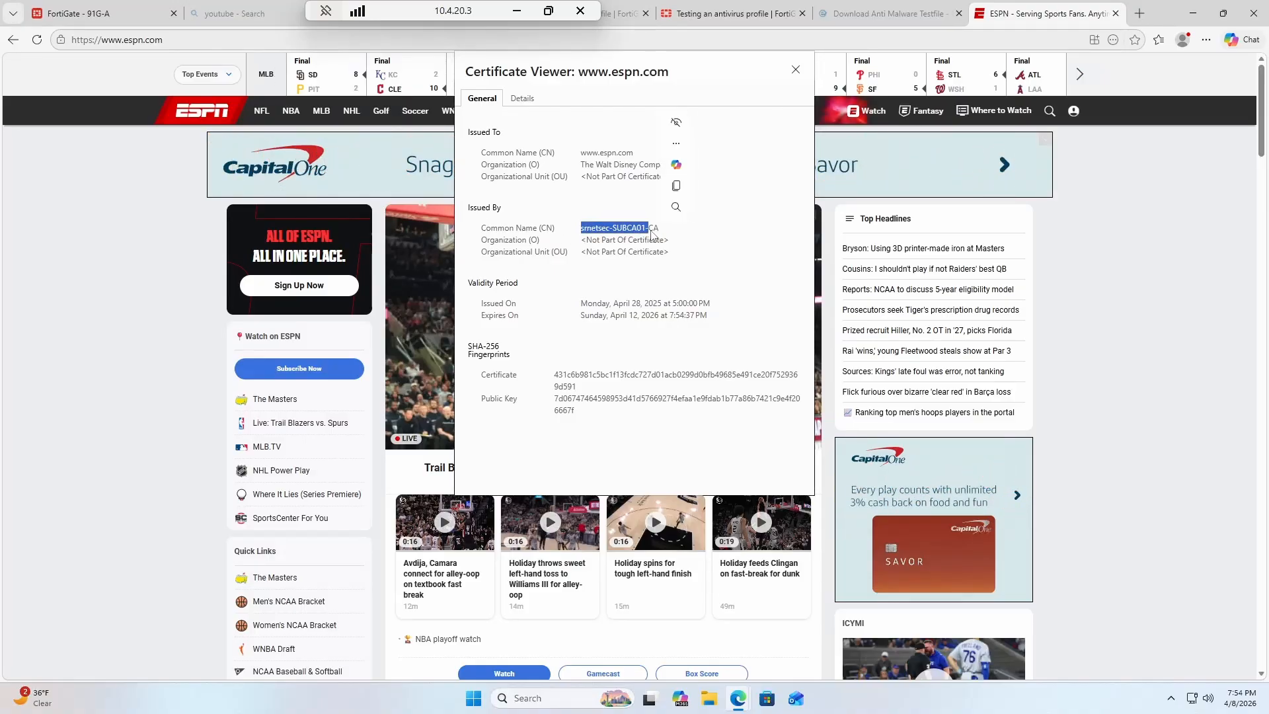
click(652, 233)
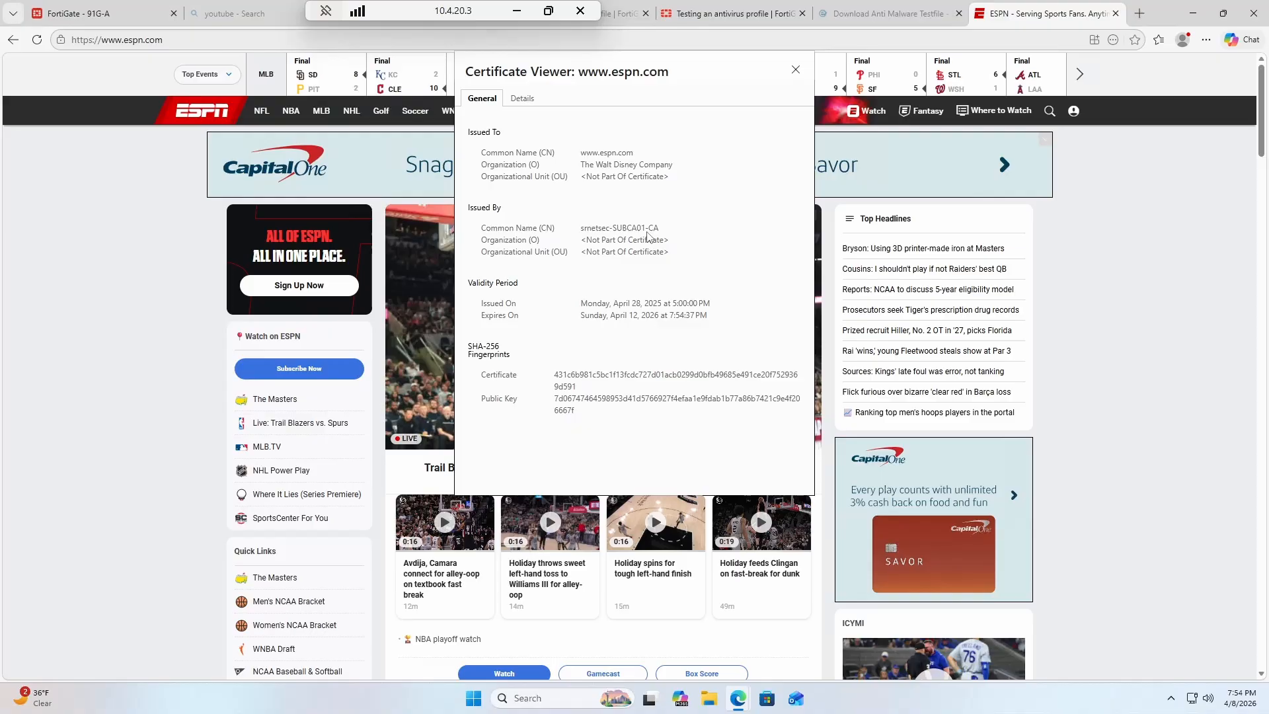
drag(647, 233, 579, 236)
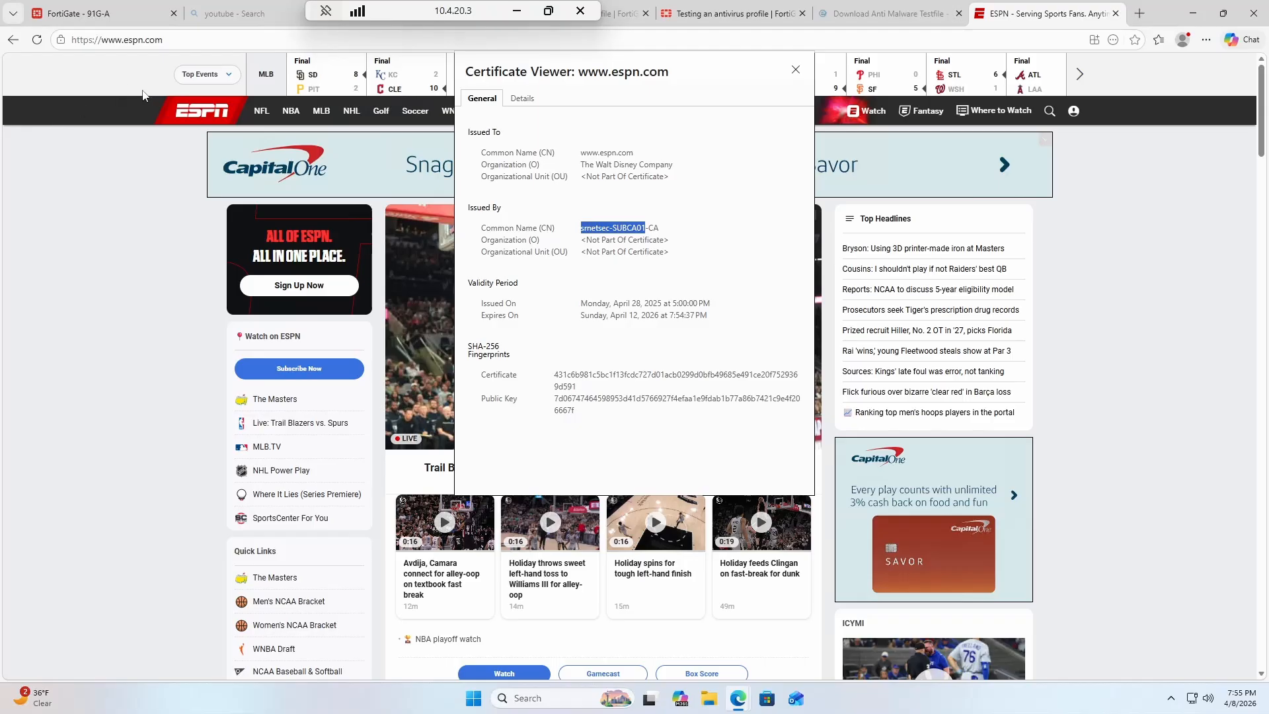
Switch to the FortiGate - 91G-A browser tab.
click(109, 14)
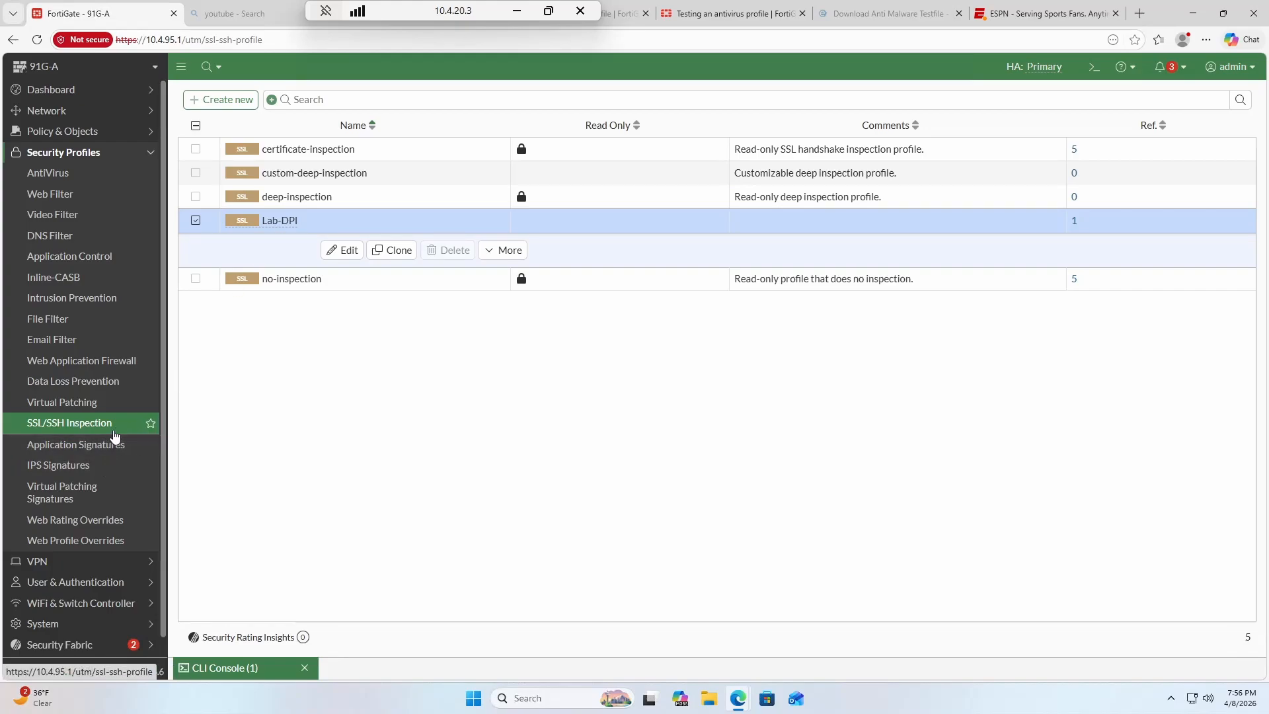
Review the FortiGate certificate list under System > Certificates.
scroll(99, 575, down, 1)
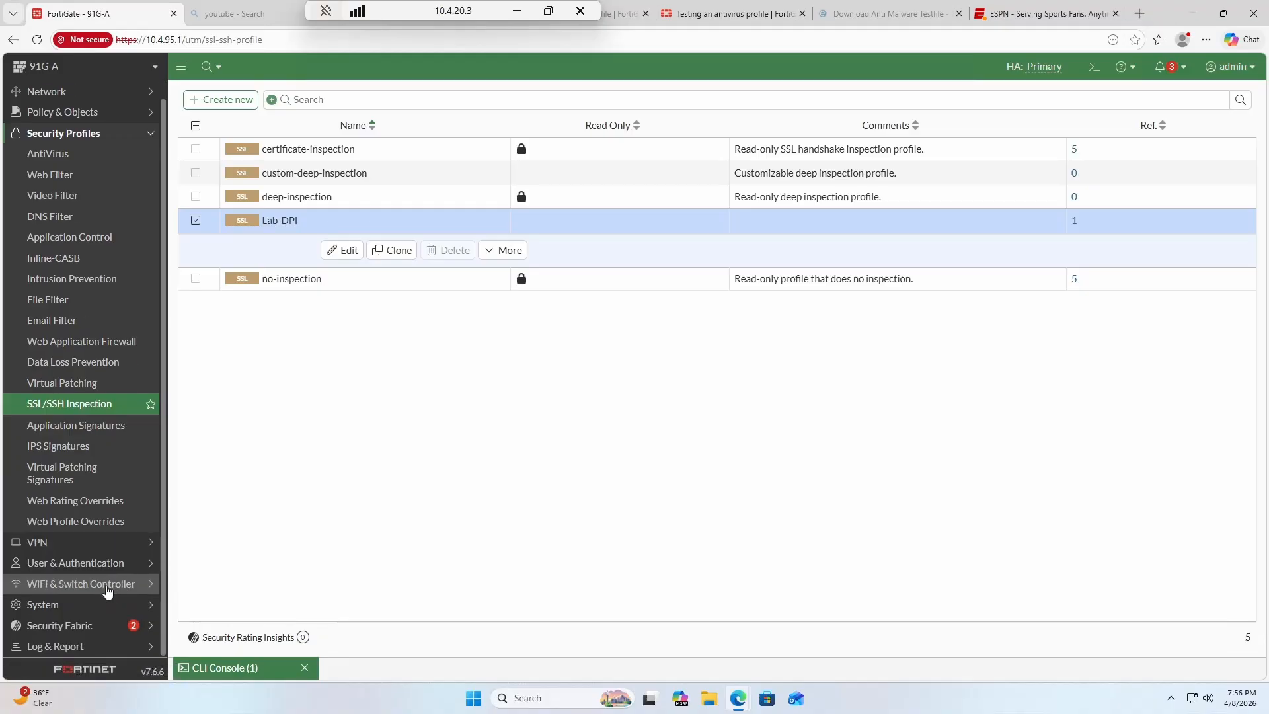
click(87, 610)
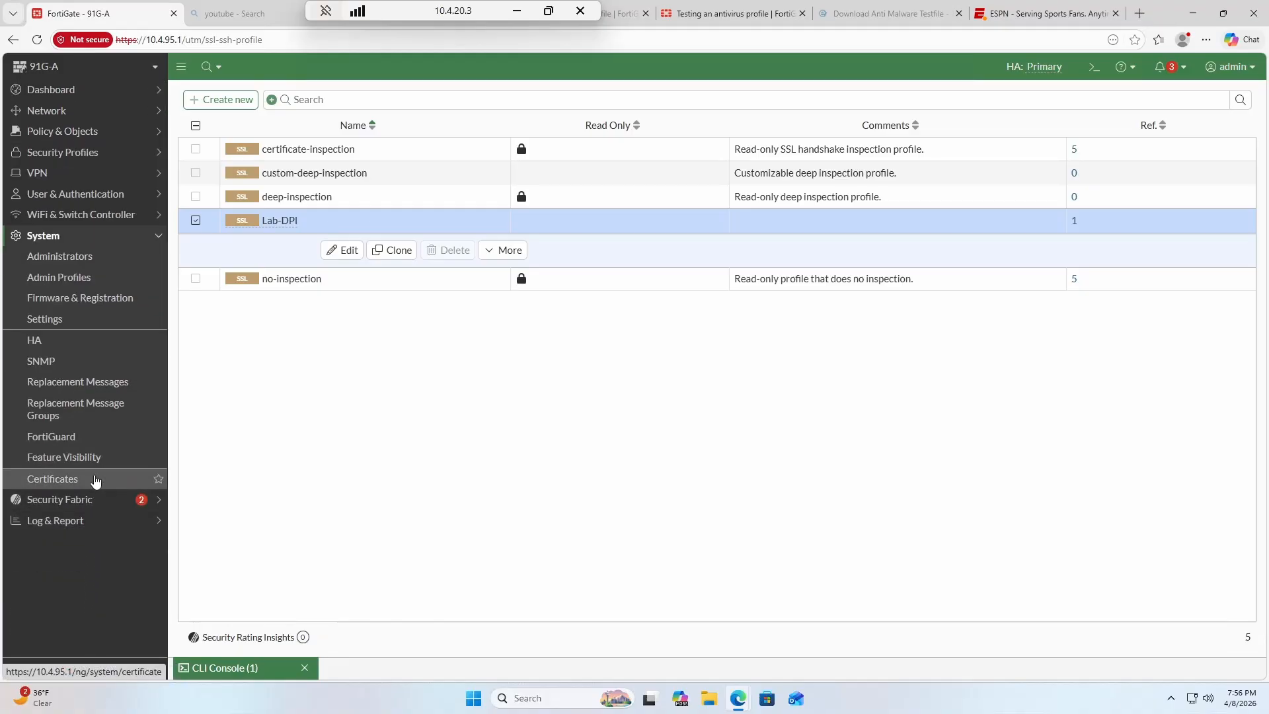
click(138, 479)
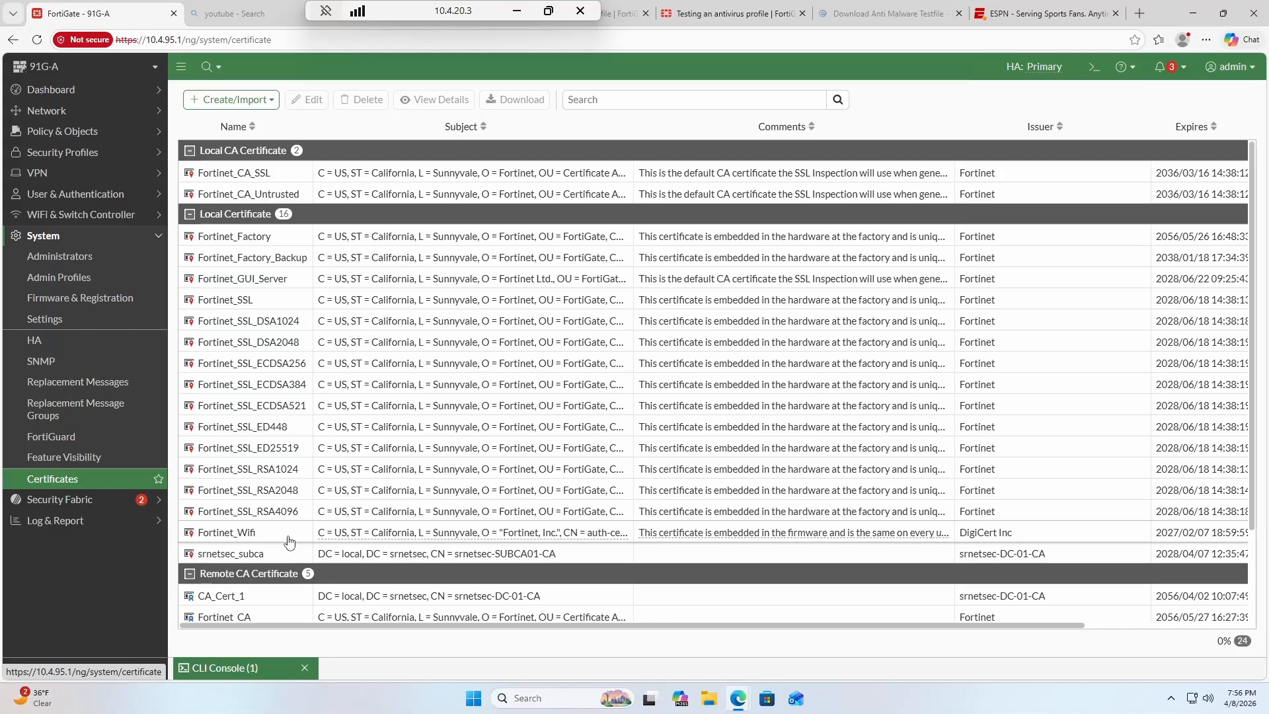
Open the Lab-DPI SSL/SSH inspection profile to show its srnetsec_subca CA certificate.
click(59, 156)
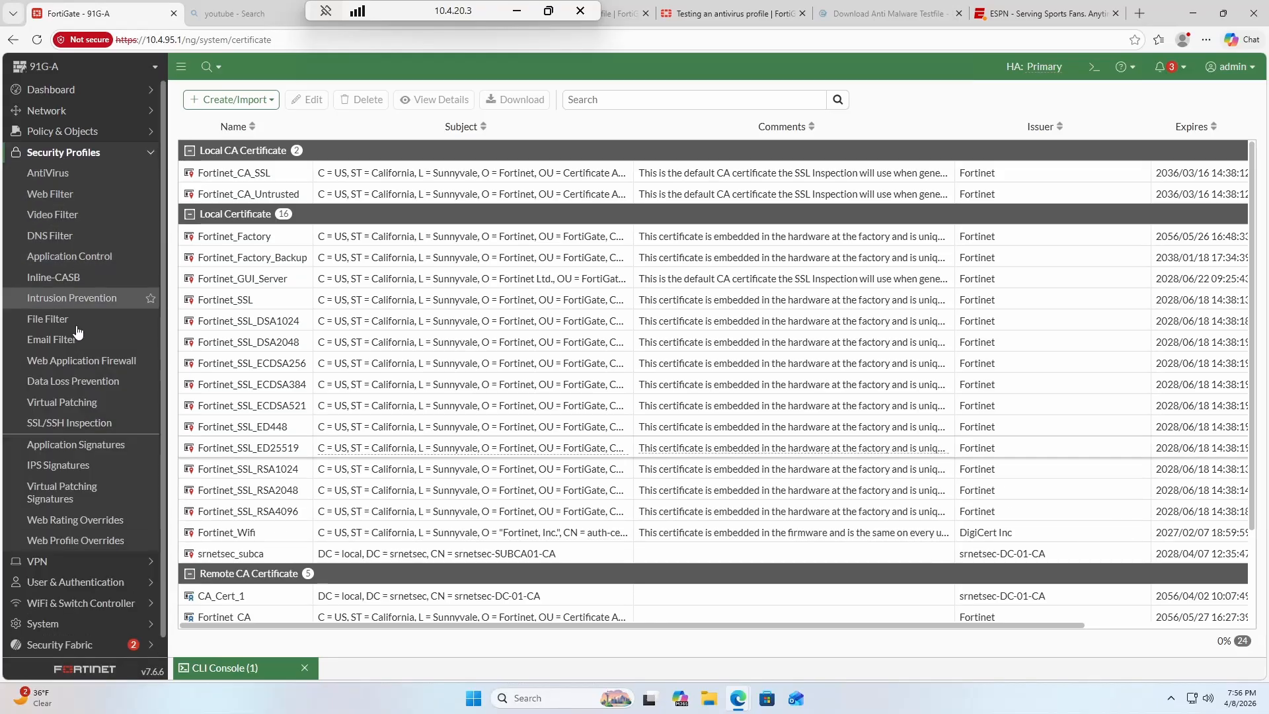
click(104, 431)
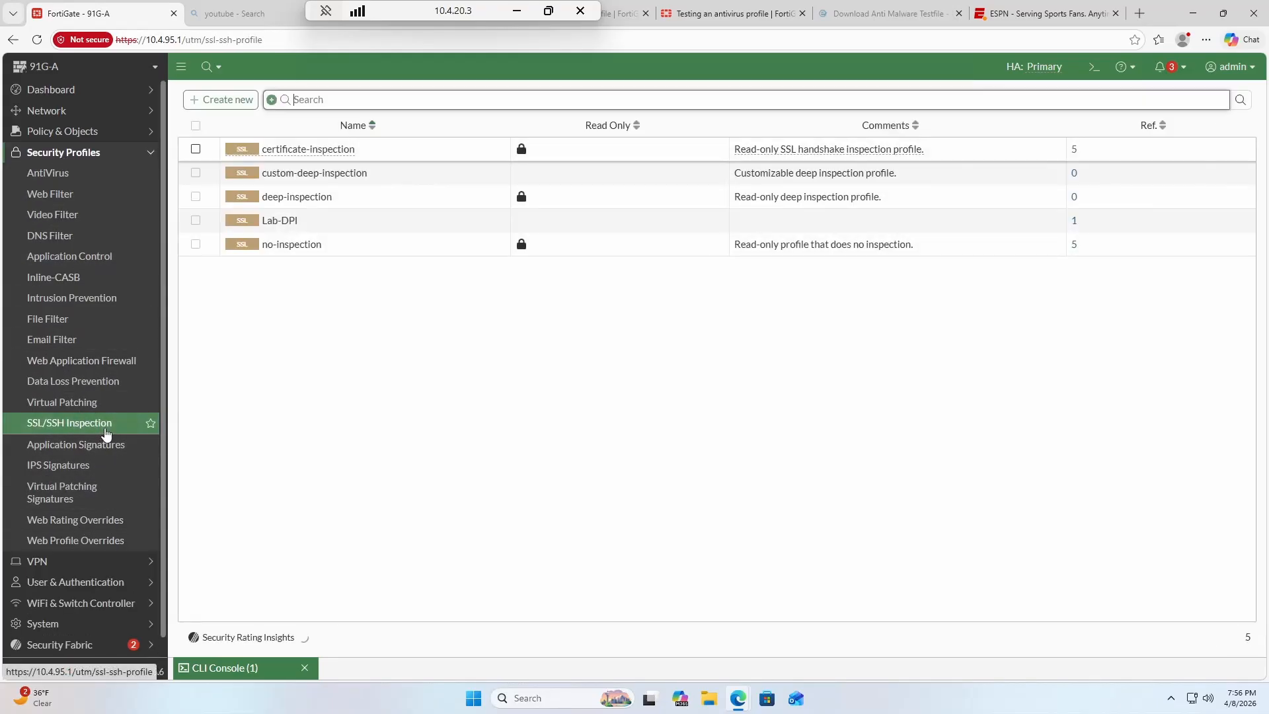
double_click(382, 221)
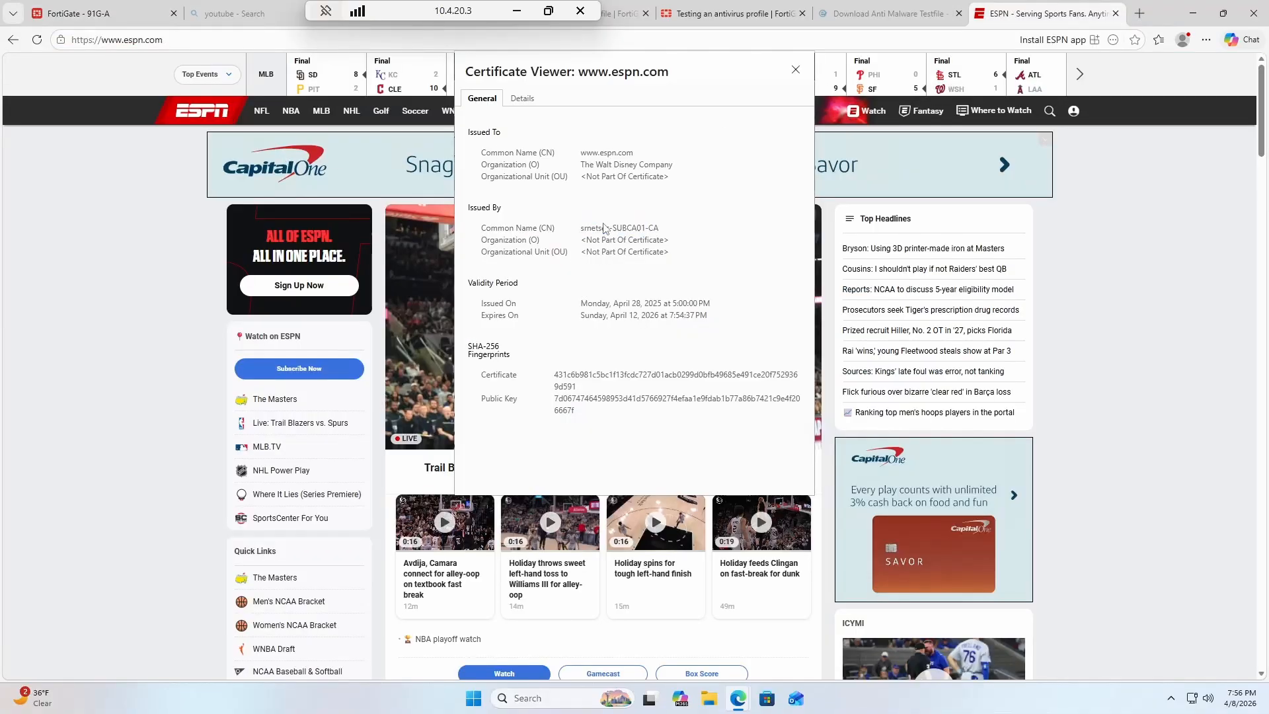
Check that the espn.com certificate's issuer name matches srnetsec_subca, then return to the Lab-DPI profile.
mouse_move(582, 228)
mouse_down()
mouse_move(661, 233)
mouse_move(587, 228)
mouse_up()
click(660, 242)
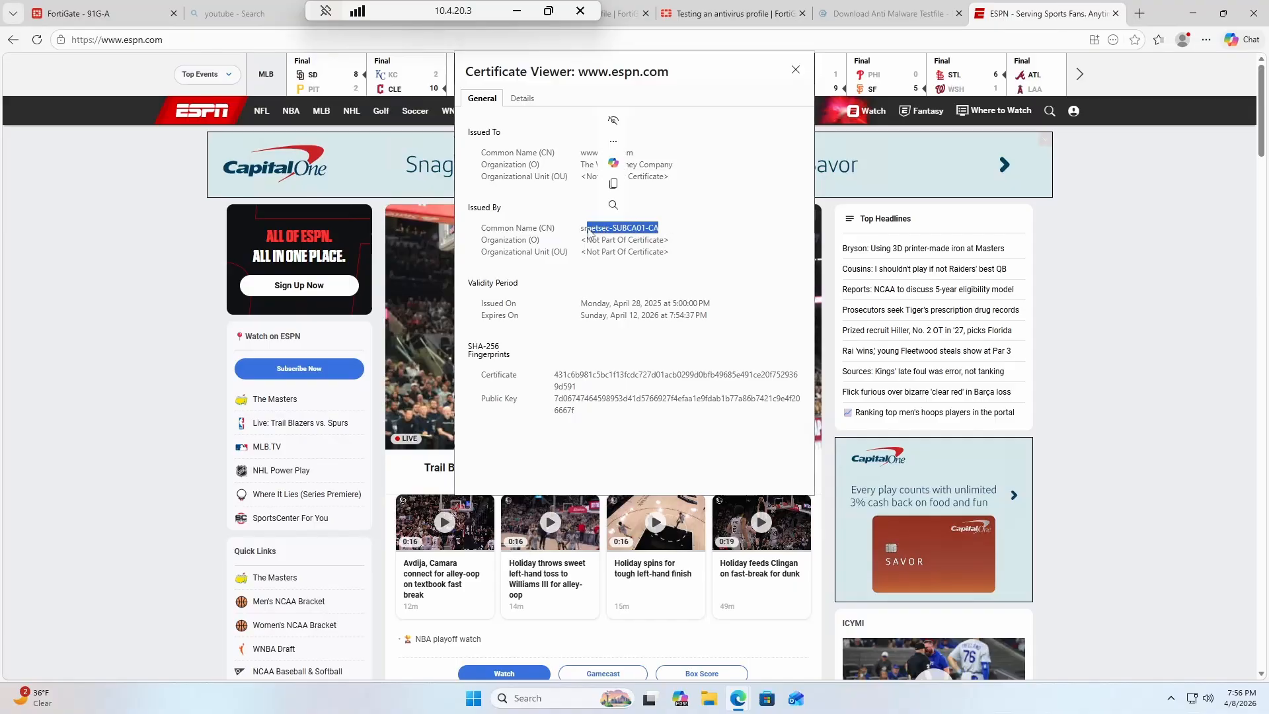
click(121, 18)
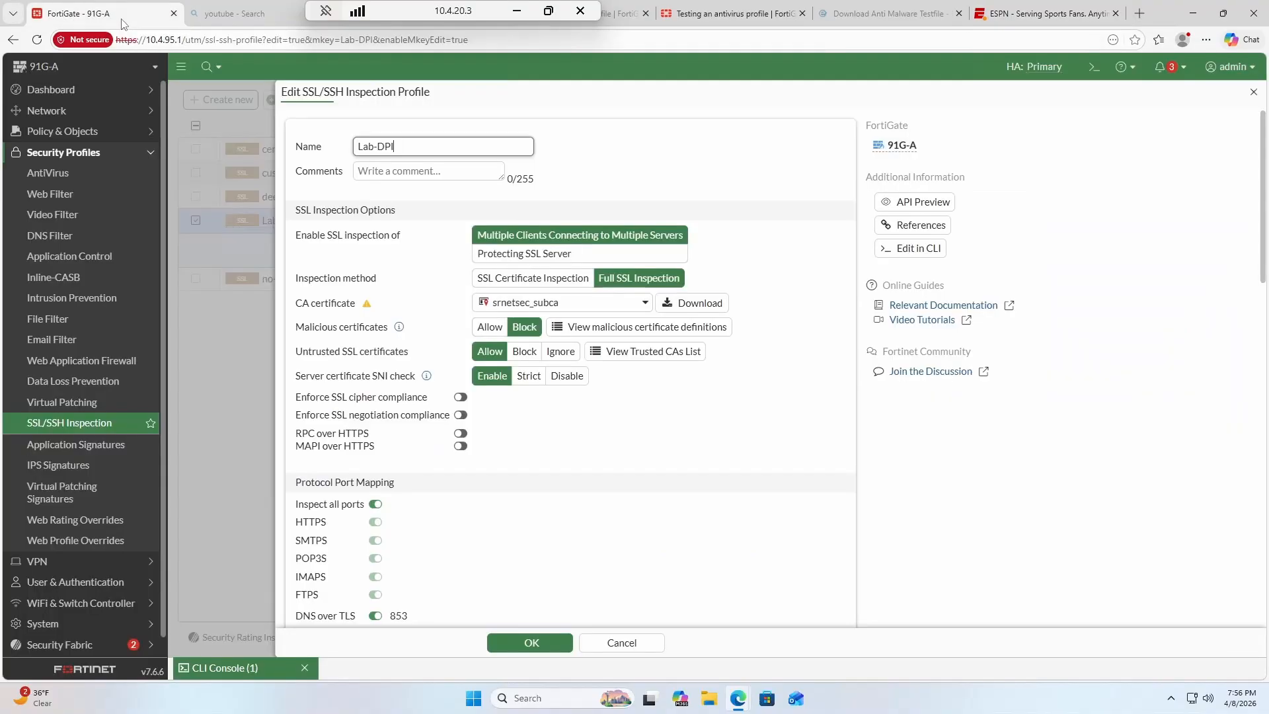